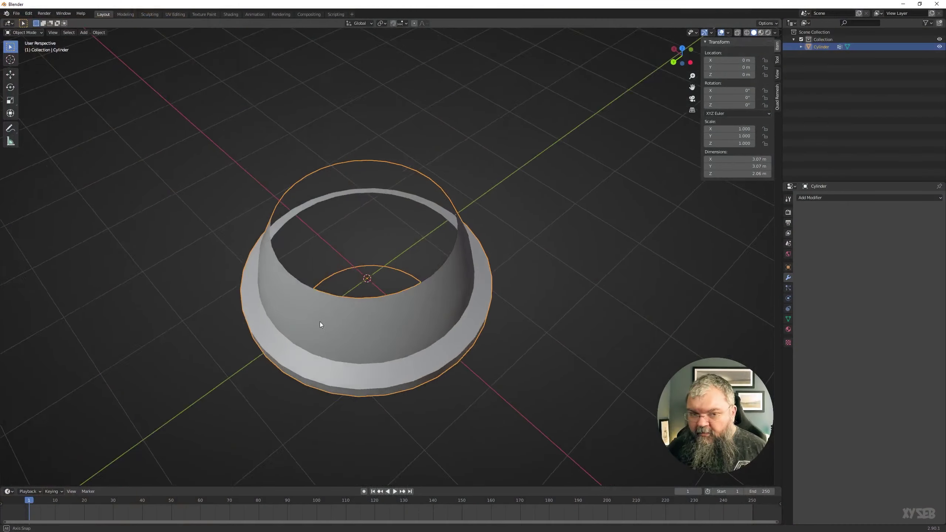
Inspect the open cylinder, then give it a Solidify modifier from the Generate list
{"action": "mouse_move", "coordinate": [320, 322]}
{"action": "middle_mouse_down"}
{"action": "mouse_move", "coordinate": [327, 305]}
{"action": "mouse_move", "coordinate": [375, 298]}
{"action": "mouse_move", "coordinate": [372, 349]}
{"action": "mouse_move", "coordinate": [370, 314]}
{"action": "mouse_move", "coordinate": [368, 345]}
{"action": "mouse_move", "coordinate": [343, 259]}
{"action": "middle_mouse_up"}
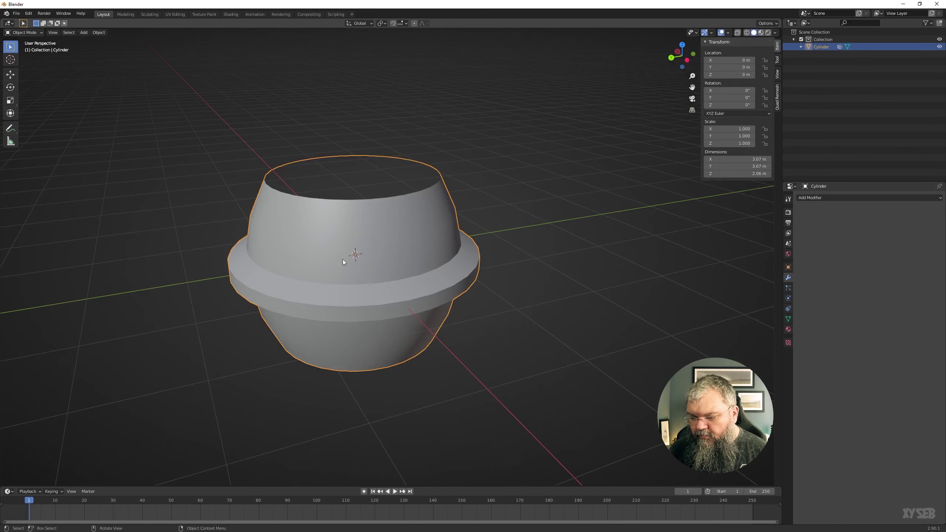
{"action": "middle_click_drag", "start_coordinate": [353, 192], "coordinate": [349, 219]}
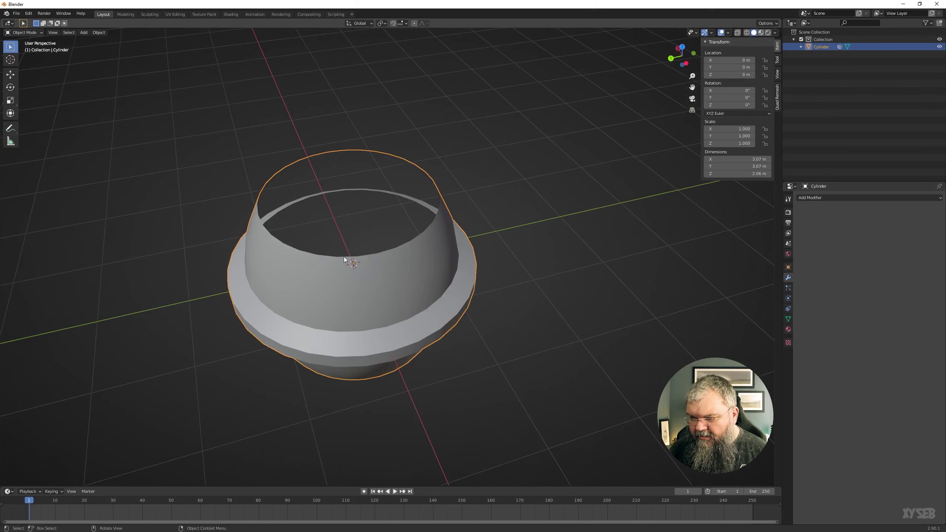
{"action": "mouse_move", "coordinate": [322, 253]}
{"action": "middle_mouse_down"}
{"action": "mouse_move", "coordinate": [337, 275]}
{"action": "mouse_move", "coordinate": [395, 262]}
{"action": "middle_mouse_up"}
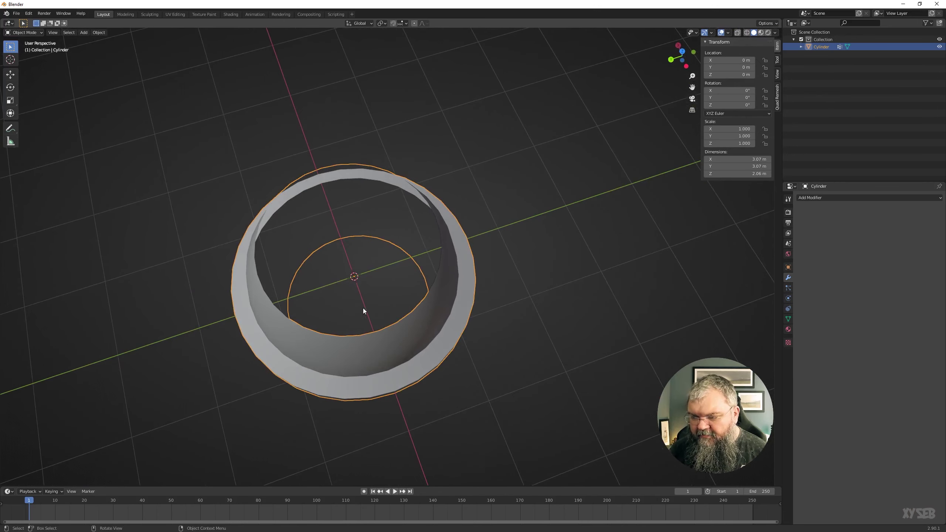
{"action": "middle_click_drag", "start_coordinate": [364, 311], "coordinate": [379, 209]}
{"action": "mouse_move", "coordinate": [357, 247]}
{"action": "middle_mouse_down"}
{"action": "mouse_move", "coordinate": [358, 181]}
{"action": "mouse_move", "coordinate": [350, 228]}
{"action": "middle_mouse_up"}
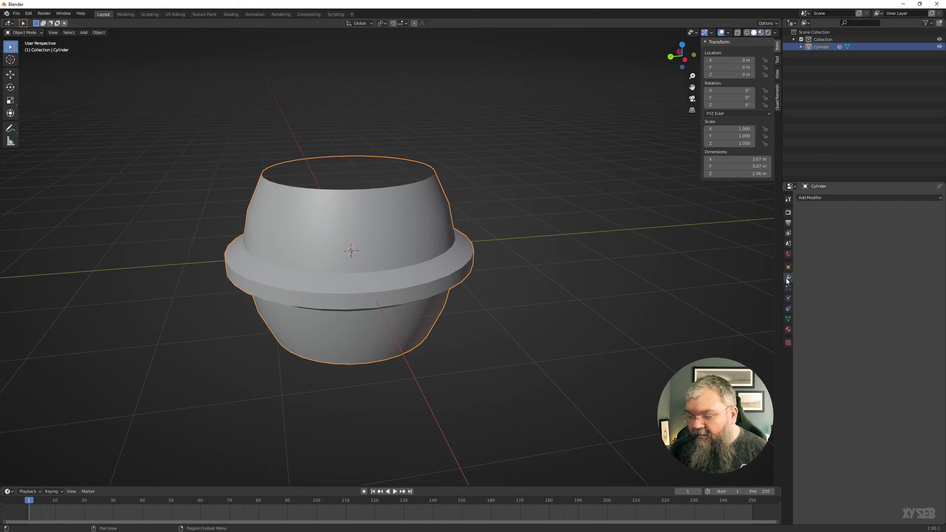
{"action": "left_click", "coordinate": [820, 199]}
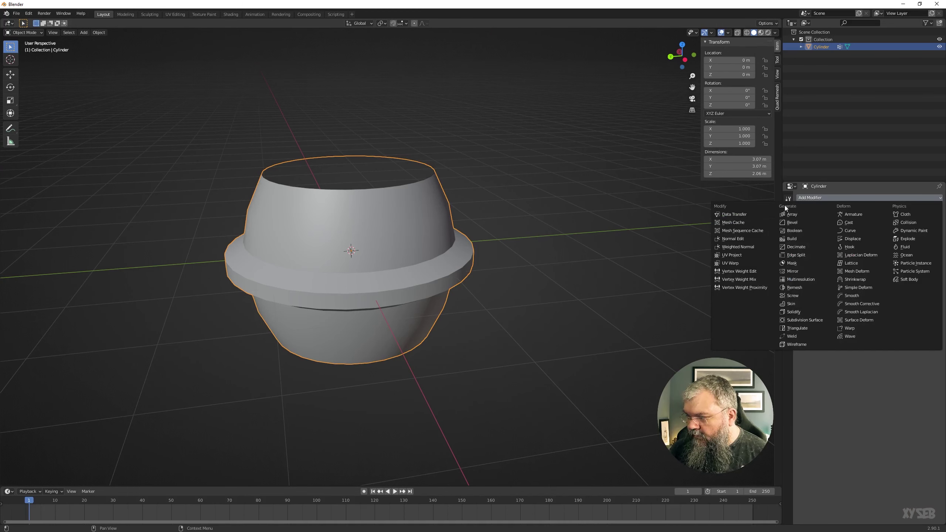
{"action": "left_click", "coordinate": [790, 313]}
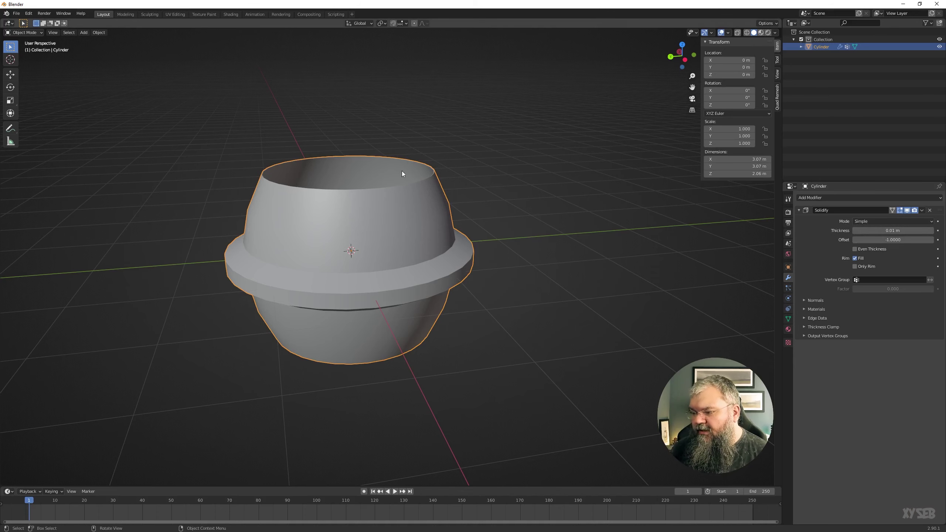
Try Complex solidify mode, return to Simple, and raise wall thickness to 0.1 m
{"action": "middle_click_drag", "start_coordinate": [463, 180], "coordinate": [558, 197]}
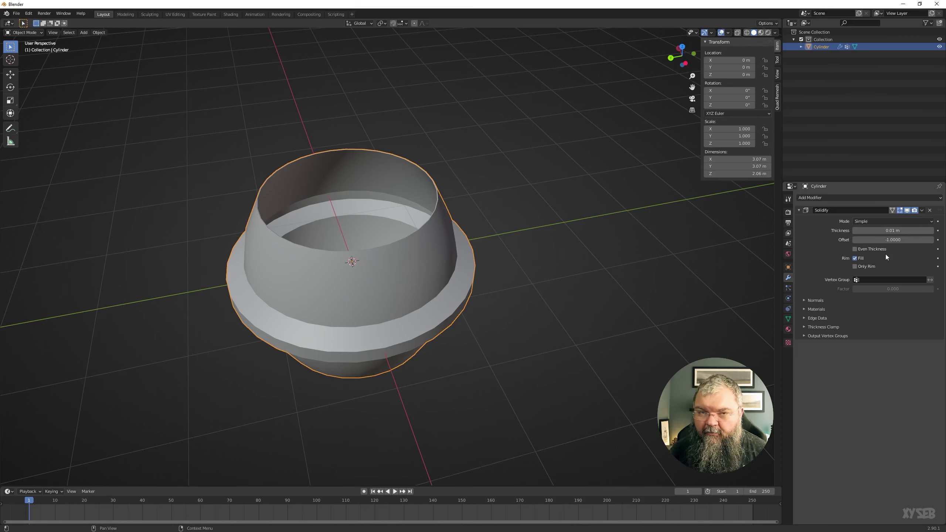
{"action": "left_click", "coordinate": [887, 221]}
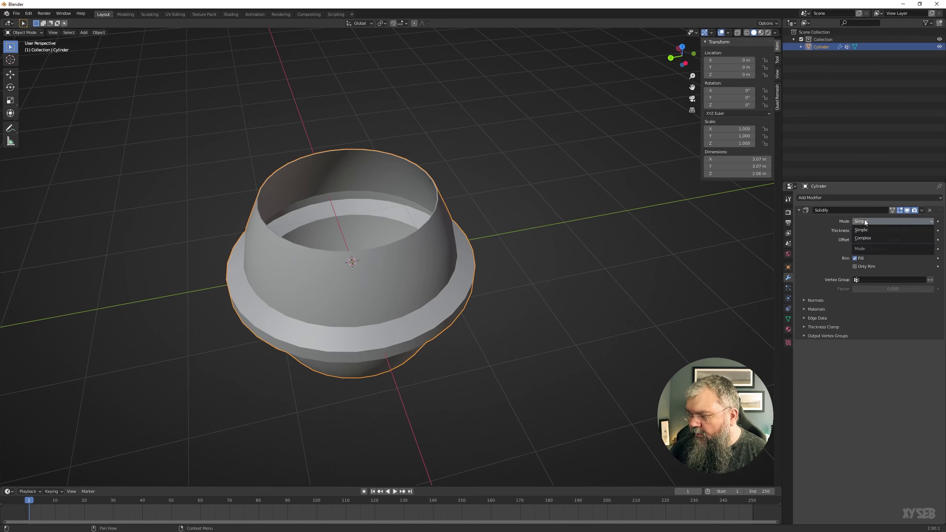
{"action": "left_click", "coordinate": [886, 231]}
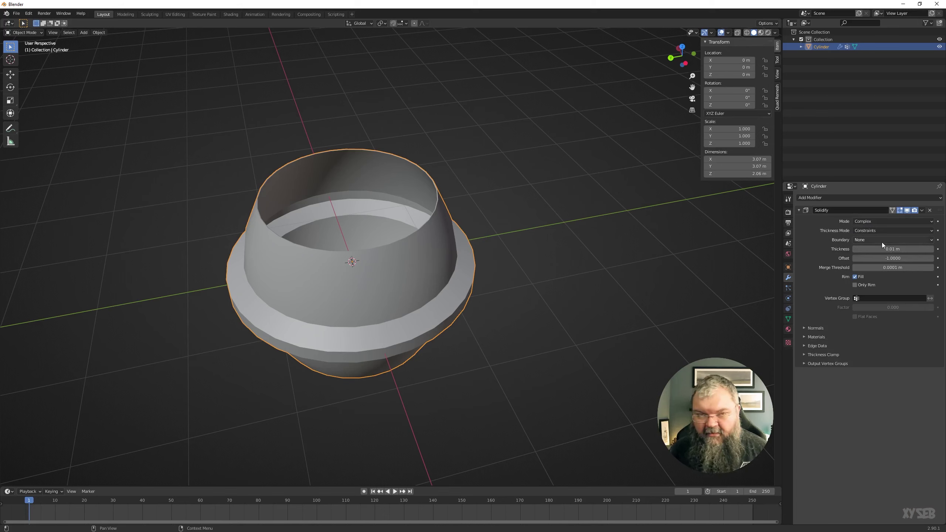
{"action": "left_click", "coordinate": [864, 222]}
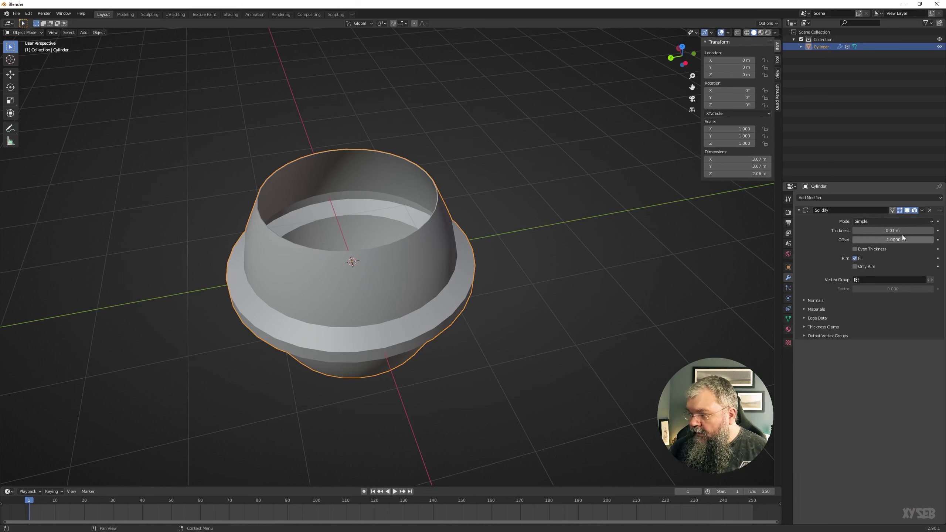
{"action": "mouse_move", "coordinate": [893, 230]}
{"action": "left_mouse_down"}
{"action": "mouse_move", "coordinate": [919, 230]}
{"action": "mouse_move", "coordinate": [873, 229]}
{"action": "mouse_move", "coordinate": [879, 239]}
{"action": "left_mouse_up"}
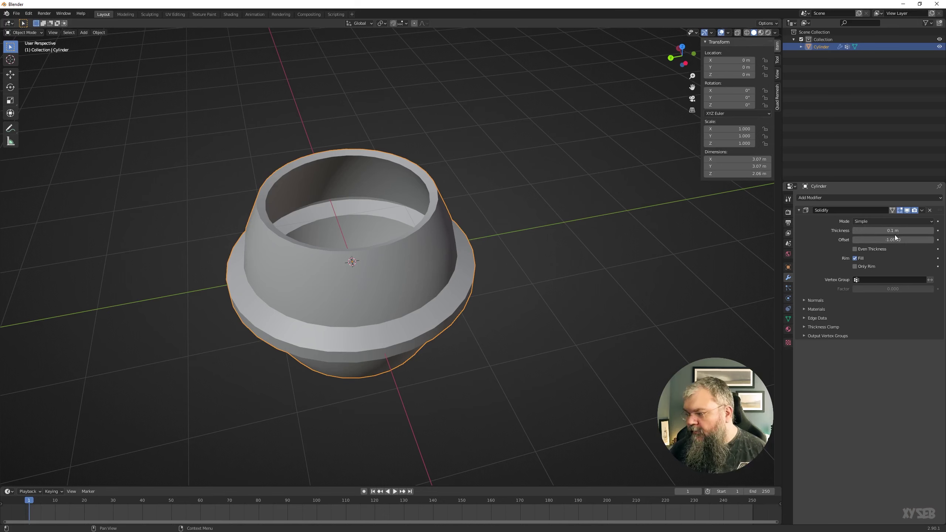
{"action": "left_click_drag", "start_coordinate": [854, 241], "coordinate": [931, 239]}
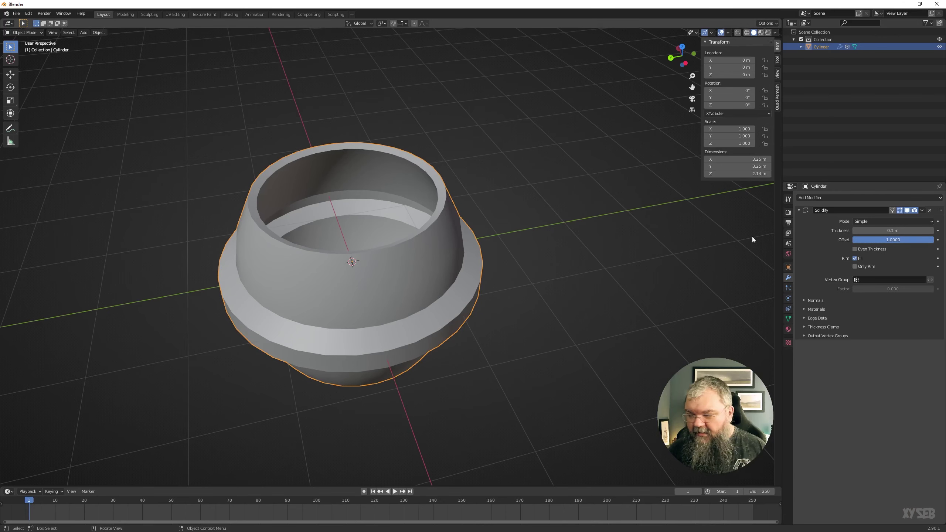
{"action": "left_click", "coordinate": [884, 240]}
{"action": "type", "text": "0"}
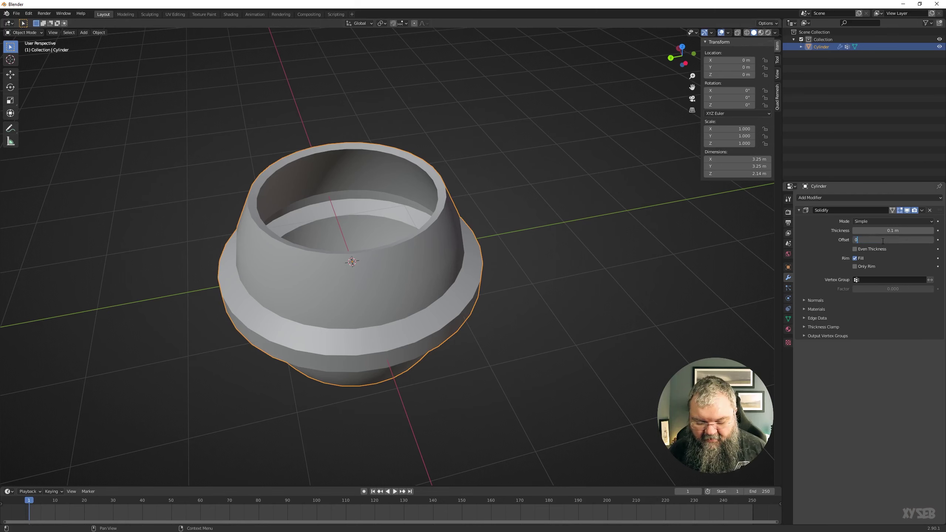
{"action": "key", "text": "Return"}
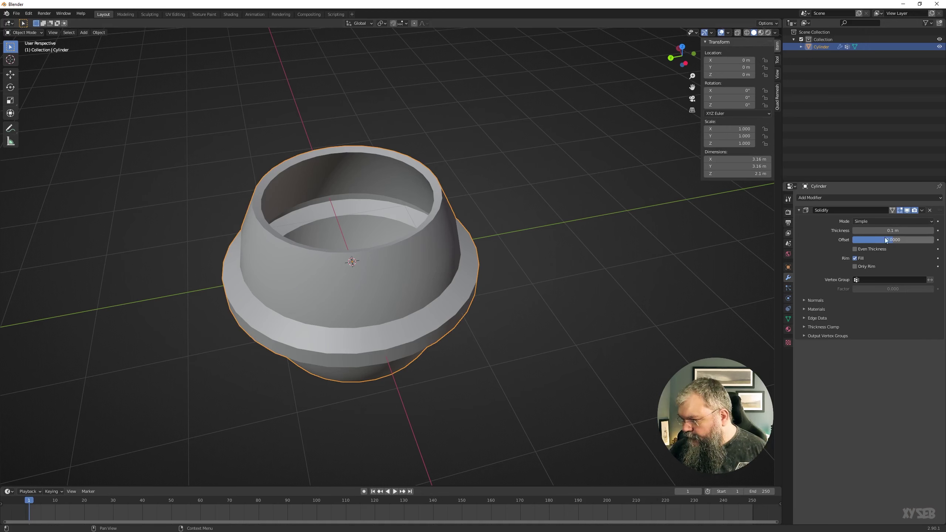
{"action": "left_click_drag", "start_coordinate": [893, 239], "coordinate": [852, 240]}
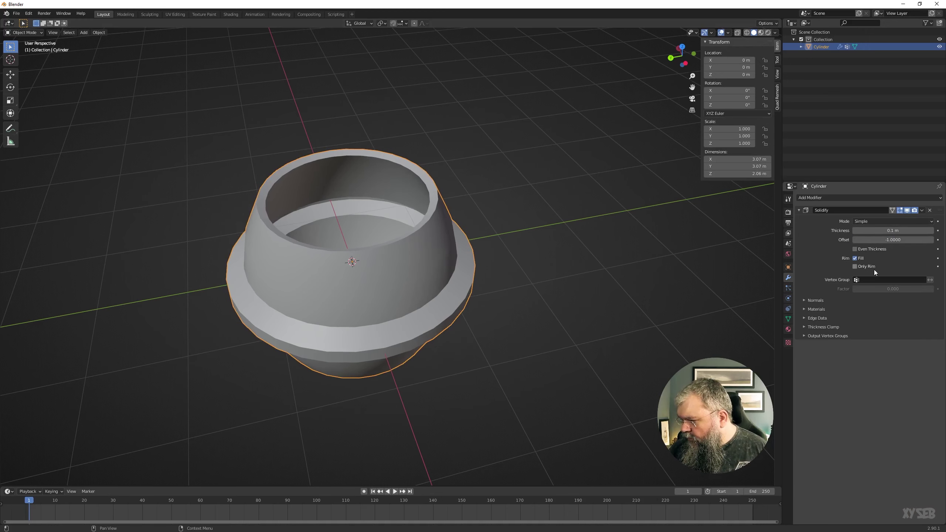
{"action": "left_click", "coordinate": [862, 254]}
{"action": "left_click", "coordinate": [856, 252]}
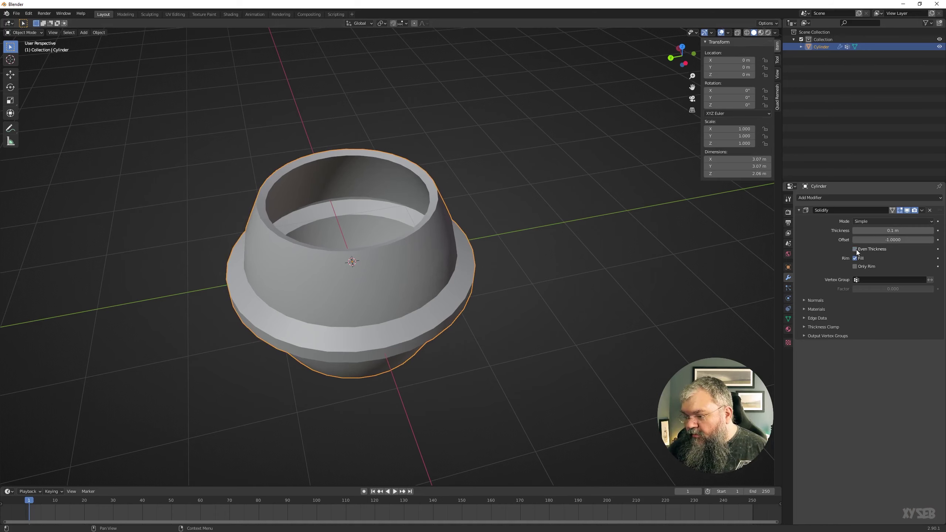
{"action": "mouse_move", "coordinate": [476, 211]}
{"action": "middle_mouse_down"}
{"action": "mouse_move", "coordinate": [382, 194]}
{"action": "mouse_move", "coordinate": [369, 166]}
{"action": "mouse_move", "coordinate": [611, 193]}
{"action": "middle_mouse_up"}
{"action": "scroll", "coordinate": [381, 194], "scroll_direction": "up", "scroll_amount": 5}
{"action": "left_click", "coordinate": [863, 250]}
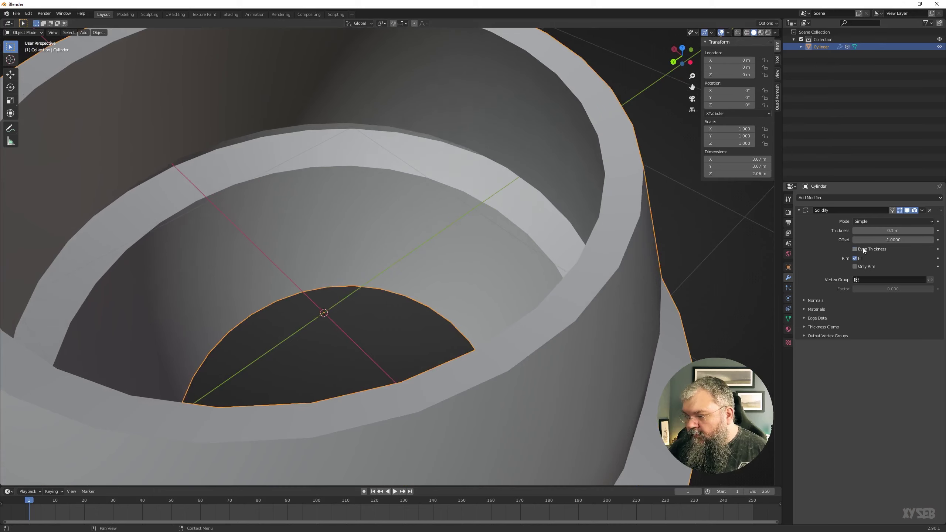
{"action": "left_click", "coordinate": [863, 250]}
{"action": "left_click", "coordinate": [863, 251]}
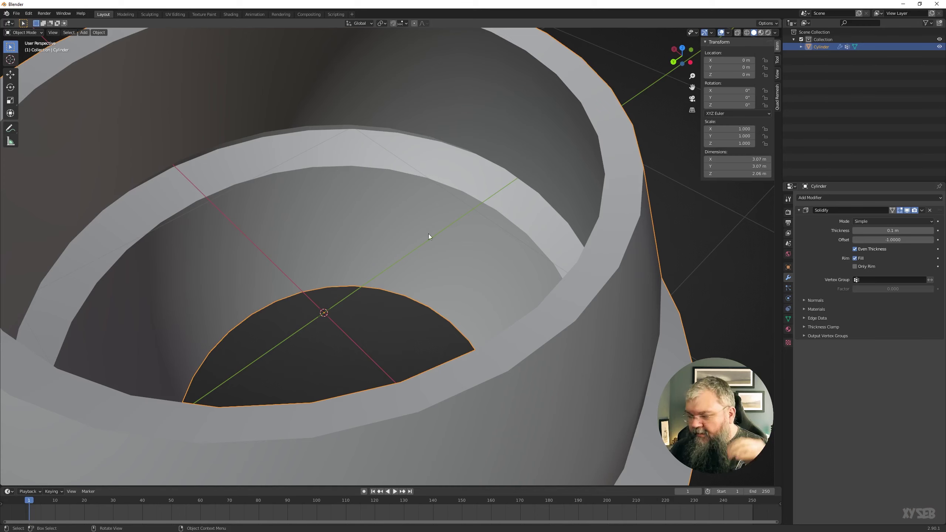
{"action": "left_click", "coordinate": [879, 250]}
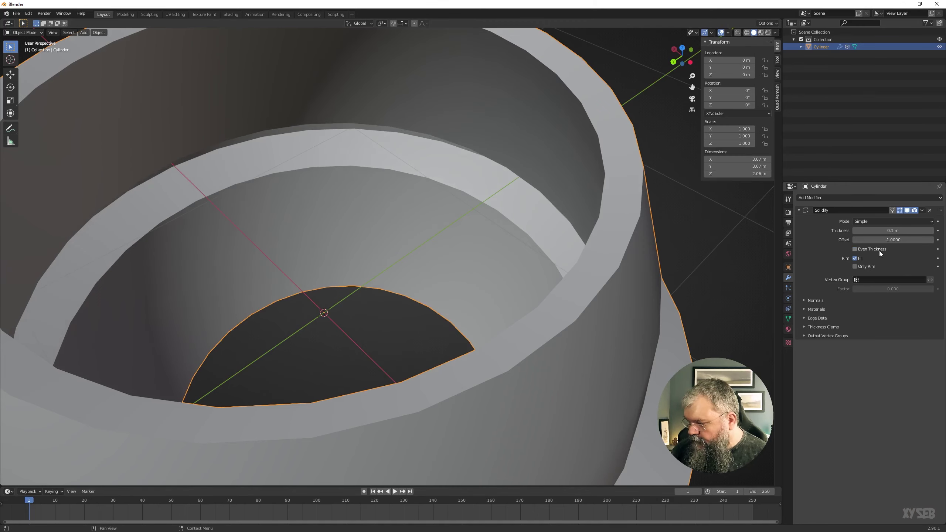
{"action": "scroll", "coordinate": [777, 287], "scroll_direction": "down", "scroll_amount": 2}
{"action": "scroll", "coordinate": [771, 285], "scroll_direction": "down", "scroll_amount": 4}
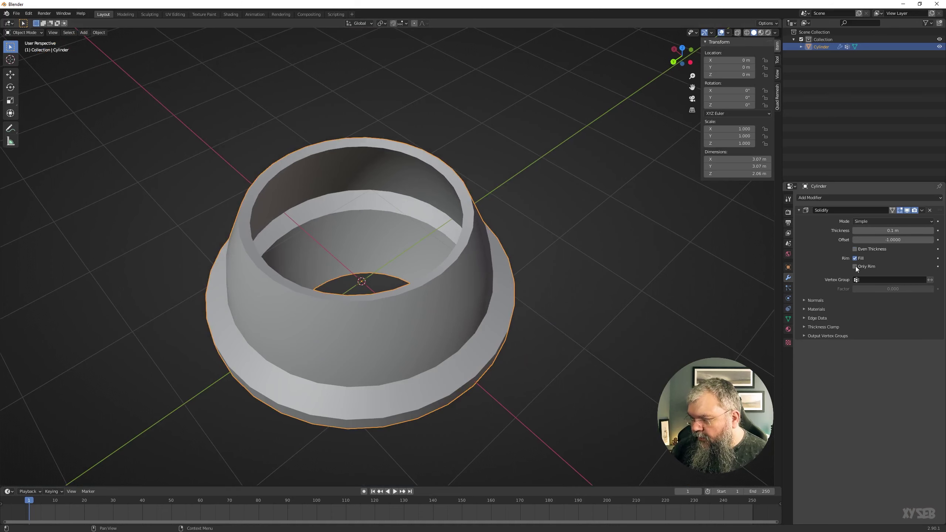
Compare Solidify Rim Fill and Only Rim on the rim, ending with Fill on and the full shell
{"action": "middle_click_drag", "start_coordinate": [439, 257], "coordinate": [471, 208]}
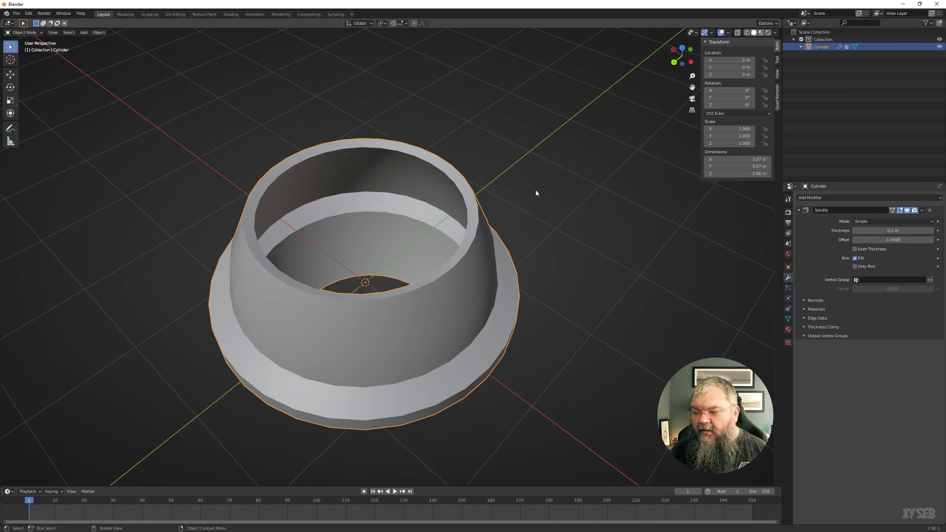
{"action": "left_click", "coordinate": [855, 258]}
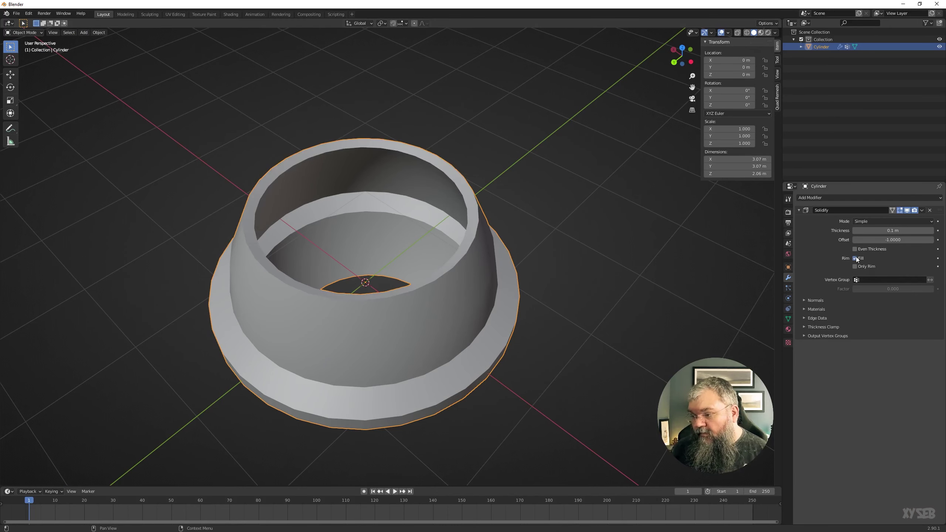
{"action": "left_click", "coordinate": [855, 258]}
{"action": "mouse_move", "coordinate": [440, 207]}
{"action": "middle_mouse_down"}
{"action": "mouse_move", "coordinate": [476, 237]}
{"action": "mouse_move", "coordinate": [525, 200]}
{"action": "mouse_move", "coordinate": [532, 179]}
{"action": "middle_mouse_up"}
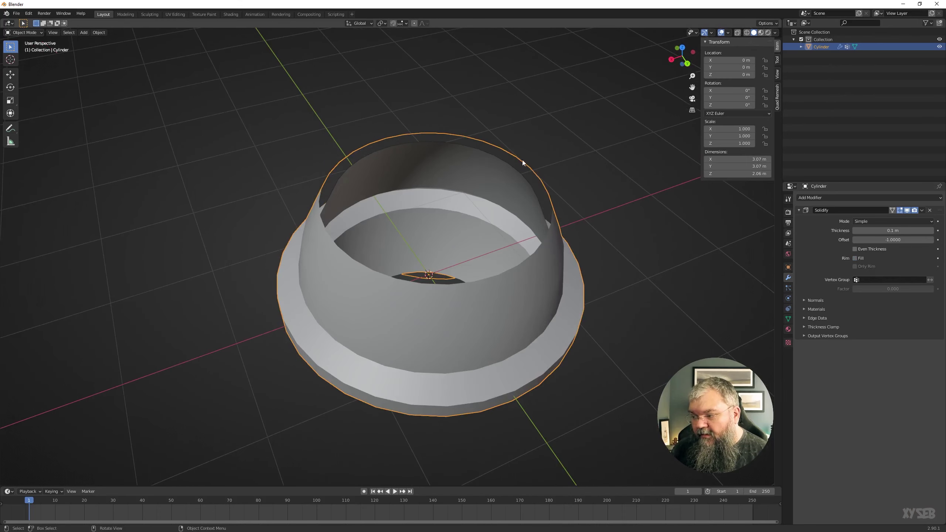
{"action": "left_click", "coordinate": [856, 258]}
{"action": "left_click", "coordinate": [855, 266]}
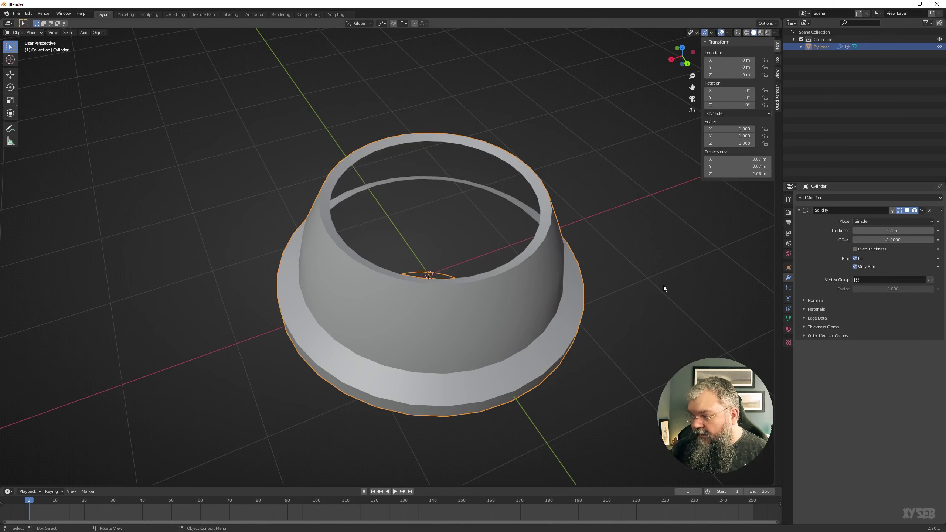
{"action": "mouse_move", "coordinate": [496, 254]}
{"action": "middle_mouse_down"}
{"action": "mouse_move", "coordinate": [488, 276]}
{"action": "mouse_move", "coordinate": [477, 192]}
{"action": "middle_mouse_up"}
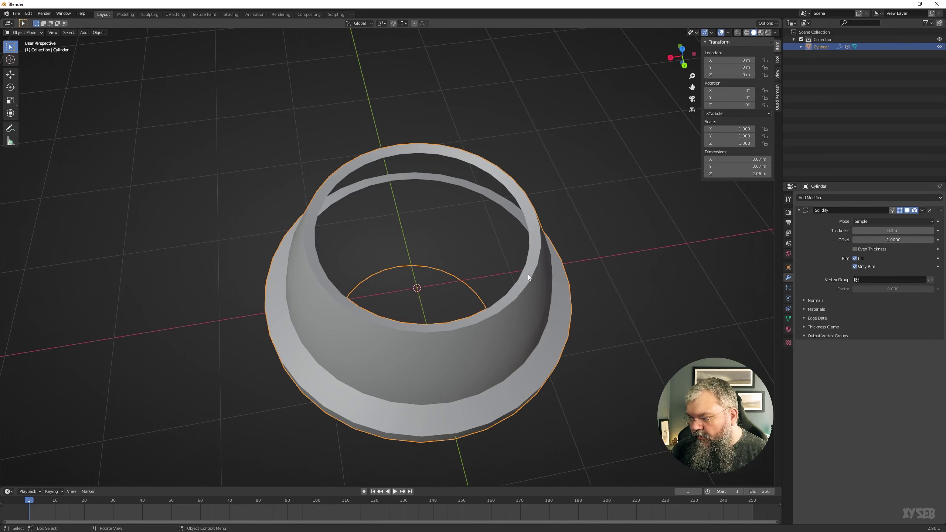
{"action": "left_click", "coordinate": [866, 266]}
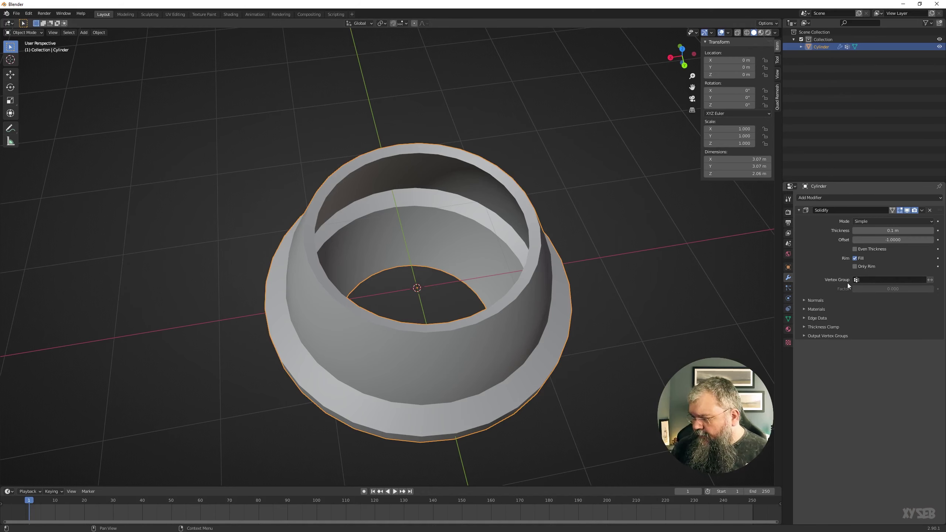
{"action": "middle_click_drag", "start_coordinate": [547, 273], "coordinate": [549, 238]}
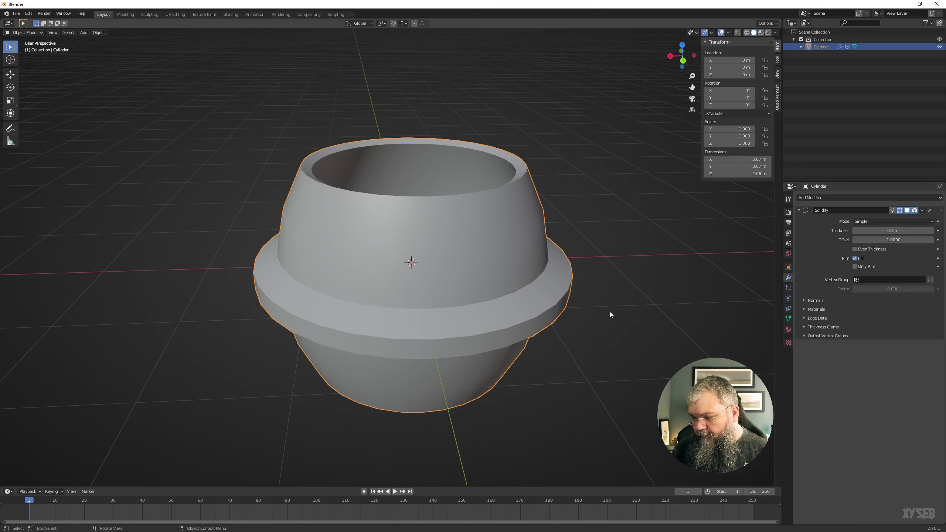
Enter Edit Mode in vertex select with the Object Data properties shown
{"action": "key", "text": "Tab"}
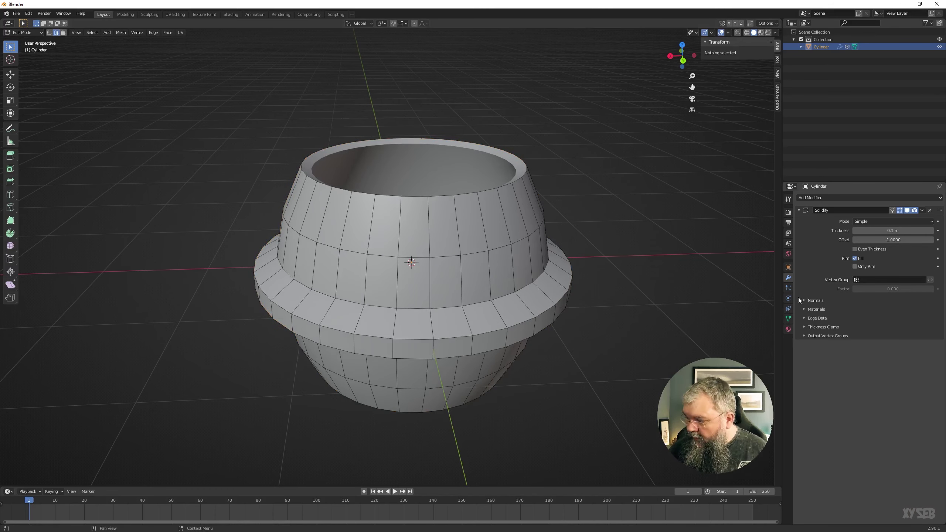
{"action": "left_click", "coordinate": [788, 318]}
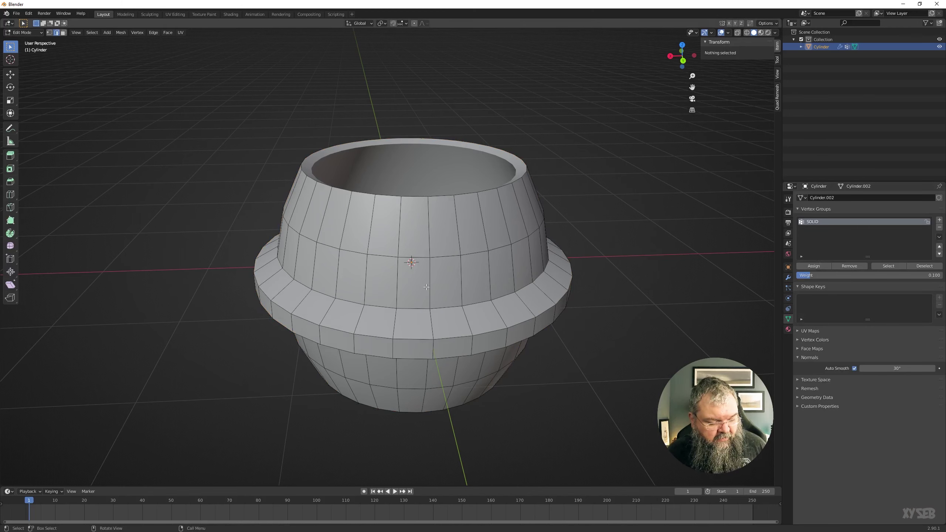
{"action": "key", "text": "1"}
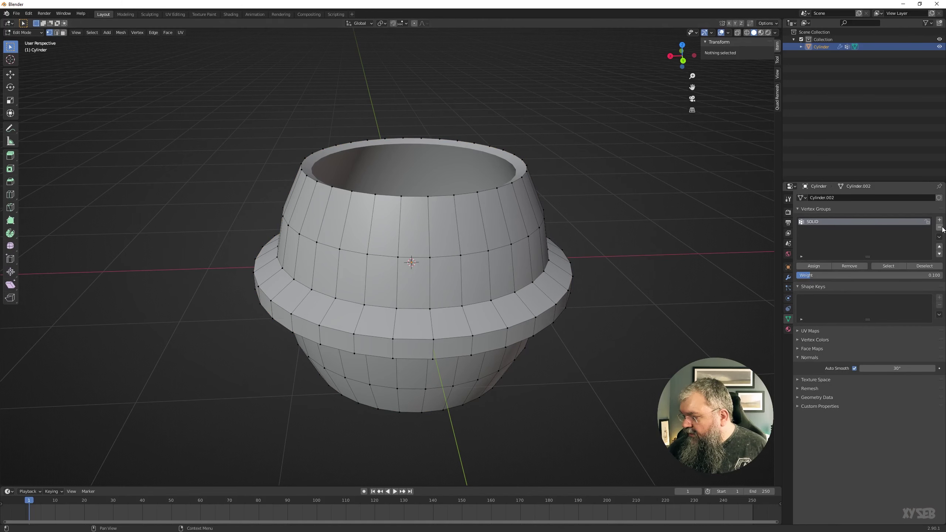
Delete the SOLID vertex group and add a new one named 'Solid'
{"action": "left_click", "coordinate": [940, 227]}
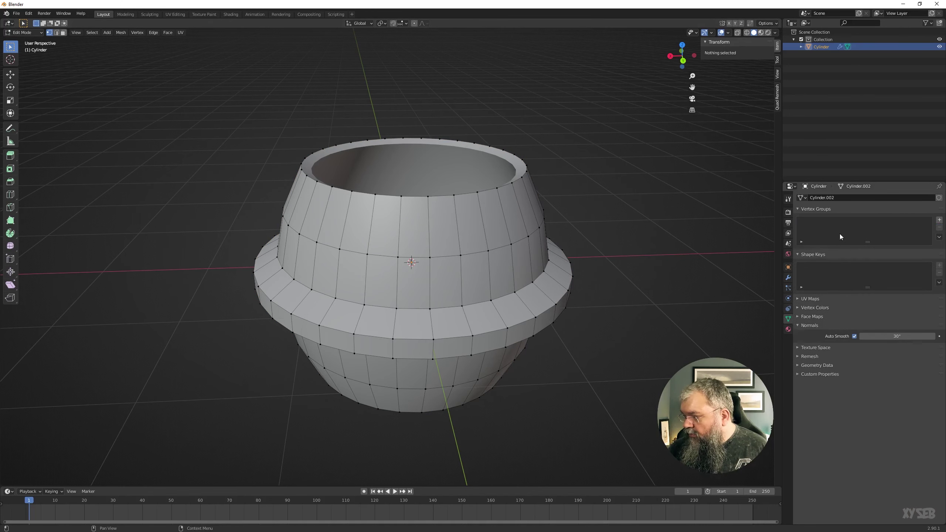
{"action": "middle_click_drag", "start_coordinate": [589, 276], "coordinate": [590, 253]}
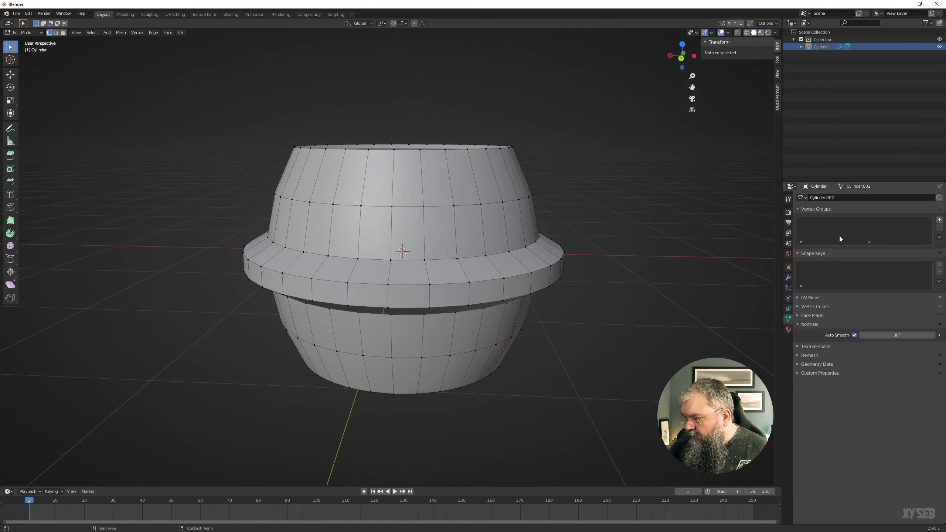
{"action": "left_click", "coordinate": [939, 220]}
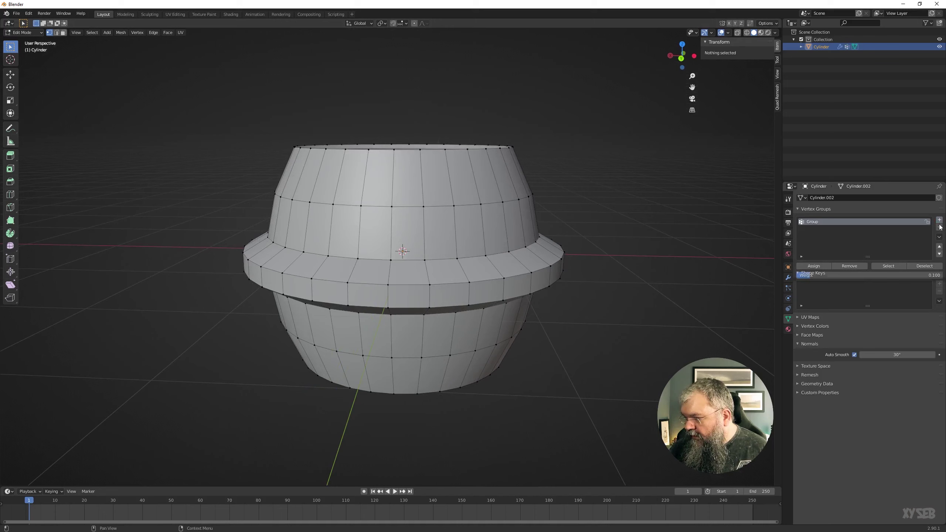
{"action": "double_click", "coordinate": [814, 223]}
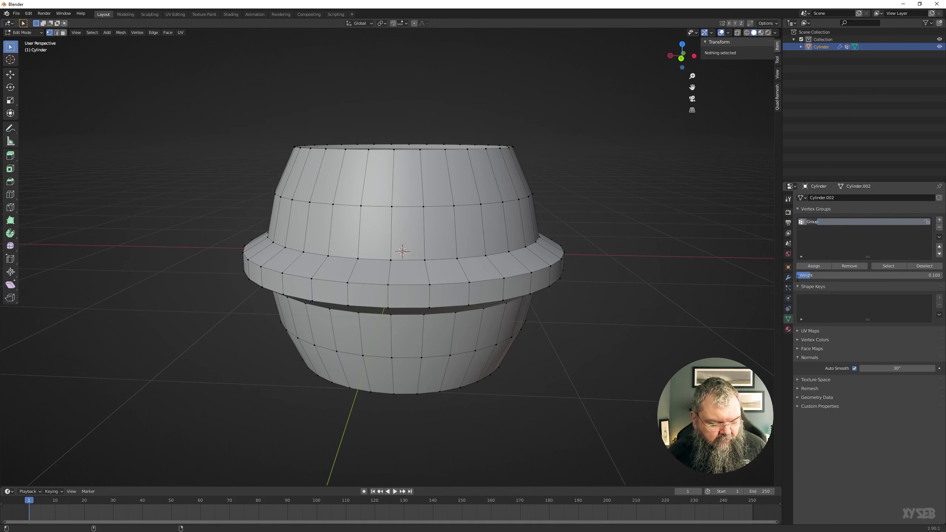
{"action": "type", "text": "s"}
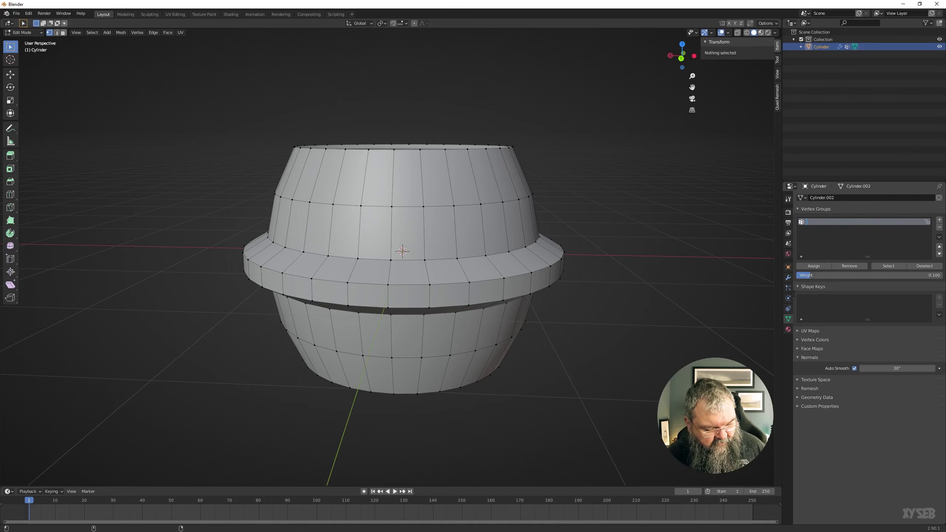
{"action": "type", "text": "Solid"}
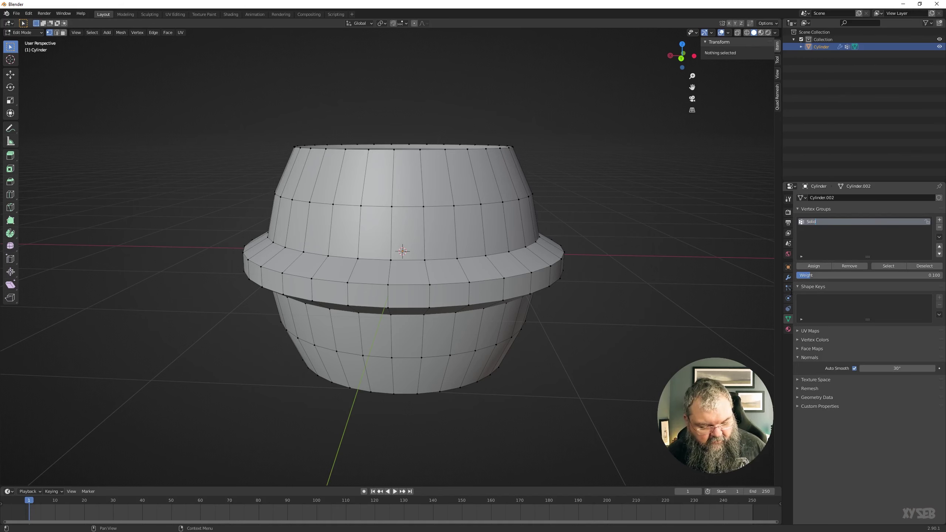
{"action": "key", "text": "Return"}
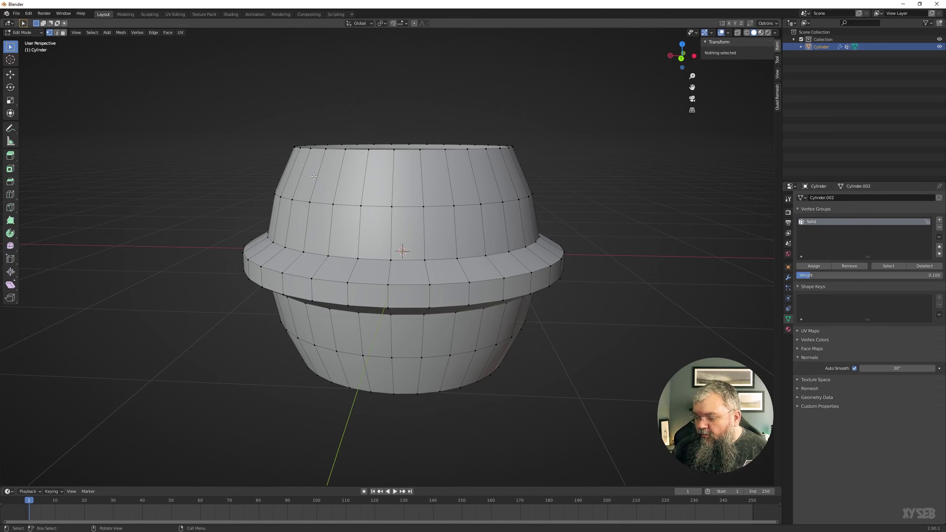
With X-ray on, assign all upper-part vertices to Solid at weight 1.0
{"action": "key", "text": "alt+z"}
{"action": "left_click_drag", "start_coordinate": [231, 122], "coordinate": [578, 209]}
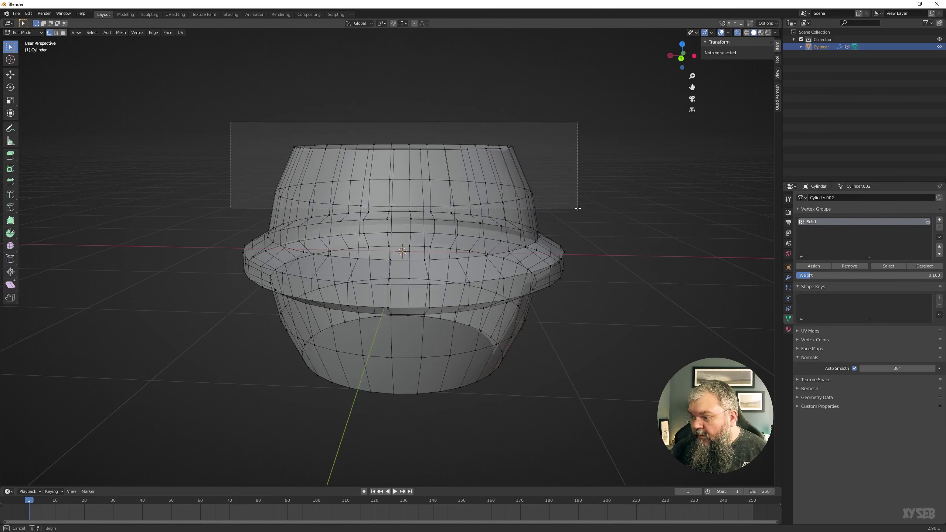
{"action": "middle_click_drag", "start_coordinate": [432, 175], "coordinate": [421, 169]}
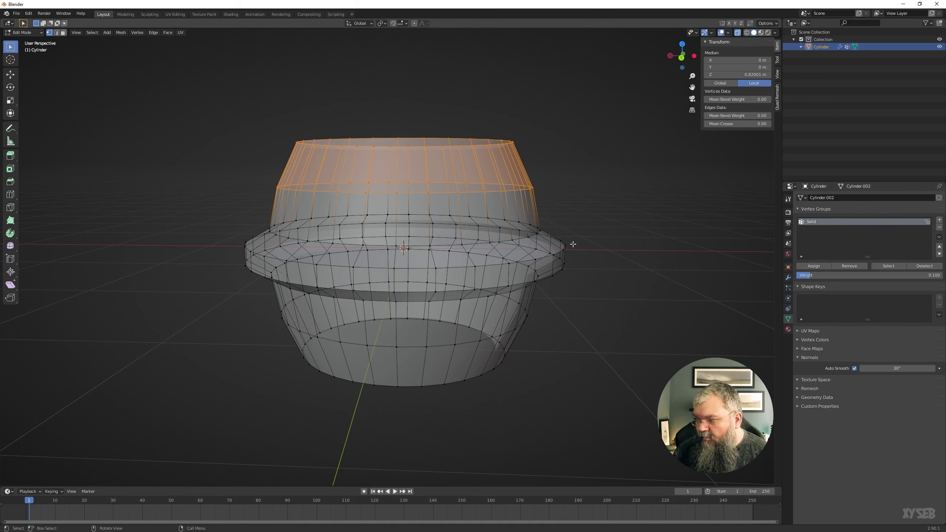
{"action": "left_click_drag", "start_coordinate": [819, 275], "coordinate": [940, 275]}
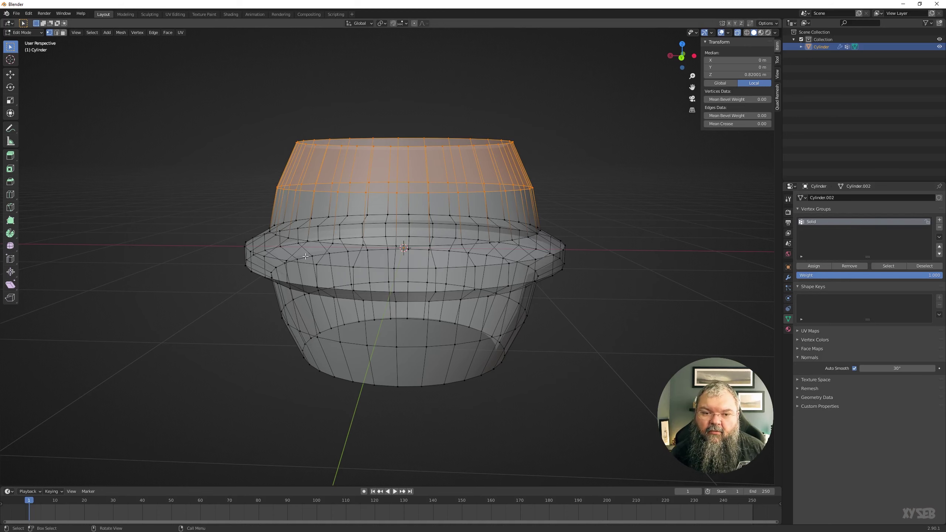
{"action": "left_click", "coordinate": [814, 266]}
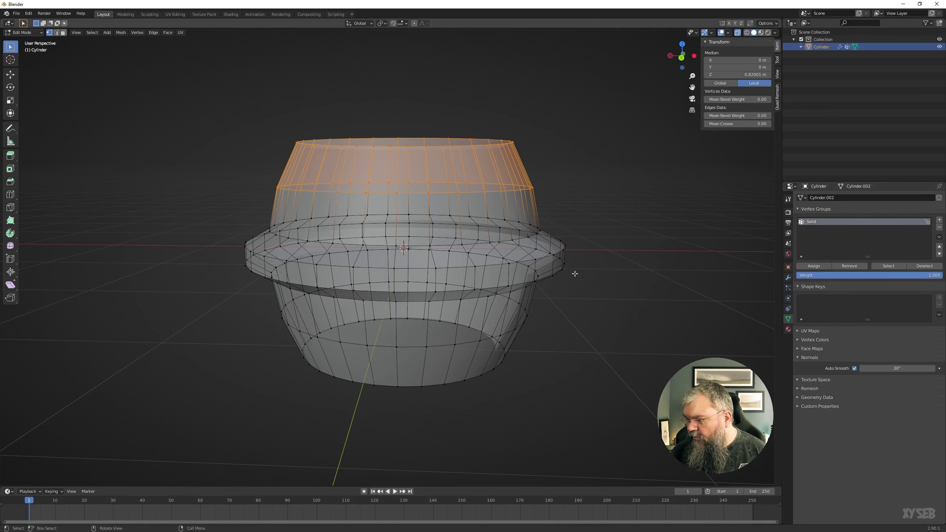
Assign a lower body edge loop to Solid at weight 0.5
{"action": "middle_click_drag", "start_coordinate": [572, 270], "coordinate": [532, 269]}
{"action": "left_click", "coordinate": [434, 308], "text": "alt"}
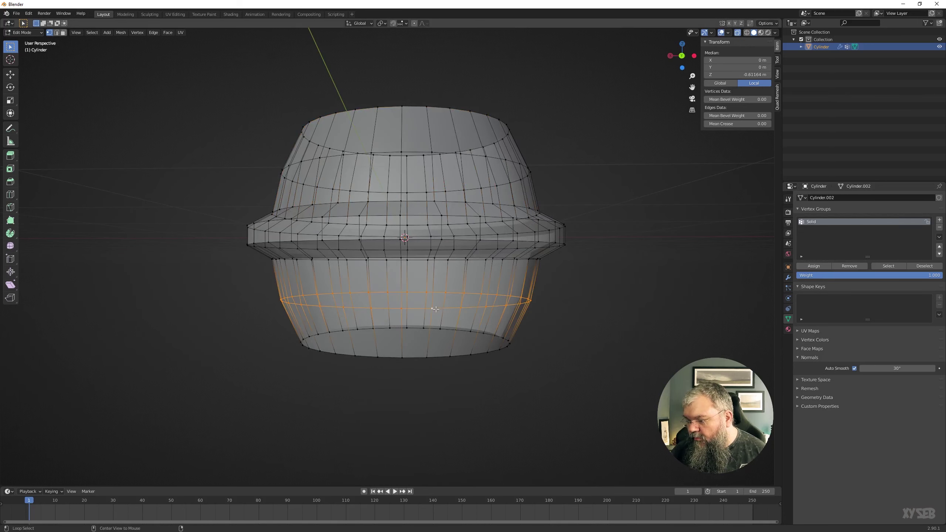
{"action": "left_click", "coordinate": [879, 274]}
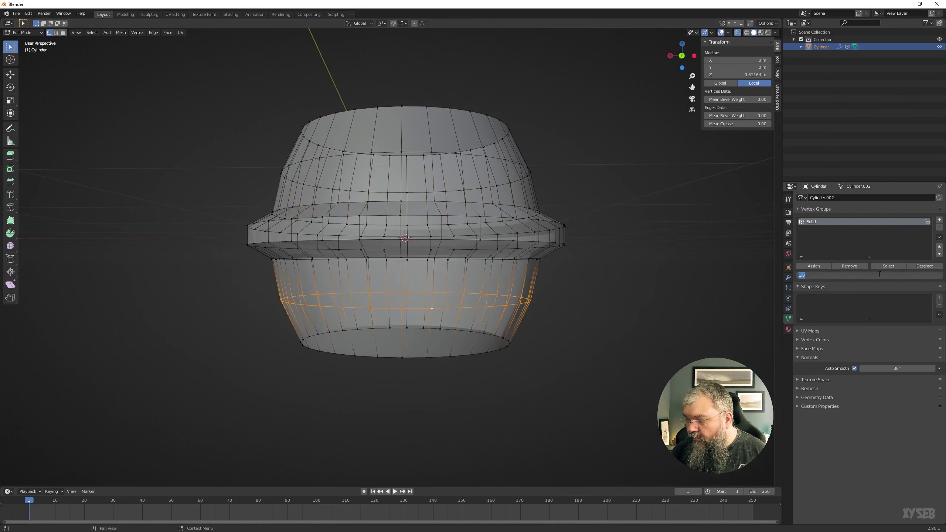
{"action": "type", "text": ".5"}
{"action": "key", "text": "Return"}
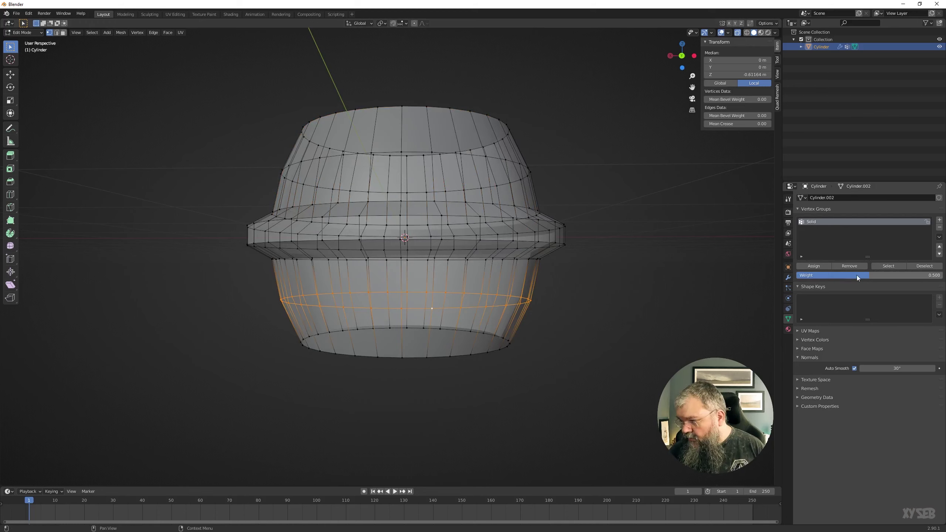
{"action": "left_click", "coordinate": [814, 266]}
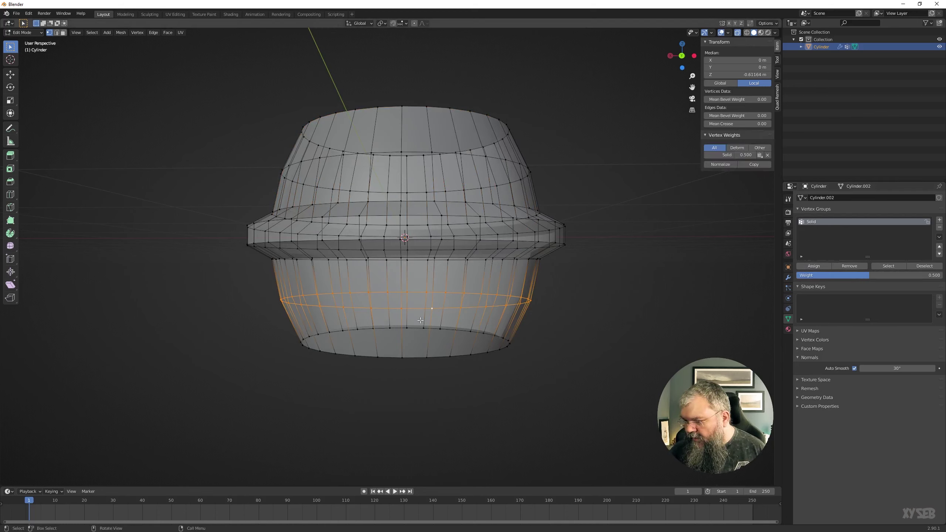
Set Solid as the Solidify modifier's vertex group
{"action": "left_click", "coordinate": [788, 277]}
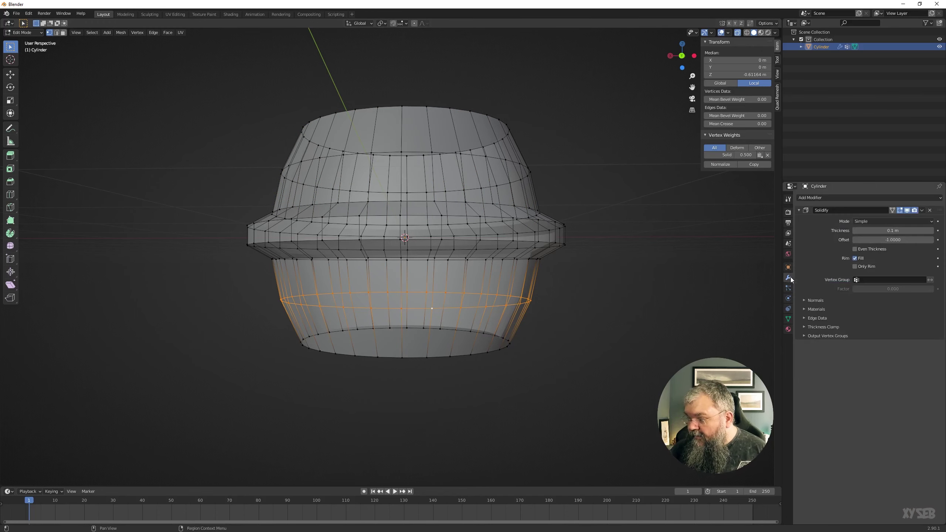
{"action": "left_click", "coordinate": [885, 280]}
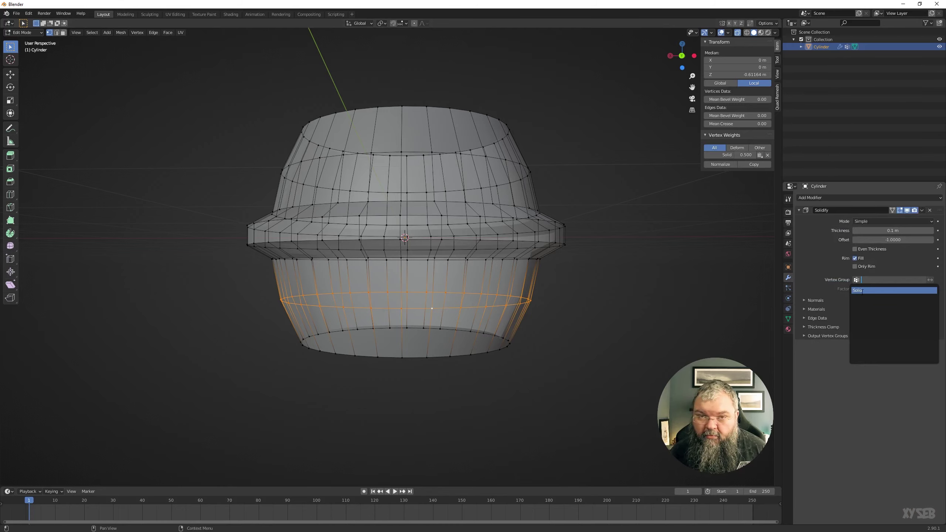
{"action": "left_click", "coordinate": [862, 291]}
Turn X-ray off and inspect the cylinder from a raised perspective
{"action": "mouse_move", "coordinate": [565, 239]}
{"action": "middle_mouse_down"}
{"action": "mouse_move", "coordinate": [567, 286]}
{"action": "mouse_move", "coordinate": [564, 223]}
{"action": "middle_mouse_up"}
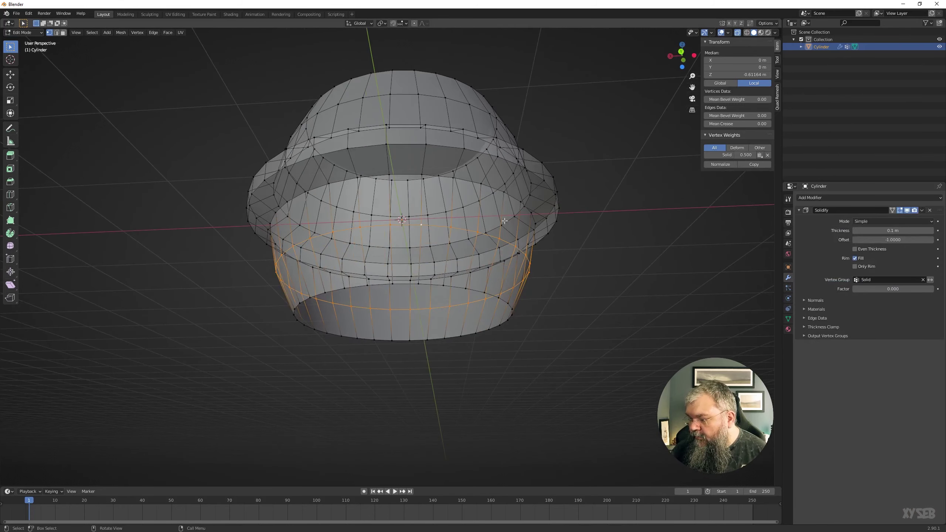
{"action": "middle_click_drag", "start_coordinate": [504, 221], "coordinate": [512, 244]}
{"action": "middle_click_drag", "start_coordinate": [700, 232], "coordinate": [562, 272]}
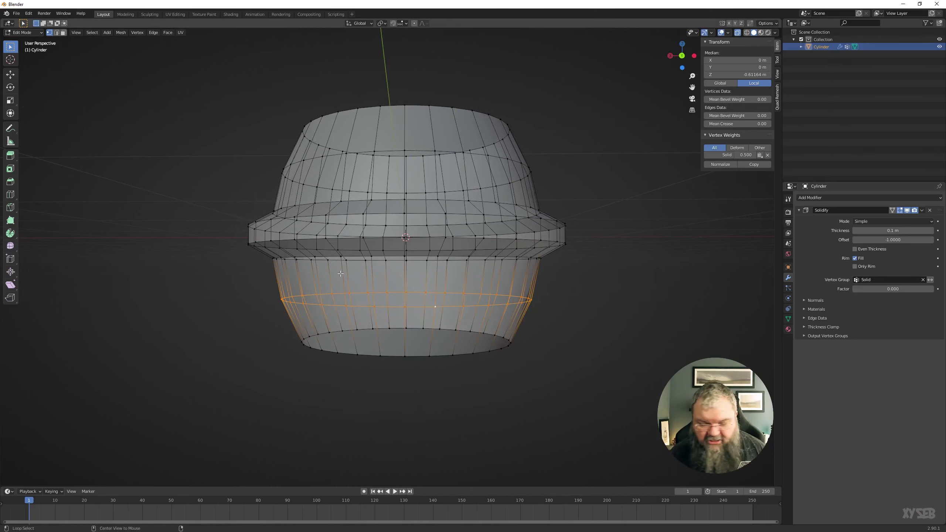
{"action": "key", "text": "alt+z"}
{"action": "mouse_move", "coordinate": [521, 231]}
{"action": "middle_mouse_down"}
{"action": "mouse_move", "coordinate": [529, 242]}
{"action": "mouse_move", "coordinate": [505, 302]}
{"action": "mouse_move", "coordinate": [616, 414]}
{"action": "middle_mouse_up"}
{"action": "scroll", "coordinate": [505, 302], "scroll_direction": "up", "scroll_amount": 3}
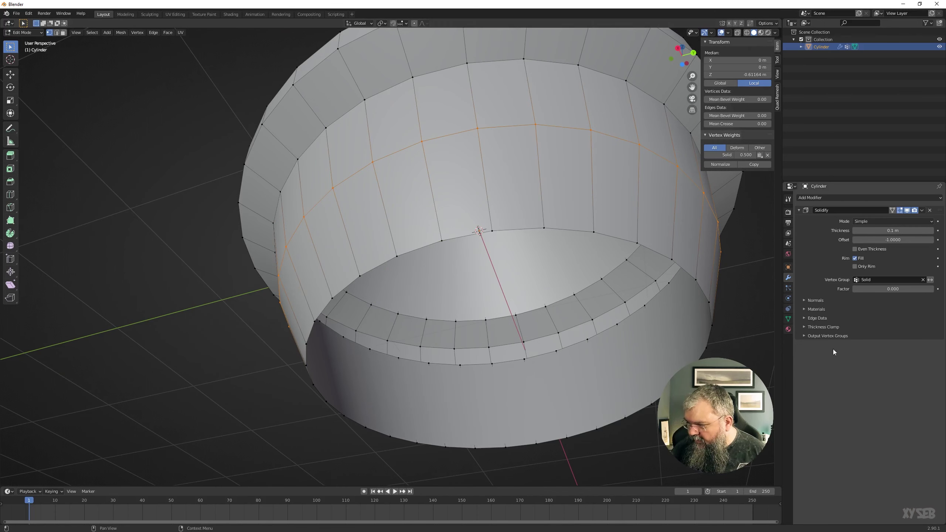
Raise the Solidify vertex-group factor to 1.000, comparing rim thickness along the way
{"action": "mouse_move", "coordinate": [859, 289]}
{"action": "left_mouse_down"}
{"action": "mouse_move", "coordinate": [921, 288]}
{"action": "mouse_move", "coordinate": [852, 288]}
{"action": "mouse_move", "coordinate": [894, 289]}
{"action": "mouse_move", "coordinate": [868, 289]}
{"action": "left_mouse_up"}
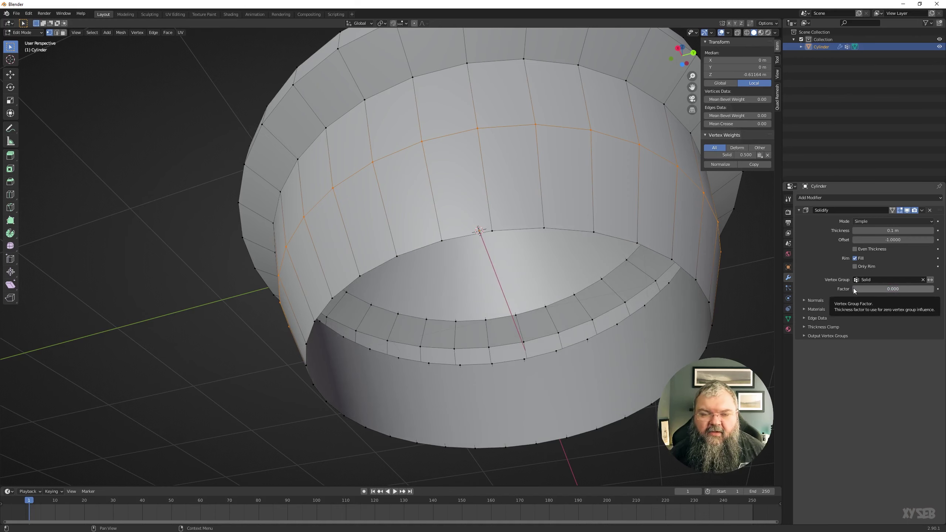
{"action": "left_click_drag", "start_coordinate": [854, 288], "coordinate": [923, 291]}
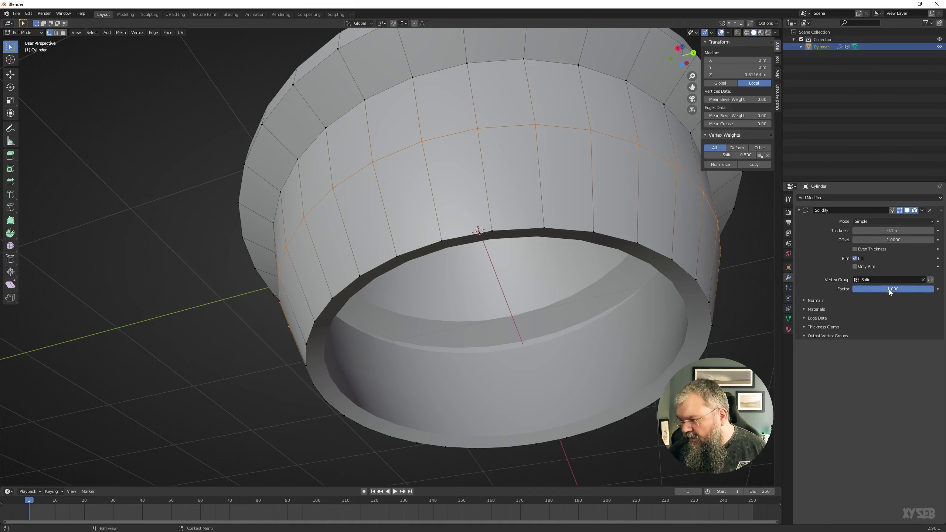
{"action": "mouse_move", "coordinate": [888, 289]}
{"action": "left_mouse_down"}
{"action": "mouse_move", "coordinate": [853, 289]}
{"action": "mouse_move", "coordinate": [933, 289]}
{"action": "left_mouse_up"}
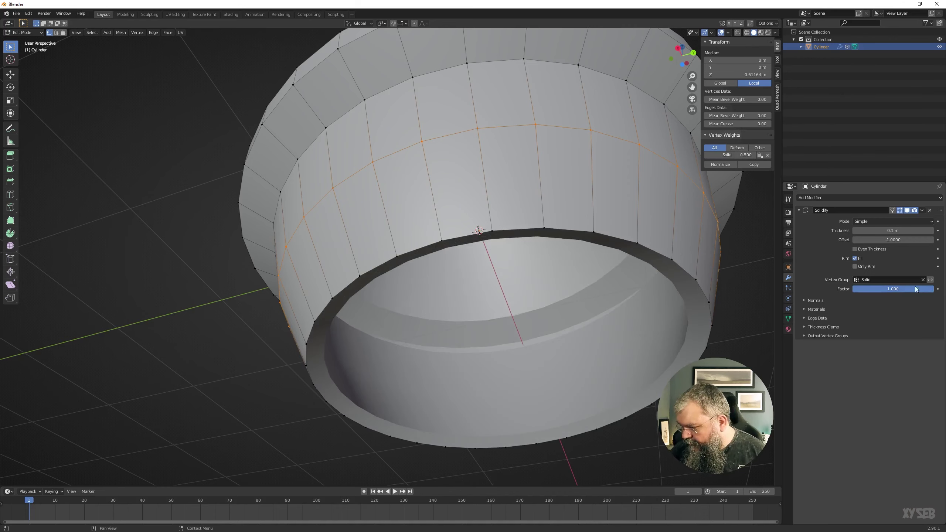
{"action": "middle_click_drag", "start_coordinate": [566, 209], "coordinate": [589, 309]}
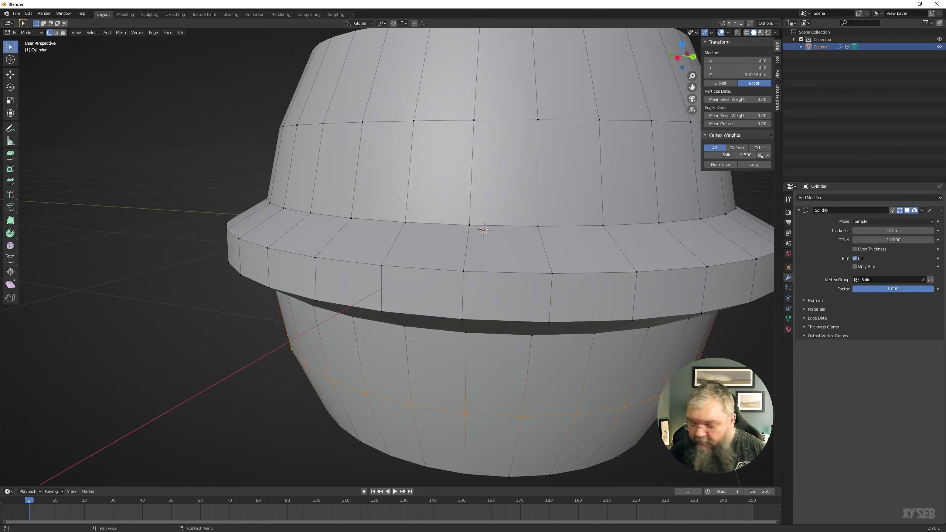
Set the Solidify factor to 0.5 and thickness to 0.2 m, then inspect the hollow walls
{"action": "double_click", "coordinate": [882, 291]}
{"action": "type", "text": ".5"}
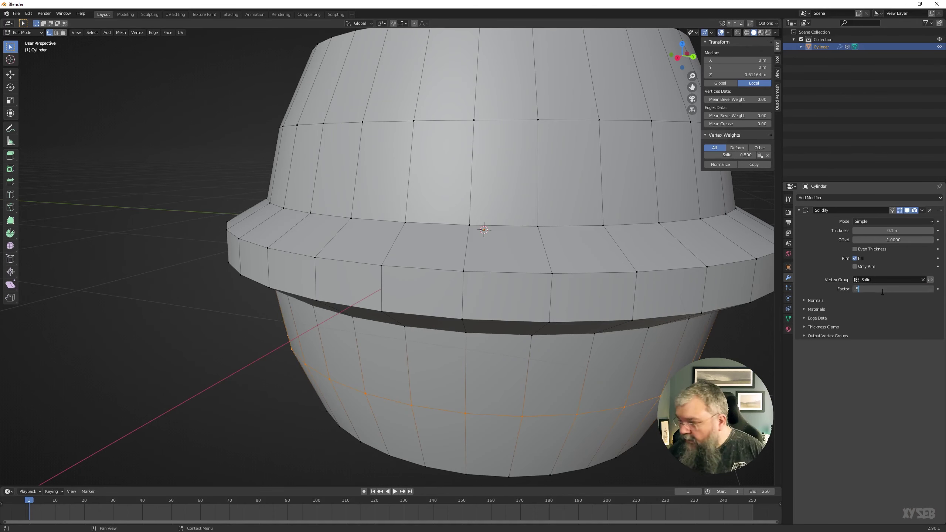
{"action": "key", "text": "Return"}
{"action": "double_click", "coordinate": [889, 231]}
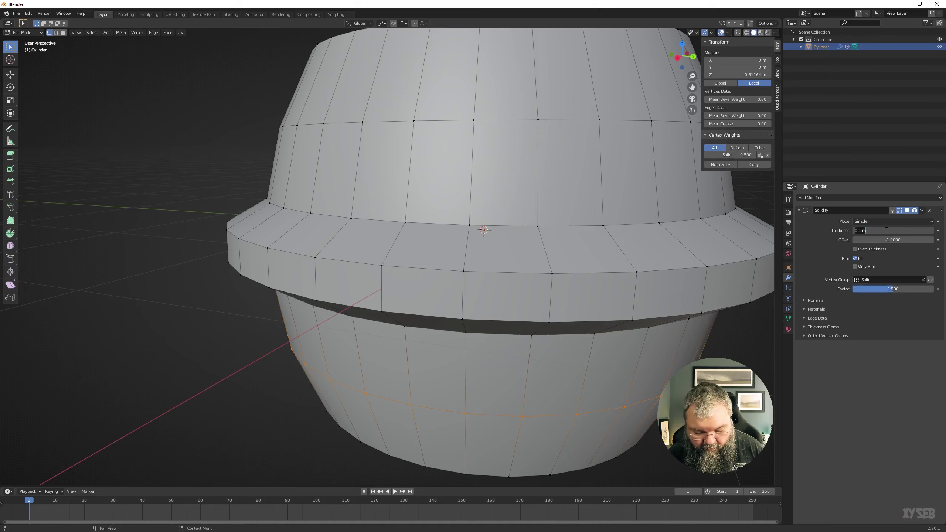
{"action": "type", "text": ".2"}
{"action": "key", "text": "Return"}
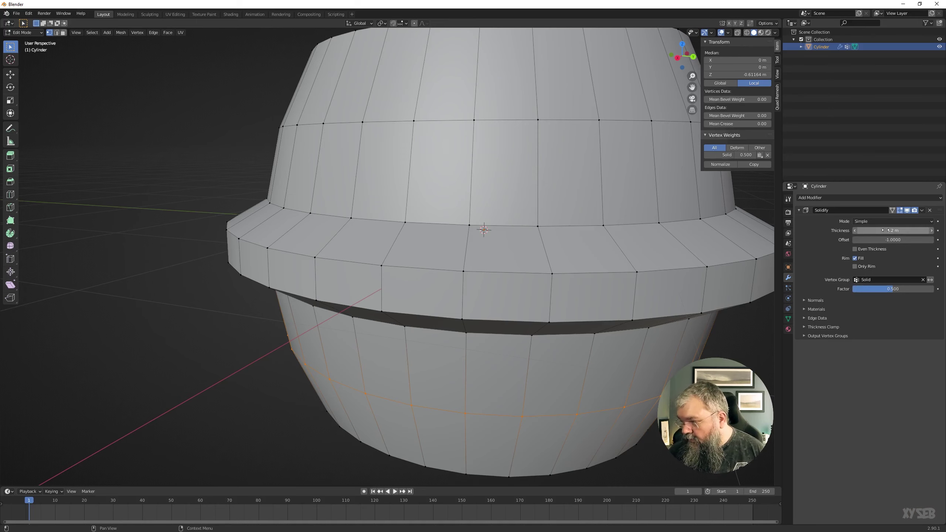
{"action": "middle_click_drag", "start_coordinate": [656, 178], "coordinate": [683, 248]}
{"action": "scroll", "coordinate": [566, 195], "scroll_direction": "down", "scroll_amount": 2}
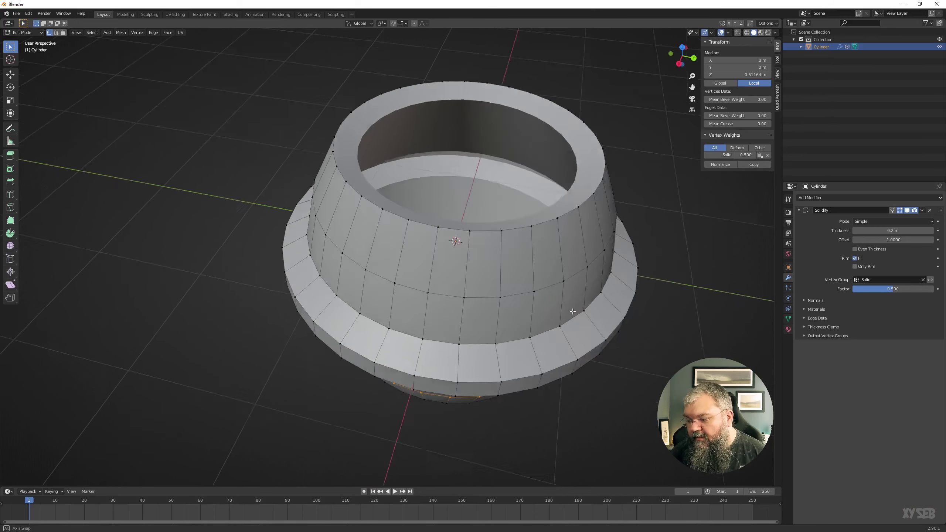
{"action": "middle_click_drag", "start_coordinate": [586, 152], "coordinate": [654, 280]}
{"action": "scroll", "coordinate": [653, 280], "scroll_direction": "up", "scroll_amount": 4}
{"action": "scroll", "coordinate": [722, 231], "scroll_direction": "down", "scroll_amount": 2}
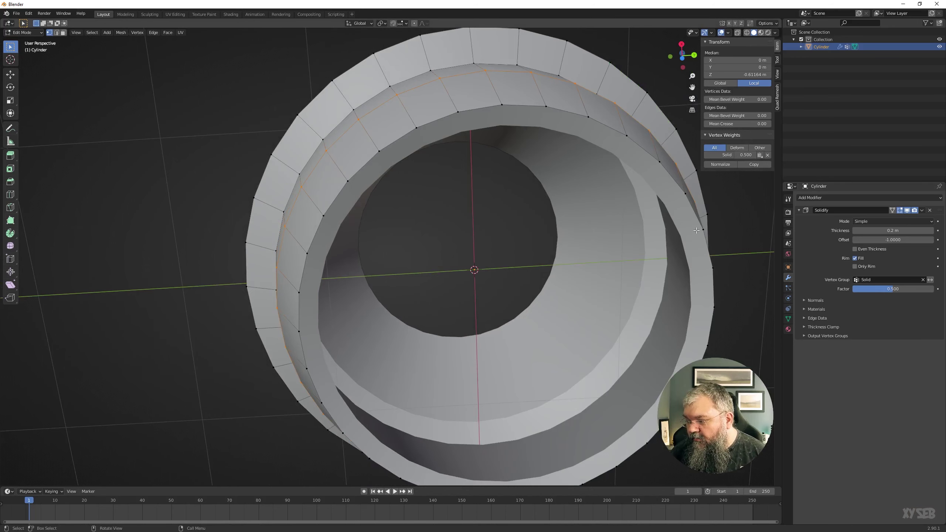
{"action": "middle_click_drag", "start_coordinate": [668, 232], "coordinate": [563, 251]}
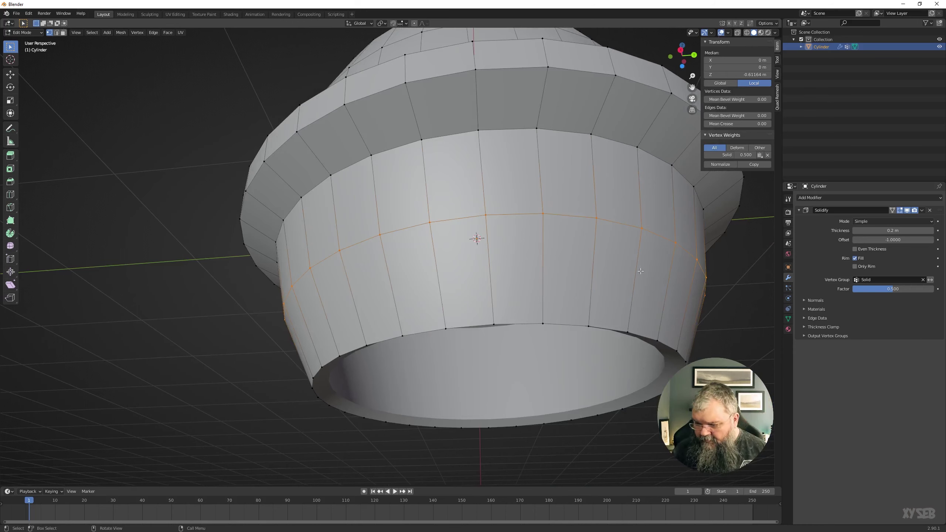
{"action": "middle_click_drag", "start_coordinate": [651, 281], "coordinate": [656, 336]}
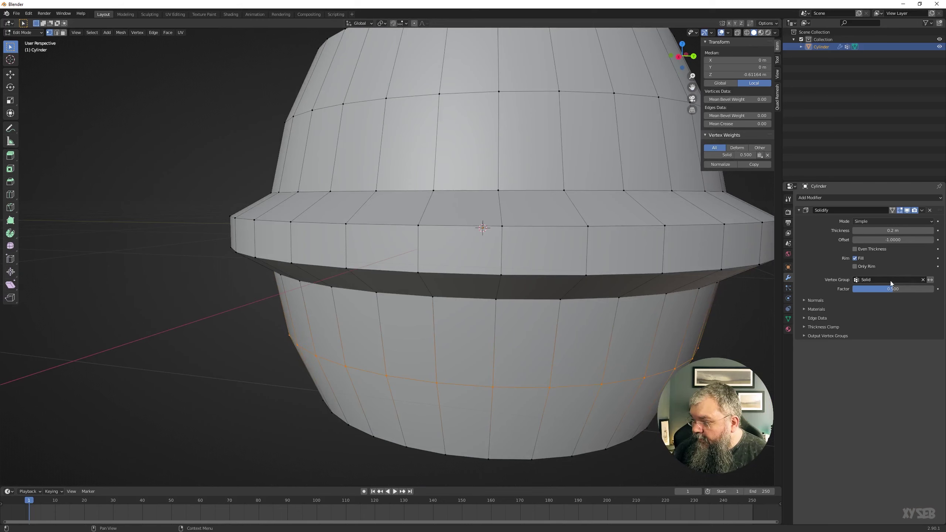
Limit Solidify to the Solid group, toggle invert on and off, then clear the group
{"action": "left_click", "coordinate": [927, 279]}
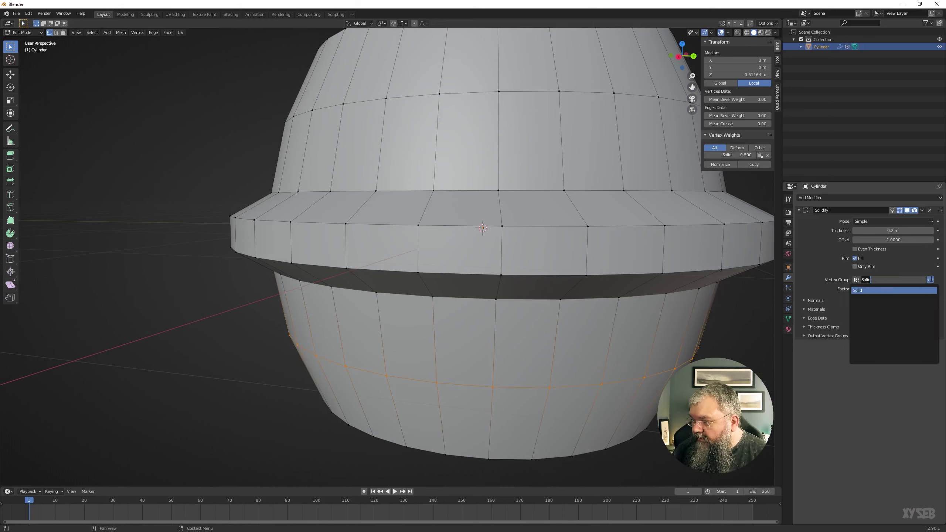
{"action": "key", "text": "Return"}
{"action": "left_click", "coordinate": [930, 279]}
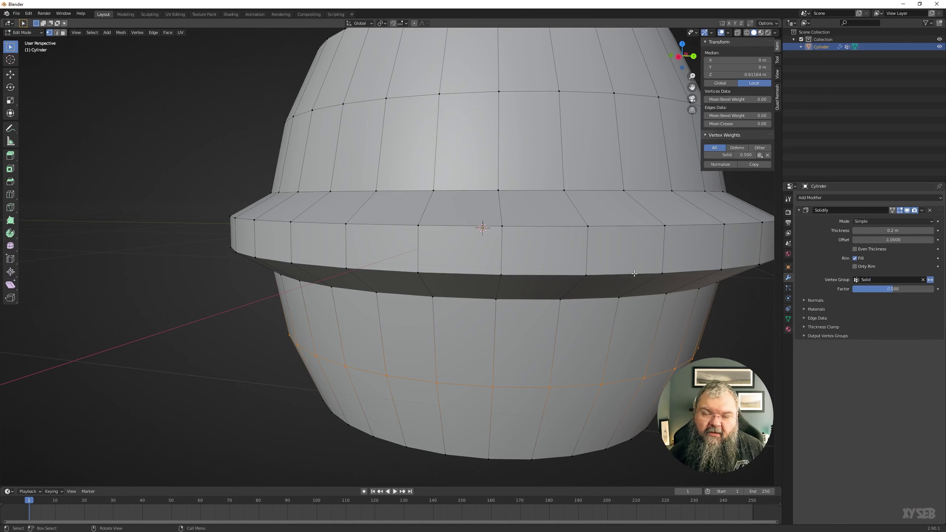
{"action": "middle_click_drag", "start_coordinate": [552, 319], "coordinate": [551, 313]}
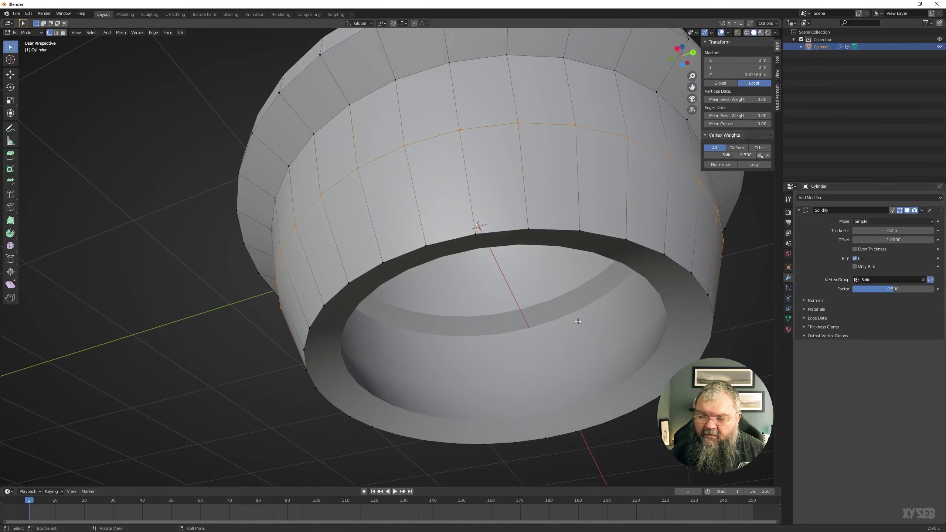
{"action": "left_click", "coordinate": [930, 279]}
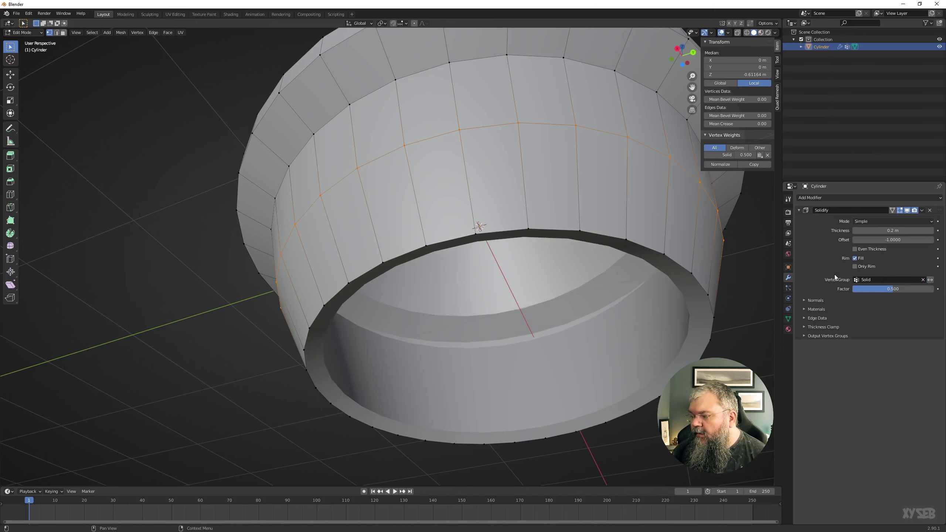
{"action": "left_click", "coordinate": [922, 280]}
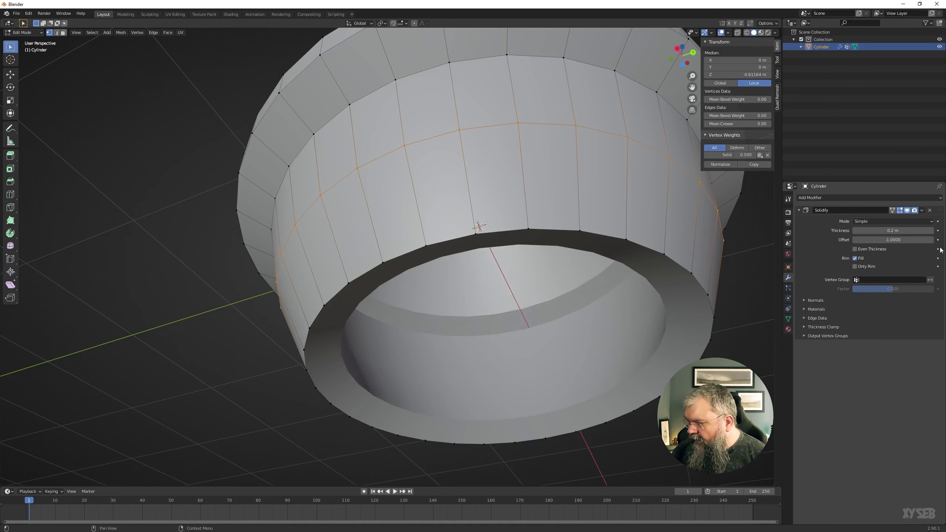
Switch the Solidify modifier to Complex mode
{"action": "left_click", "coordinate": [868, 222]}
{"action": "left_click", "coordinate": [869, 240]}
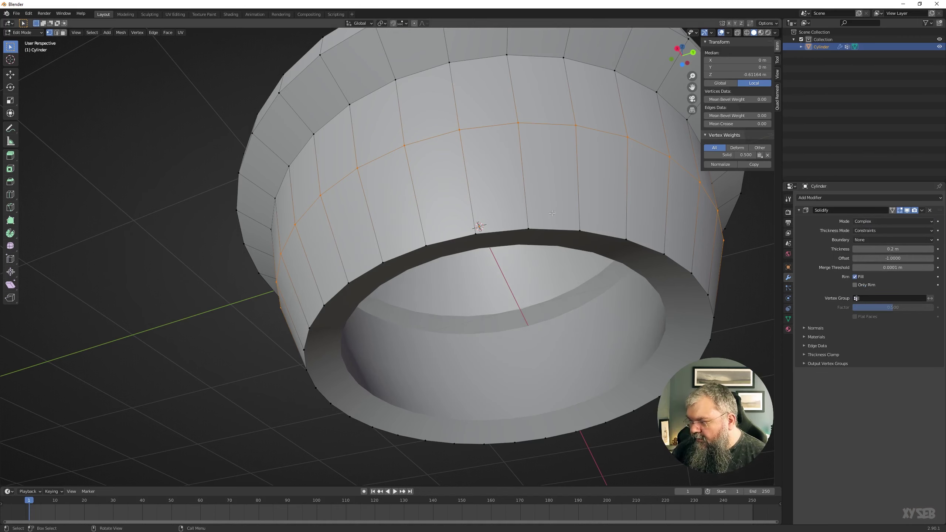
{"action": "middle_click_drag", "start_coordinate": [536, 179], "coordinate": [543, 272]}
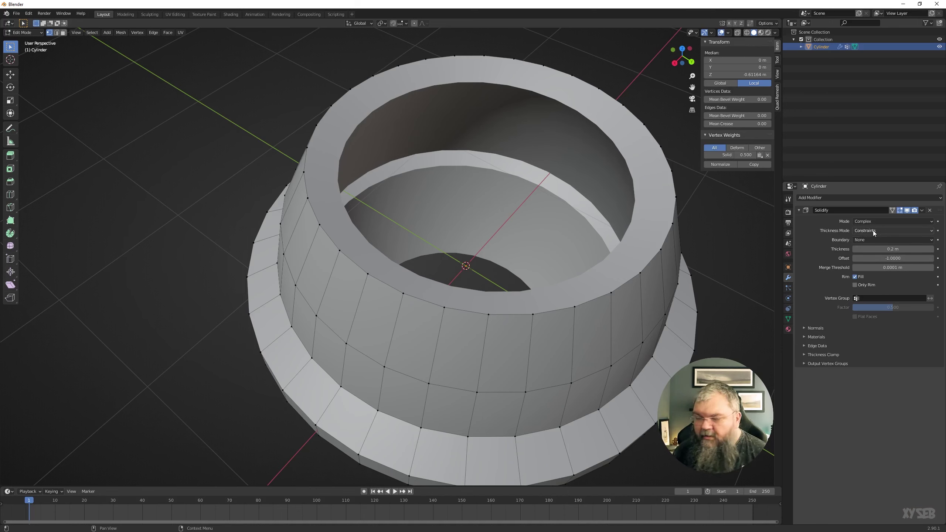
Review the Thickness Mode options, keep Constraints, and inspect the result from several angles
{"action": "left_click", "coordinate": [872, 230]}
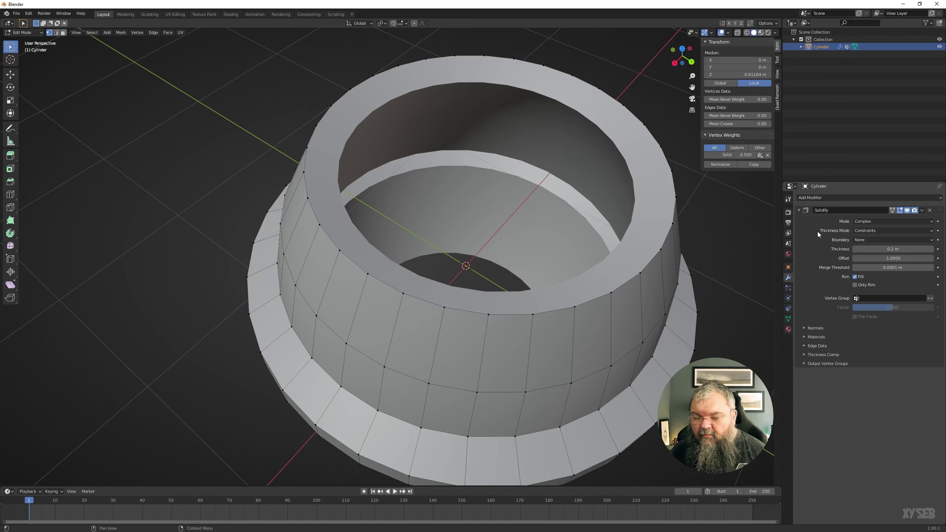
{"action": "left_click", "coordinate": [876, 230]}
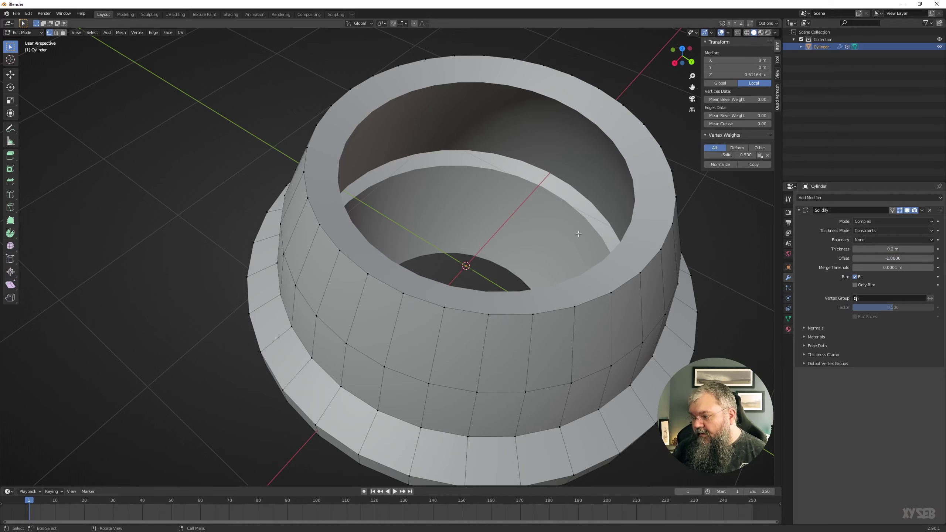
{"action": "scroll", "coordinate": [578, 234], "scroll_direction": "down", "scroll_amount": 3}
{"action": "mouse_move", "coordinate": [580, 242]}
{"action": "middle_mouse_down"}
{"action": "mouse_move", "coordinate": [601, 282]}
{"action": "mouse_move", "coordinate": [574, 266]}
{"action": "mouse_move", "coordinate": [611, 267]}
{"action": "middle_mouse_up"}
{"action": "scroll", "coordinate": [580, 264], "scroll_direction": "up", "scroll_amount": 5}
{"action": "middle_click_drag", "start_coordinate": [696, 259], "coordinate": [520, 254]}
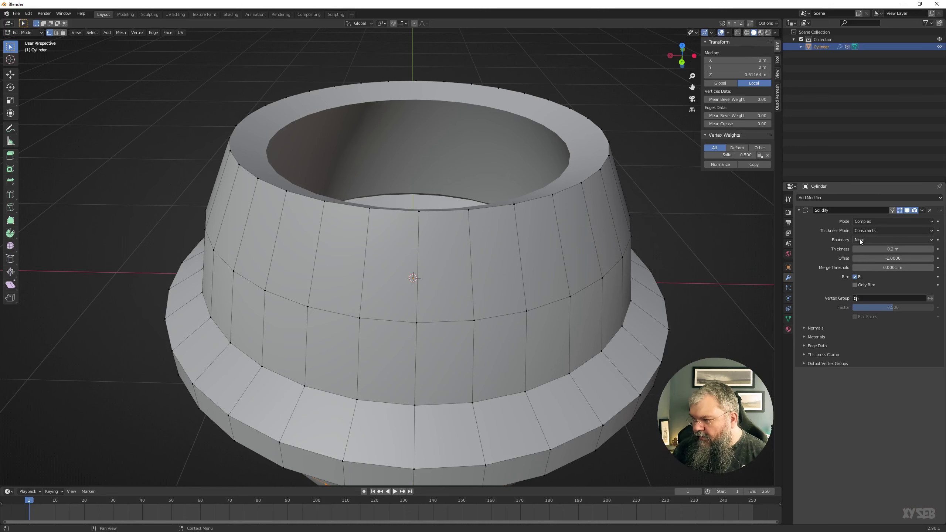
{"action": "middle_click_drag", "start_coordinate": [530, 218], "coordinate": [503, 219]}
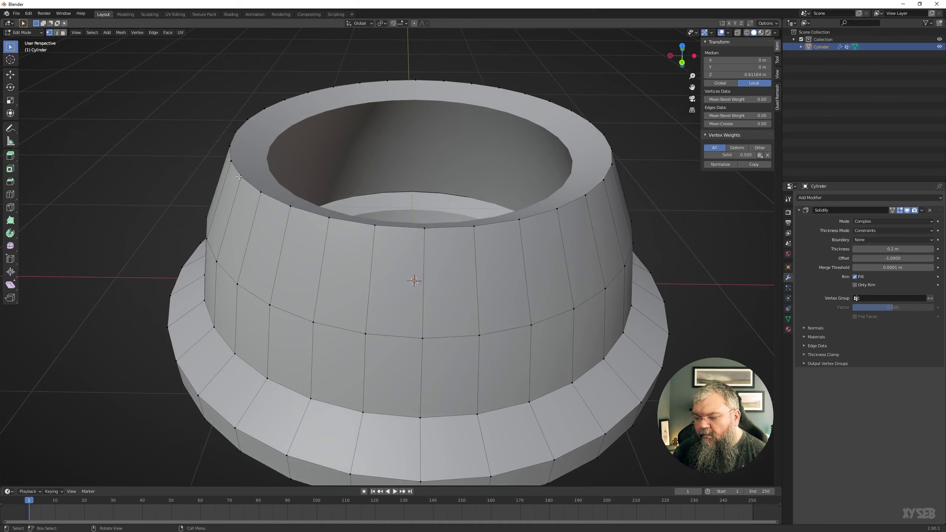
{"action": "middle_click_drag", "start_coordinate": [382, 177], "coordinate": [355, 175]}
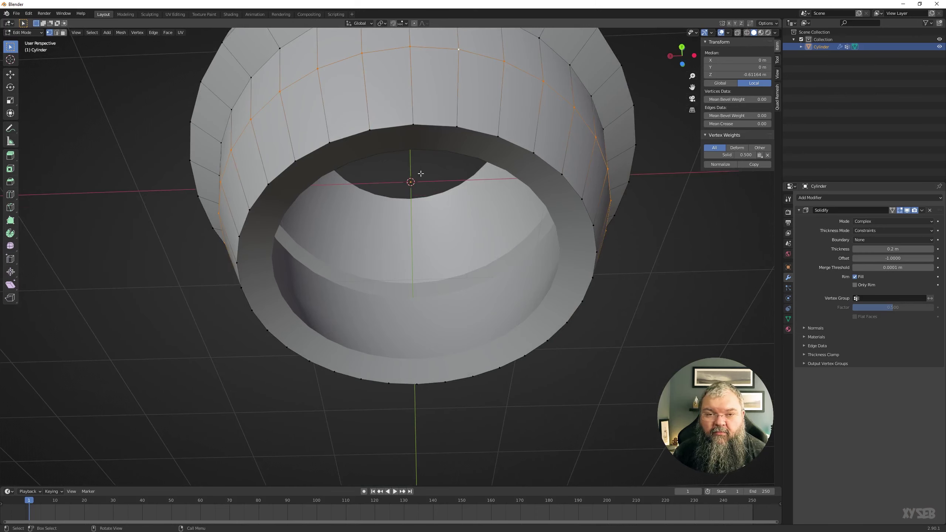
{"action": "middle_click_drag", "start_coordinate": [428, 152], "coordinate": [393, 251]}
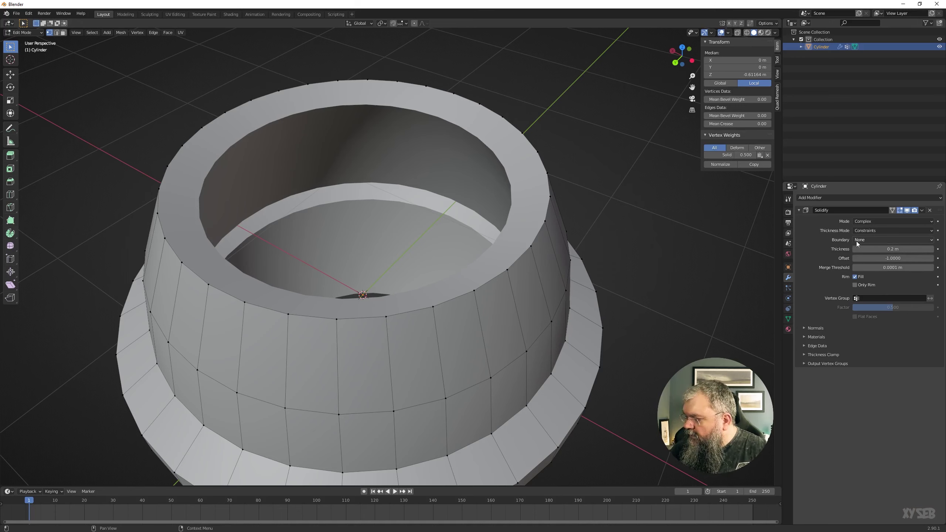
Set Solidify boundary to Round and pull two top-rim vertices down into a V-notch
{"action": "left_click", "coordinate": [863, 240]}
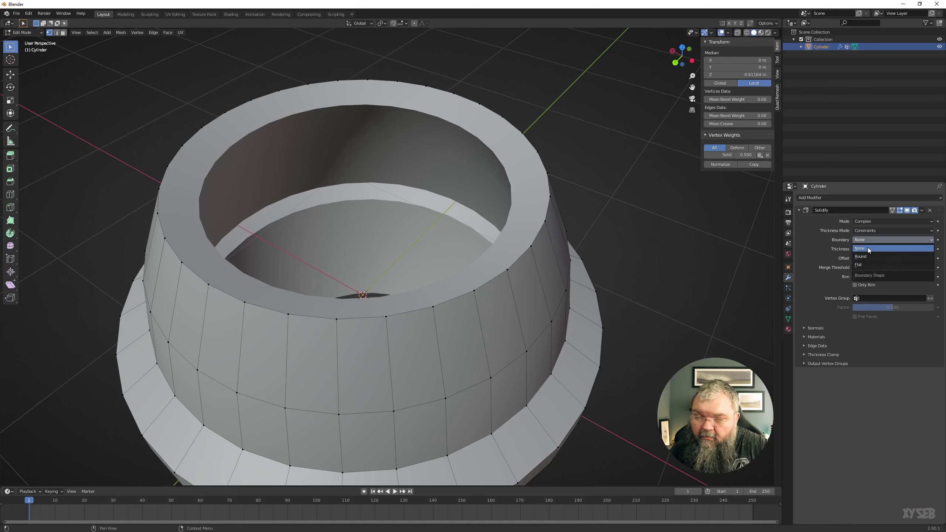
{"action": "left_click", "coordinate": [864, 258]}
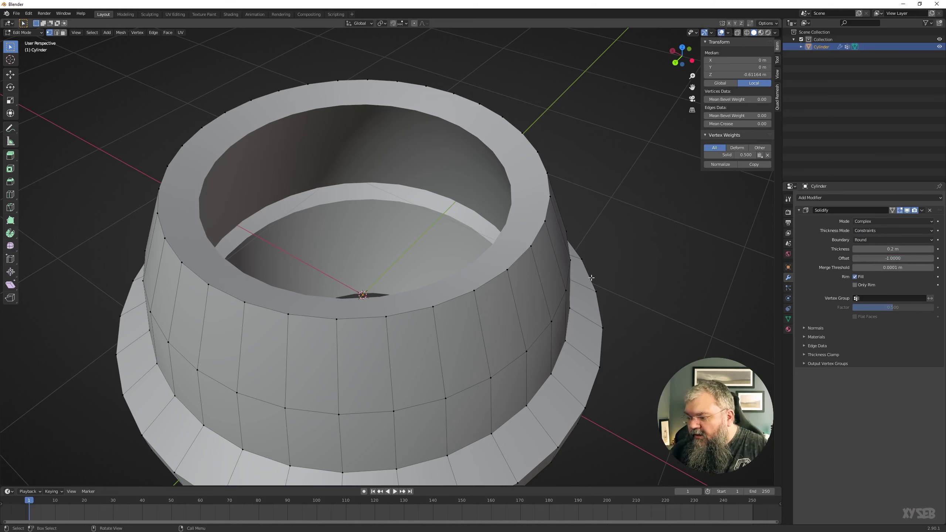
{"action": "mouse_move", "coordinate": [559, 354]}
{"action": "middle_mouse_down"}
{"action": "mouse_move", "coordinate": [581, 225]}
{"action": "mouse_move", "coordinate": [517, 292]}
{"action": "middle_mouse_up"}
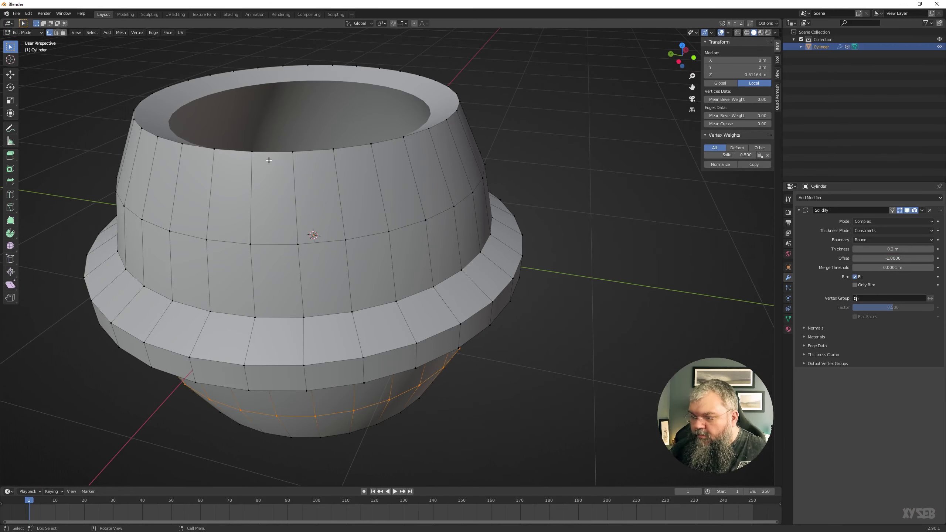
{"action": "left_click", "coordinate": [293, 151]}
{"action": "left_click", "coordinate": [332, 153], "text": "shift"}
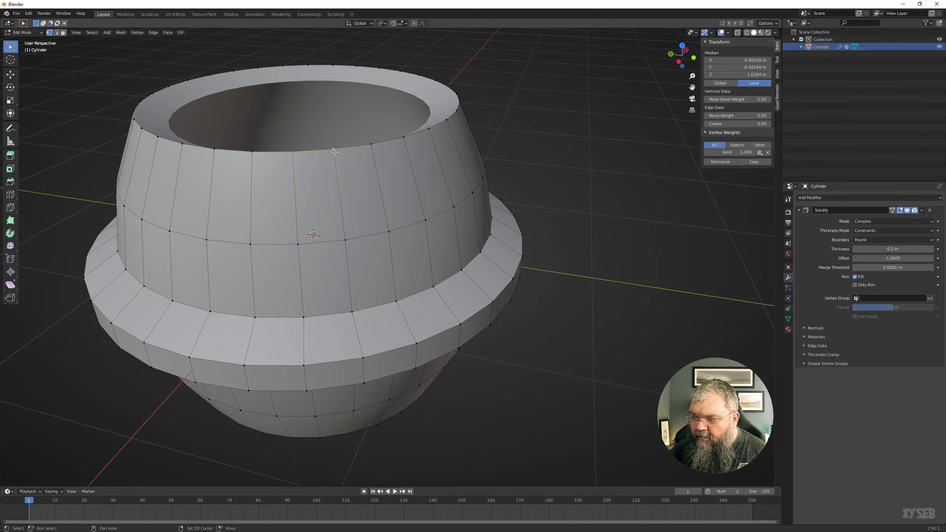
{"action": "key", "text": "g"}
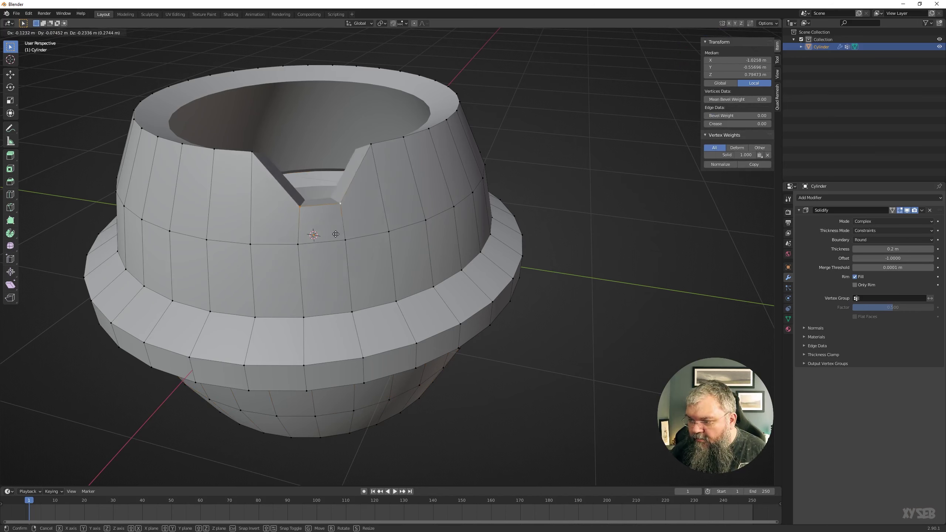
{"action": "left_click", "coordinate": [336, 257]}
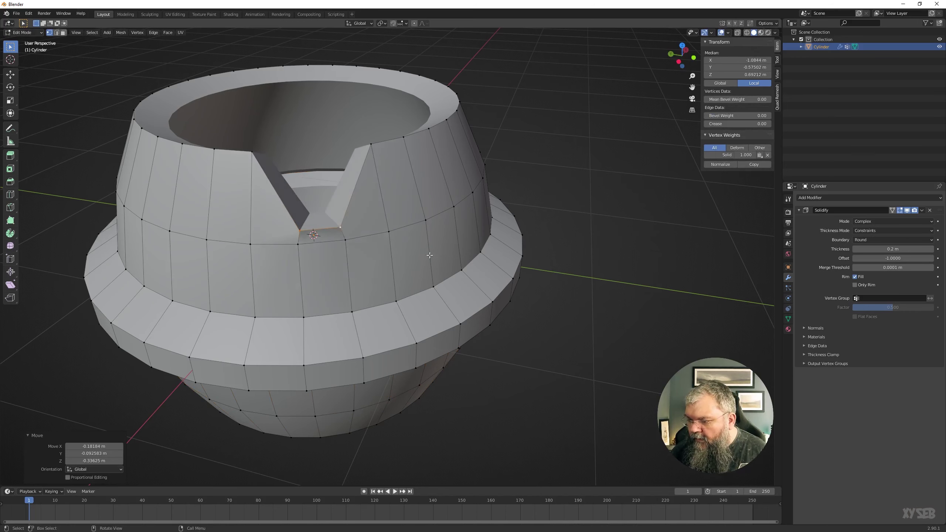
{"action": "middle_click_drag", "start_coordinate": [430, 256], "coordinate": [484, 257]}
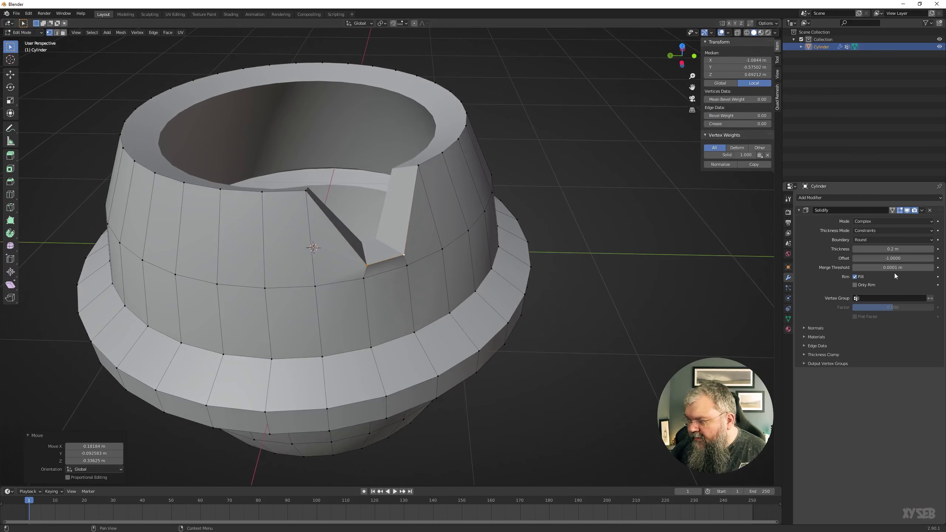
Compare None and Round boundaries on the notched rim, then settle on Flat
{"action": "left_click", "coordinate": [874, 240]}
{"action": "left_click", "coordinate": [866, 249]}
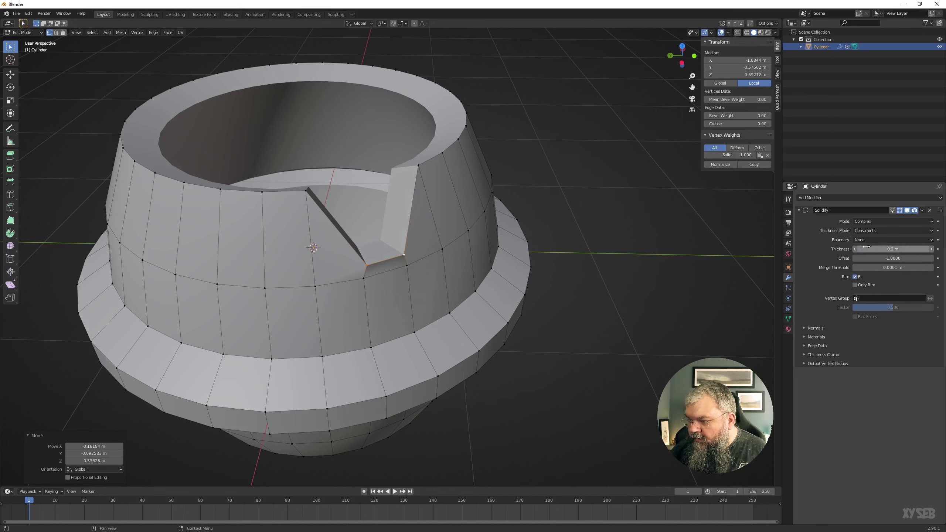
{"action": "left_click", "coordinate": [869, 255]}
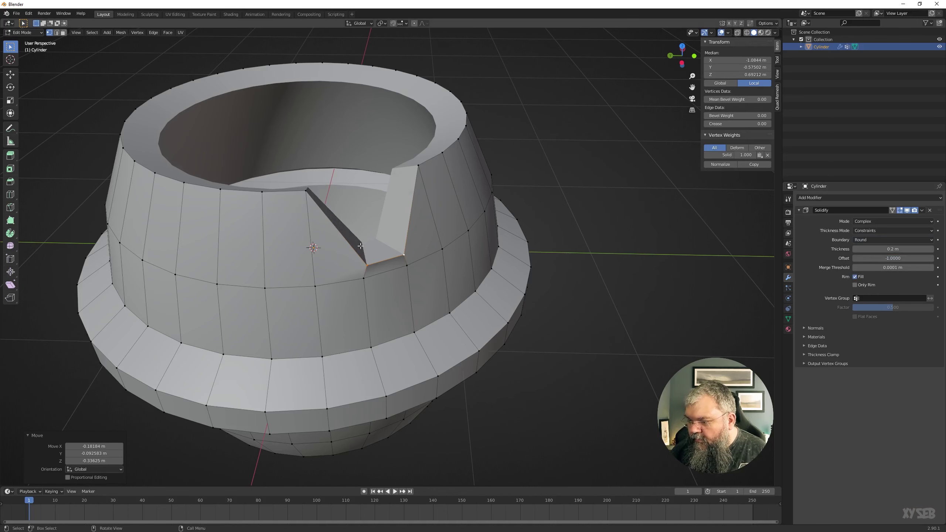
{"action": "left_click", "coordinate": [866, 240]}
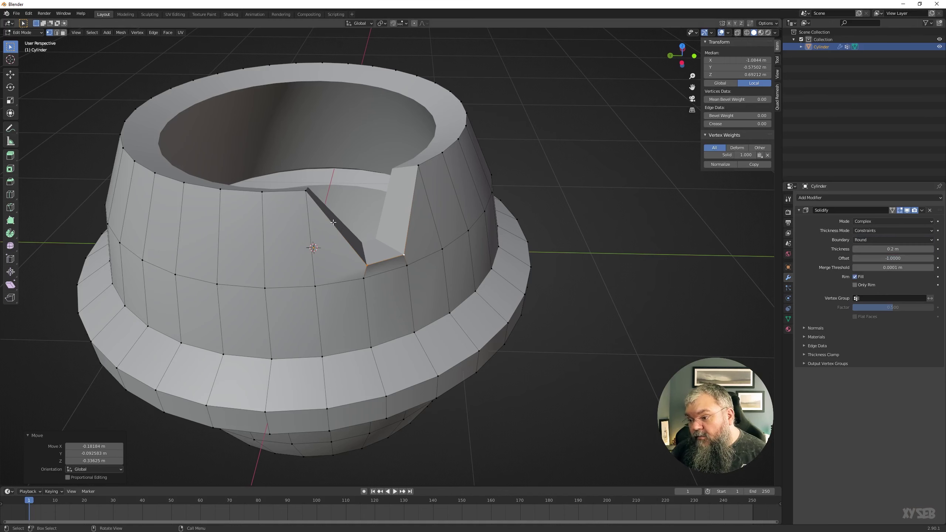
{"action": "left_click", "coordinate": [873, 239]}
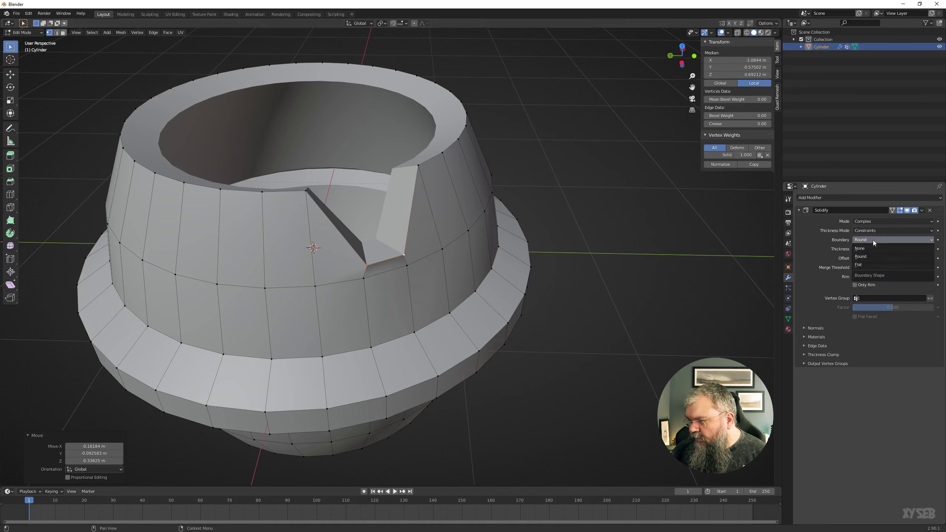
{"action": "left_click", "coordinate": [865, 263]}
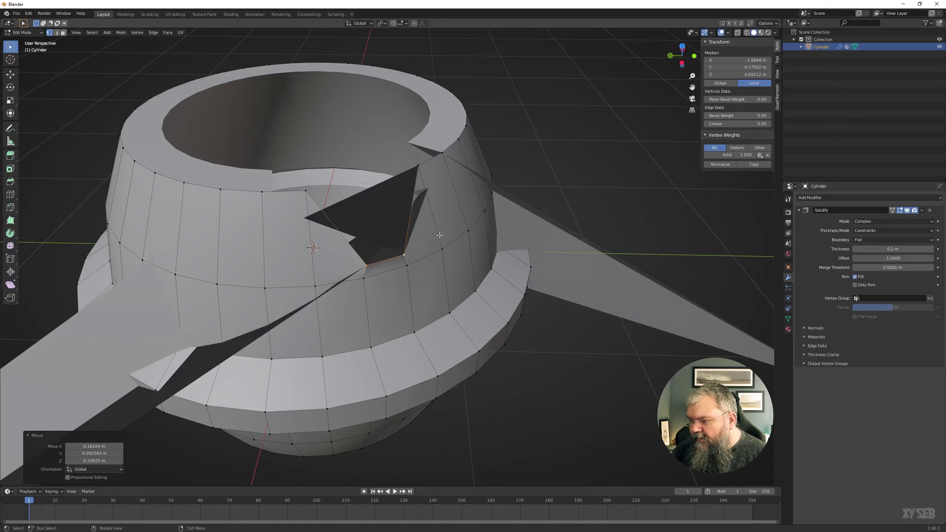
{"action": "scroll", "coordinate": [474, 242], "scroll_direction": "down", "scroll_amount": 3}
{"action": "mouse_move", "coordinate": [474, 241]}
{"action": "middle_mouse_down"}
{"action": "mouse_move", "coordinate": [336, 242]}
{"action": "mouse_move", "coordinate": [210, 280]}
{"action": "mouse_move", "coordinate": [220, 266]}
{"action": "middle_mouse_up"}
{"action": "scroll", "coordinate": [387, 245], "scroll_direction": "up", "scroll_amount": 4}
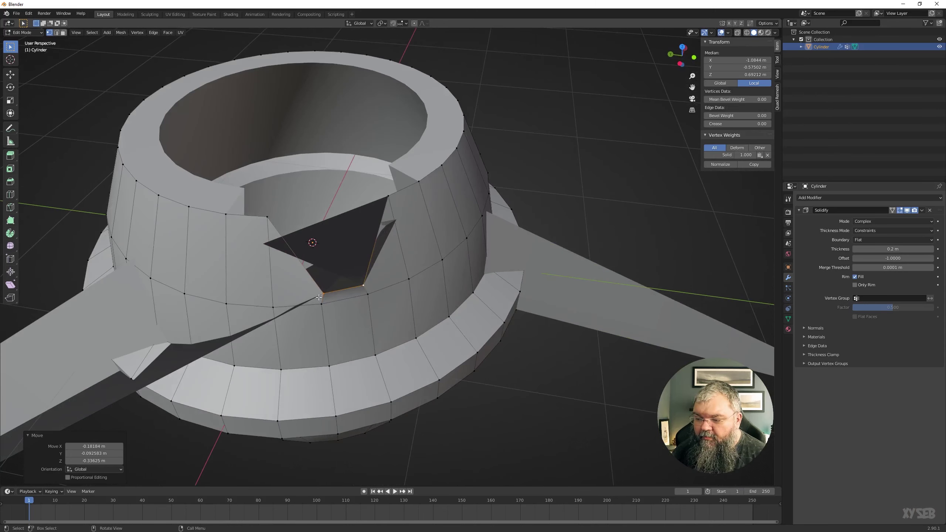
{"action": "middle_click_drag", "start_coordinate": [318, 297], "coordinate": [265, 210]}
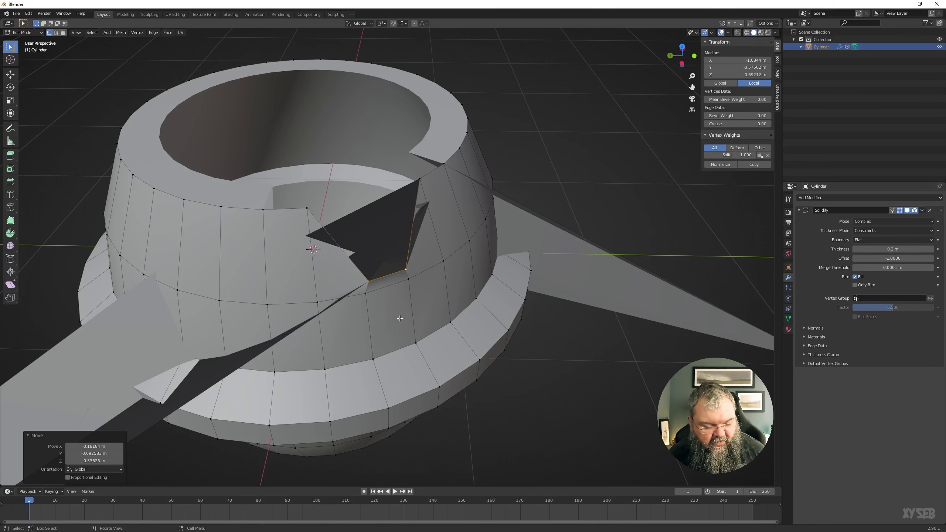
Undo the notch, then compare boundary None against Flat, ending on Flat
{"action": "key", "text": "ctrl+z"}
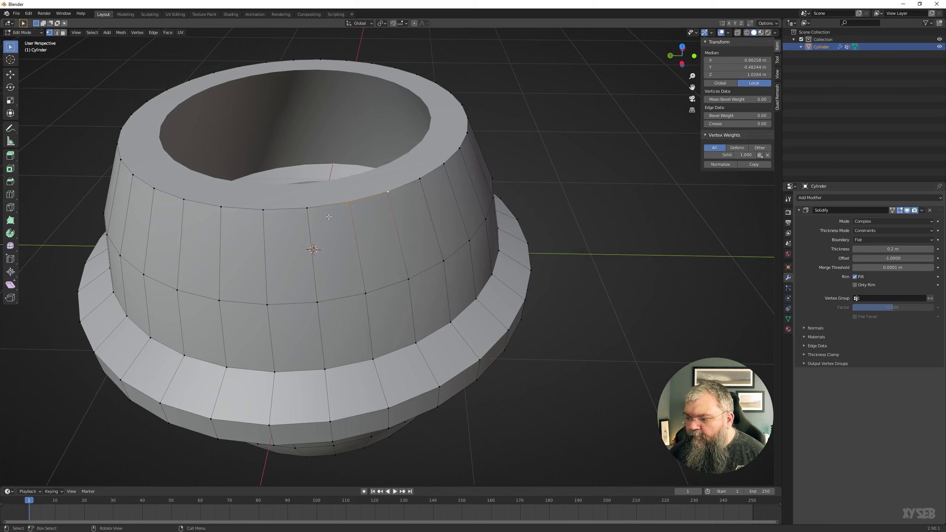
{"action": "middle_click_drag", "start_coordinate": [376, 235], "coordinate": [768, 221]}
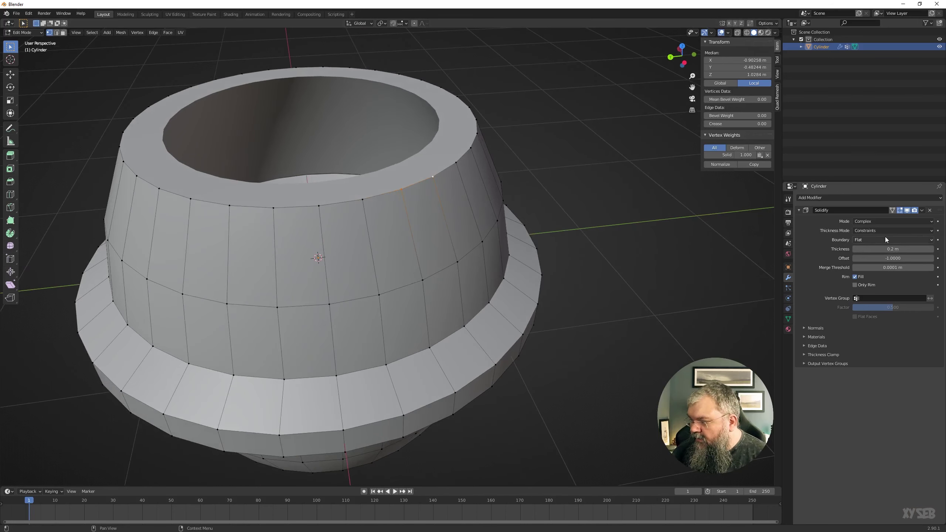
{"action": "middle_click_drag", "start_coordinate": [469, 171], "coordinate": [455, 111]}
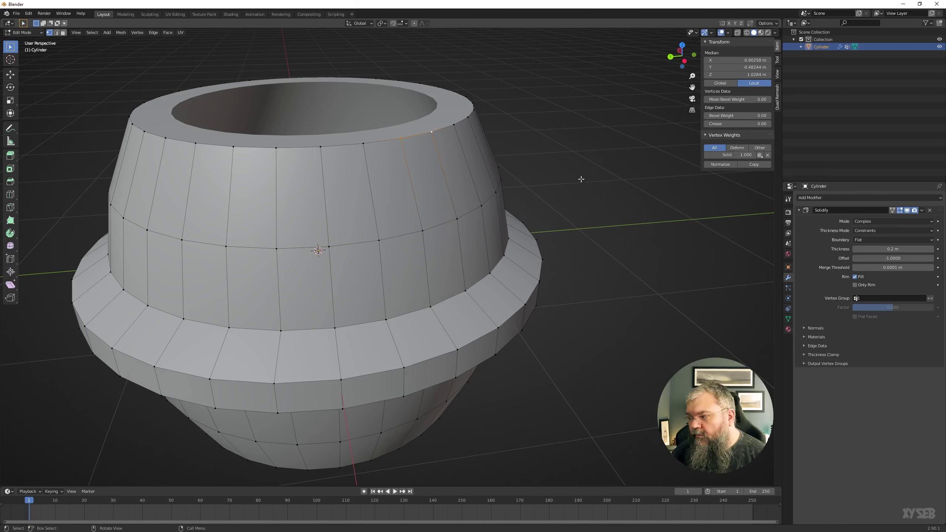
{"action": "left_click", "coordinate": [870, 239]}
{"action": "left_click", "coordinate": [867, 248]}
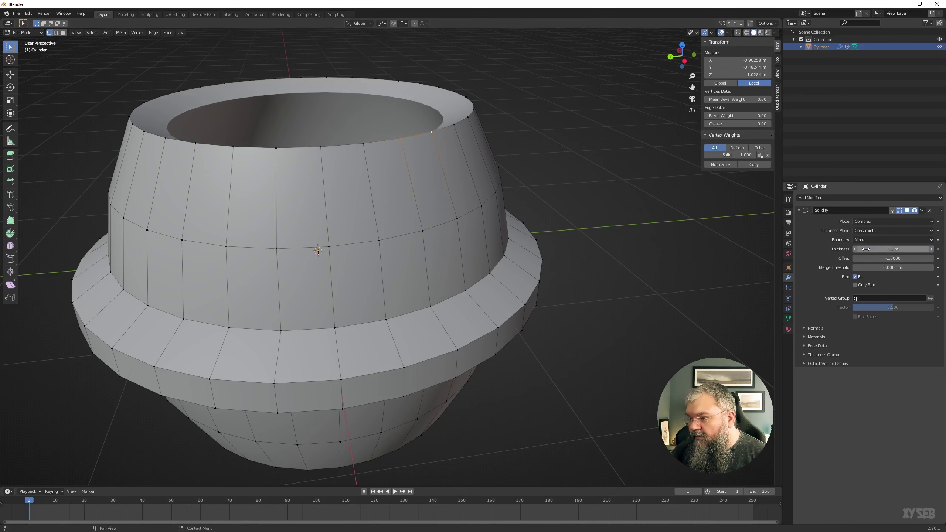
{"action": "left_click", "coordinate": [866, 239]}
{"action": "left_click", "coordinate": [868, 264]}
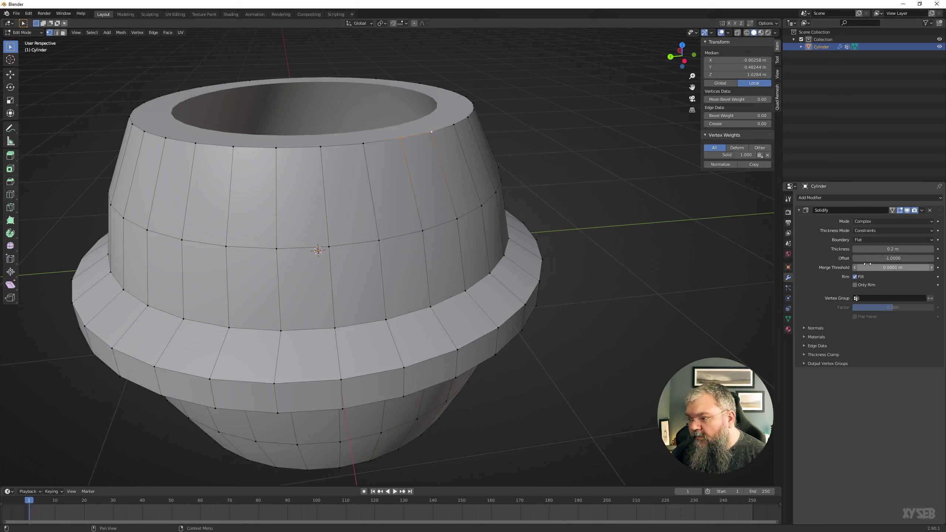
Try nudging a single top-rim vertex, then undo the move
{"action": "middle_click_drag", "start_coordinate": [441, 221], "coordinate": [426, 295]}
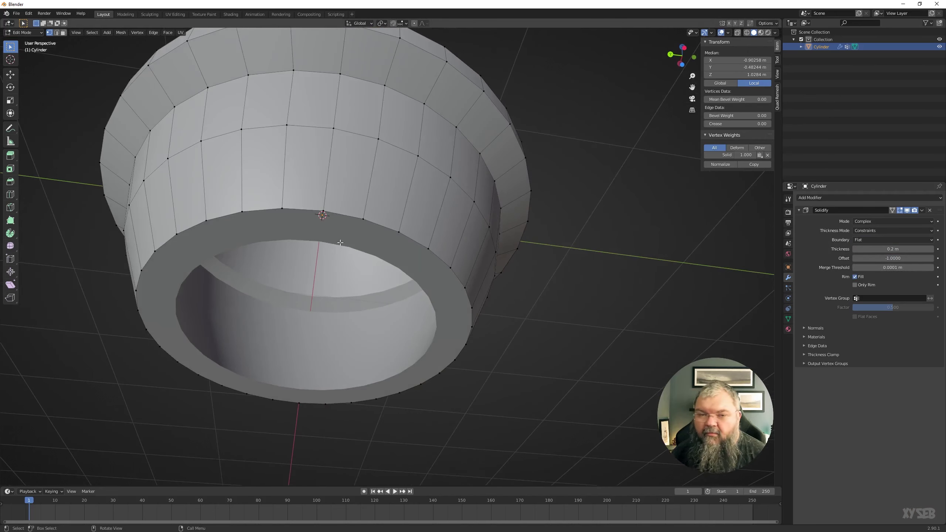
{"action": "middle_click_drag", "start_coordinate": [407, 220], "coordinate": [470, 245]}
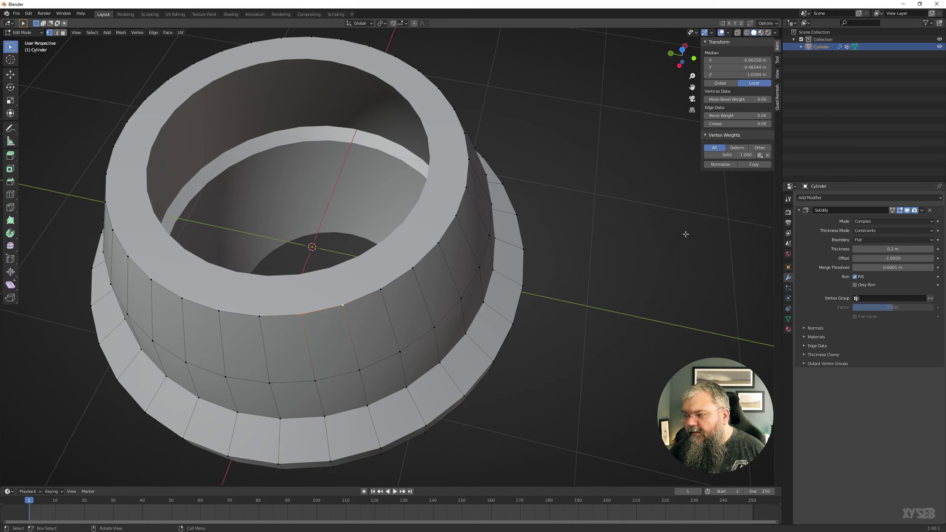
{"action": "middle_click_drag", "start_coordinate": [462, 242], "coordinate": [378, 195]}
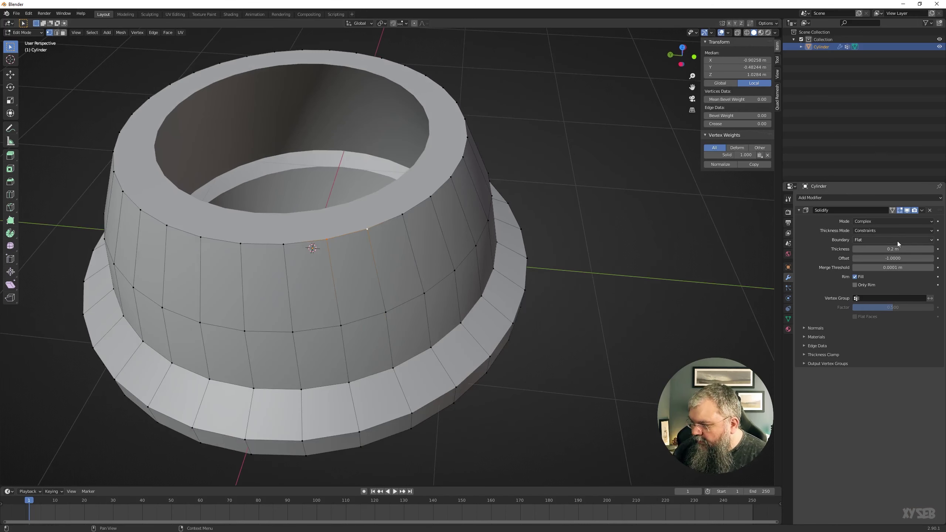
{"action": "left_click", "coordinate": [374, 231]}
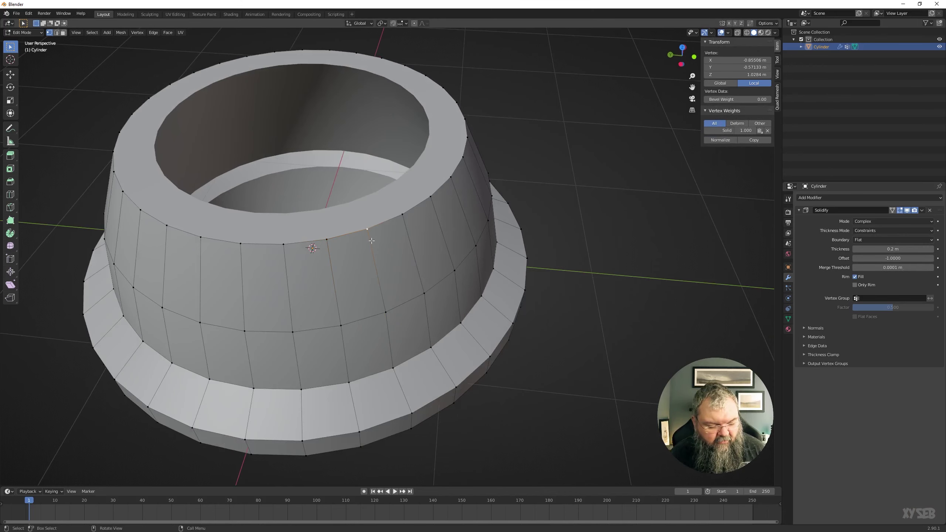
{"action": "key", "text": "g"}
{"action": "left_click", "coordinate": [373, 240]}
{"action": "mouse_move", "coordinate": [374, 242]}
{"action": "middle_mouse_down"}
{"action": "mouse_move", "coordinate": [500, 233]}
{"action": "mouse_move", "coordinate": [498, 256]}
{"action": "middle_mouse_up"}
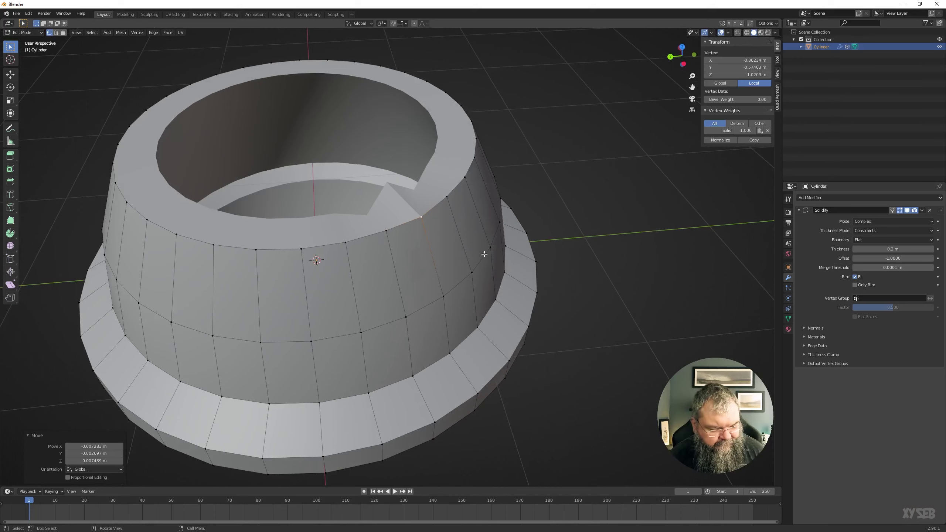
{"action": "key", "text": "ctrl+z"}
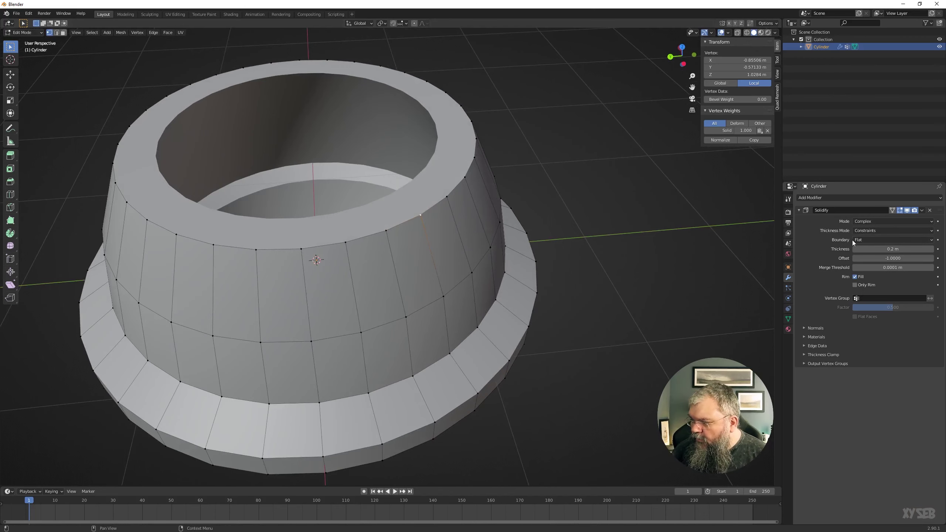
Change the cylinder's Solidify Boundary shaping back to None
{"action": "left_click", "coordinate": [876, 240]}
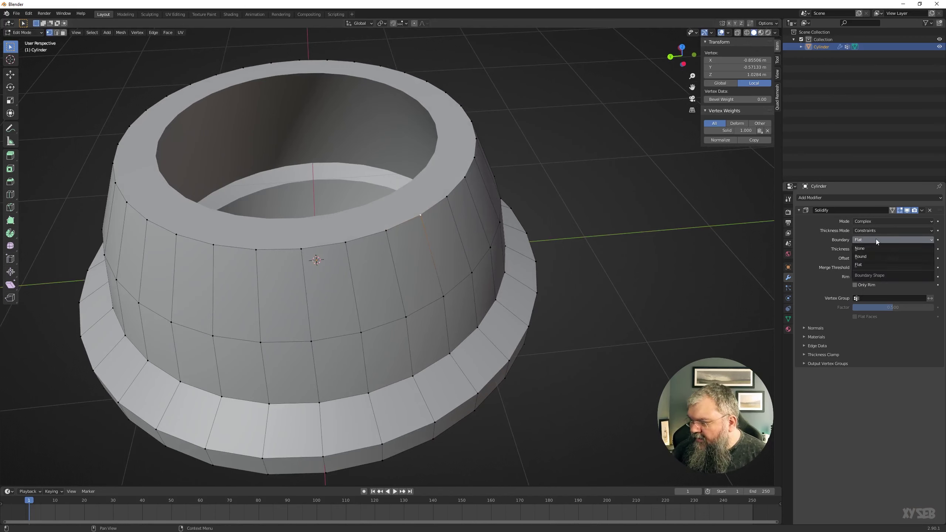
{"action": "left_click", "coordinate": [863, 252]}
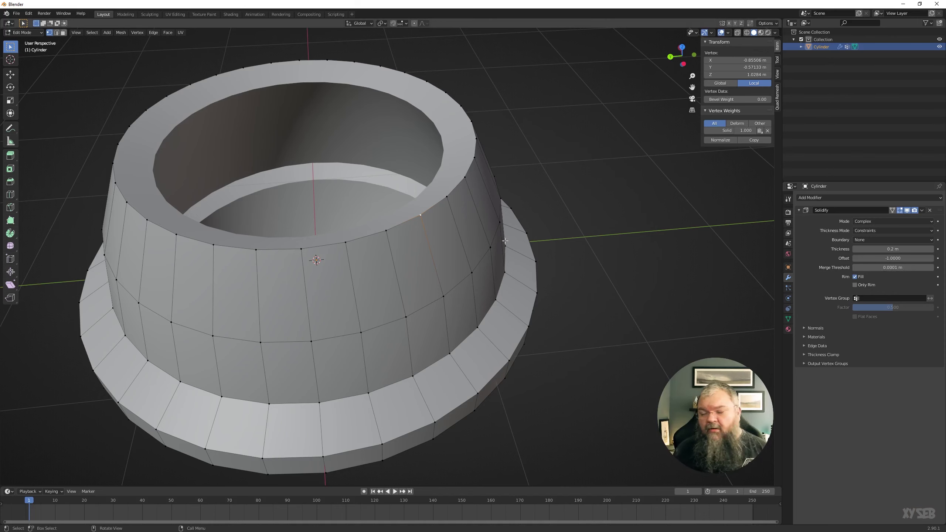
{"action": "left_click", "coordinate": [898, 267]}
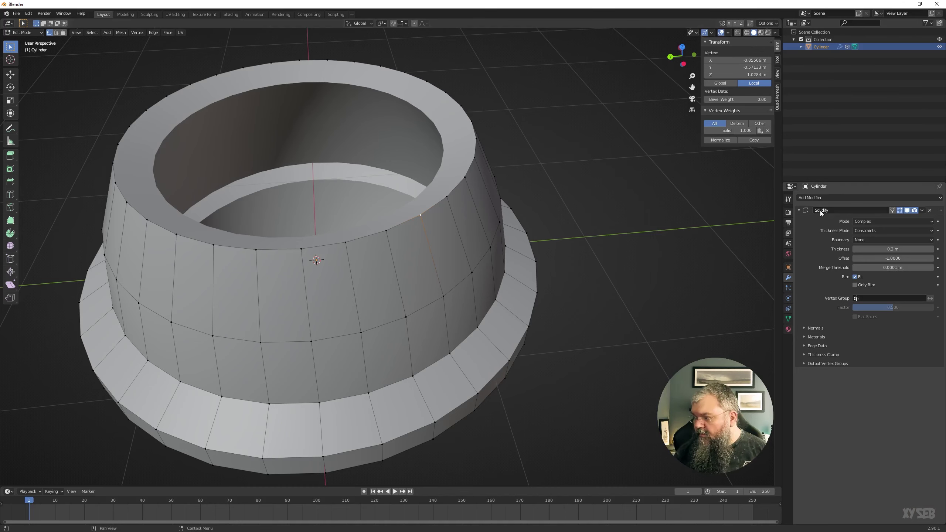
Set Solidify Thickness to 0.34 m and Offset to -1, then restore Merge Threshold to 0.0001 m
{"action": "left_click_drag", "start_coordinate": [871, 249], "coordinate": [897, 249]}
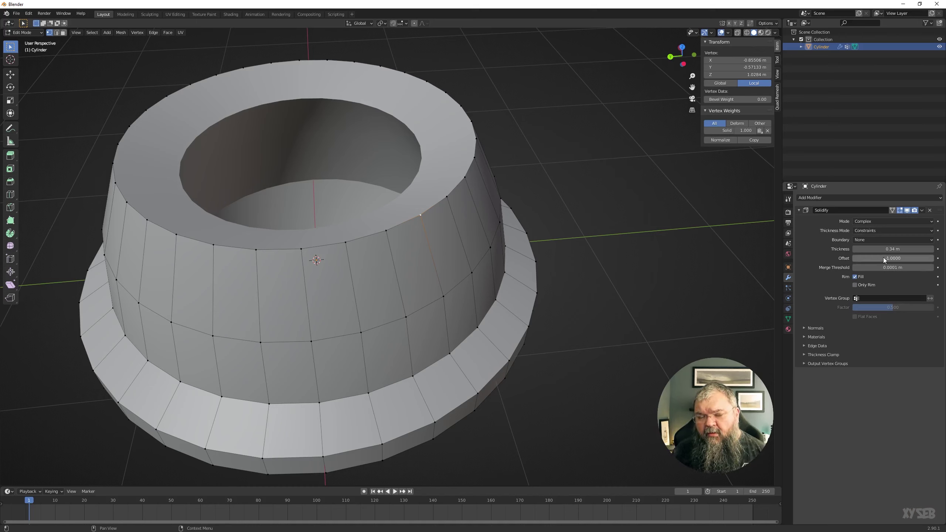
{"action": "mouse_move", "coordinate": [891, 258]}
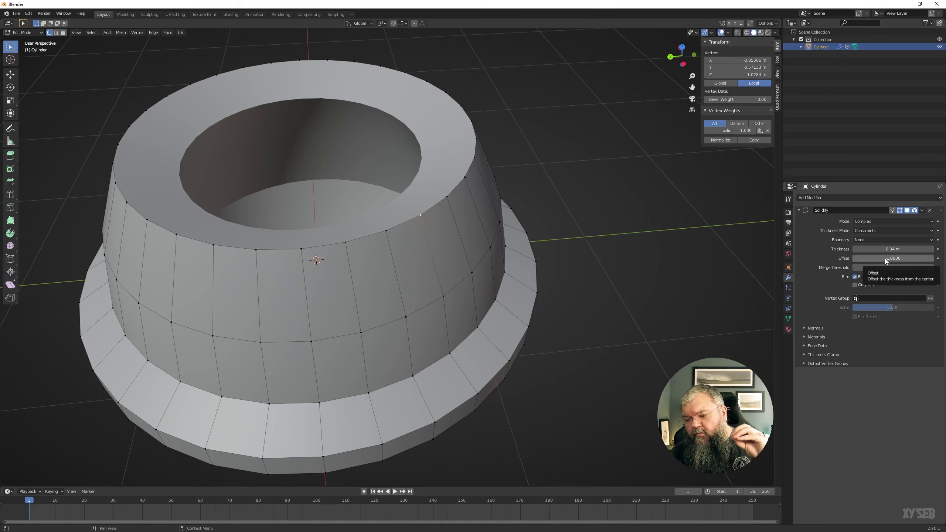
{"action": "key", "text": "minus"}
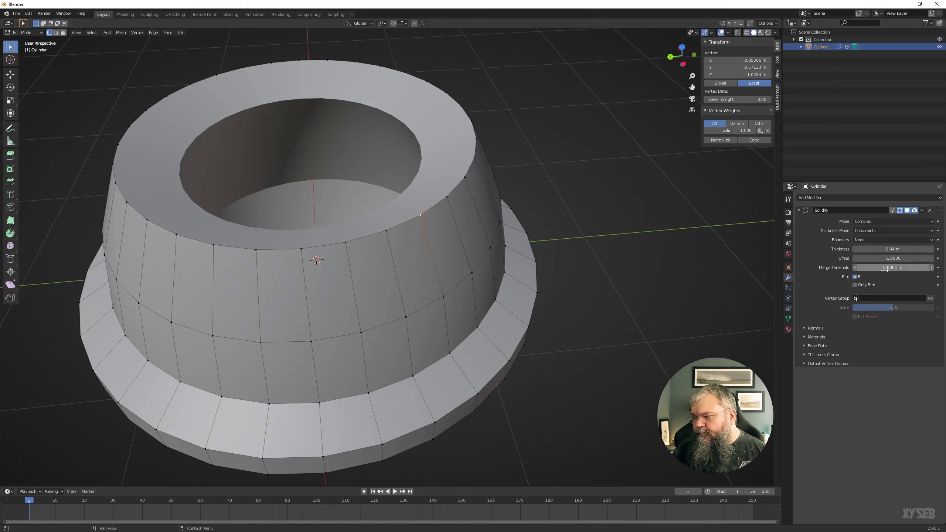
{"action": "mouse_move", "coordinate": [893, 267]}
{"action": "left_mouse_down"}
{"action": "mouse_move", "coordinate": [916, 267]}
{"action": "mouse_move", "coordinate": [856, 267]}
{"action": "left_mouse_up"}
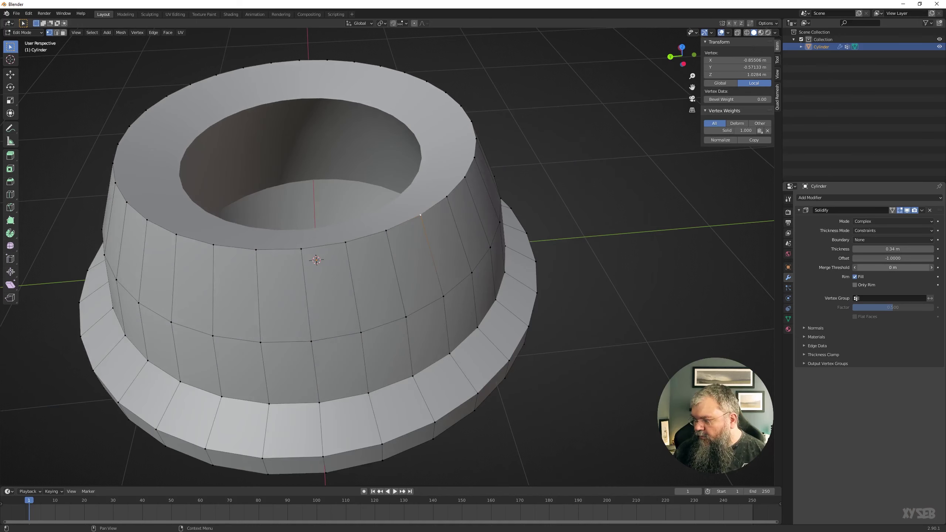
{"action": "left_click", "coordinate": [887, 267]}
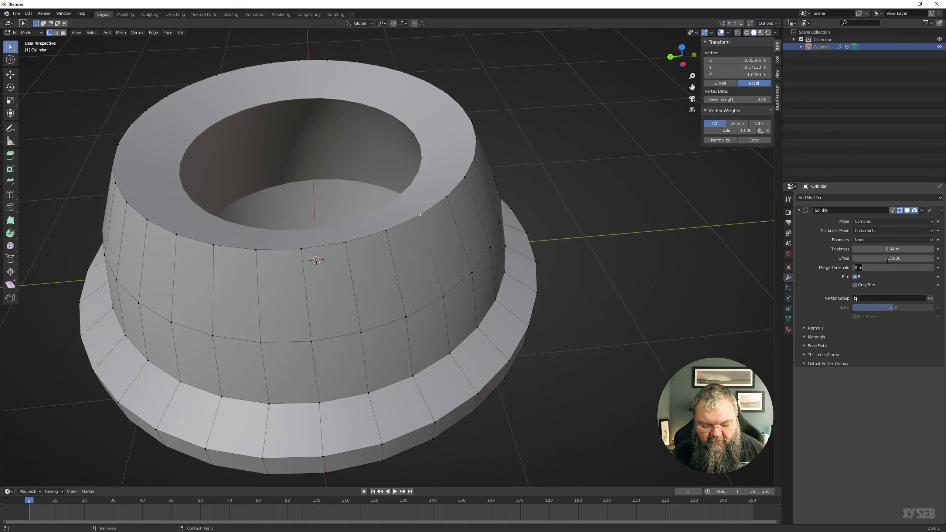
{"action": "type", "text": ".0001"}
{"action": "key", "text": "Return"}
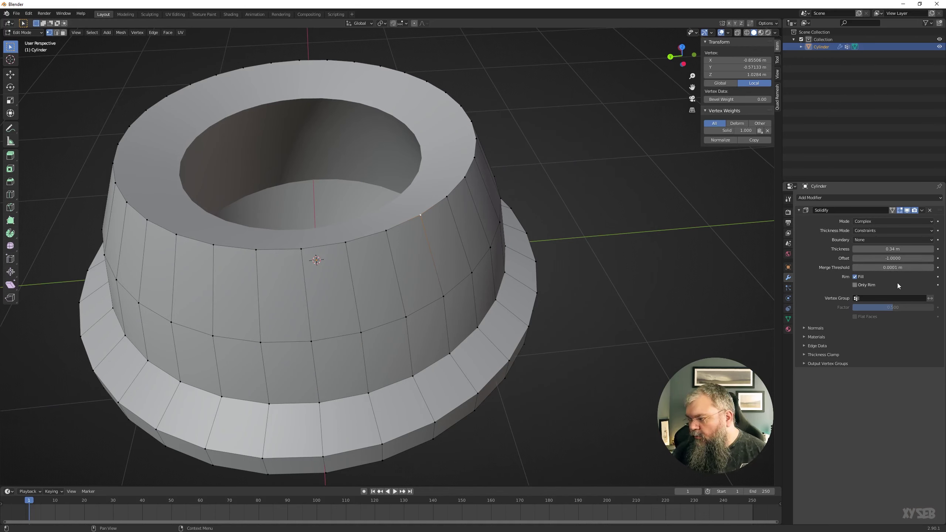
Limit the Solidify to the 'Solid' vertex group, toggling Flat Faces on then off
{"action": "left_click", "coordinate": [890, 299]}
{"action": "left_click", "coordinate": [868, 312]}
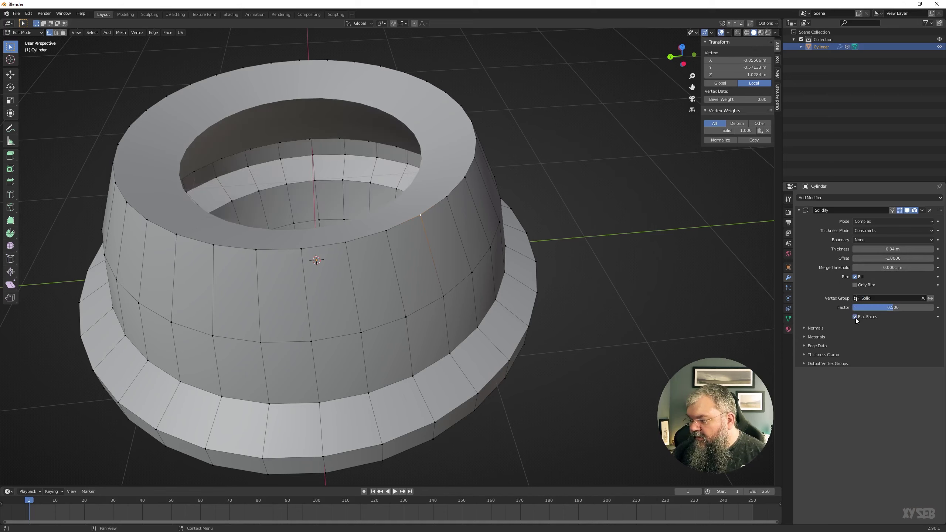
{"action": "left_click", "coordinate": [855, 316]}
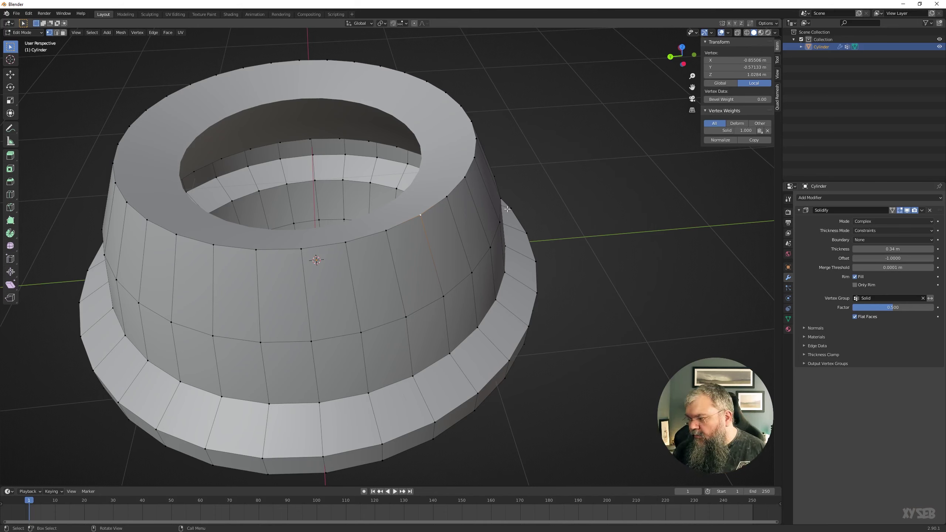
{"action": "left_click", "coordinate": [860, 316]}
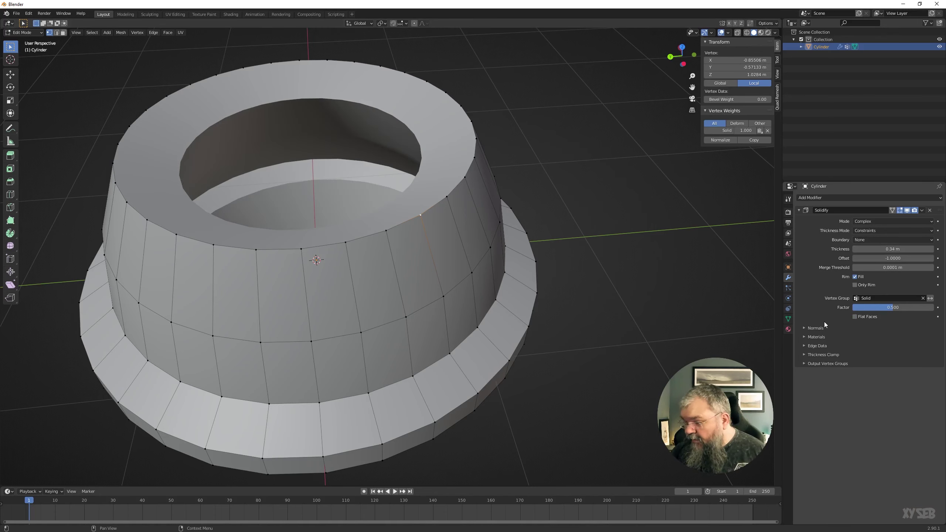
Switch Solidify to Simple mode and toggle Normals Flip repeatedly, leaving Flip off
{"action": "left_click", "coordinate": [874, 222]}
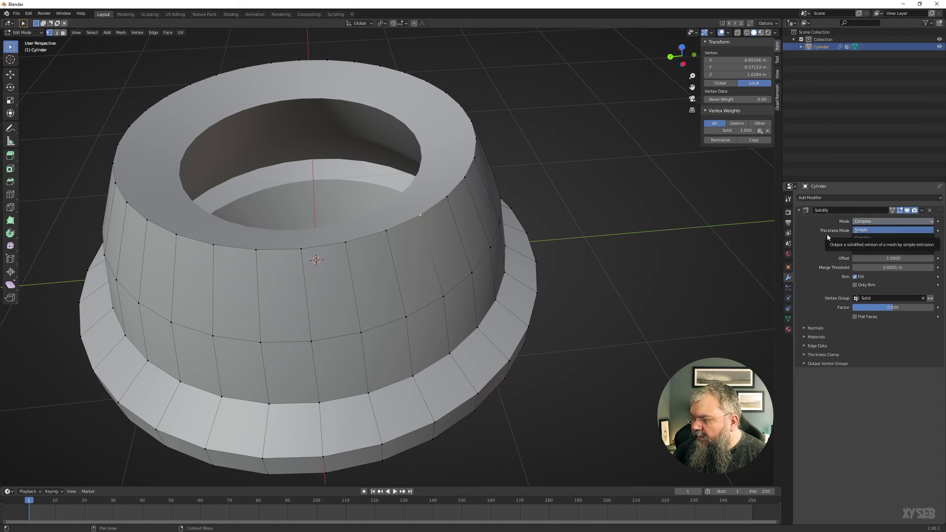
{"action": "left_click", "coordinate": [864, 220]}
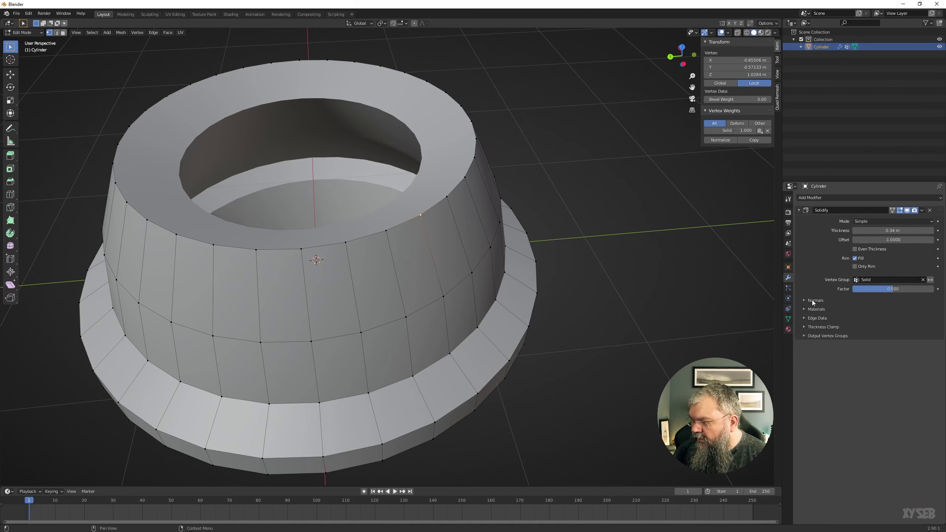
{"action": "left_click", "coordinate": [812, 300]}
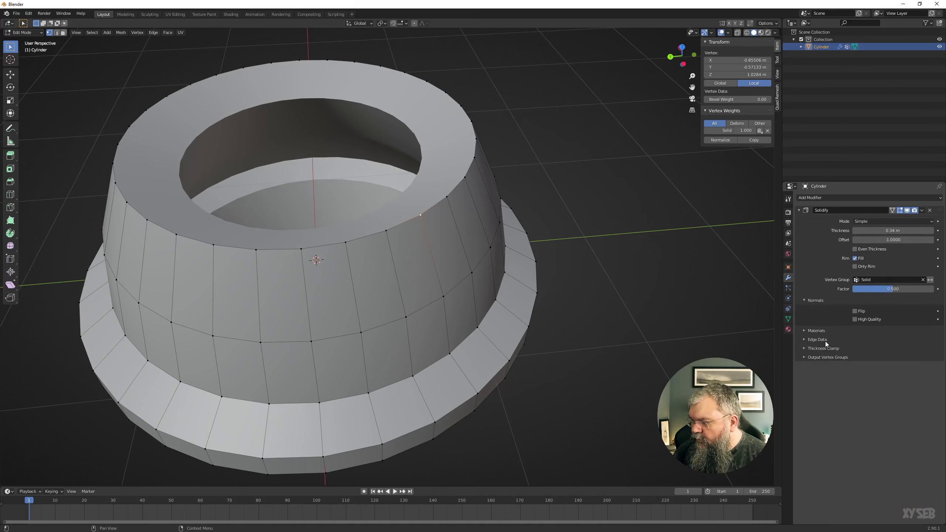
{"action": "left_click", "coordinate": [859, 311]}
{"action": "left_click", "coordinate": [859, 312]}
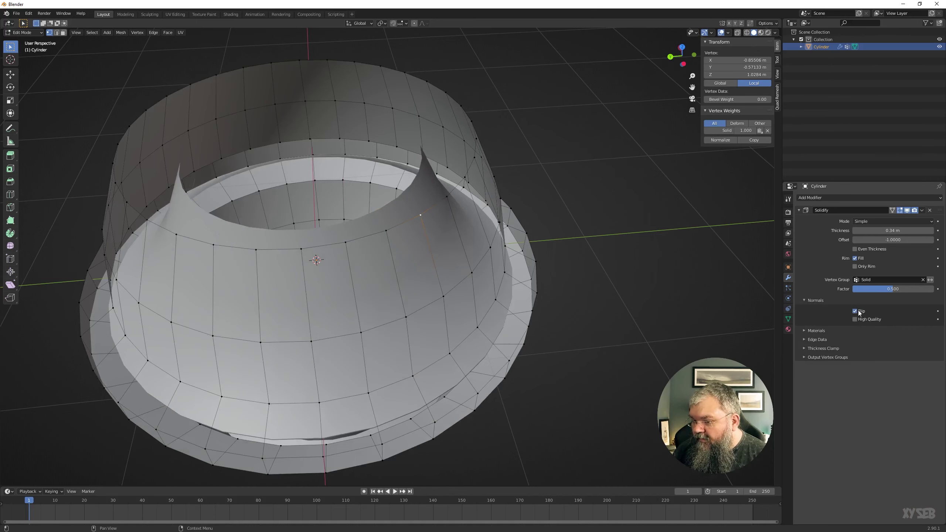
{"action": "left_click", "coordinate": [858, 311]}
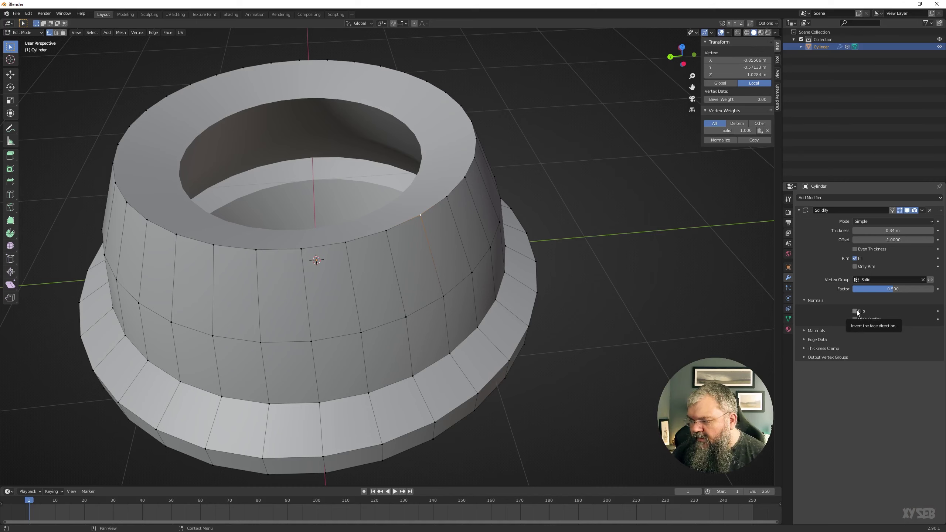
{"action": "left_click", "coordinate": [856, 311]}
{"action": "left_click", "coordinate": [856, 311]}
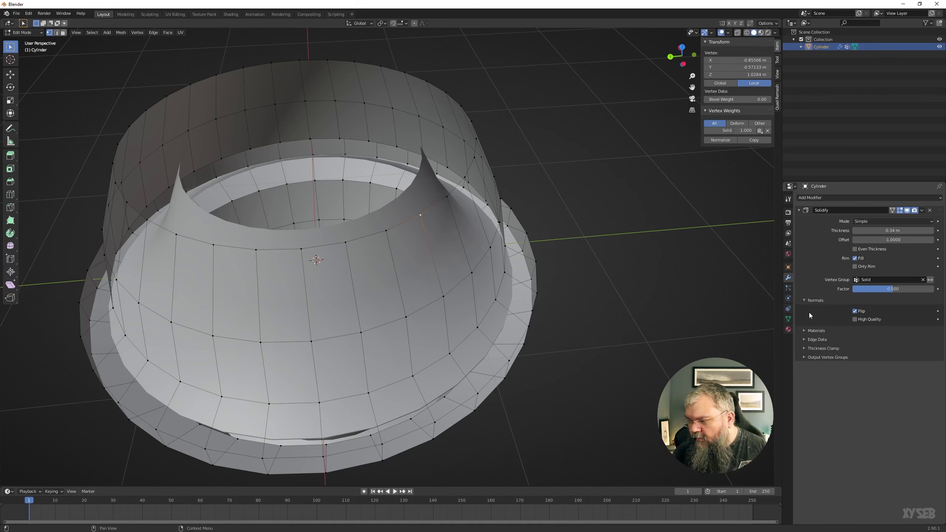
{"action": "left_click", "coordinate": [856, 311]}
{"action": "left_click", "coordinate": [856, 312]}
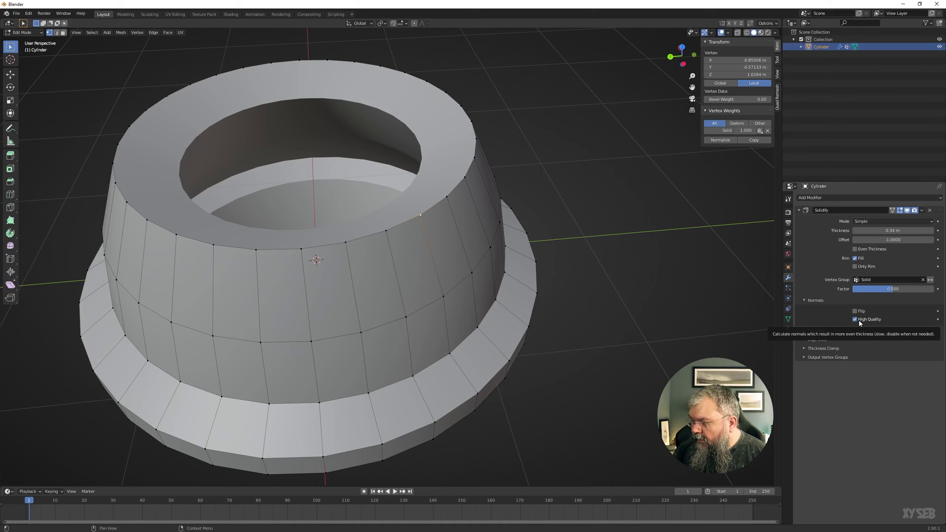
Toggle Solidify High Quality normals on and off to compare, then turn Even Thickness off
{"action": "left_click", "coordinate": [862, 250]}
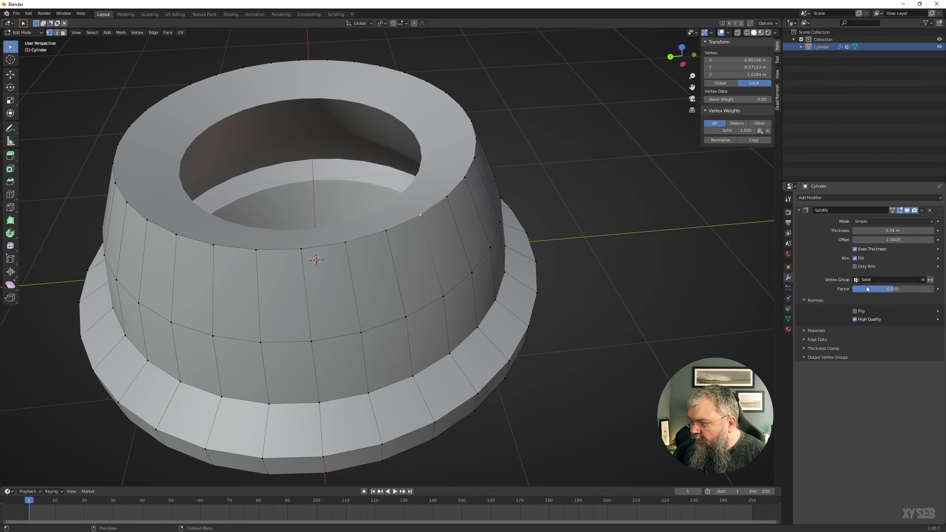
{"action": "left_click", "coordinate": [859, 319]}
{"action": "left_click", "coordinate": [860, 321]}
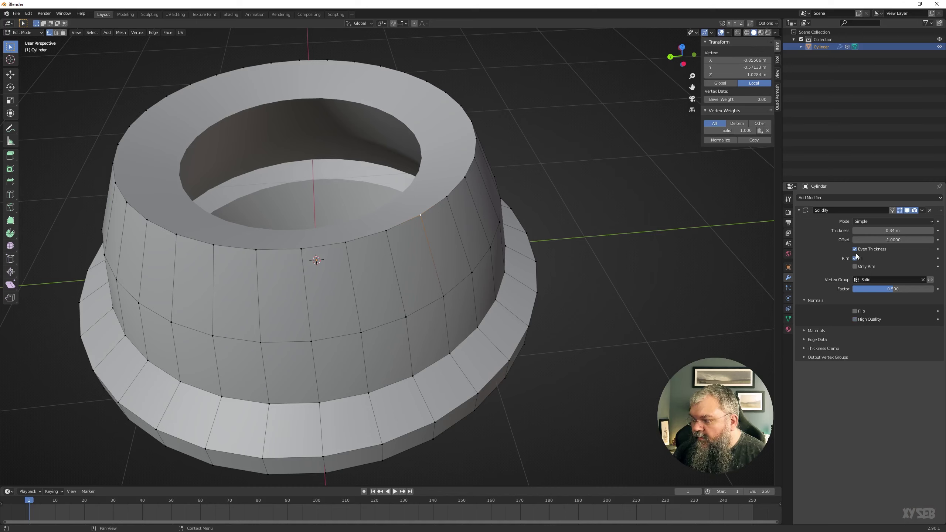
{"action": "left_click", "coordinate": [855, 319]}
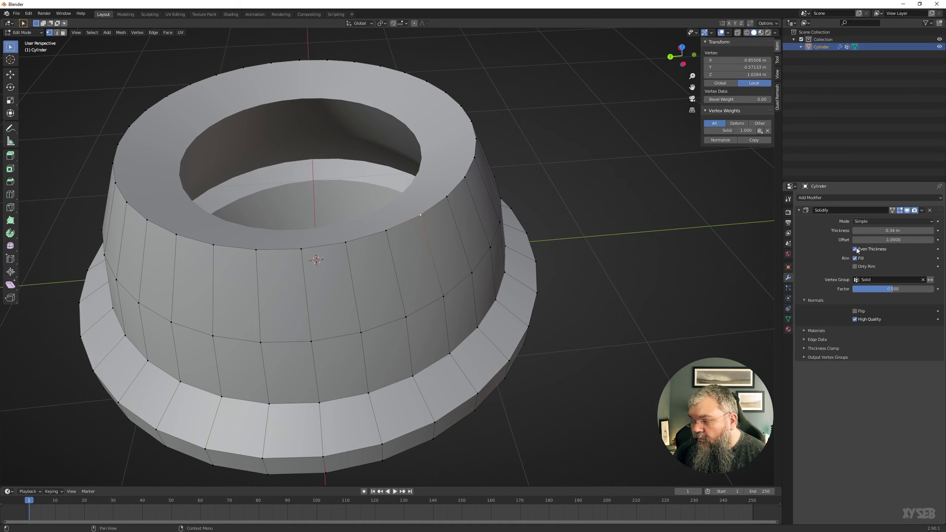
{"action": "left_click", "coordinate": [855, 320]}
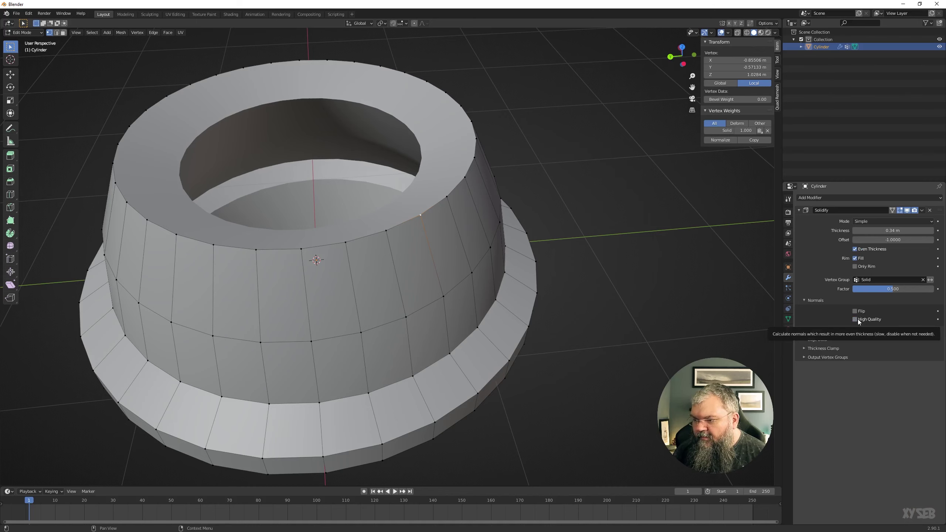
{"action": "left_click", "coordinate": [856, 319]}
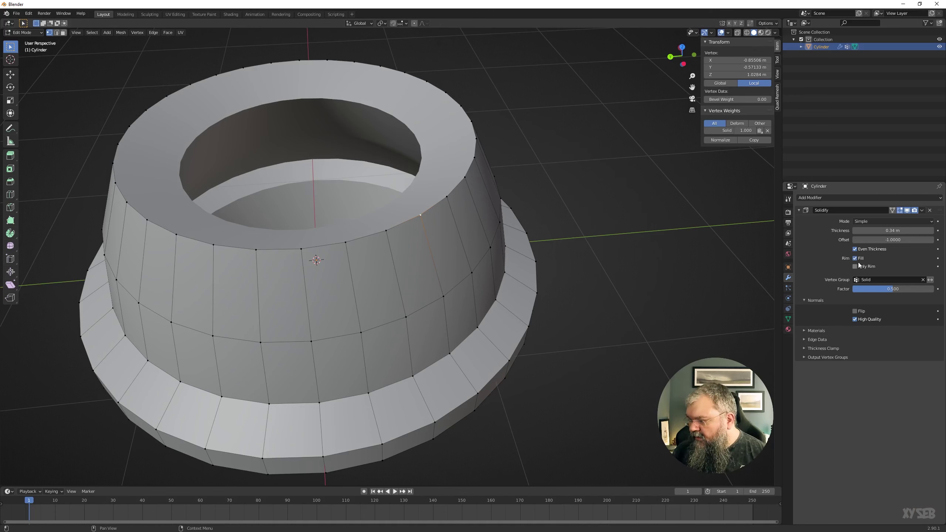
{"action": "left_click", "coordinate": [858, 251]}
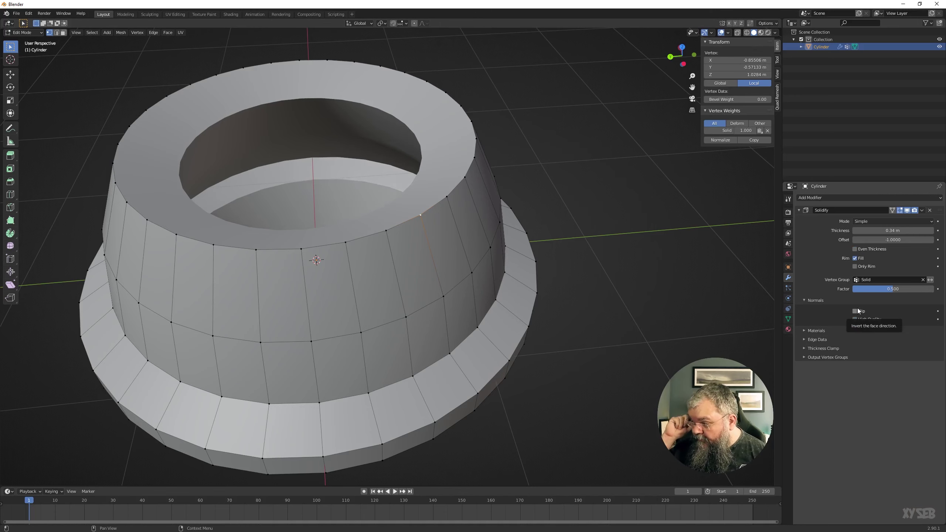
Try Complex mode with Even and Constraints thickness modes, then return to Simple and show Materials
{"action": "left_click", "coordinate": [871, 221]}
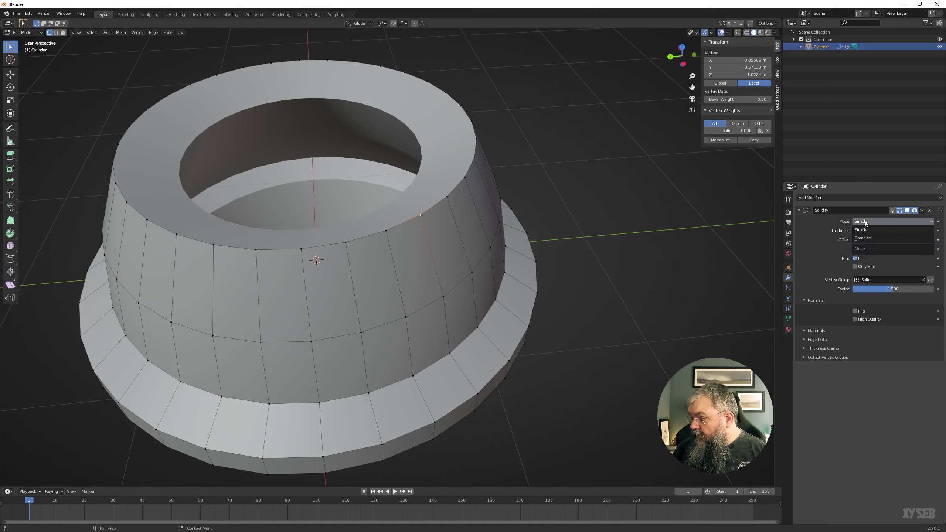
{"action": "left_click", "coordinate": [868, 239]}
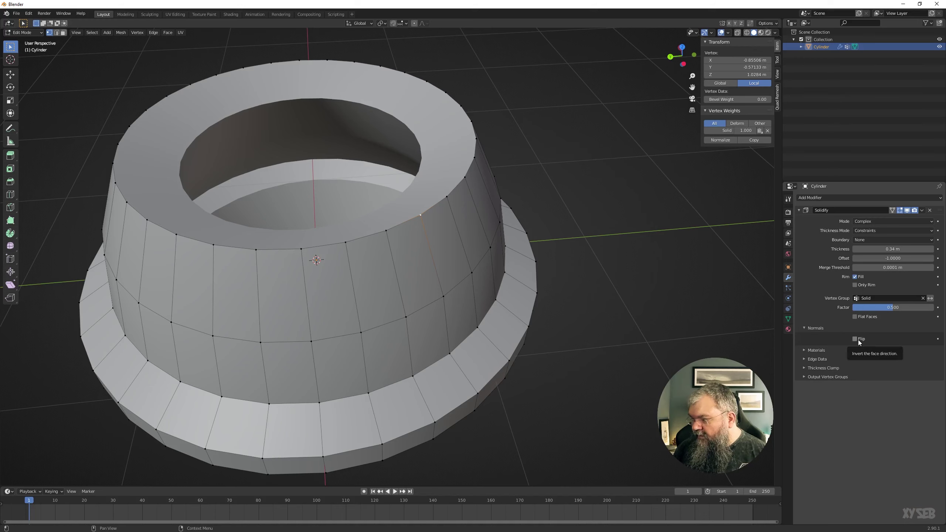
{"action": "left_click", "coordinate": [867, 241]}
{"action": "left_click", "coordinate": [857, 229]}
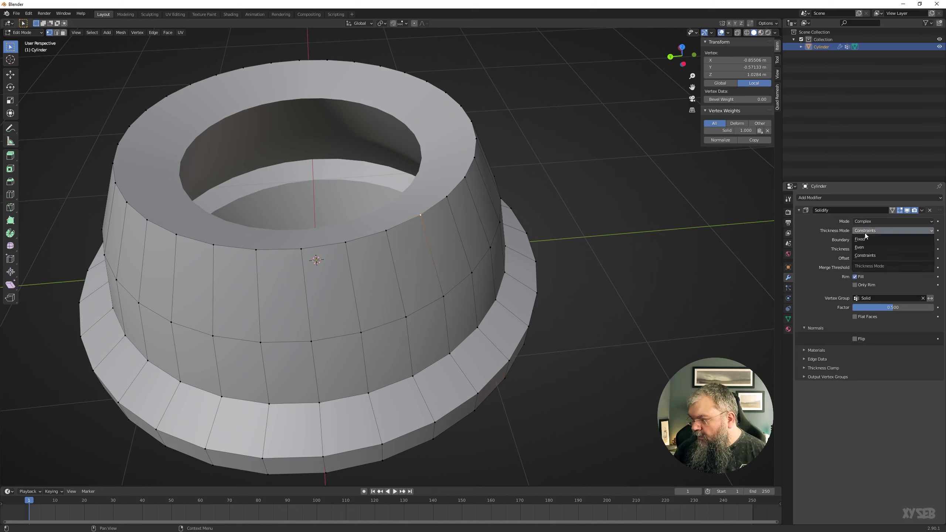
{"action": "left_click", "coordinate": [864, 247]}
{"action": "left_click", "coordinate": [866, 231]}
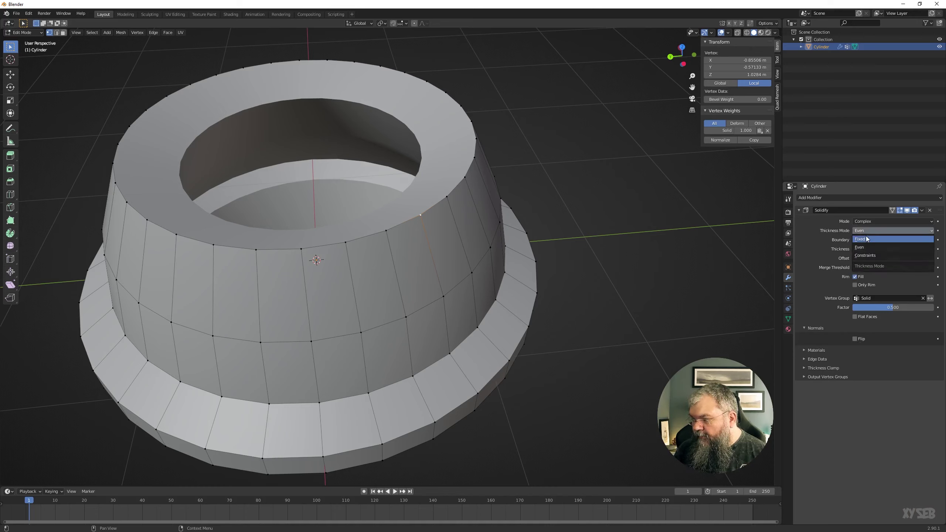
{"action": "left_click", "coordinate": [867, 257]}
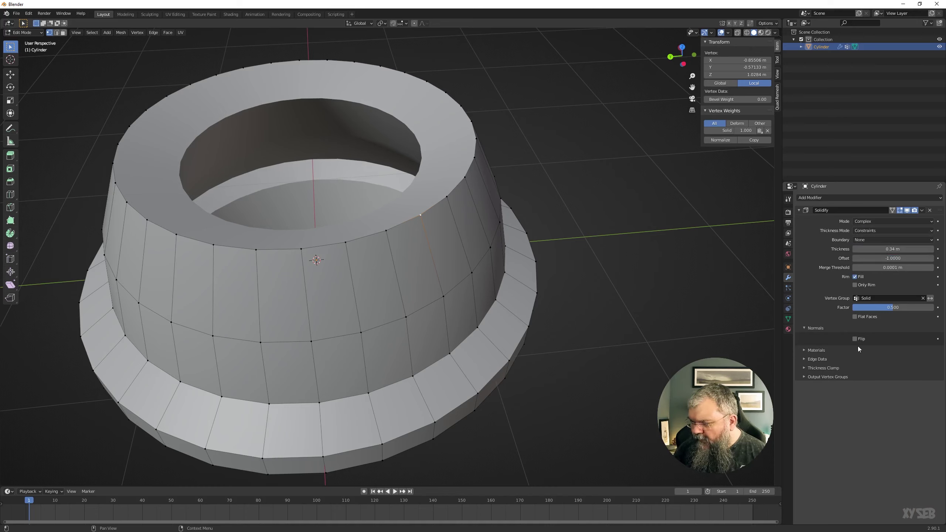
{"action": "left_click", "coordinate": [866, 222]}
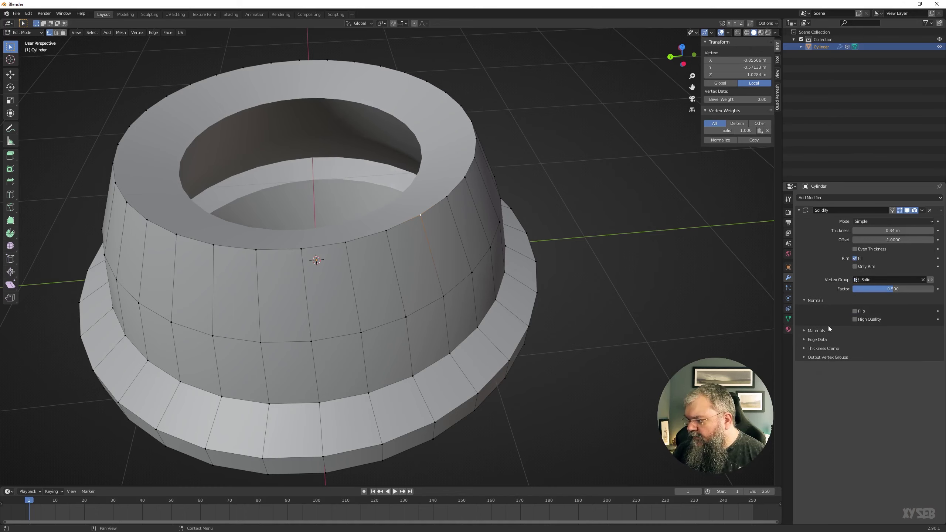
{"action": "left_click", "coordinate": [816, 311]}
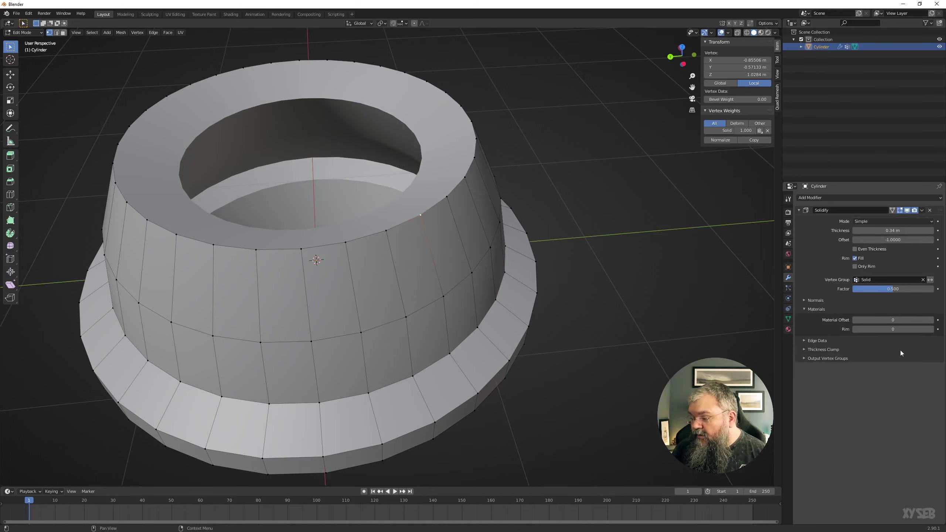
Orbit the view beneath the solidified cylinder and back to an angled top-down view
{"action": "middle_click_drag", "start_coordinate": [372, 283], "coordinate": [365, 277]}
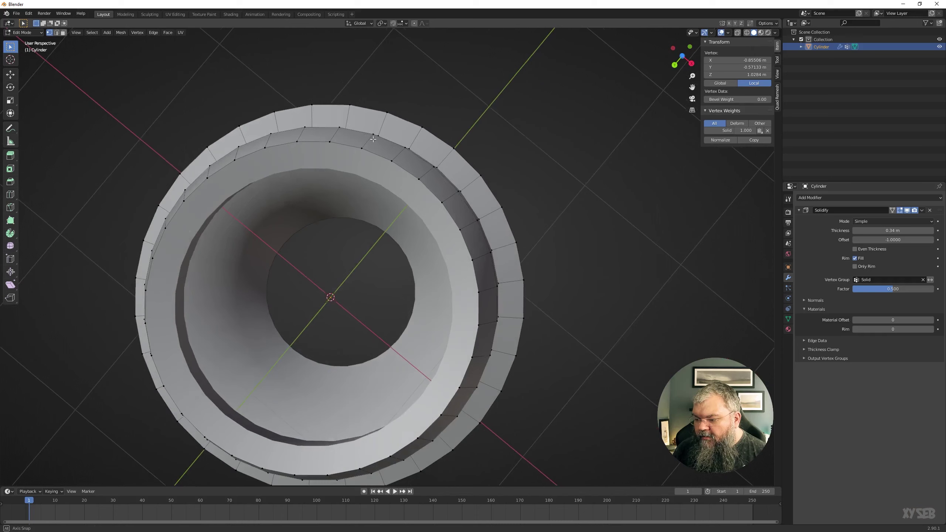
{"action": "middle_click_drag", "start_coordinate": [365, 277], "coordinate": [268, 256]}
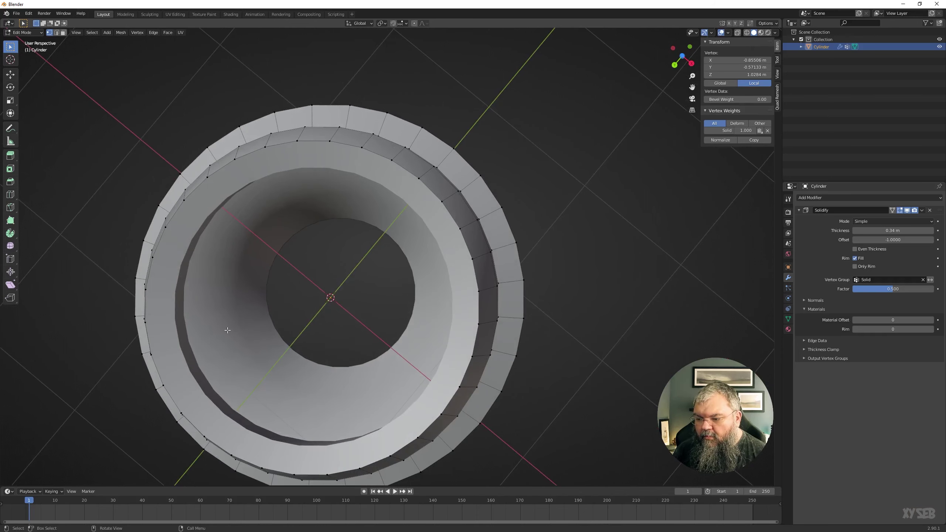
{"action": "middle_click_drag", "start_coordinate": [314, 276], "coordinate": [315, 152]}
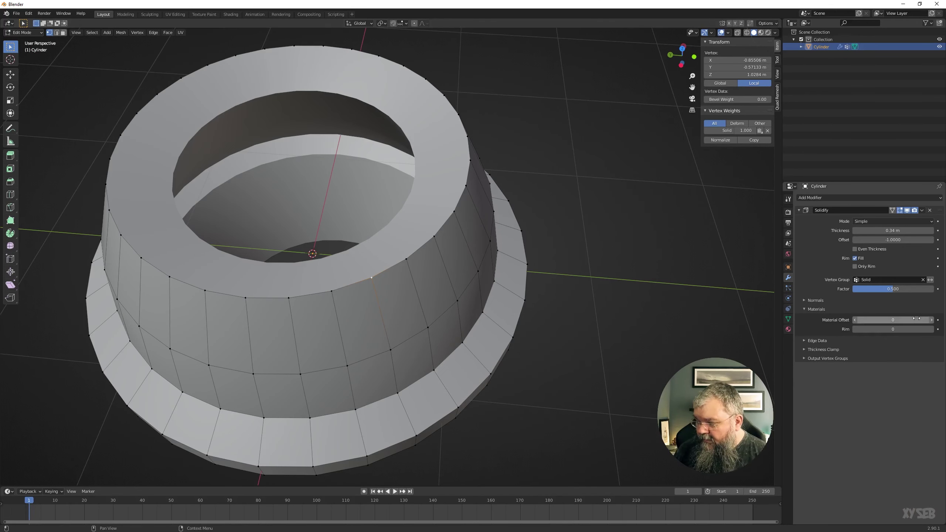
Set Solidify Material Offset to 1 for a red shell and Rim offset to 2 for a blue rim
{"action": "left_click", "coordinate": [788, 329]}
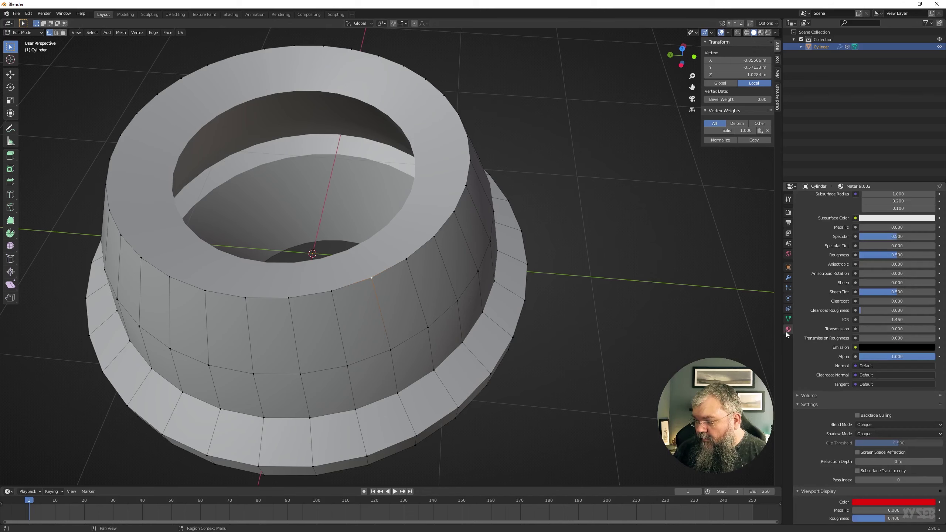
{"action": "scroll", "coordinate": [824, 300], "scroll_direction": "up", "scroll_amount": 8}
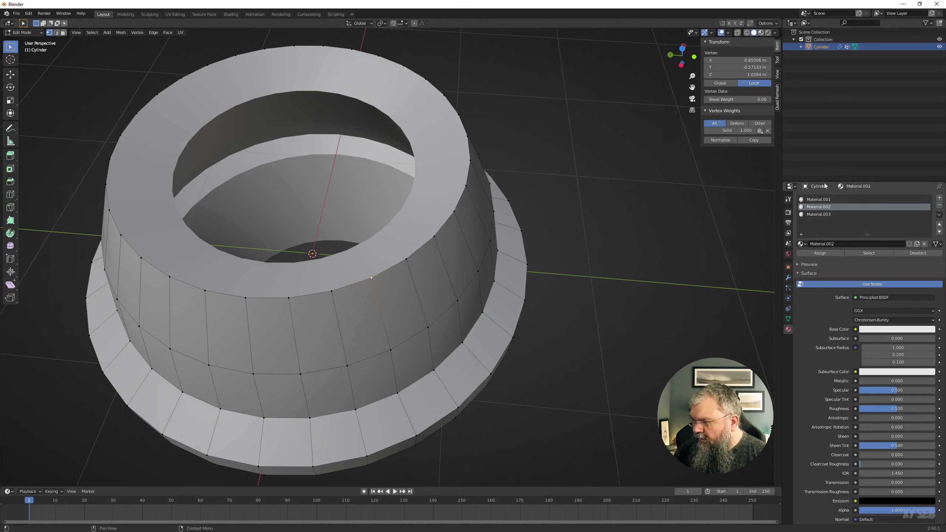
{"action": "left_click", "coordinate": [789, 278]}
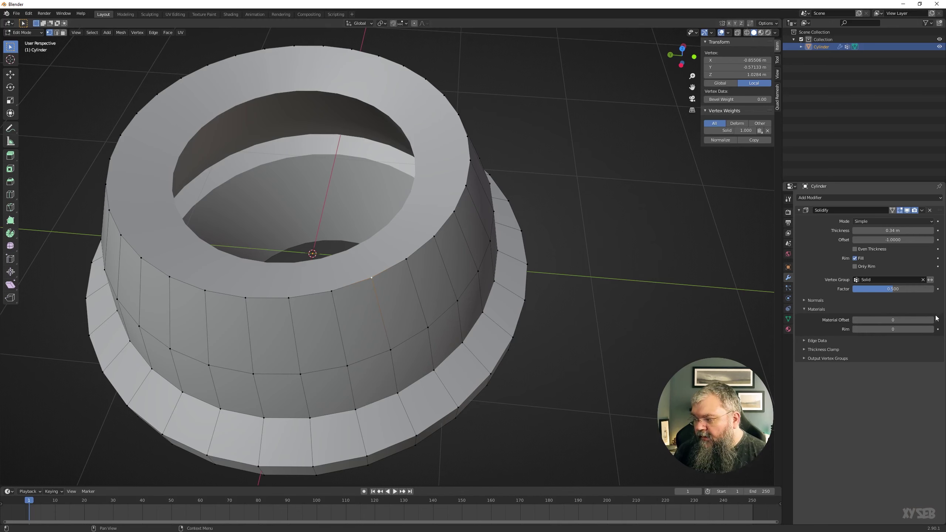
{"action": "left_click", "coordinate": [932, 321]}
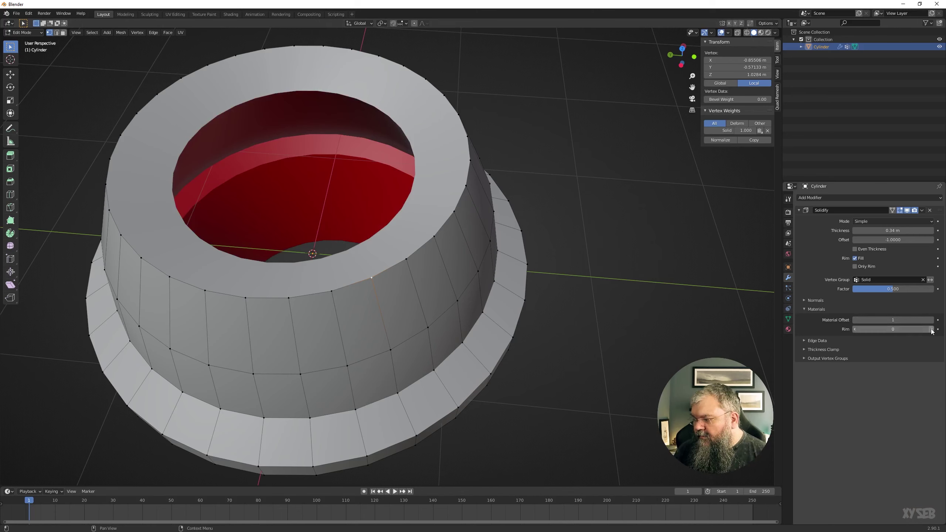
{"action": "left_click", "coordinate": [932, 329]}
{"action": "left_click", "coordinate": [932, 330]}
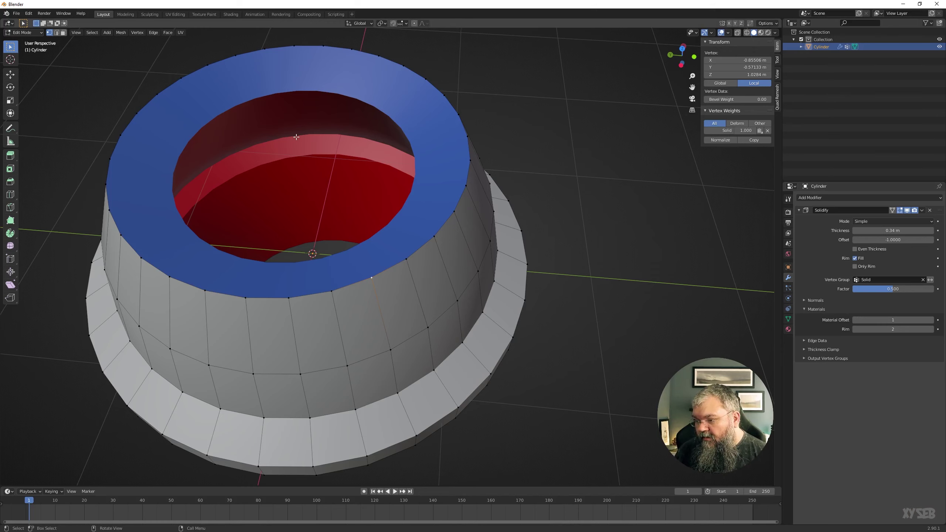
{"action": "middle_click_drag", "start_coordinate": [370, 180], "coordinate": [339, 191]}
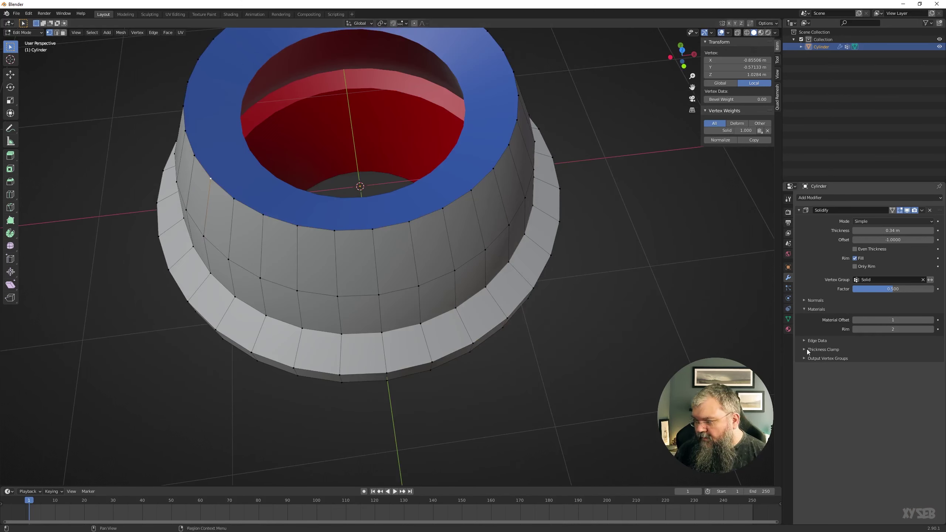
Collapse Materials, expand Solidify Edge Data, briefly try Complex mode, then open the Add Modifier list
{"action": "left_click", "coordinate": [807, 309]}
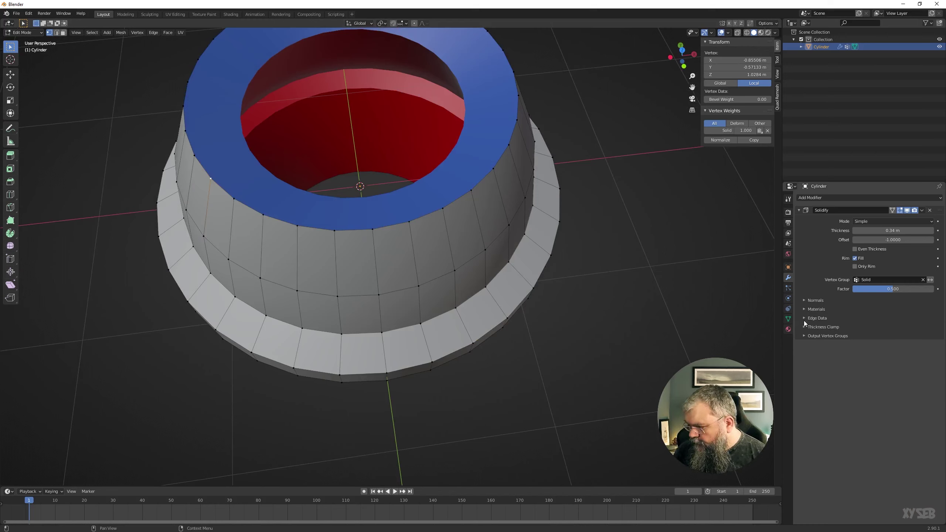
{"action": "left_click", "coordinate": [803, 319]}
{"action": "left_click", "coordinate": [804, 318]}
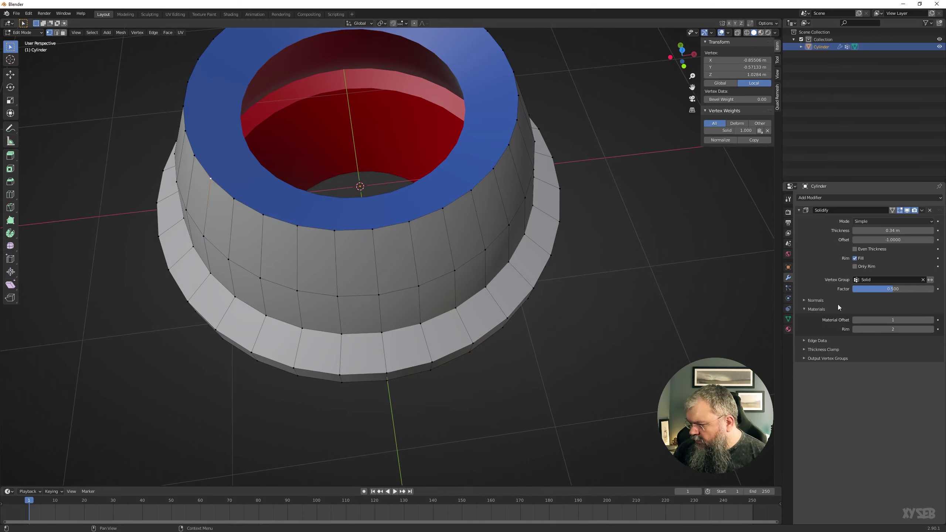
{"action": "left_click", "coordinate": [872, 222]}
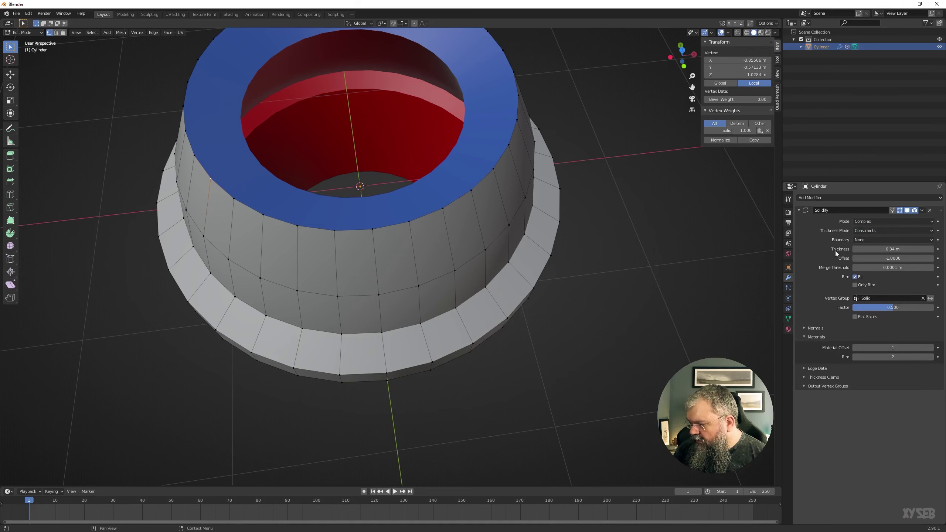
{"action": "left_click", "coordinate": [865, 220]}
{"action": "left_click", "coordinate": [869, 229]}
{"action": "left_click", "coordinate": [812, 308]}
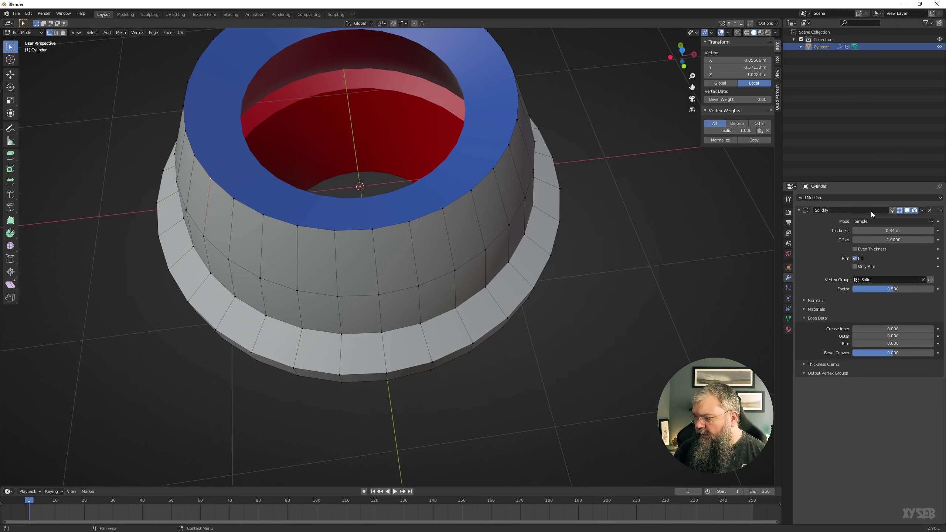
{"action": "middle_click_drag", "start_coordinate": [386, 264], "coordinate": [387, 230]}
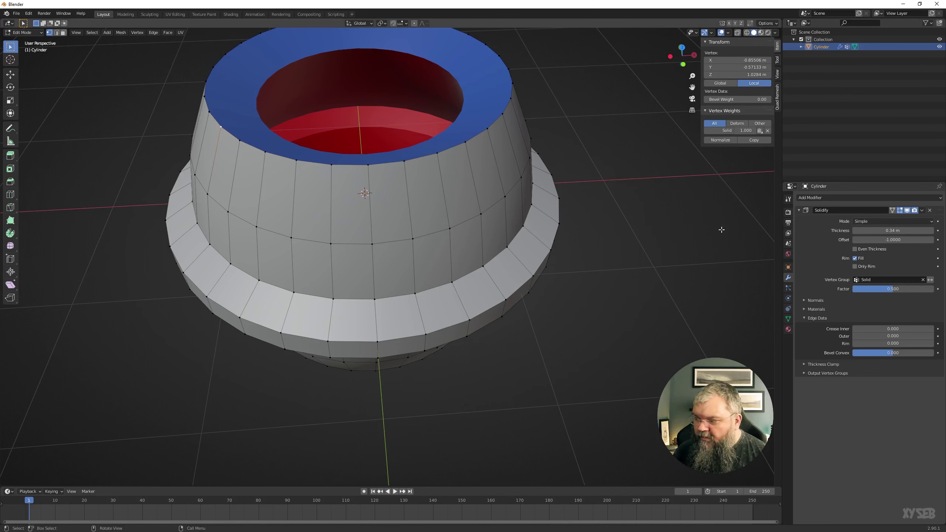
{"action": "left_click", "coordinate": [821, 198]}
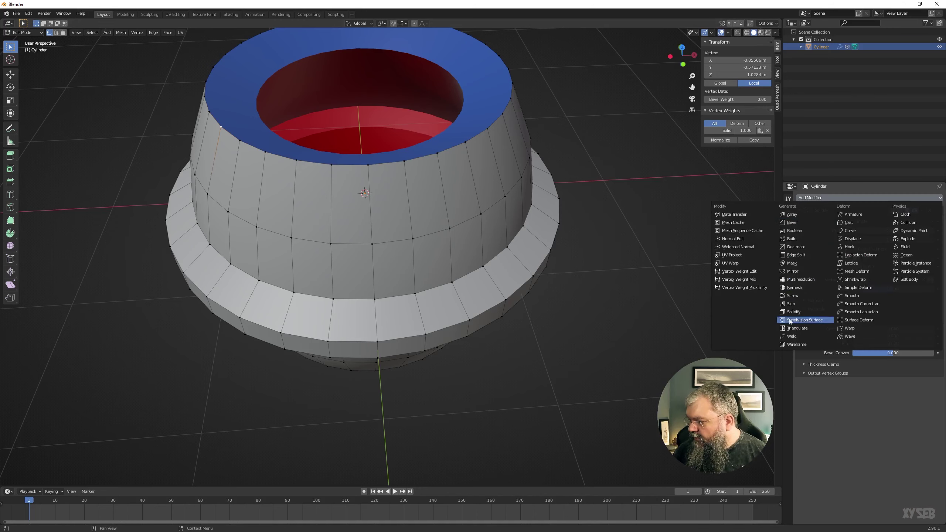
Add a Subdivision Surface modifier at viewport level 3 and view the smoothed shape
{"action": "left_click", "coordinate": [808, 319]}
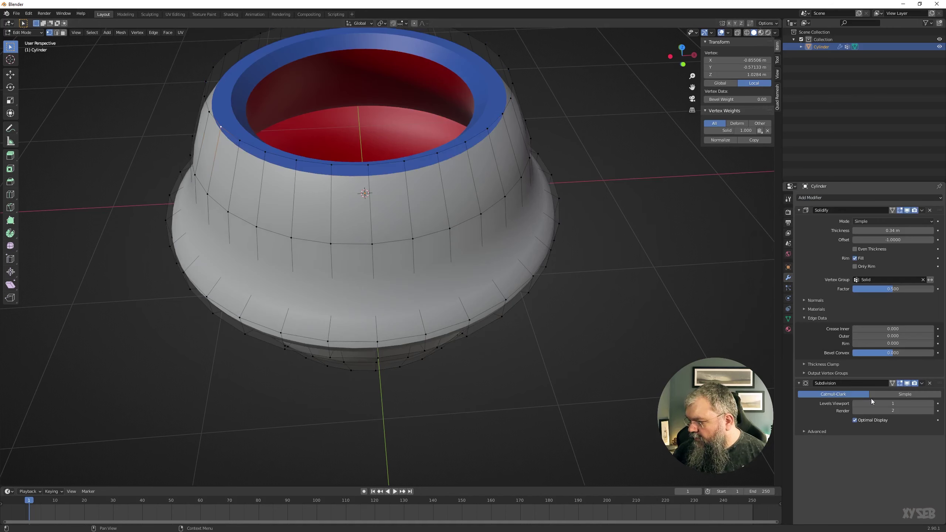
{"action": "left_click", "coordinate": [932, 403]}
{"action": "mouse_move", "coordinate": [529, 291]}
{"action": "middle_mouse_down"}
{"action": "mouse_move", "coordinate": [563, 262]}
{"action": "mouse_move", "coordinate": [569, 233]}
{"action": "middle_mouse_up"}
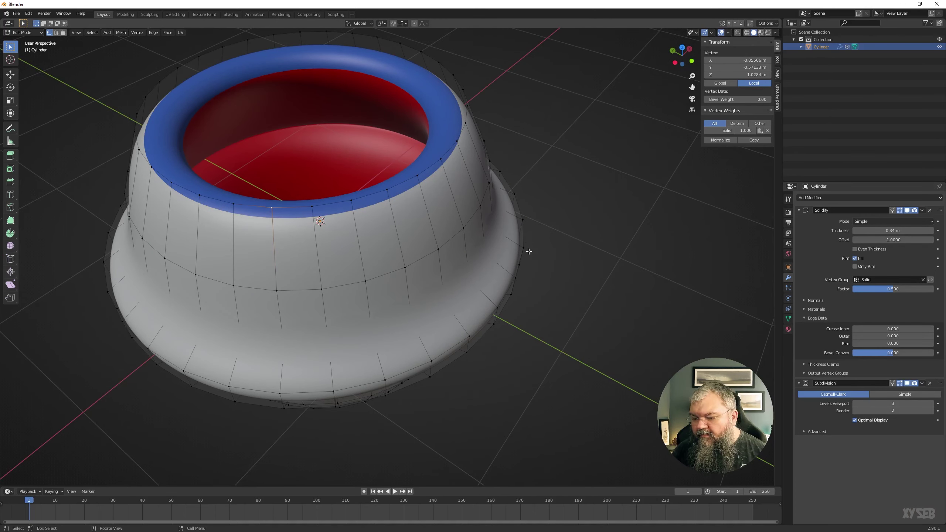
{"action": "middle_click_drag", "start_coordinate": [529, 252], "coordinate": [540, 276]}
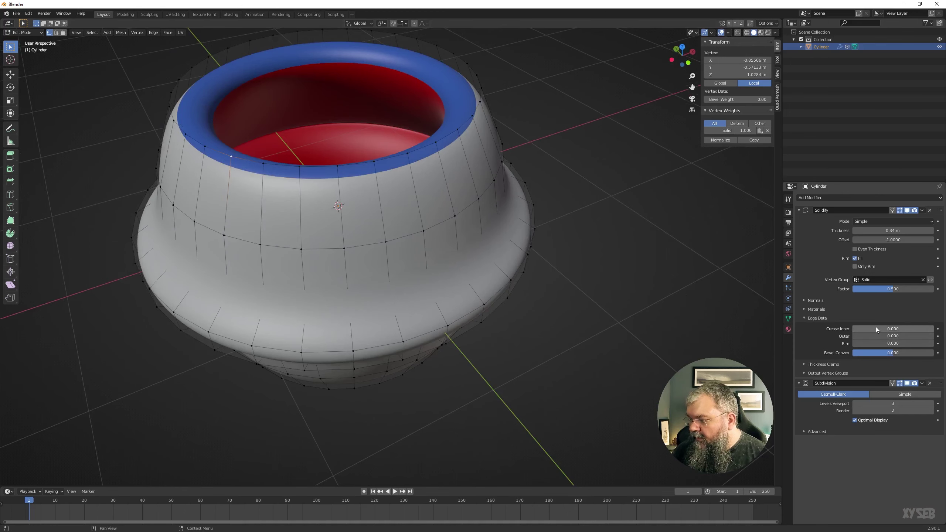
Raise the Solidify Inner, Outer and Rim creases to 1.000, orbiting to inspect the ring
{"action": "left_click_drag", "start_coordinate": [875, 327], "coordinate": [931, 329]}
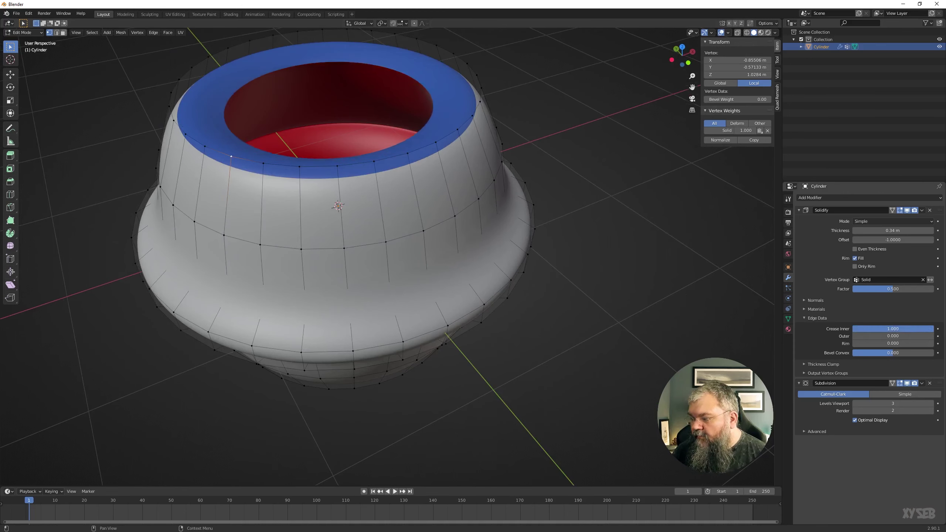
{"action": "left_click_drag", "start_coordinate": [871, 336], "coordinate": [935, 336]}
{"action": "scroll", "coordinate": [494, 255], "scroll_direction": "up", "scroll_amount": 3}
{"action": "middle_click_drag", "start_coordinate": [484, 246], "coordinate": [494, 255]}
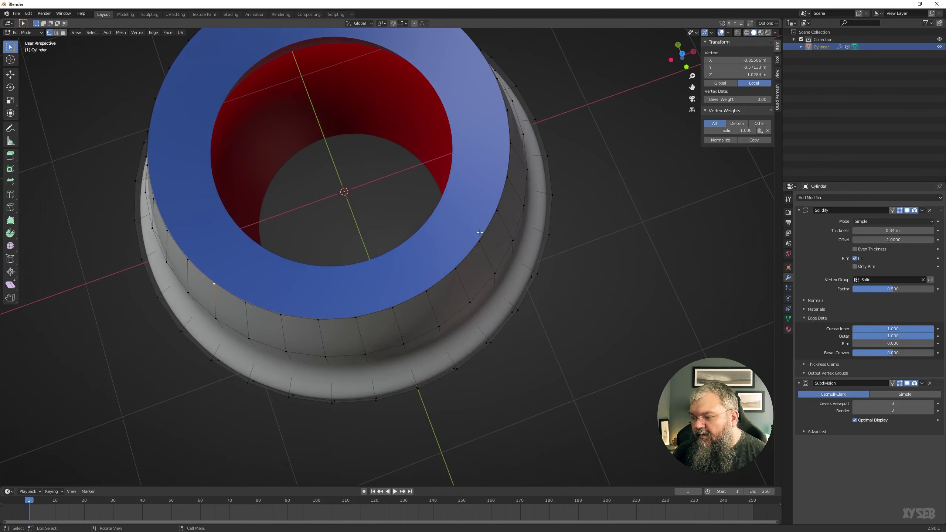
{"action": "mouse_move", "coordinate": [551, 279]}
{"action": "middle_mouse_down"}
{"action": "mouse_move", "coordinate": [458, 215]}
{"action": "mouse_move", "coordinate": [419, 82]}
{"action": "middle_mouse_up"}
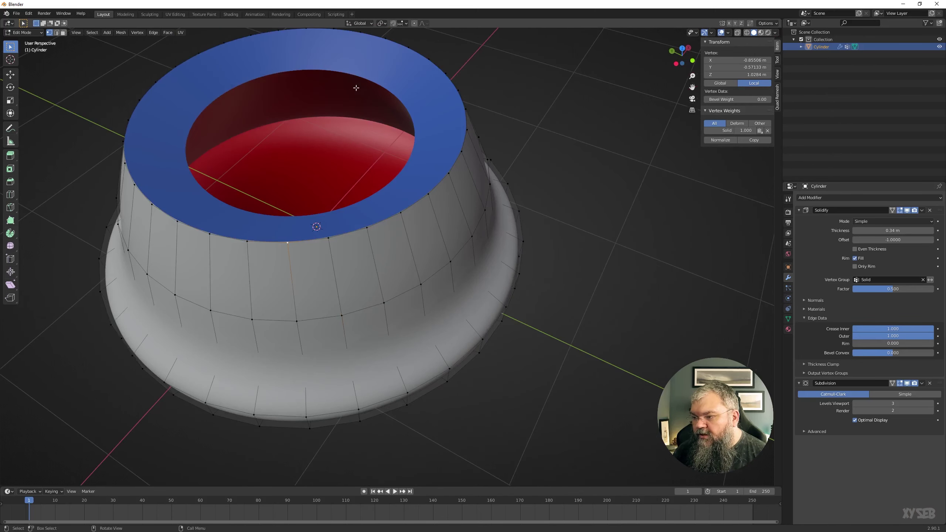
{"action": "middle_click_drag", "start_coordinate": [428, 306], "coordinate": [420, 210]}
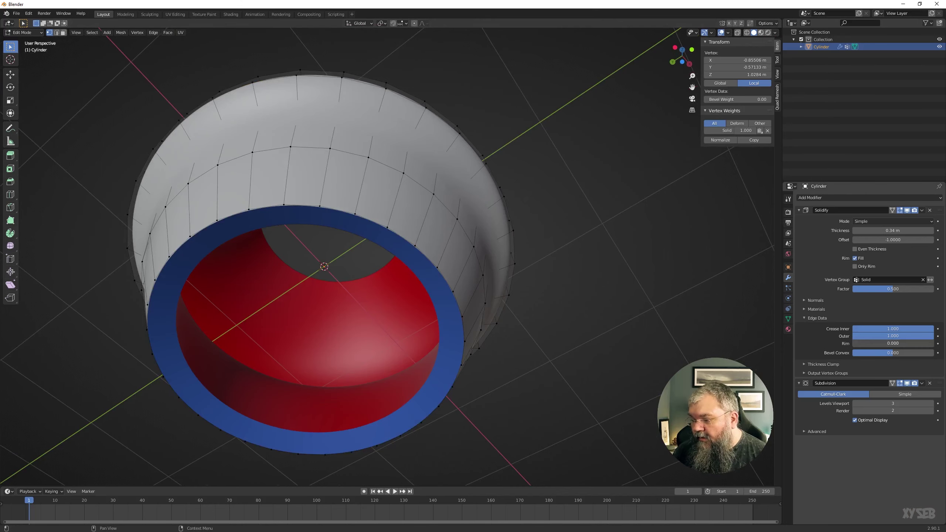
{"action": "left_click_drag", "start_coordinate": [886, 343], "coordinate": [931, 343]}
{"action": "middle_click_drag", "start_coordinate": [439, 134], "coordinate": [444, 186]}
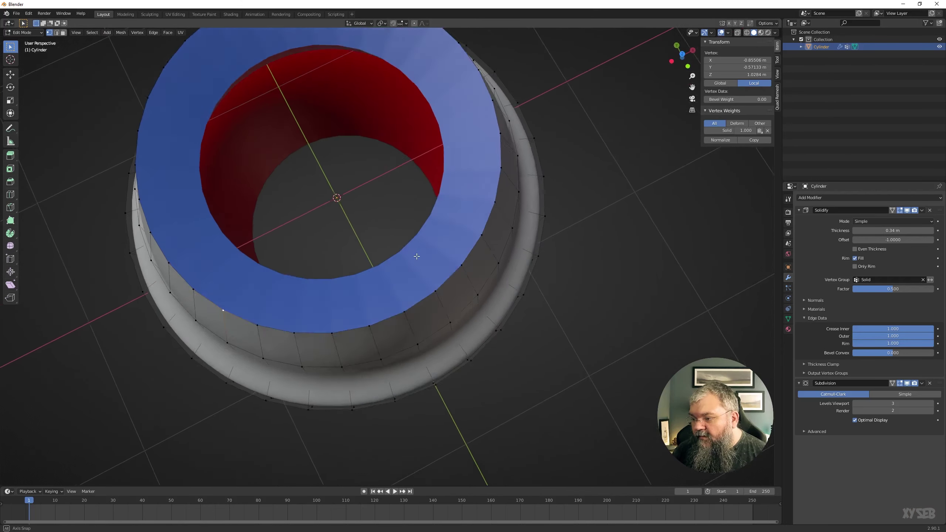
{"action": "scroll", "coordinate": [445, 185], "scroll_direction": "up", "scroll_amount": 4}
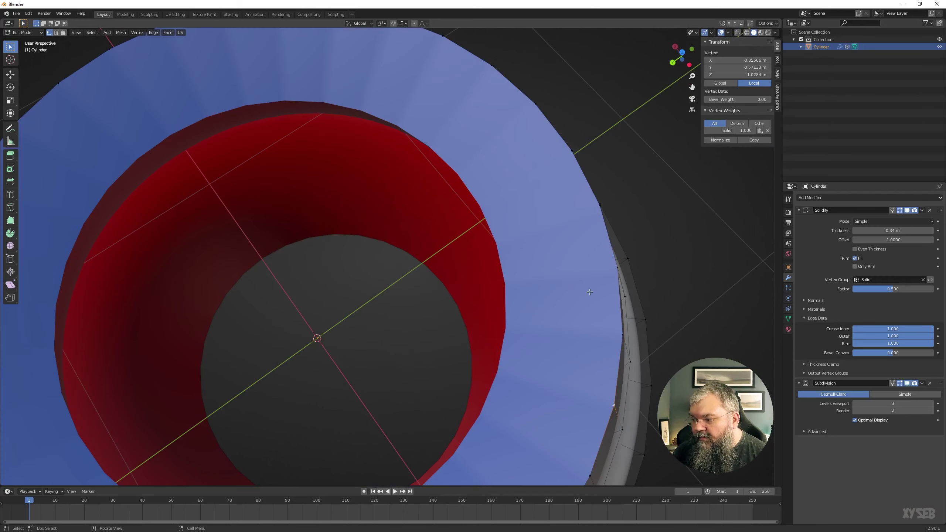
{"action": "scroll", "coordinate": [571, 345], "scroll_direction": "down", "scroll_amount": 5}
{"action": "middle_click_drag", "start_coordinate": [575, 359], "coordinate": [490, 354]}
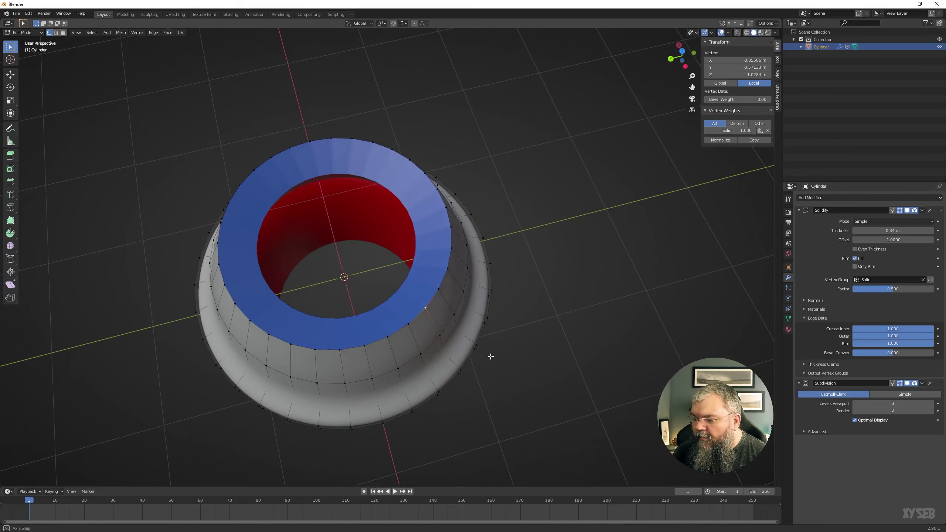
Reset the Inner, Outer and Rim creases to 0 and delete the Subdivision modifier
{"action": "mouse_move", "coordinate": [894, 329]}
{"action": "left_mouse_down"}
{"action": "mouse_move", "coordinate": [853, 330]}
{"action": "mouse_move", "coordinate": [852, 343]}
{"action": "left_mouse_up"}
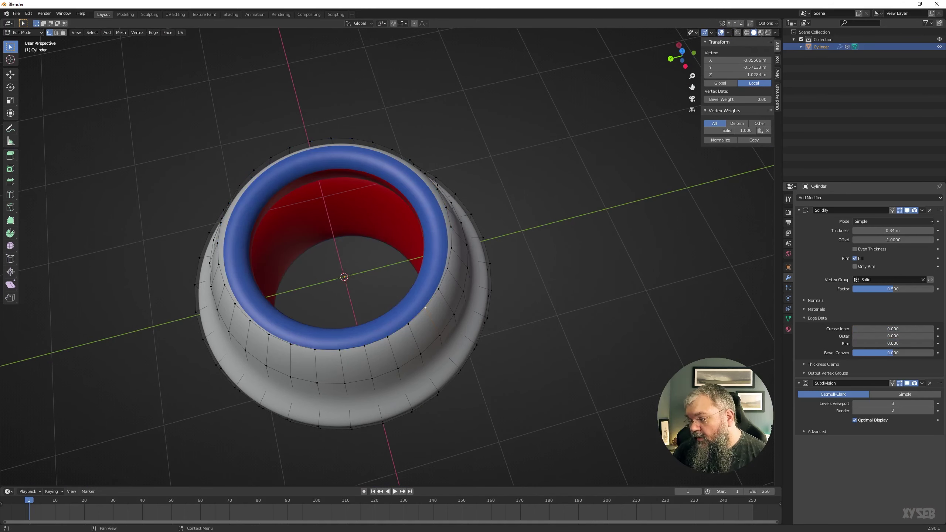
{"action": "middle_click_drag", "start_coordinate": [238, 208], "coordinate": [201, 157]}
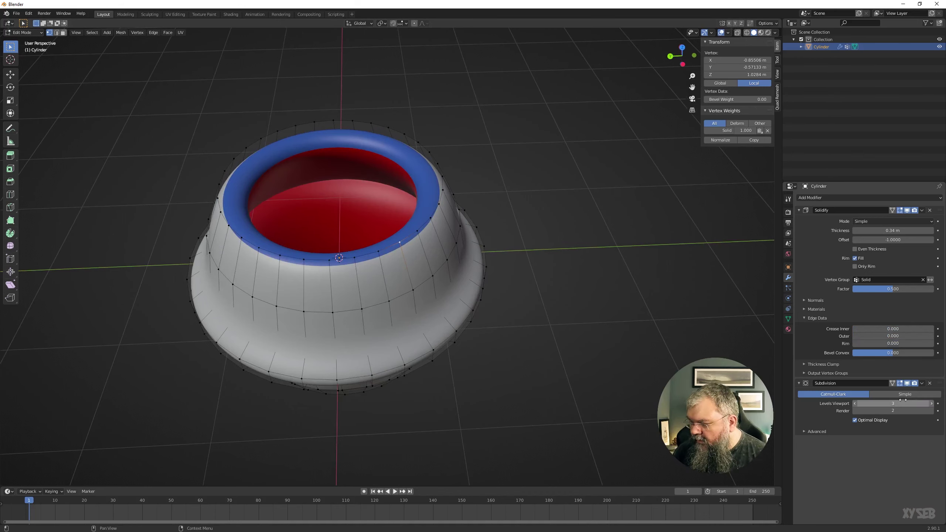
{"action": "left_click", "coordinate": [930, 384]}
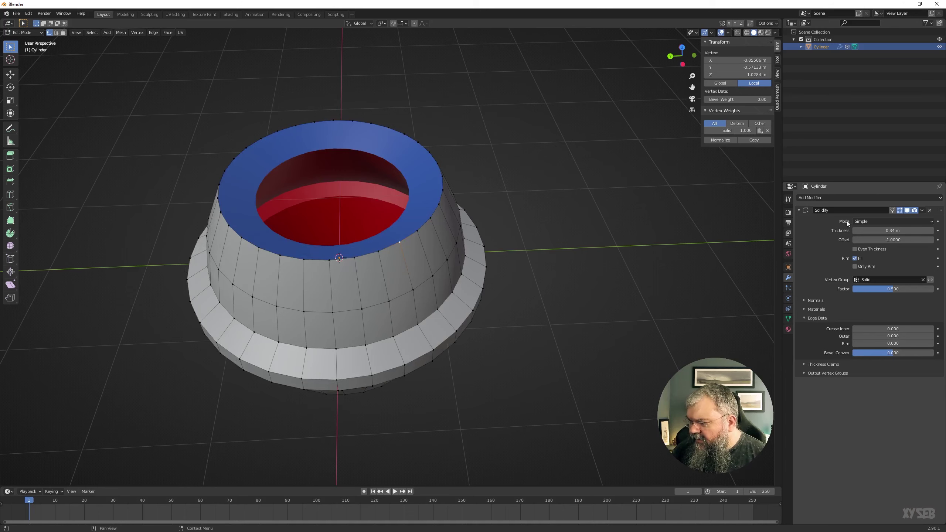
Add a Bevel modifier after Solidify on the cylinder and return to Object Mode
{"action": "left_click", "coordinate": [820, 198]}
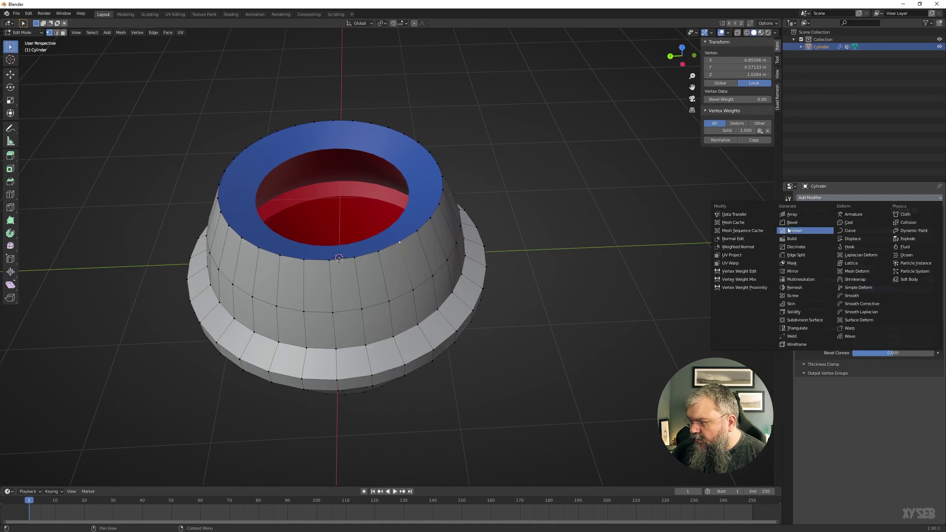
{"action": "key", "text": "Escape"}
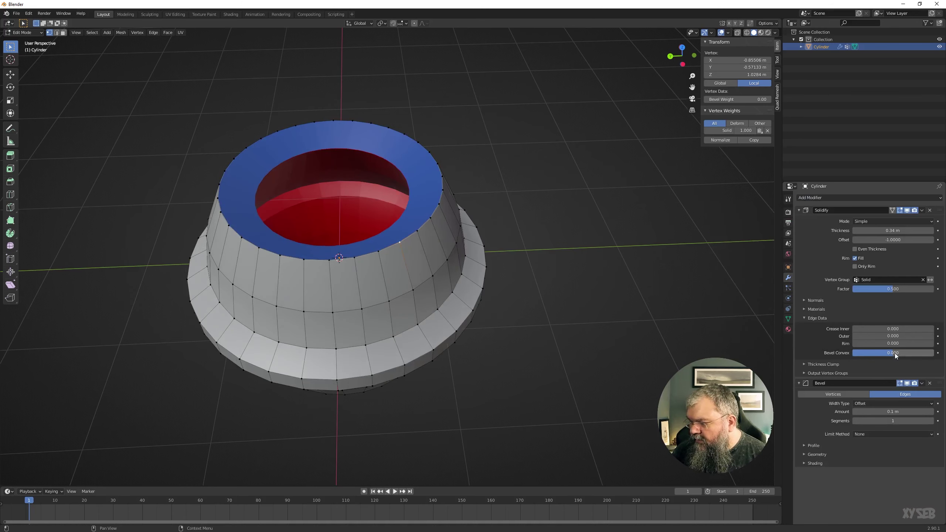
{"action": "left_click_drag", "start_coordinate": [895, 354], "coordinate": [904, 355]}
{"action": "right_click", "coordinate": [419, 284]}
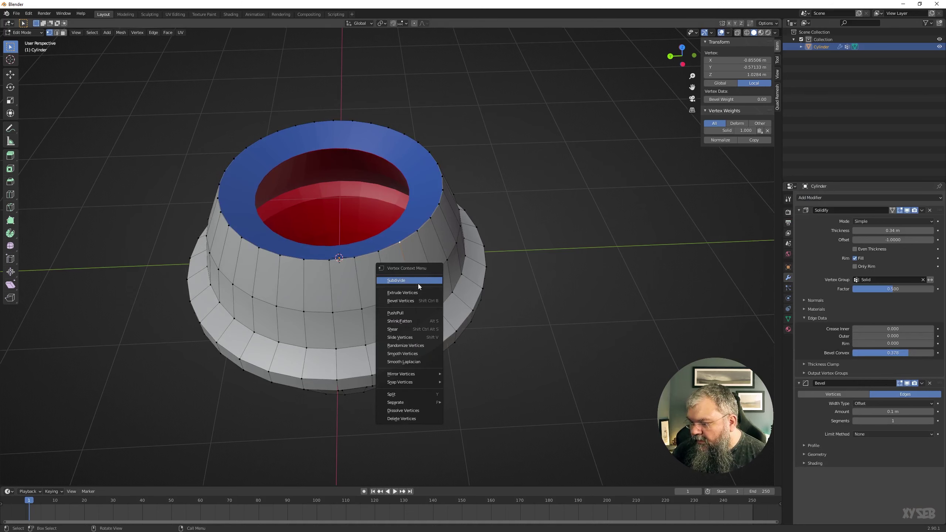
{"action": "key", "text": "Escape"}
{"action": "key", "text": "Tab"}
{"action": "right_click", "coordinate": [382, 311]}
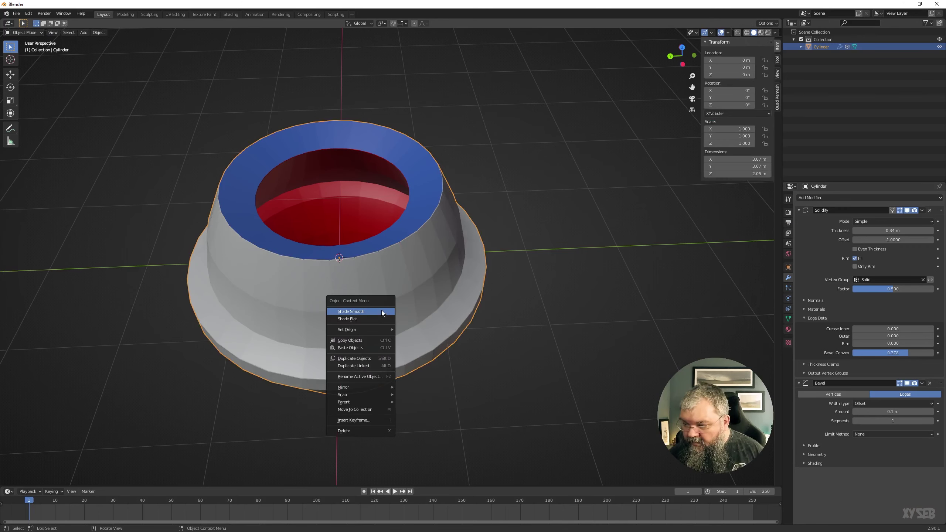
{"action": "key", "text": "Escape"}
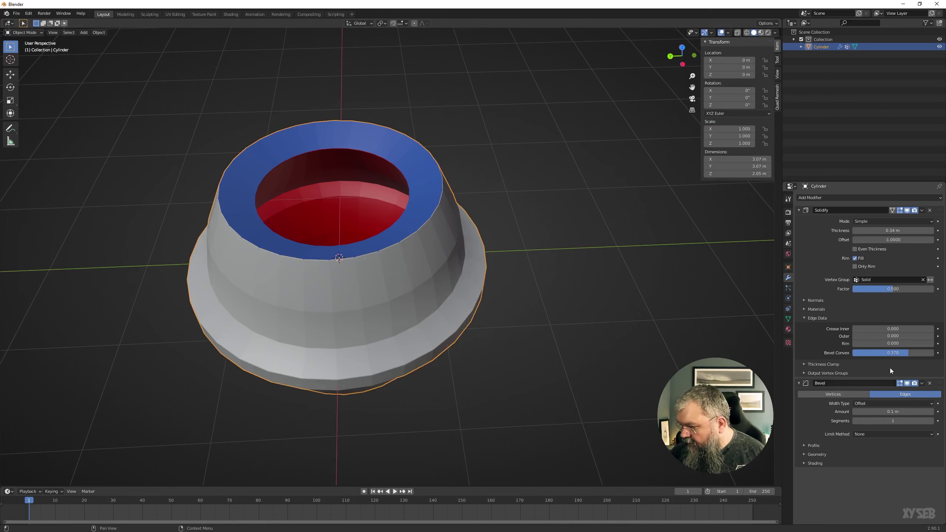
Limit the Bevel by Weight, then raise Solidify Bevel Convex and return it to 0
{"action": "left_click_drag", "start_coordinate": [893, 352], "coordinate": [886, 353]}
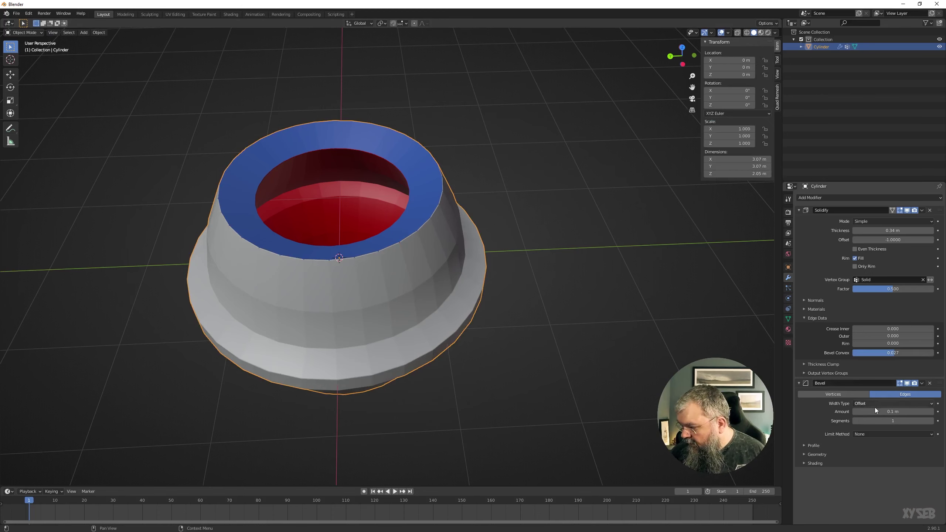
{"action": "left_click", "coordinate": [859, 434]}
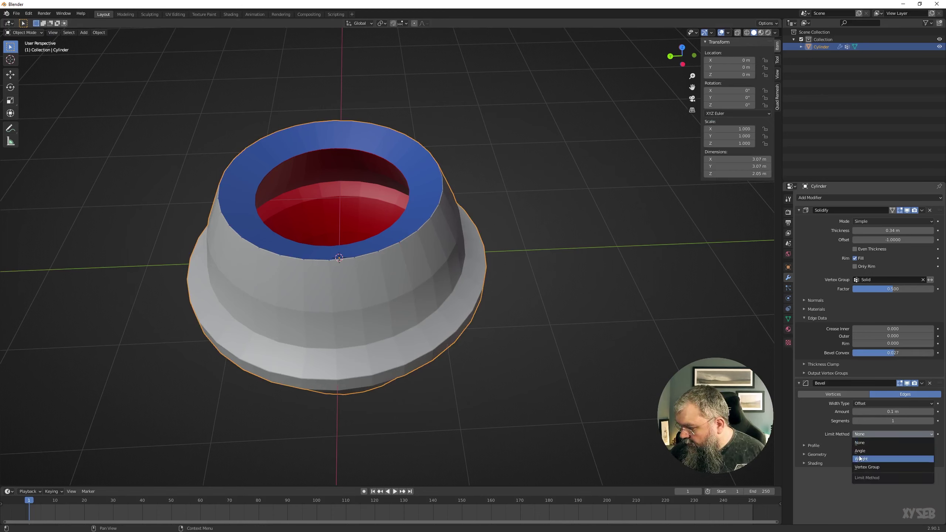
{"action": "left_click", "coordinate": [859, 461]}
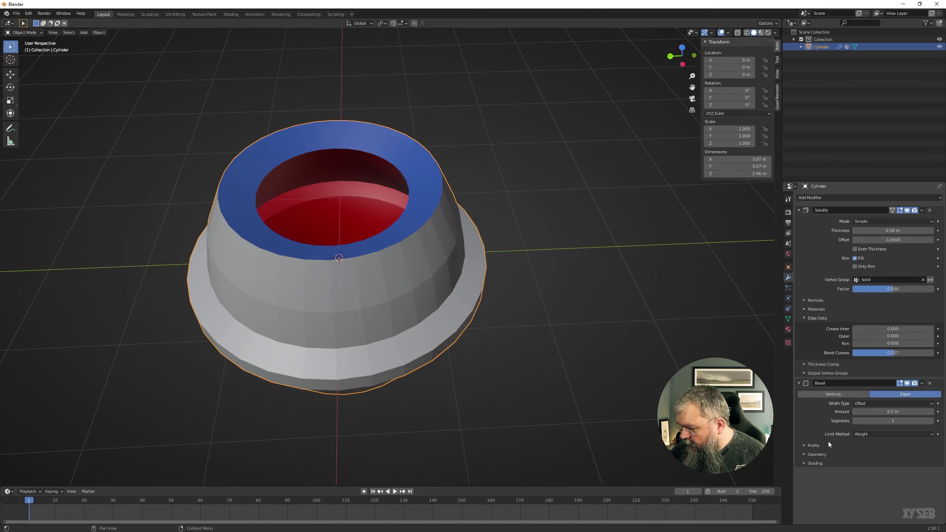
{"action": "mouse_move", "coordinate": [890, 353]}
{"action": "left_mouse_down"}
{"action": "mouse_move", "coordinate": [919, 353]}
{"action": "mouse_move", "coordinate": [868, 353]}
{"action": "mouse_move", "coordinate": [910, 352]}
{"action": "left_mouse_up"}
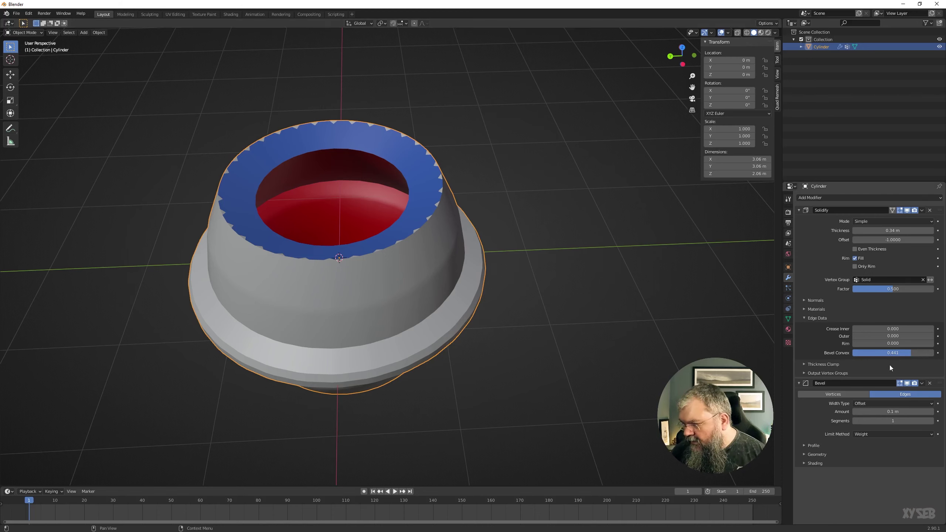
{"action": "left_click_drag", "start_coordinate": [910, 353], "coordinate": [893, 353]}
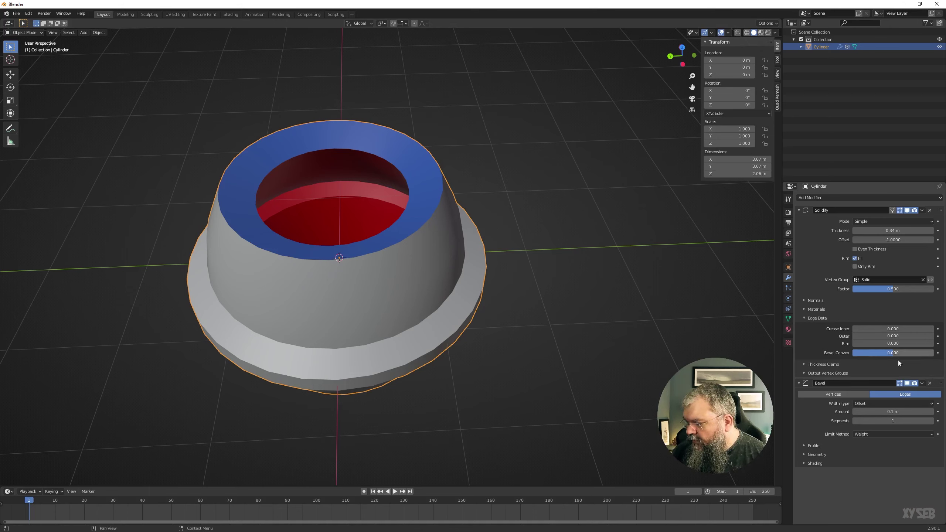
Delete the Bevel modifier and switch Solidify to Complex, then back to Simple
{"action": "left_click", "coordinate": [930, 383]}
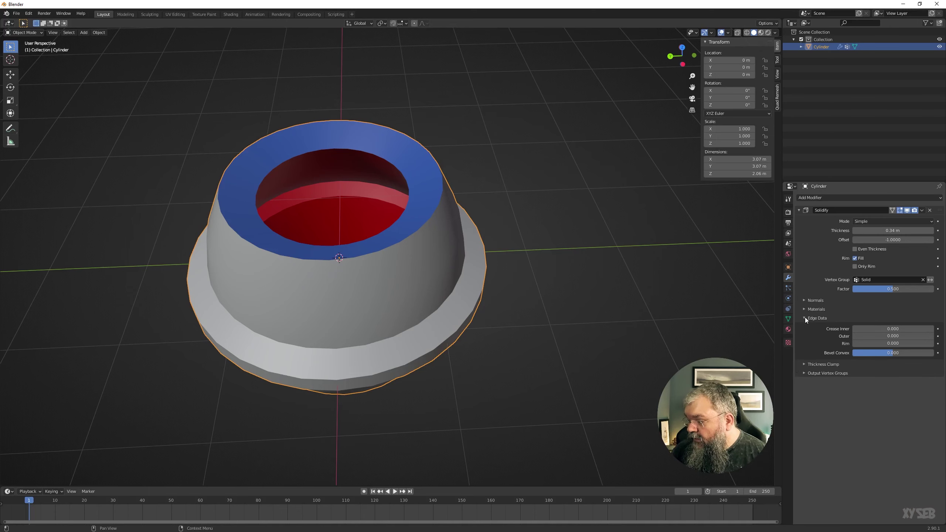
{"action": "left_click", "coordinate": [877, 221]}
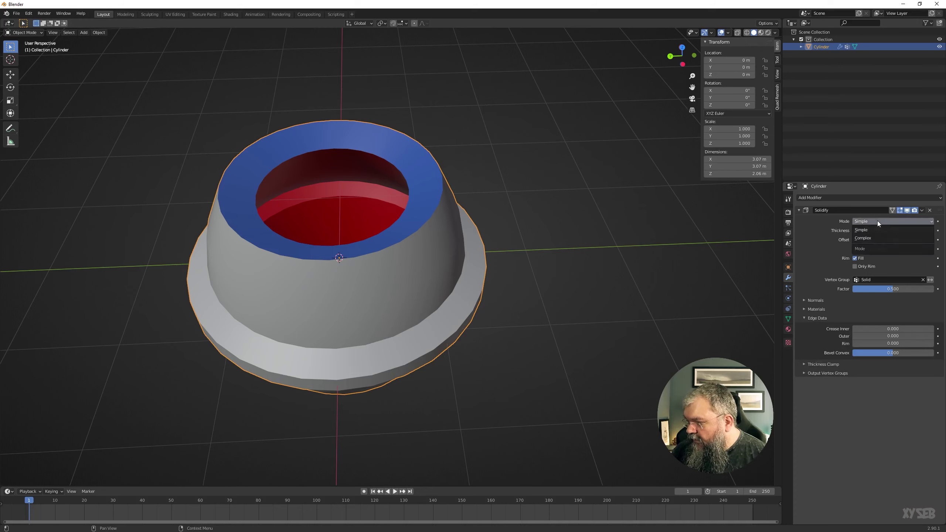
{"action": "left_click", "coordinate": [878, 235]}
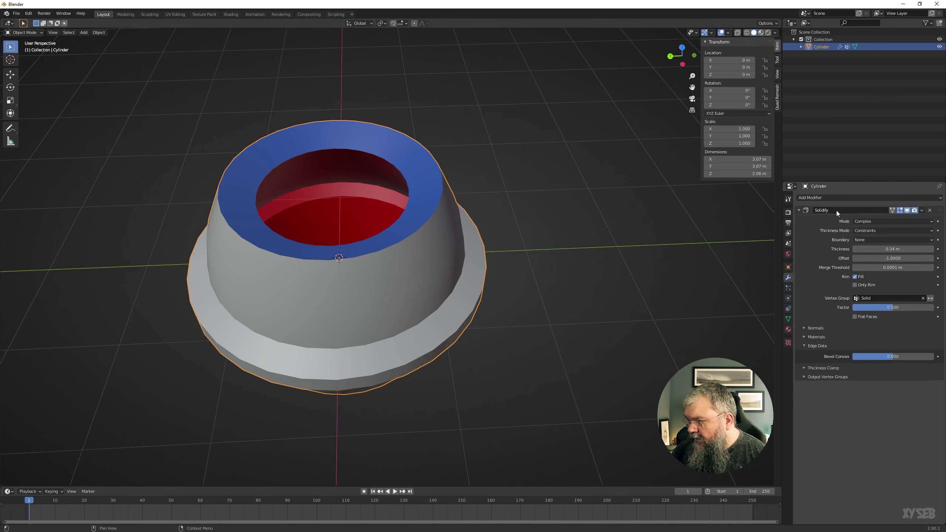
{"action": "left_click", "coordinate": [868, 221]}
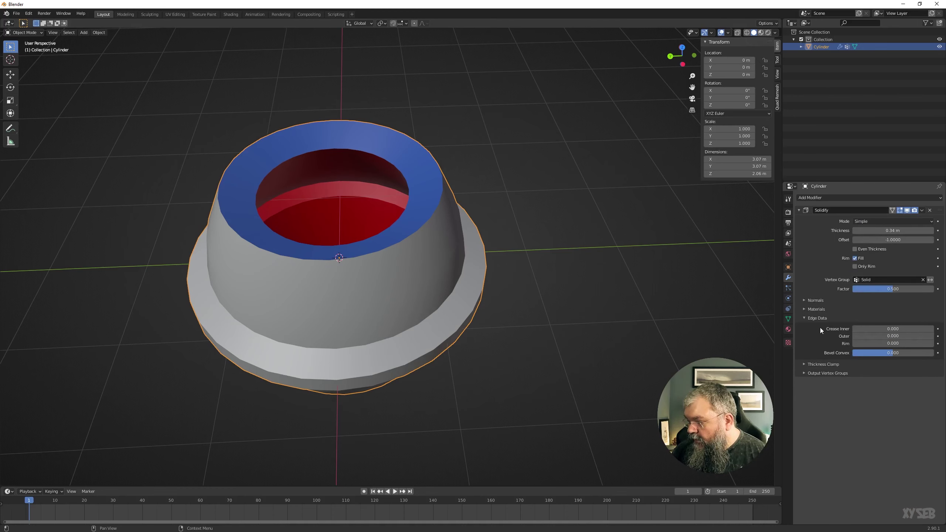
Collapse Edge Data, expand Thickness Clamp, and view the cylinder from the side
{"action": "left_click", "coordinate": [819, 318]}
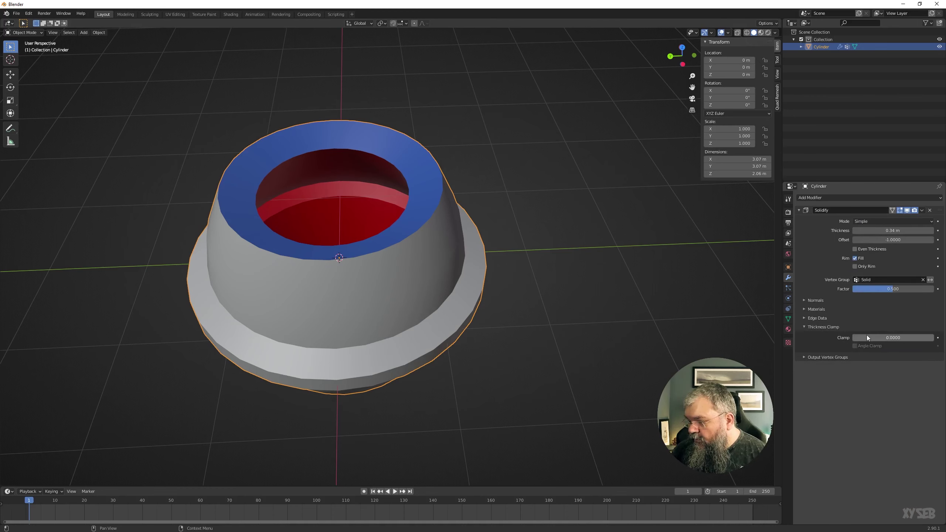
{"action": "middle_click_drag", "start_coordinate": [408, 244], "coordinate": [430, 259]}
{"action": "scroll", "coordinate": [409, 251], "scroll_direction": "up", "scroll_amount": 5}
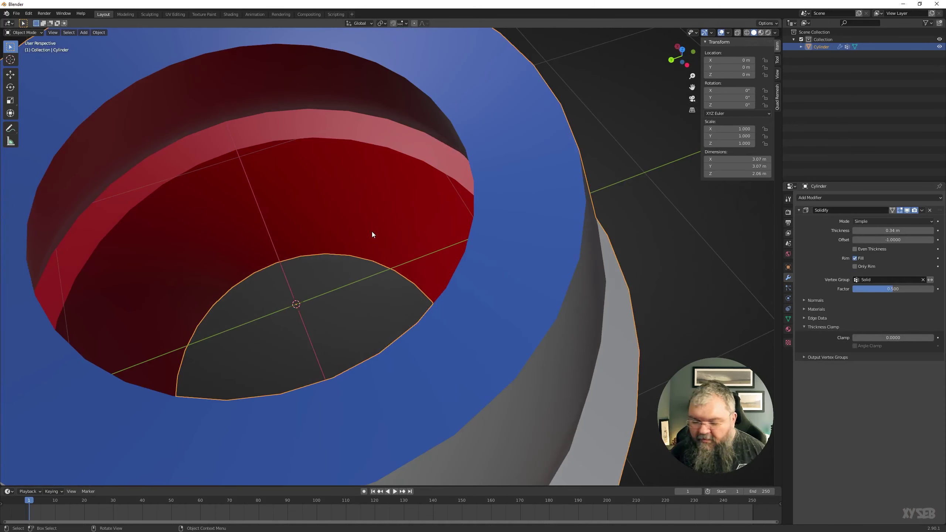
{"action": "scroll", "coordinate": [372, 227], "scroll_direction": "down", "scroll_amount": 5}
{"action": "mouse_move", "coordinate": [376, 191]}
{"action": "middle_mouse_down"}
{"action": "mouse_move", "coordinate": [436, 299]}
{"action": "mouse_move", "coordinate": [434, 242]}
{"action": "mouse_move", "coordinate": [443, 286]}
{"action": "mouse_move", "coordinate": [422, 283]}
{"action": "mouse_move", "coordinate": [416, 354]}
{"action": "mouse_move", "coordinate": [469, 254]}
{"action": "mouse_move", "coordinate": [406, 288]}
{"action": "mouse_move", "coordinate": [447, 254]}
{"action": "middle_mouse_up"}
{"action": "scroll", "coordinate": [432, 257], "scroll_direction": "up", "scroll_amount": 3}
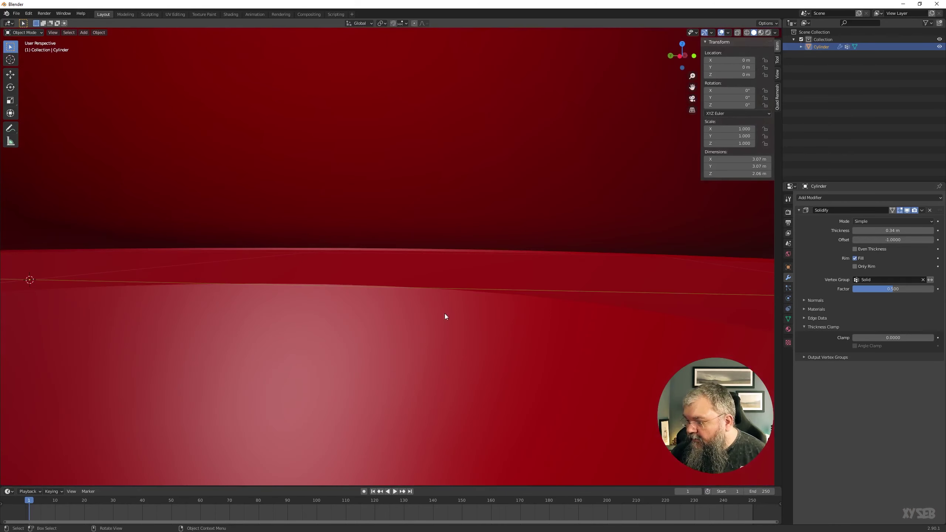
Vary the Solidify thickness down to 0.18 m and set Thickness Clamp to exactly 1
{"action": "mouse_move", "coordinate": [907, 231]}
{"action": "left_mouse_down"}
{"action": "mouse_move", "coordinate": [884, 231]}
{"action": "mouse_move", "coordinate": [942, 230]}
{"action": "mouse_move", "coordinate": [856, 230]}
{"action": "mouse_move", "coordinate": [901, 230]}
{"action": "left_mouse_up"}
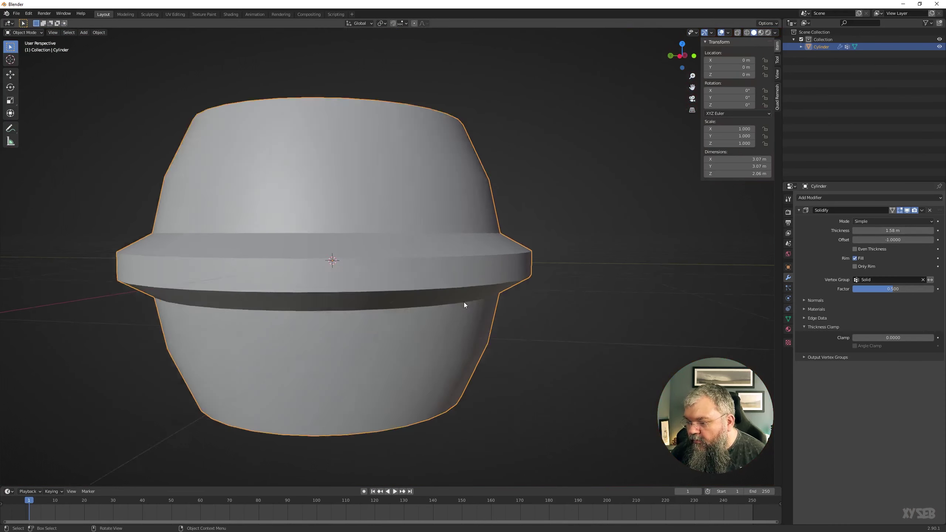
{"action": "middle_click_drag", "start_coordinate": [464, 301], "coordinate": [504, 275]}
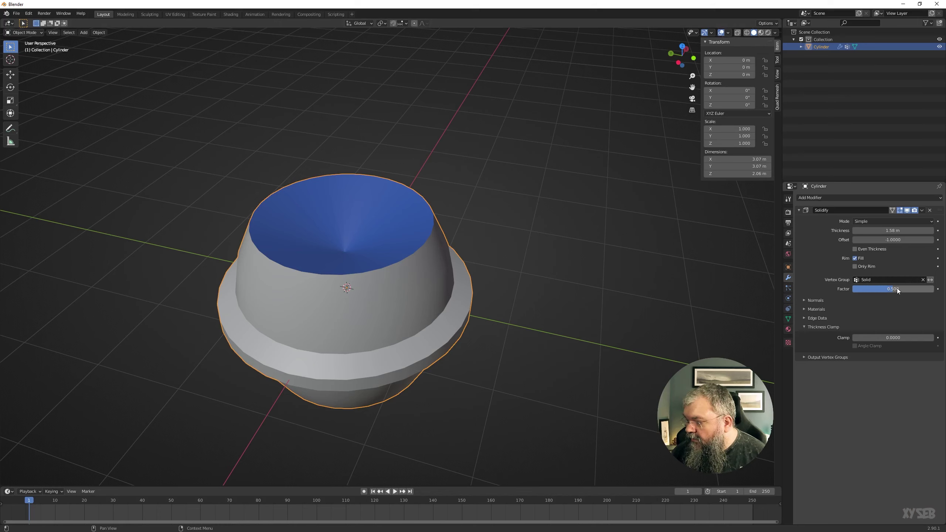
{"action": "mouse_move", "coordinate": [880, 231]}
{"action": "left_mouse_down"}
{"action": "mouse_move", "coordinate": [913, 231]}
{"action": "mouse_move", "coordinate": [862, 231]}
{"action": "left_mouse_up"}
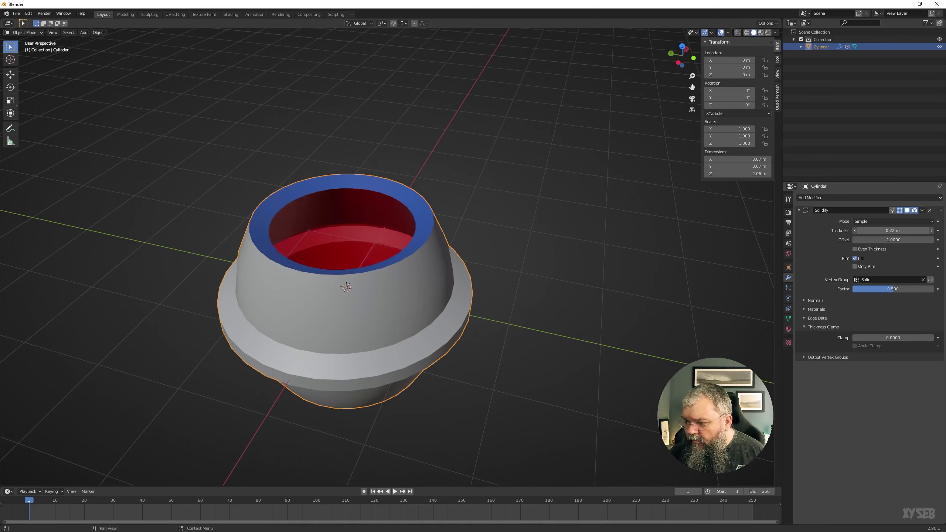
{"action": "left_click_drag", "start_coordinate": [892, 230], "coordinate": [879, 230]}
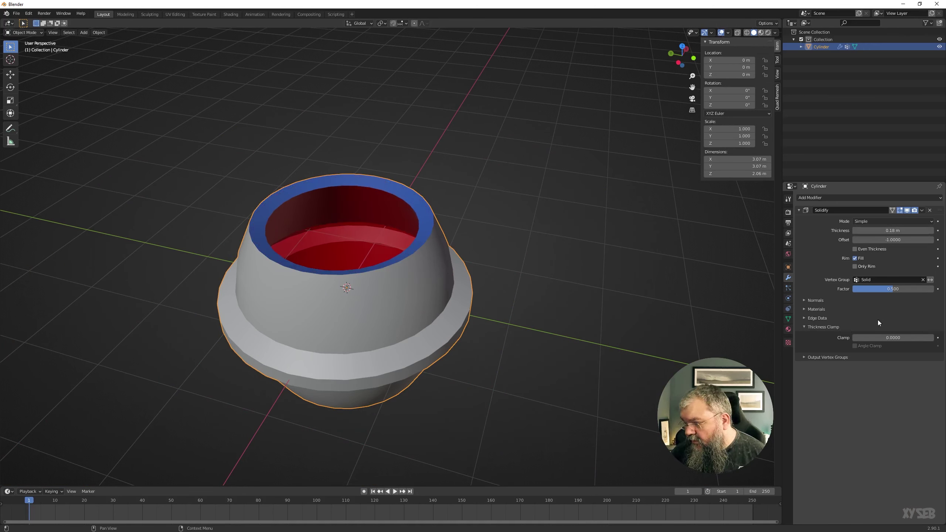
{"action": "left_click_drag", "start_coordinate": [858, 338], "coordinate": [886, 337]}
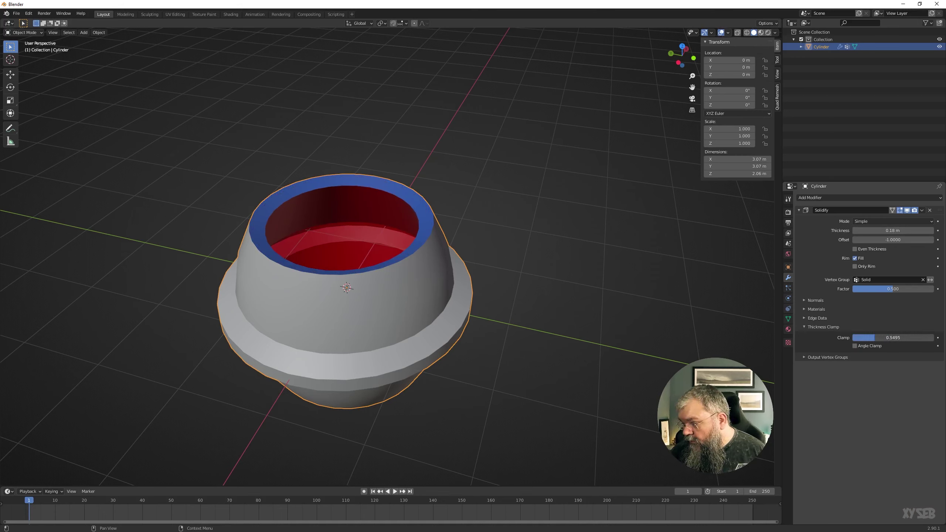
{"action": "left_click", "coordinate": [881, 337]}
{"action": "type", "text": "1"}
{"action": "key", "text": "Return"}
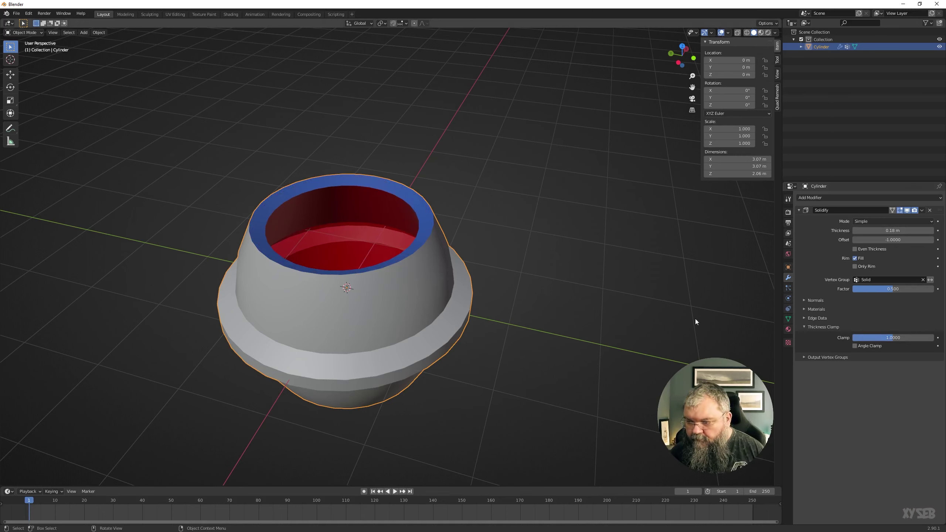
Raise the Solidify thickness to 0.81 m, inspect the inner wall, and adjust the clamp
{"action": "mouse_move", "coordinate": [908, 230]}
{"action": "left_mouse_down"}
{"action": "mouse_move", "coordinate": [931, 230]}
{"action": "mouse_move", "coordinate": [916, 231]}
{"action": "left_mouse_up"}
{"action": "scroll", "coordinate": [288, 225], "scroll_direction": "up", "scroll_amount": 3}
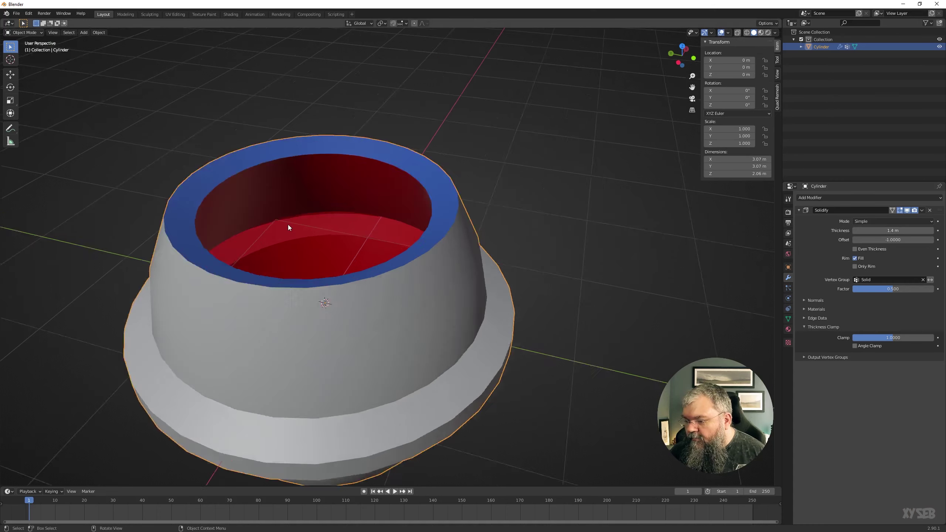
{"action": "scroll", "coordinate": [351, 256], "scroll_direction": "up", "scroll_amount": 5}
{"action": "mouse_move", "coordinate": [352, 256]}
{"action": "middle_mouse_down"}
{"action": "mouse_move", "coordinate": [417, 198]}
{"action": "mouse_move", "coordinate": [456, 263]}
{"action": "middle_mouse_up"}
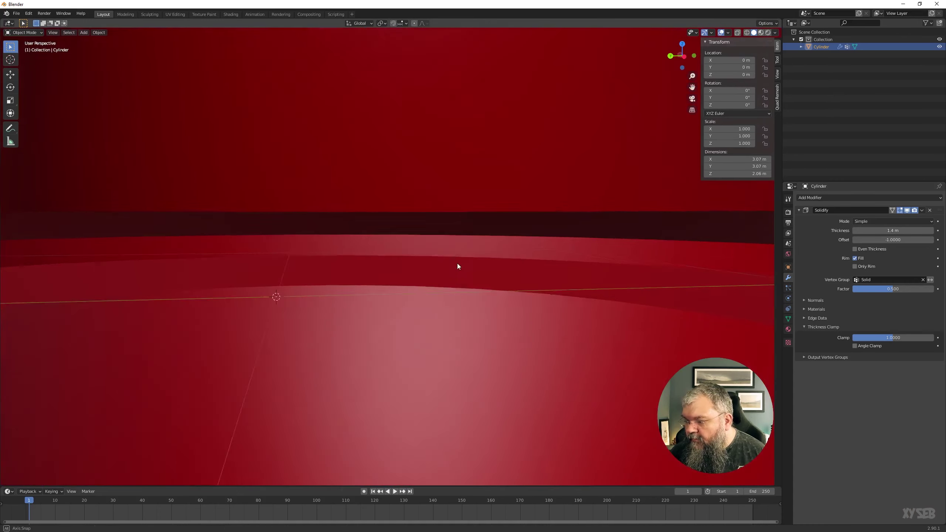
{"action": "mouse_move", "coordinate": [909, 230]}
{"action": "left_mouse_down"}
{"action": "mouse_move", "coordinate": [864, 231]}
{"action": "mouse_move", "coordinate": [893, 230]}
{"action": "left_mouse_up"}
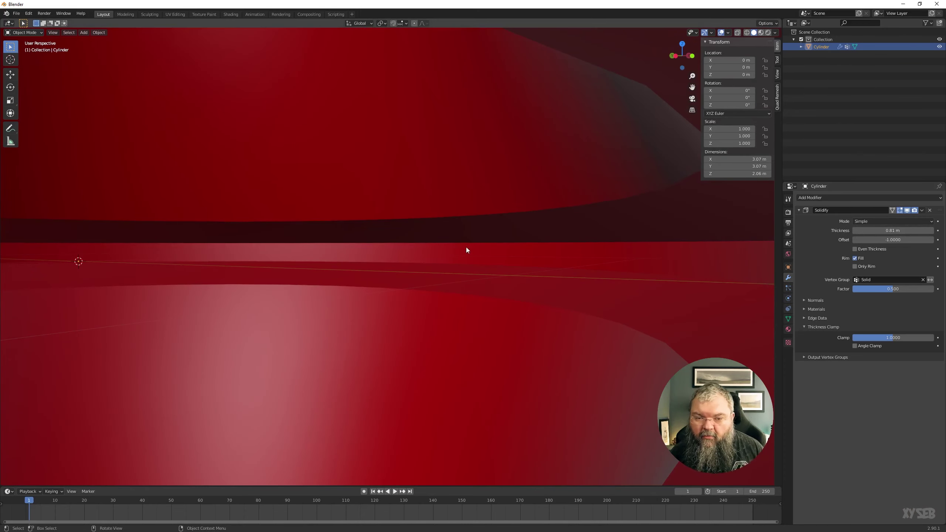
{"action": "scroll", "coordinate": [466, 247], "scroll_direction": "down", "scroll_amount": 5}
{"action": "mouse_move", "coordinate": [468, 247]}
{"action": "middle_mouse_down"}
{"action": "mouse_move", "coordinate": [490, 194]}
{"action": "mouse_move", "coordinate": [528, 205]}
{"action": "mouse_move", "coordinate": [499, 291]}
{"action": "middle_mouse_up"}
{"action": "mouse_move", "coordinate": [894, 339]}
{"action": "left_mouse_down"}
{"action": "mouse_move", "coordinate": [916, 338]}
{"action": "mouse_move", "coordinate": [853, 338]}
{"action": "mouse_move", "coordinate": [893, 338]}
{"action": "left_mouse_up"}
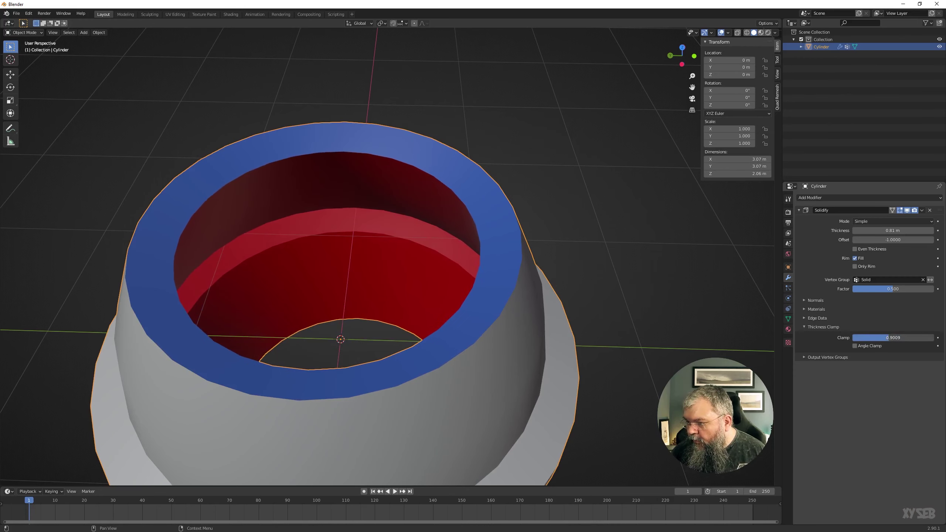
Lower the Solidify thickness to 0.22 m and enable Angle Clamp
{"action": "mouse_move", "coordinate": [893, 230]}
{"action": "left_mouse_down"}
{"action": "mouse_move", "coordinate": [908, 231]}
{"action": "mouse_move", "coordinate": [898, 230]}
{"action": "left_mouse_up"}
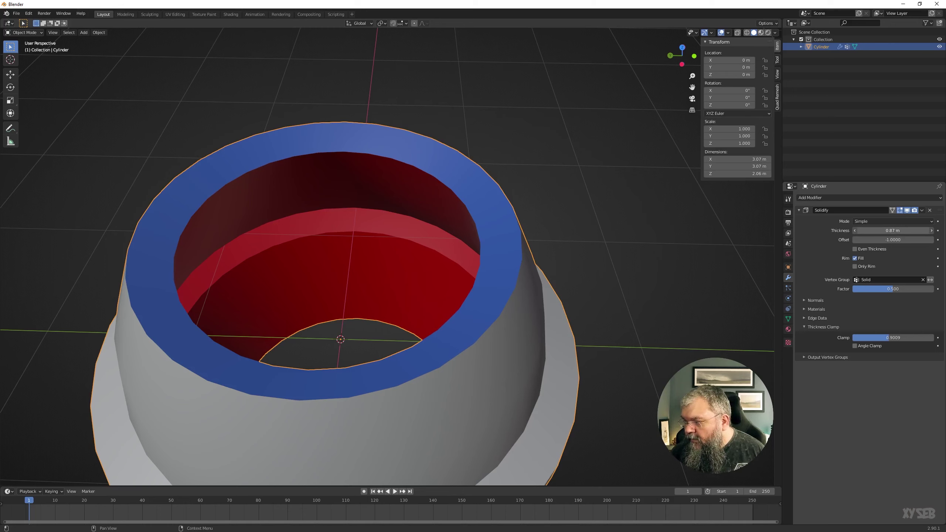
{"action": "left_click_drag", "start_coordinate": [892, 230], "coordinate": [898, 230]}
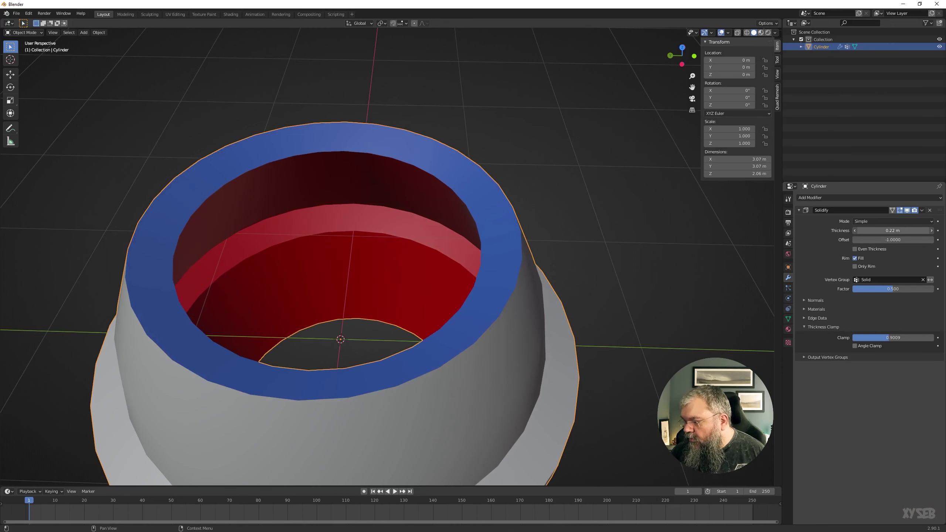
{"action": "left_click", "coordinate": [858, 346]}
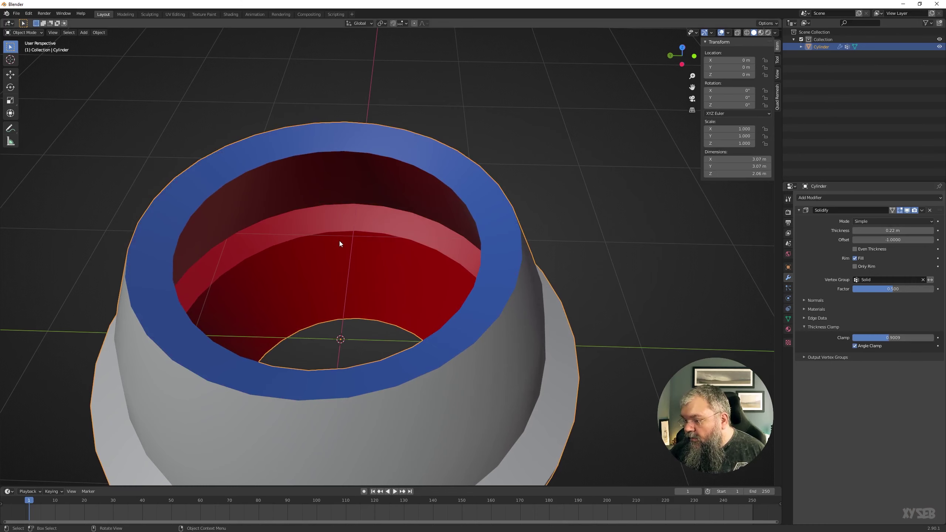
{"action": "middle_click_drag", "start_coordinate": [339, 240], "coordinate": [340, 232]}
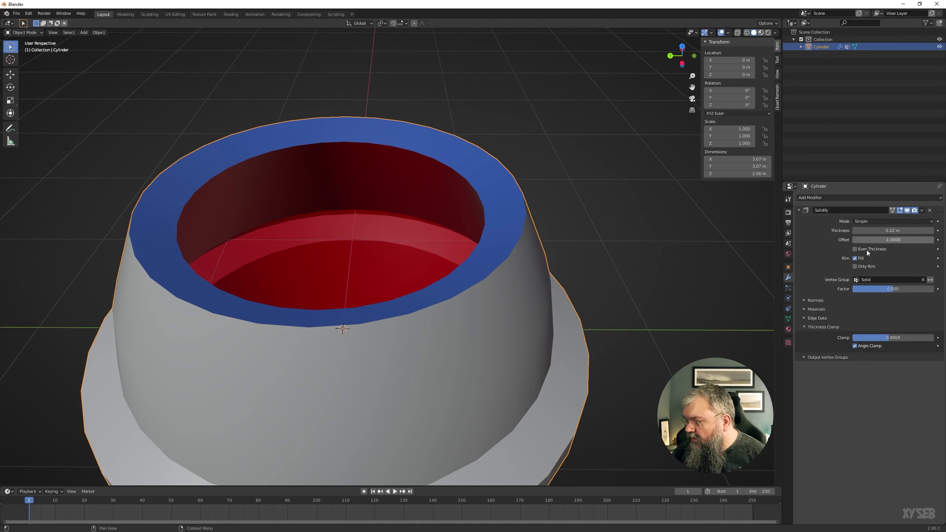
Disable Angle Clamp, set Clamp to 1.1622, and show Output Vertex Groups instead of Thickness Clamp
{"action": "left_click", "coordinate": [854, 346]}
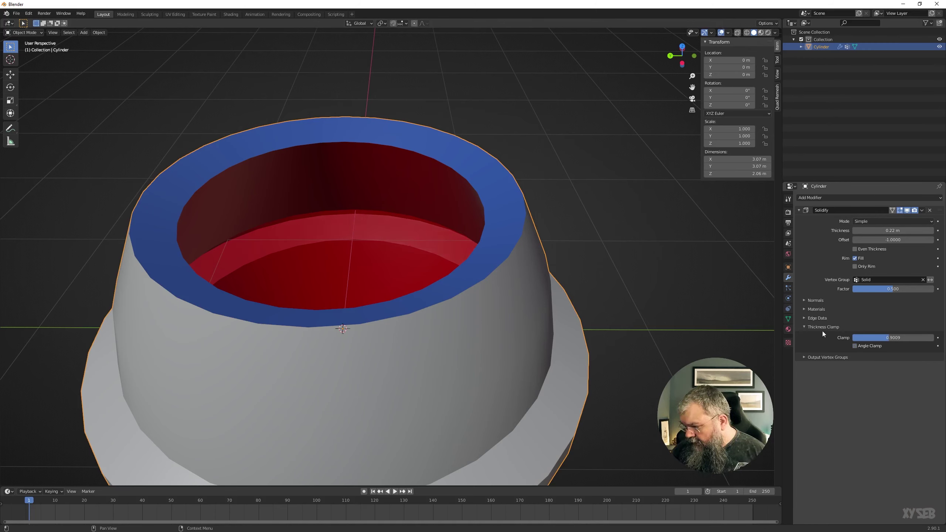
{"action": "left_click_drag", "start_coordinate": [893, 337], "coordinate": [903, 338]}
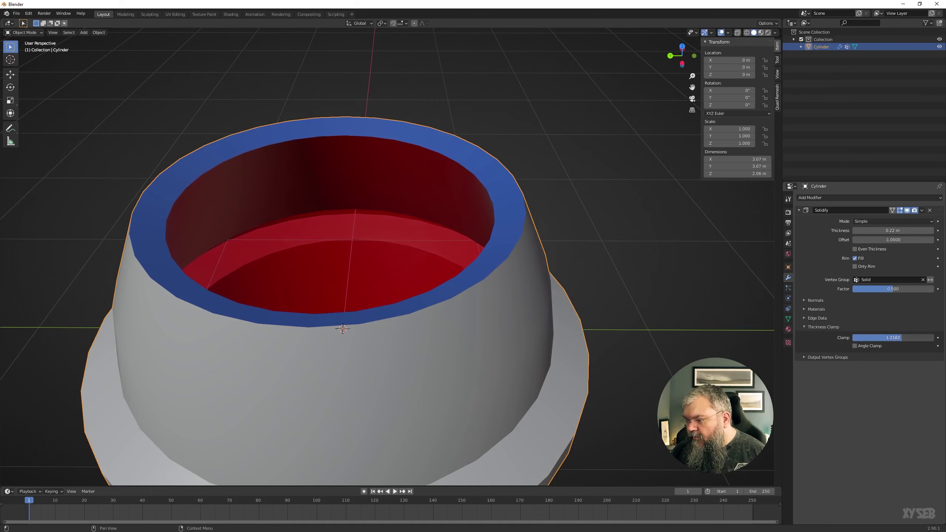
{"action": "mouse_move", "coordinate": [582, 347]}
{"action": "middle_mouse_down"}
{"action": "mouse_move", "coordinate": [551, 326]}
{"action": "mouse_move", "coordinate": [582, 265]}
{"action": "middle_mouse_up"}
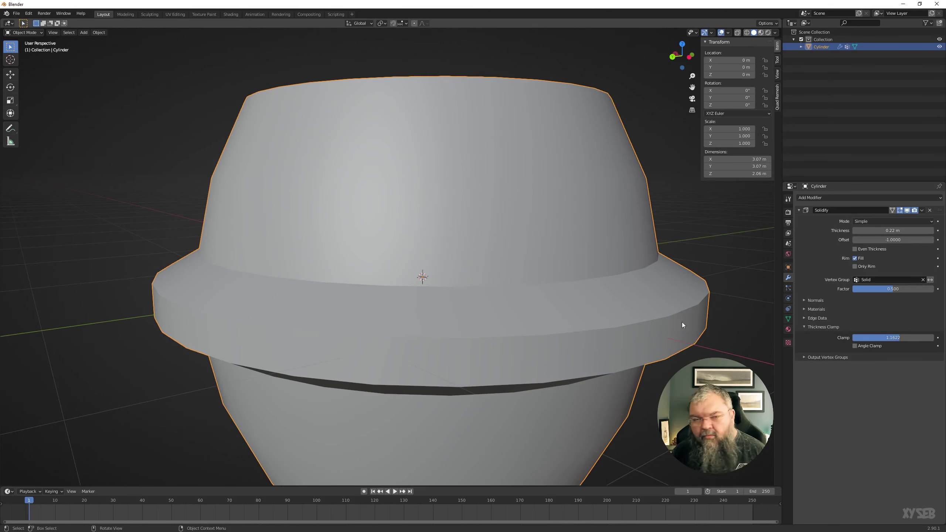
{"action": "mouse_move", "coordinate": [722, 335]}
{"action": "middle_mouse_down"}
{"action": "mouse_move", "coordinate": [647, 253]}
{"action": "mouse_move", "coordinate": [637, 271]}
{"action": "middle_mouse_up"}
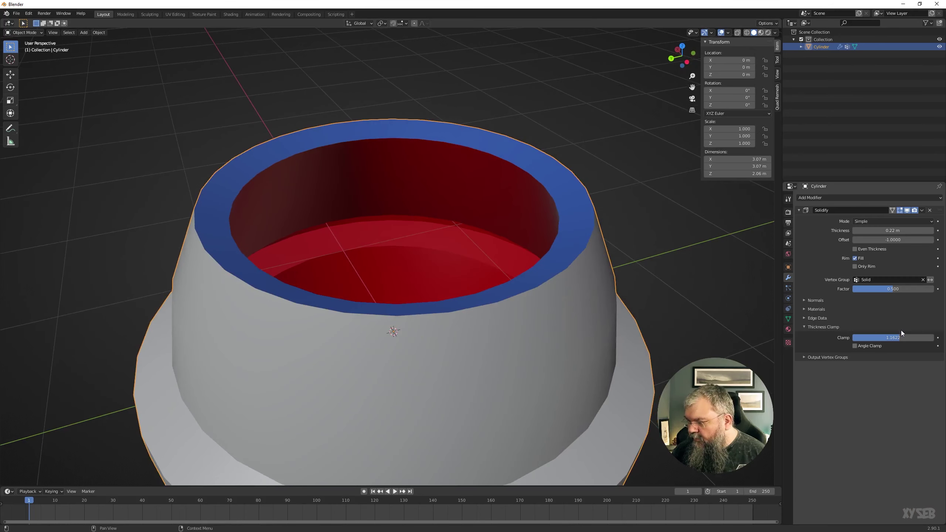
{"action": "left_click", "coordinate": [821, 327]}
{"action": "left_click", "coordinate": [811, 337]}
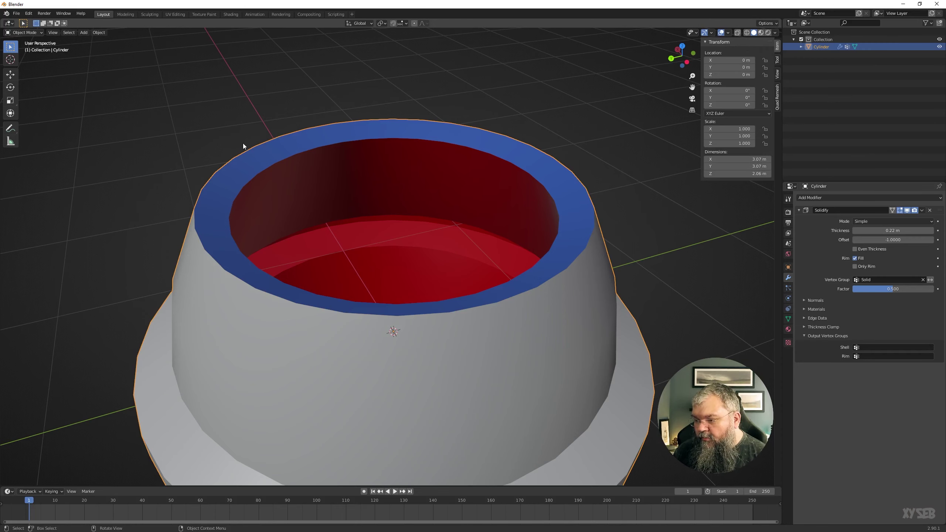
{"action": "scroll", "coordinate": [265, 238], "scroll_direction": "down", "scroll_amount": 4}
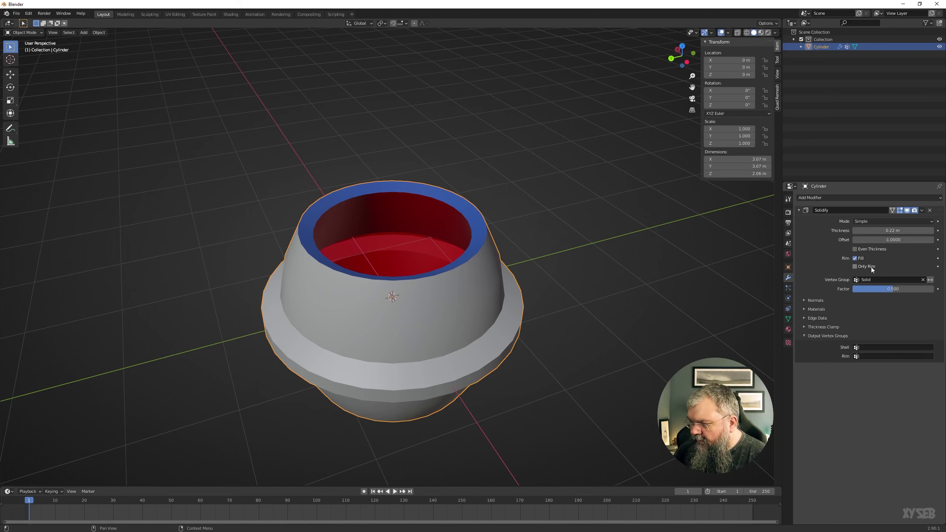
Try Solidify in Complex mode, collapse Output Vertex Groups, and return to Simple mode
{"action": "left_click", "coordinate": [868, 222]}
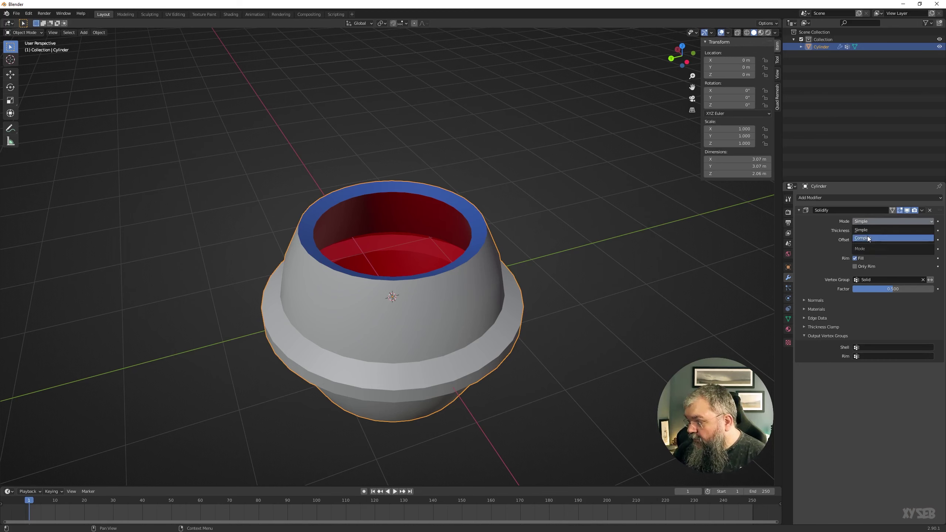
{"action": "left_click", "coordinate": [867, 235]}
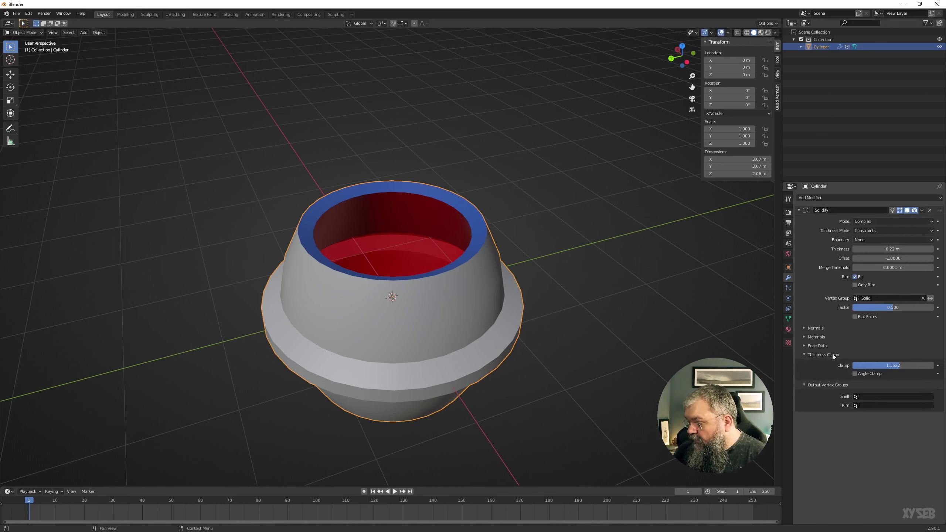
{"action": "left_click", "coordinate": [834, 362]}
{"action": "left_click", "coordinate": [861, 222]}
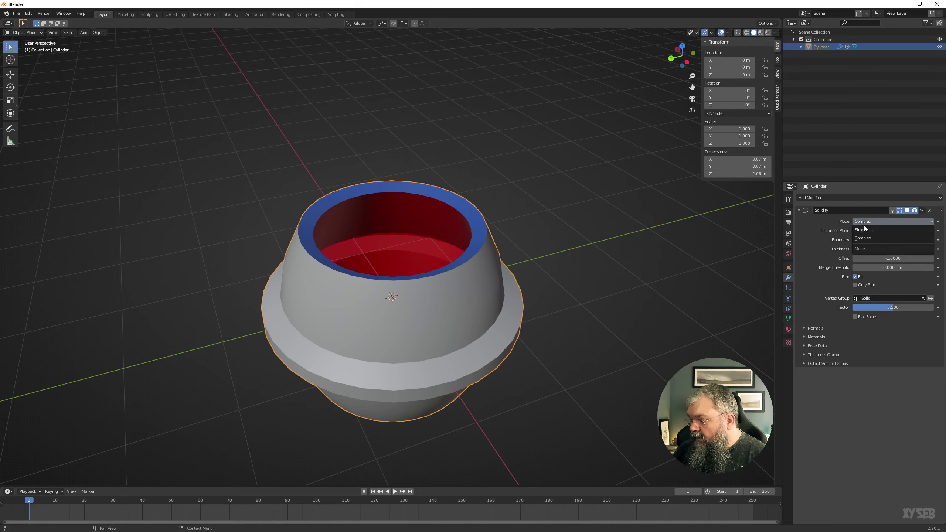
{"action": "left_click", "coordinate": [860, 223]}
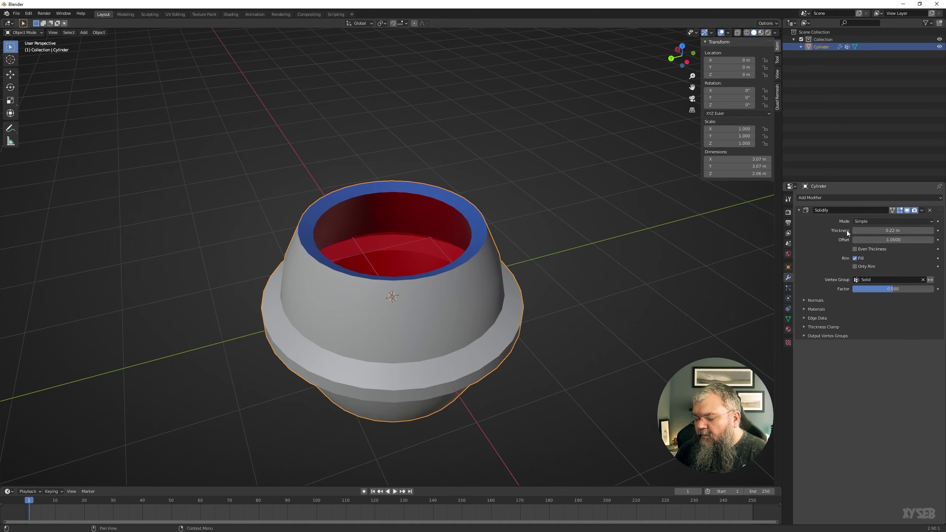
Orbit around the cup, then hide the Cylinder in the Outliner
{"action": "middle_click_drag", "start_coordinate": [511, 280], "coordinate": [508, 266]}
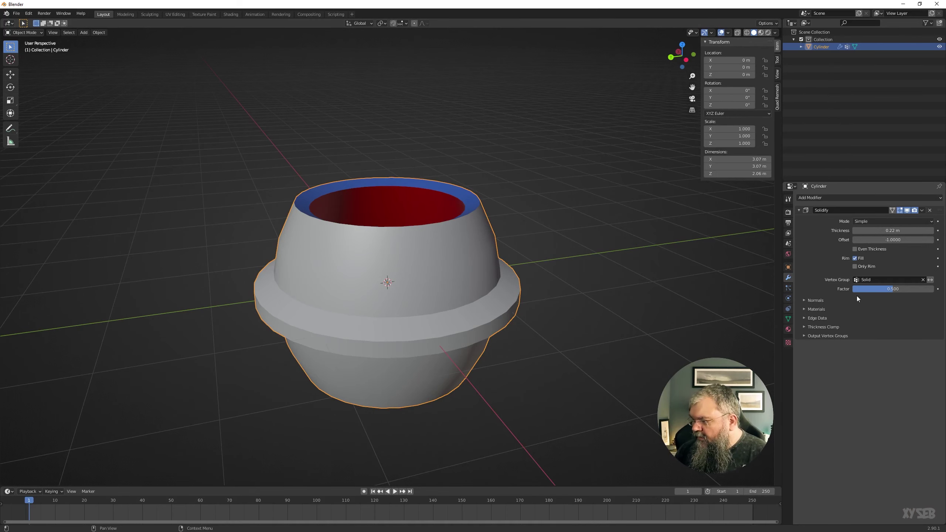
{"action": "mouse_move", "coordinate": [578, 254]}
{"action": "middle_mouse_down"}
{"action": "mouse_move", "coordinate": [438, 267]}
{"action": "mouse_move", "coordinate": [445, 251]}
{"action": "middle_mouse_up"}
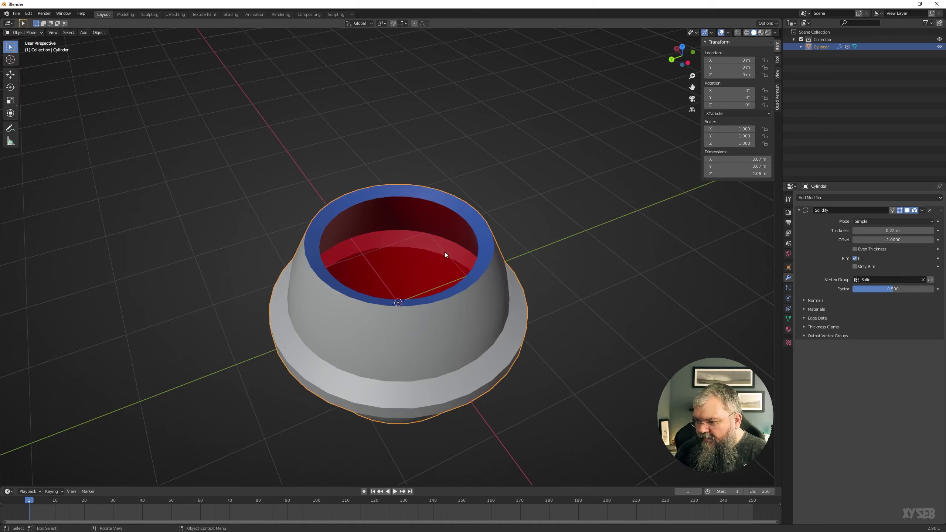
{"action": "left_click", "coordinate": [818, 198]}
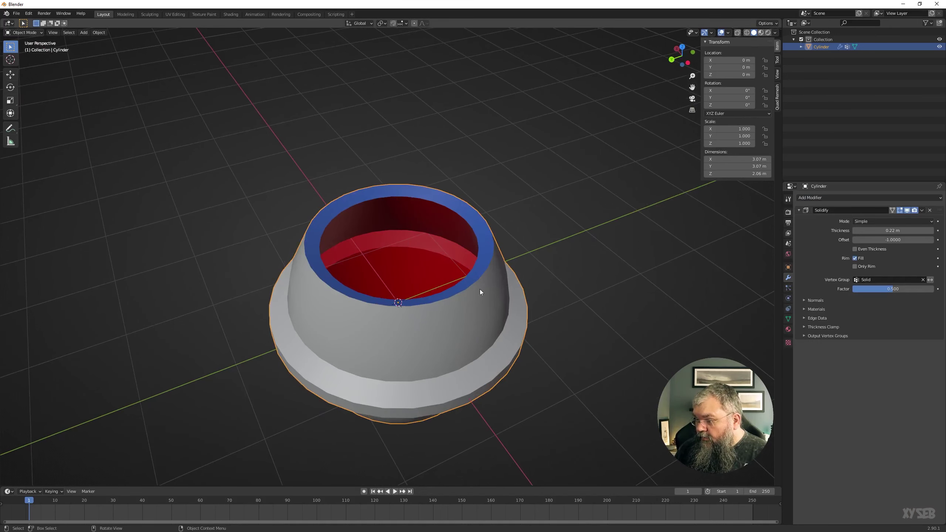
{"action": "middle_click_drag", "start_coordinate": [480, 290], "coordinate": [503, 294]}
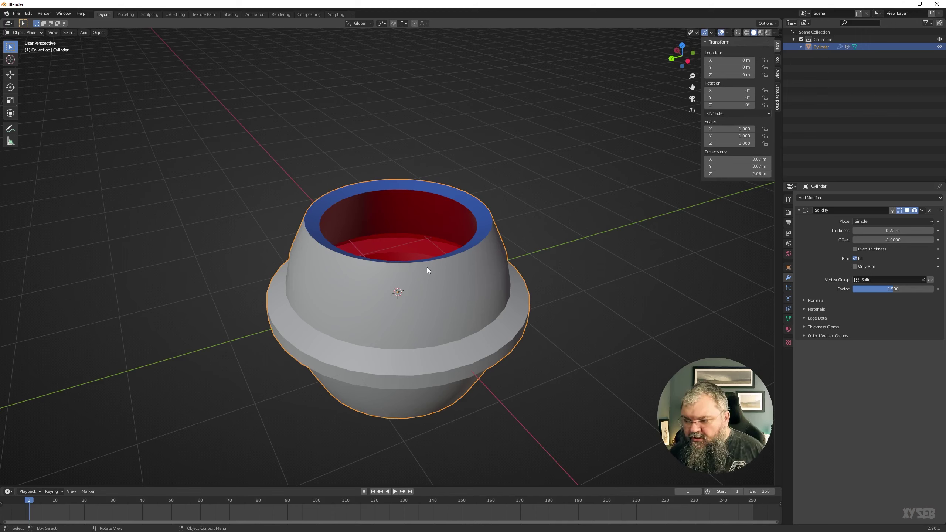
{"action": "left_click", "coordinate": [939, 47]}
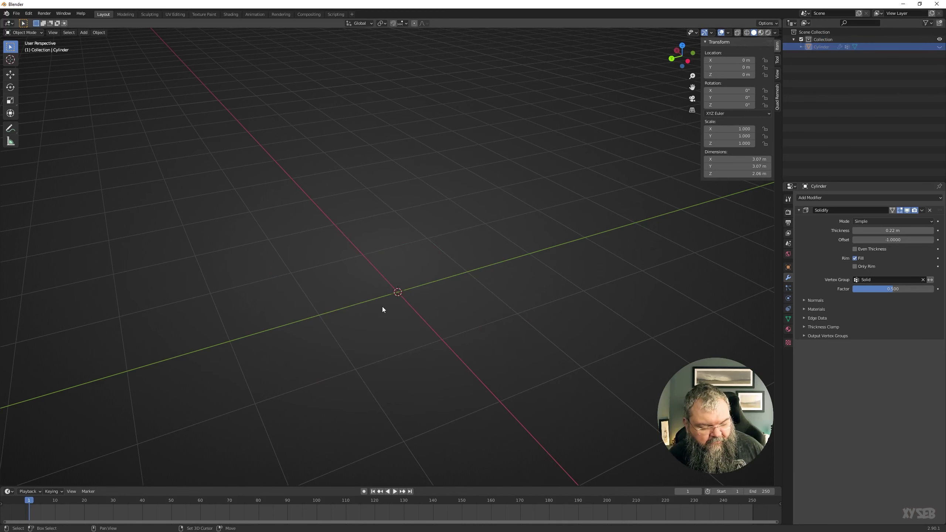
Add a new cube at the origin and orbit to look down on it
{"action": "key", "text": "shift+a"}
{"action": "left_click", "coordinate": [410, 315]}
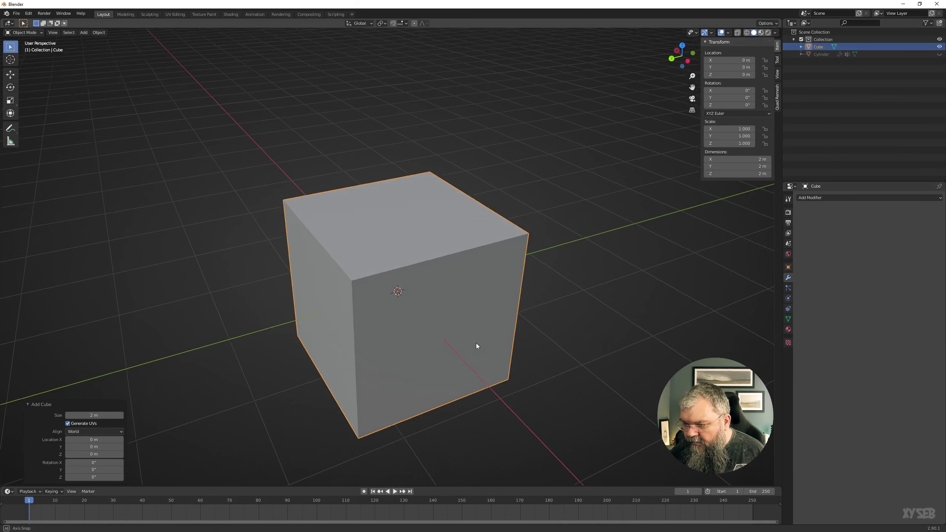
{"action": "middle_click_drag", "start_coordinate": [475, 344], "coordinate": [420, 300]}
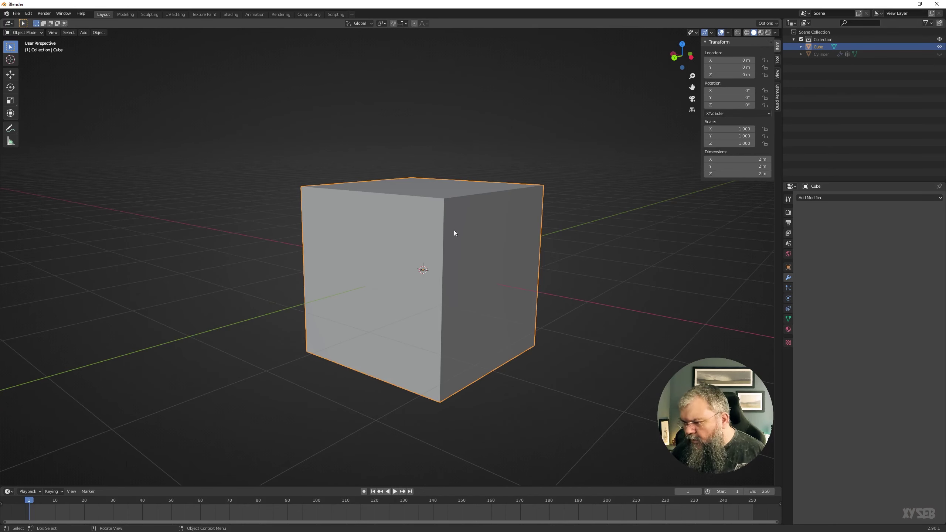
{"action": "middle_click_drag", "start_coordinate": [603, 223], "coordinate": [592, 243]}
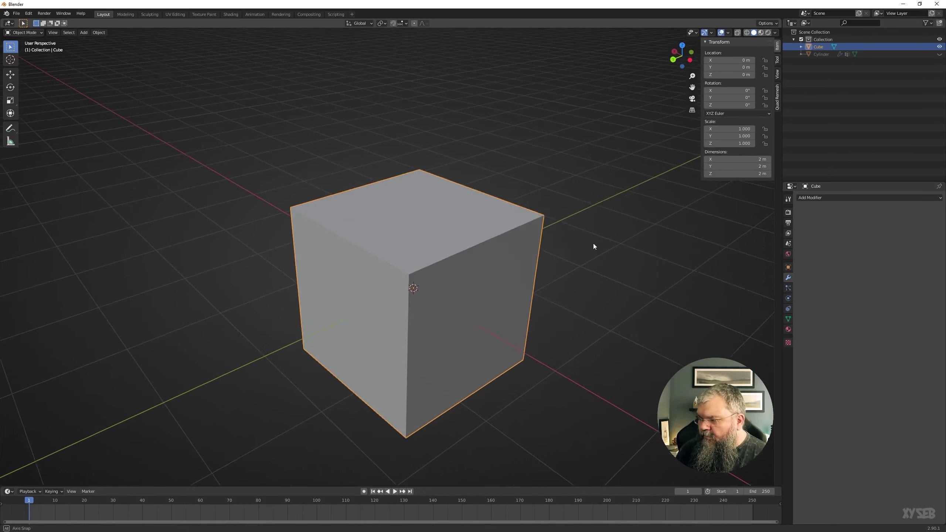
Add and remove a trial Bevel modifier, then put the cube into Edit Mode
{"action": "left_click", "coordinate": [834, 195]}
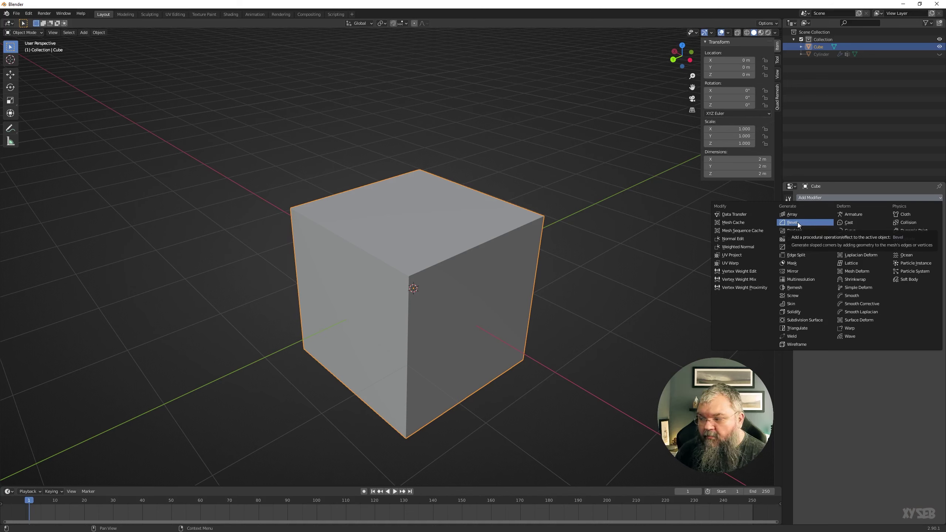
{"action": "left_click", "coordinate": [797, 223]}
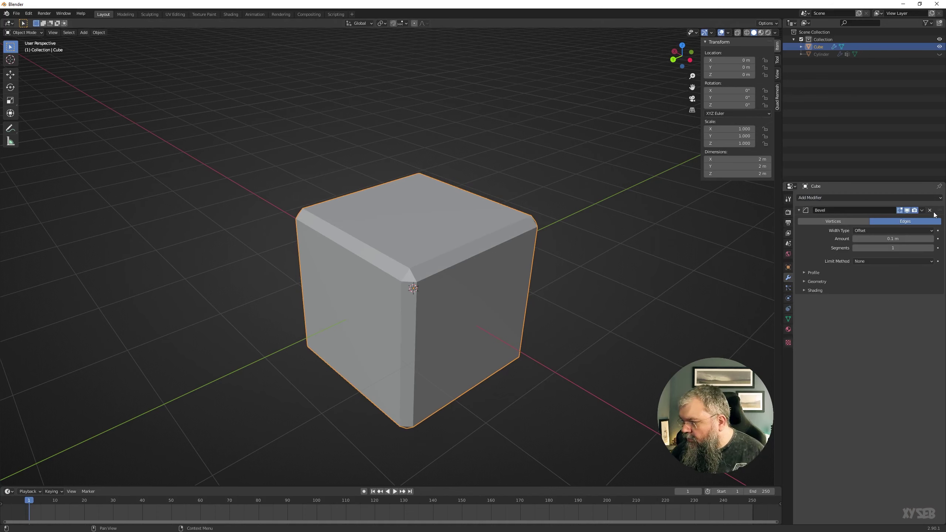
{"action": "left_click", "coordinate": [929, 210]}
{"action": "key", "text": "Tab"}
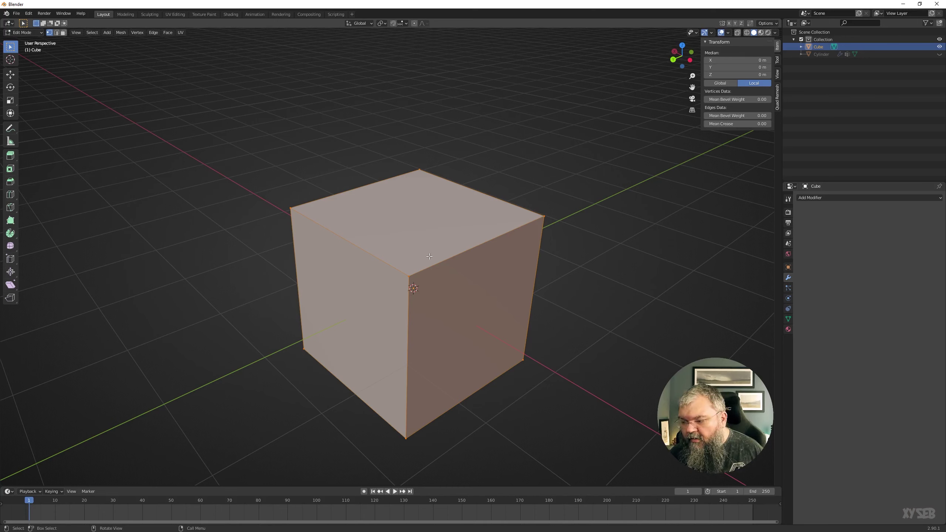
Cancel a trial Ctrl+B edge bevel, return to Object Mode, and show the Add Modifier list
{"action": "key", "text": "ctrl+b"}
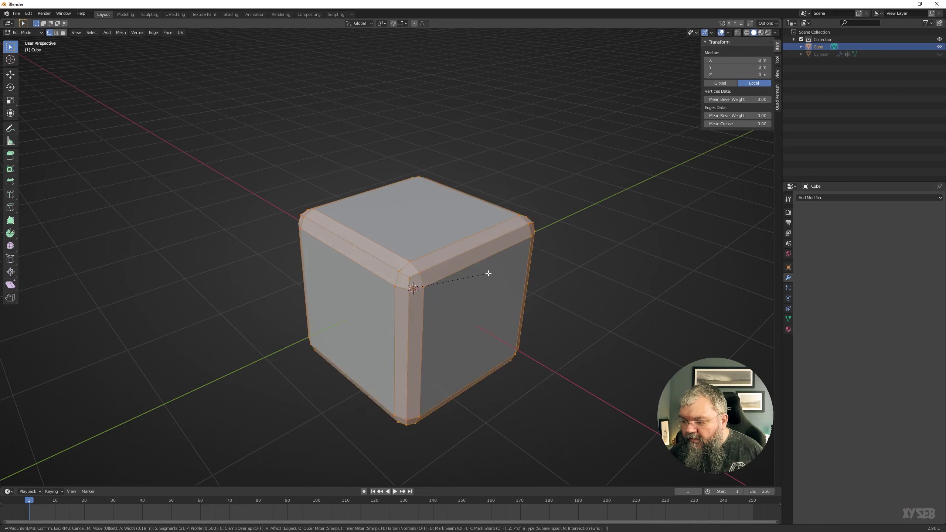
{"action": "key", "text": "Escape"}
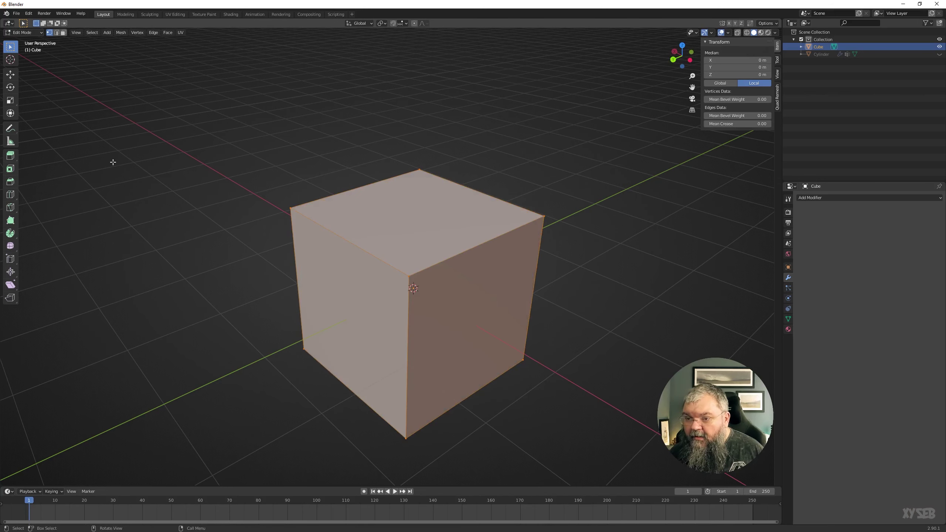
{"action": "key", "text": "Tab"}
{"action": "left_click", "coordinate": [803, 196]}
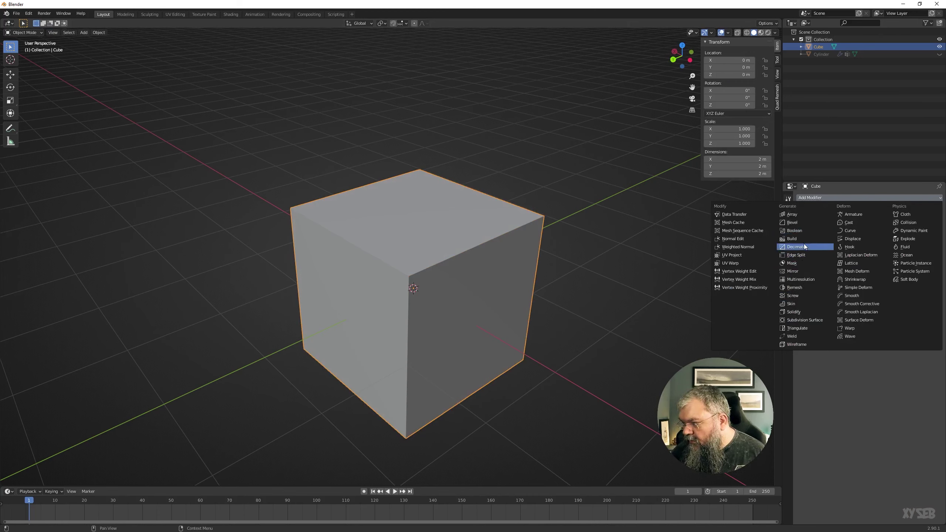
Add a Bevel modifier affecting Edges after trying Vertices, and view the cube from Front (Numpad 1)
{"action": "left_click", "coordinate": [793, 223]}
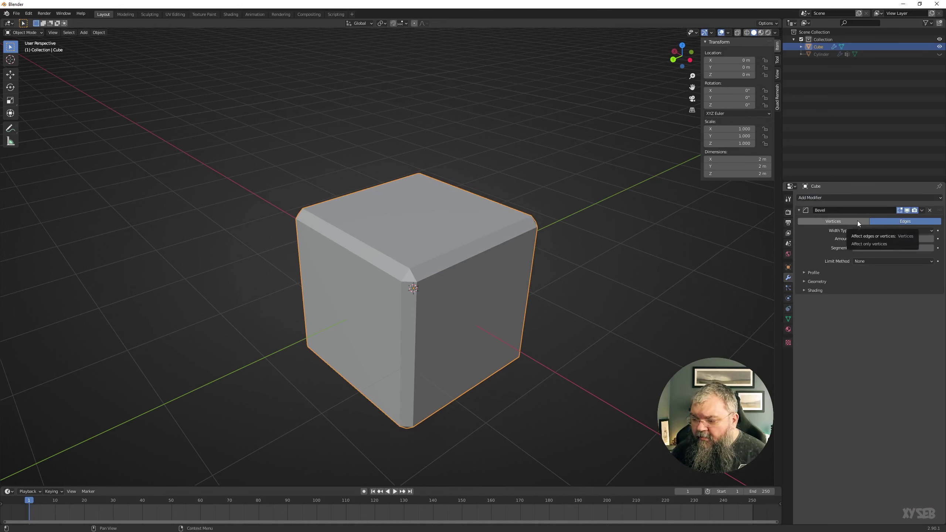
{"action": "left_click", "coordinate": [839, 225]}
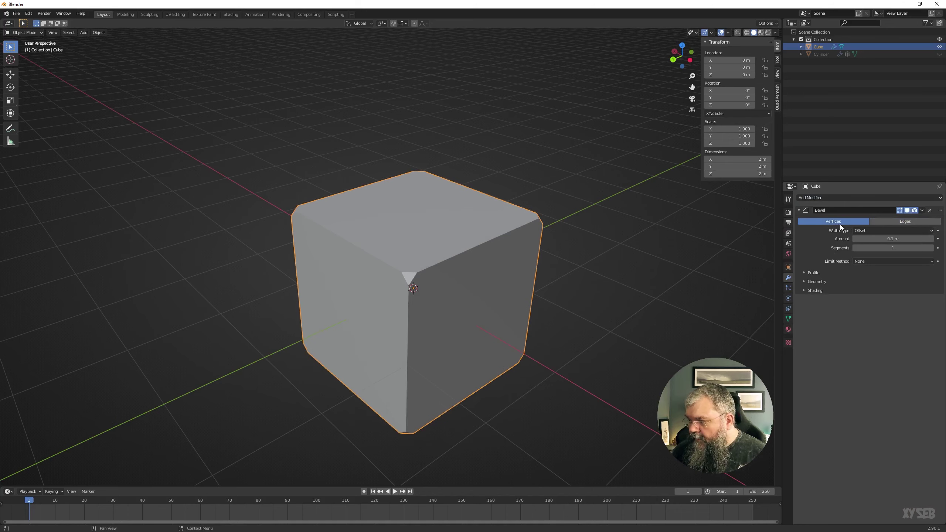
{"action": "scroll", "coordinate": [516, 236], "scroll_direction": "up", "scroll_amount": 3}
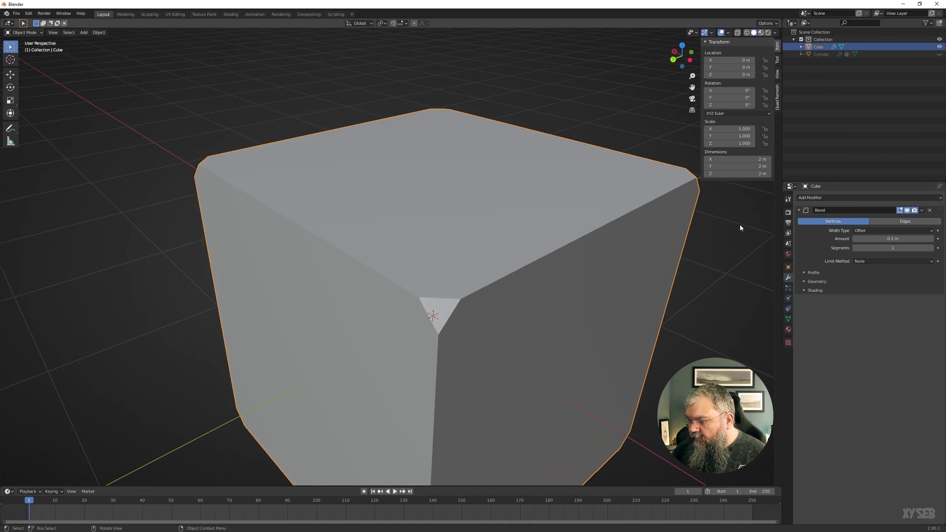
{"action": "left_click", "coordinate": [887, 220]}
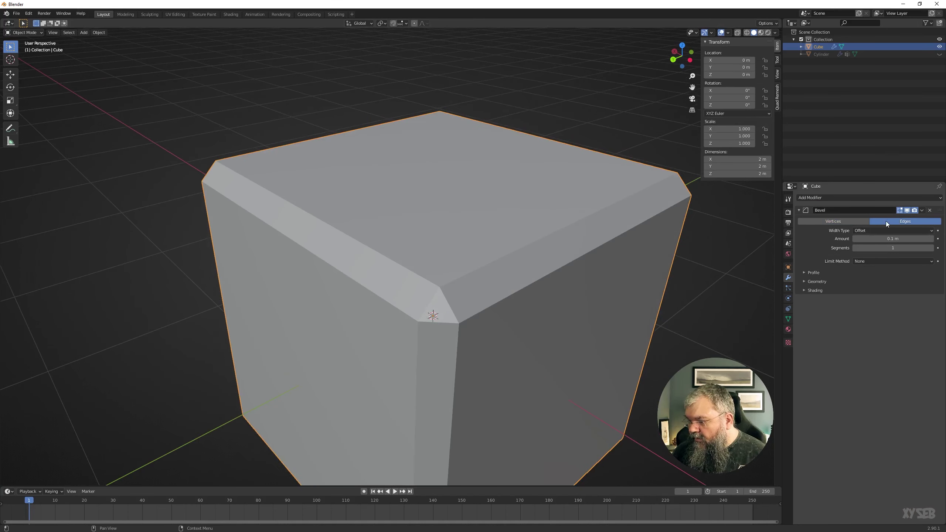
{"action": "left_click", "coordinate": [869, 230]}
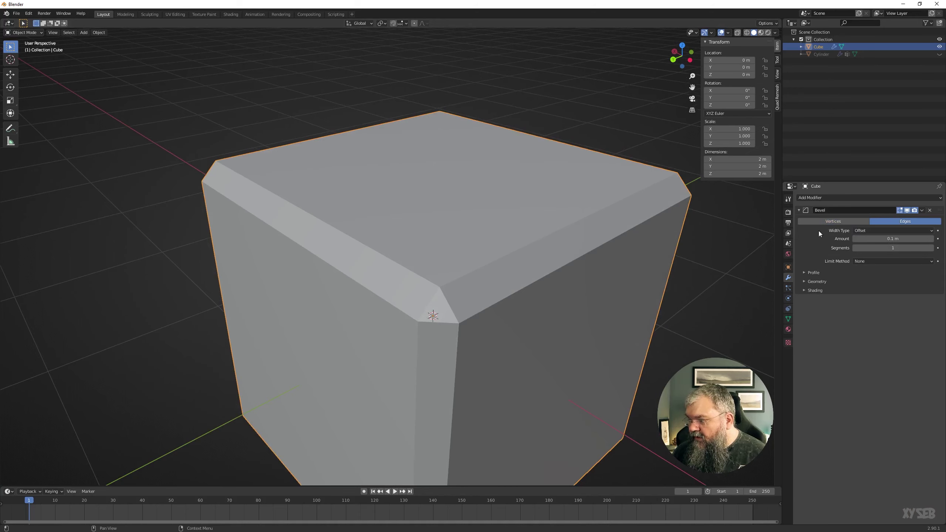
{"action": "left_click", "coordinate": [863, 229]}
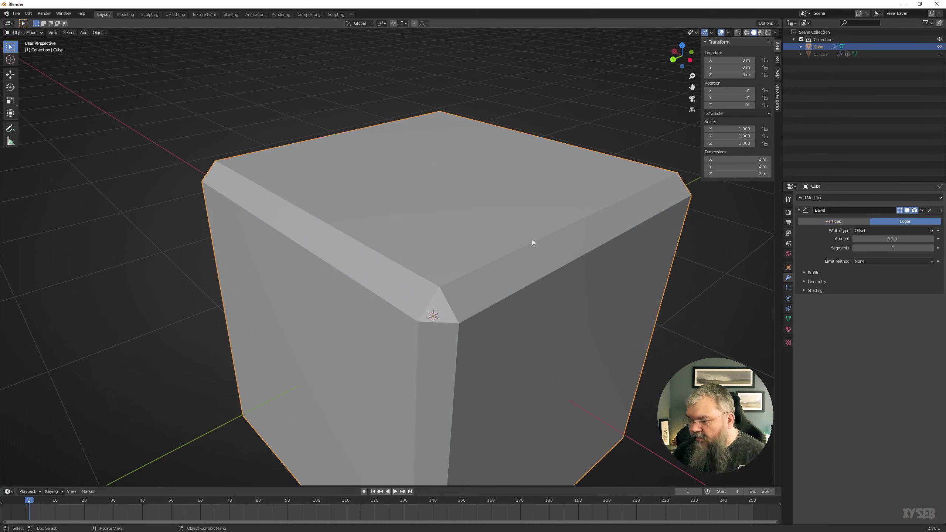
{"action": "key", "text": "KP_1"}
Zoom to the cube's top corner, set Width Type to Depth, and widen Amount to 0.17 m
{"action": "scroll", "coordinate": [412, 128], "scroll_direction": "up", "scroll_amount": 3}
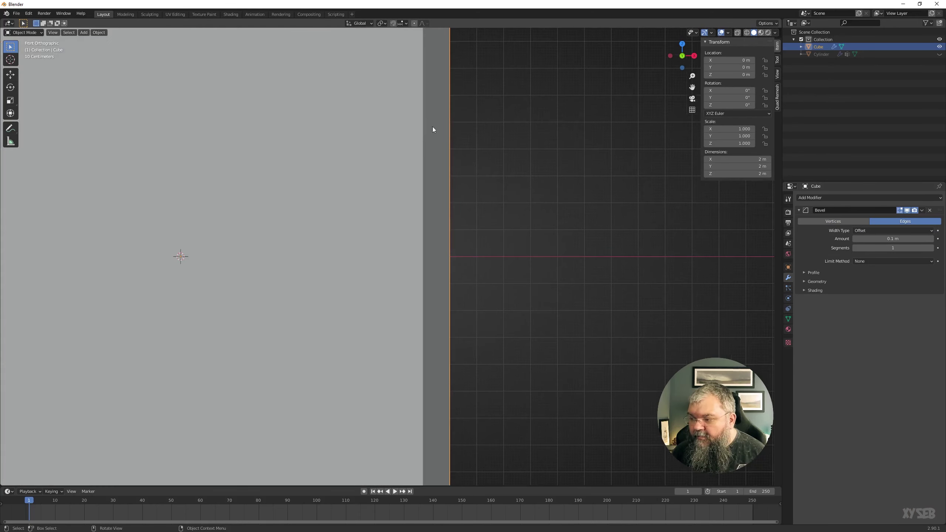
{"action": "middle_click_drag", "start_coordinate": [509, 88], "coordinate": [408, 244], "text": "shift"}
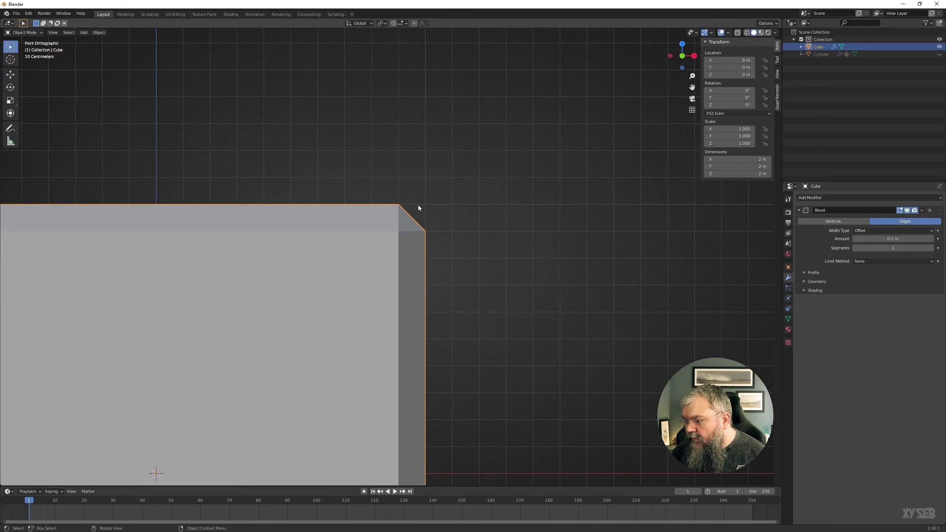
{"action": "left_click", "coordinate": [867, 230]}
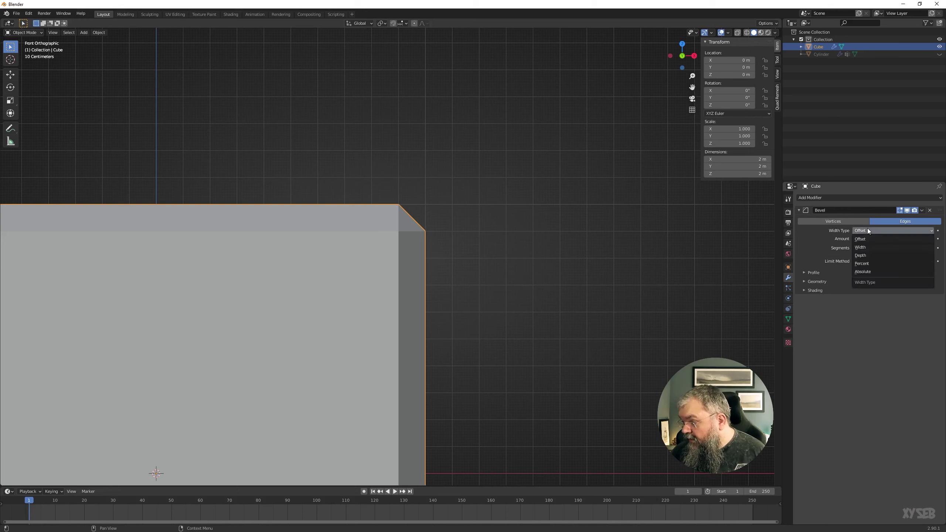
{"action": "left_click", "coordinate": [871, 255]}
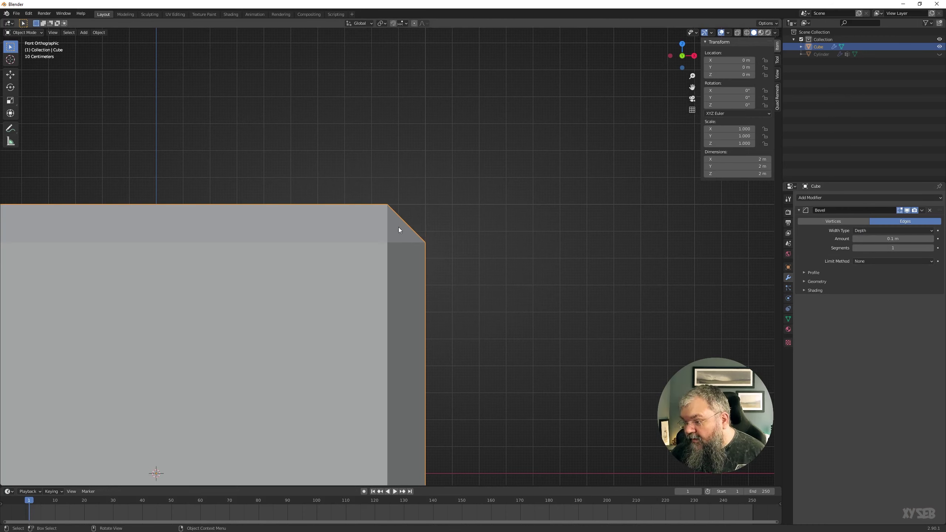
{"action": "left_click", "coordinate": [869, 232]}
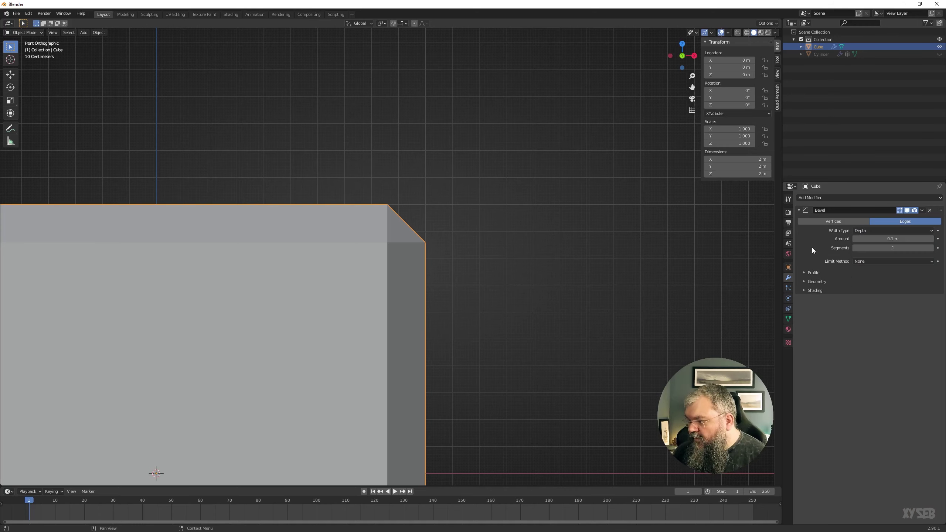
{"action": "left_click_drag", "start_coordinate": [860, 238], "coordinate": [894, 249]}
Raise bevel Segments to 6 and review the Limit Method choices, keeping None
{"action": "scroll", "coordinate": [469, 233], "scroll_direction": "down", "scroll_amount": 5}
{"action": "mouse_move", "coordinate": [469, 234]}
{"action": "middle_mouse_down"}
{"action": "mouse_move", "coordinate": [474, 226]}
{"action": "mouse_move", "coordinate": [462, 239]}
{"action": "middle_mouse_up"}
{"action": "scroll", "coordinate": [461, 240], "scroll_direction": "up", "scroll_amount": 3}
{"action": "scroll", "coordinate": [485, 217], "scroll_direction": "up", "scroll_amount": 3}
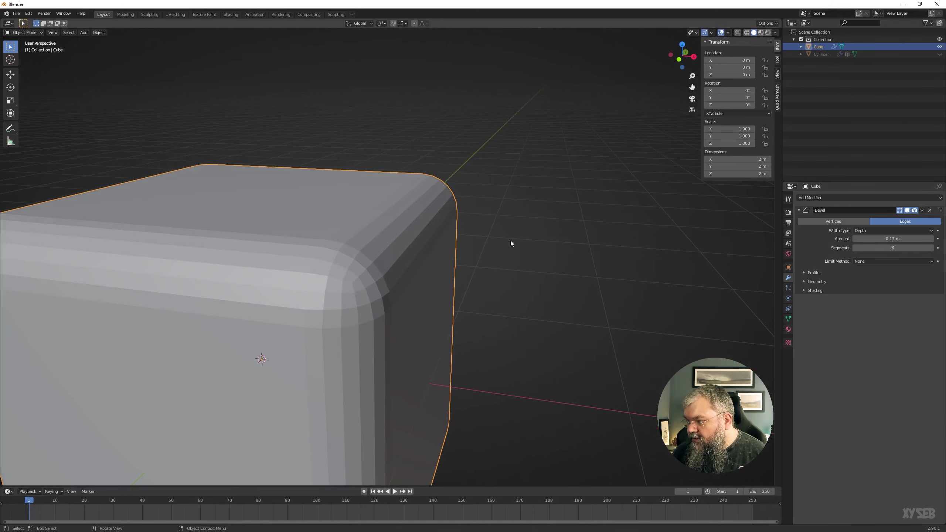
{"action": "left_click", "coordinate": [875, 261]}
{"action": "left_click", "coordinate": [865, 269]}
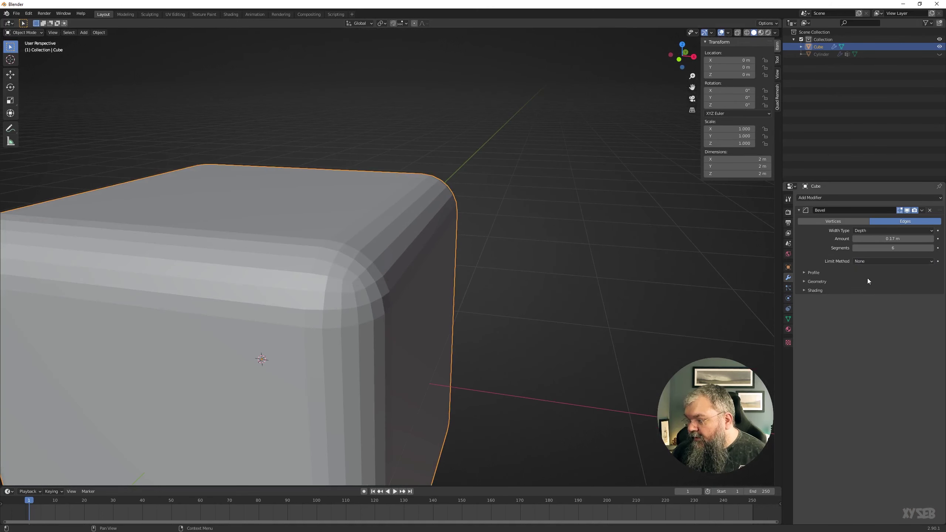
{"action": "left_click", "coordinate": [854, 259]}
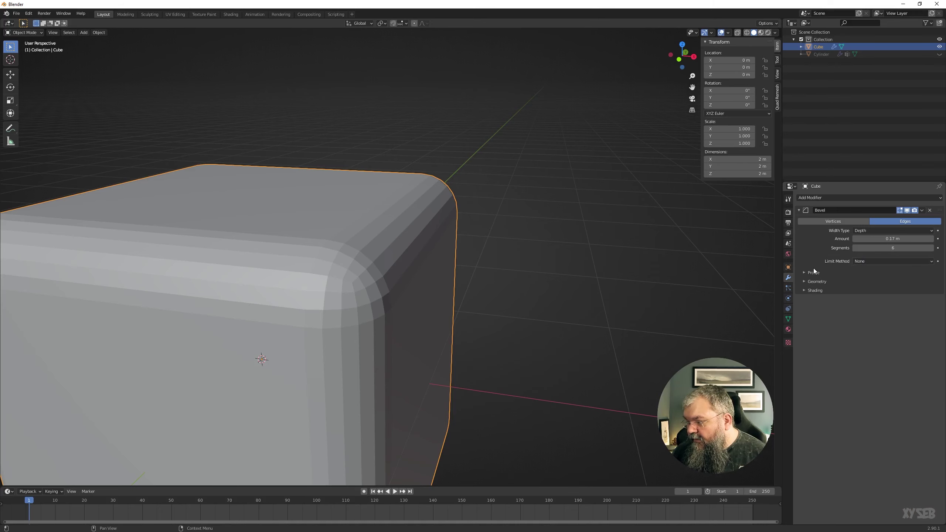
{"action": "scroll", "coordinate": [356, 245], "scroll_direction": "down", "scroll_amount": 4}
{"action": "scroll", "coordinate": [383, 235], "scroll_direction": "down", "scroll_amount": 4}
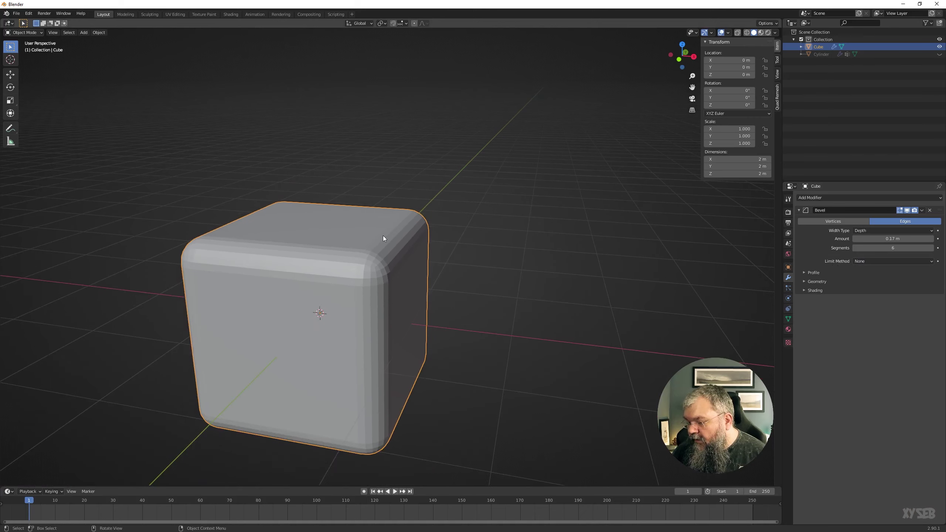
{"action": "middle_click_drag", "start_coordinate": [383, 235], "coordinate": [472, 232]}
{"action": "left_click", "coordinate": [876, 260]}
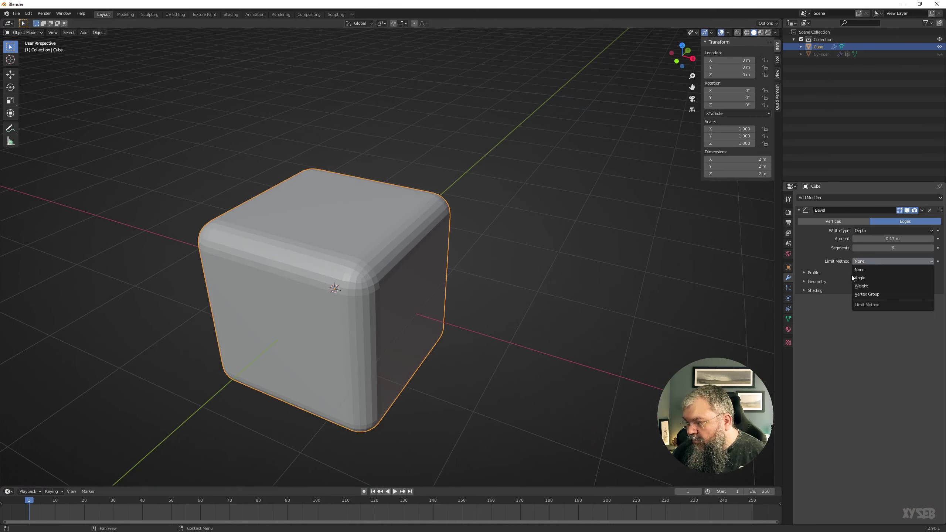
Limit the bevel by Angle at 30° and reduce Segments to 3
{"action": "left_click", "coordinate": [866, 277]}
{"action": "middle_click_drag", "start_coordinate": [577, 279], "coordinate": [638, 255]}
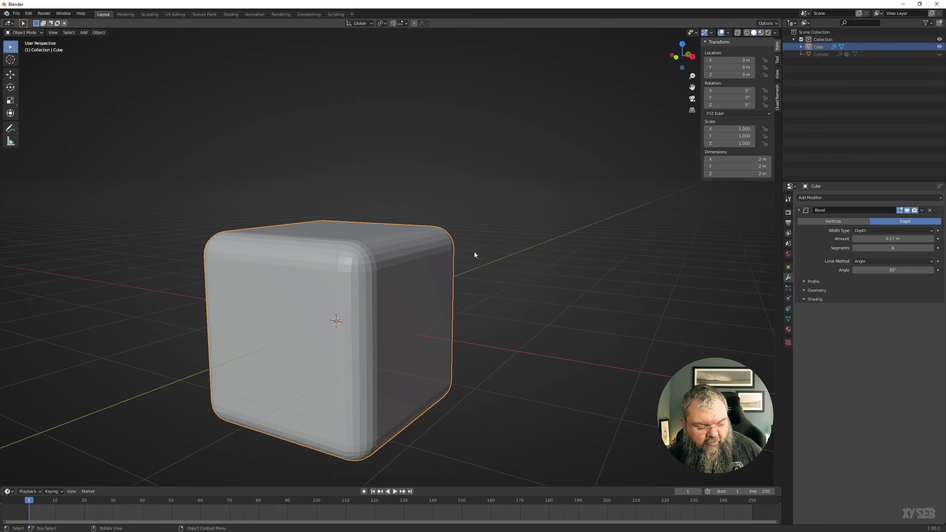
{"action": "left_click", "coordinate": [855, 248]}
{"action": "left_click", "coordinate": [855, 248]}
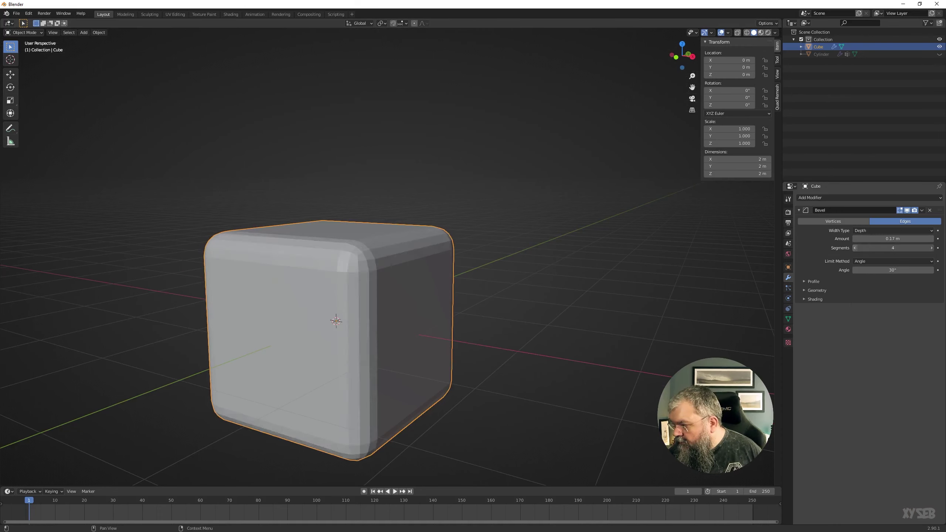
{"action": "left_click", "coordinate": [860, 247]}
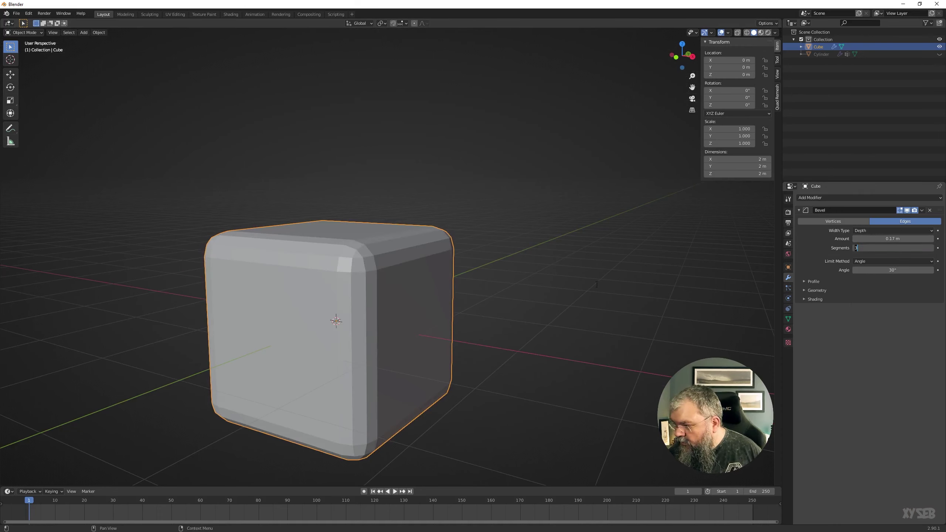
{"action": "key", "text": "Return"}
In Edit Mode, add two horizontal loop cuts, one centred and one higher
{"action": "key", "text": "Tab"}
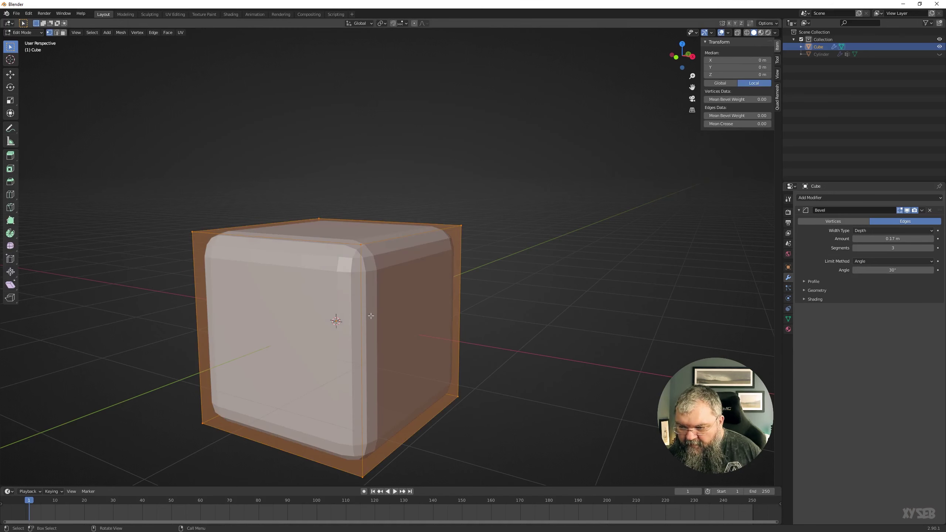
{"action": "key", "text": "ctrl+r"}
{"action": "left_click", "coordinate": [356, 337]}
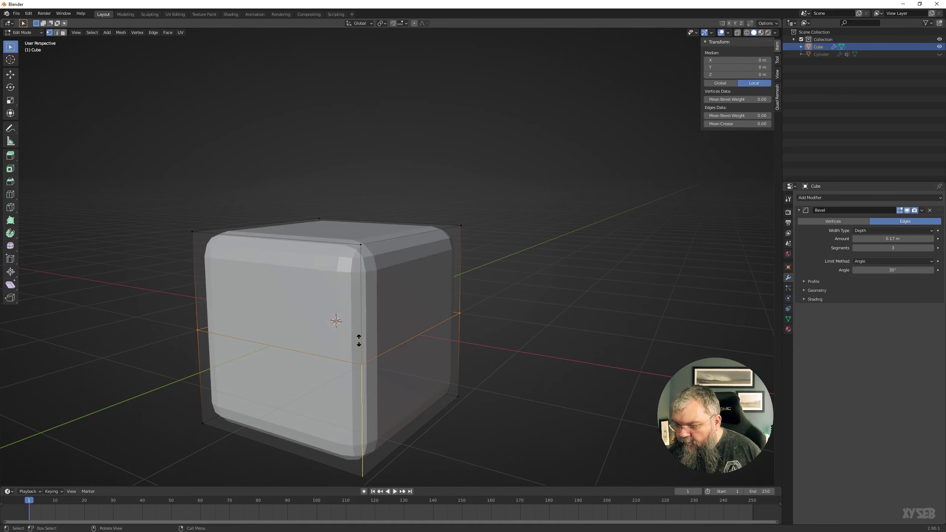
{"action": "right_click", "coordinate": [359, 340]}
{"action": "key", "text": "ctrl+r"}
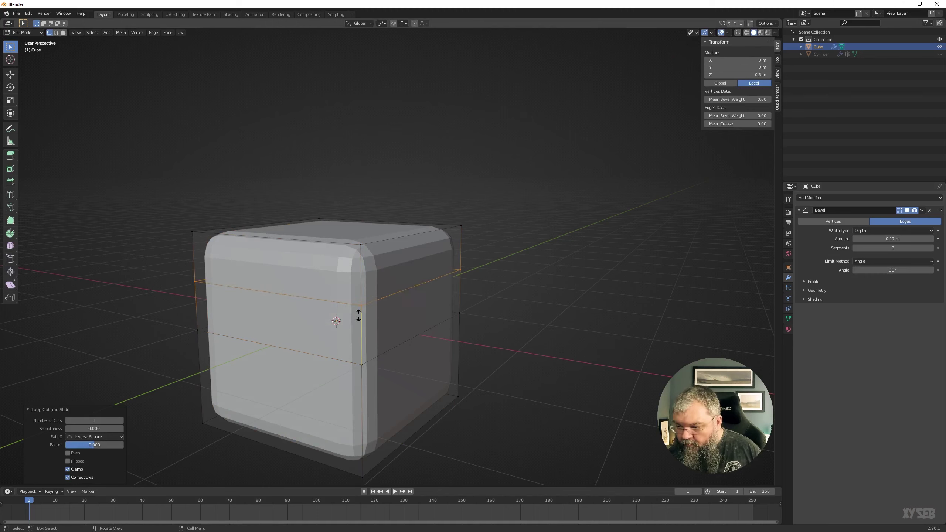
{"action": "left_click", "coordinate": [358, 318]}
{"action": "left_click", "coordinate": [347, 333]}
Box-select the cube's top section and scale it down to form a step
{"action": "left_click_drag", "start_coordinate": [154, 170], "coordinate": [509, 256]}
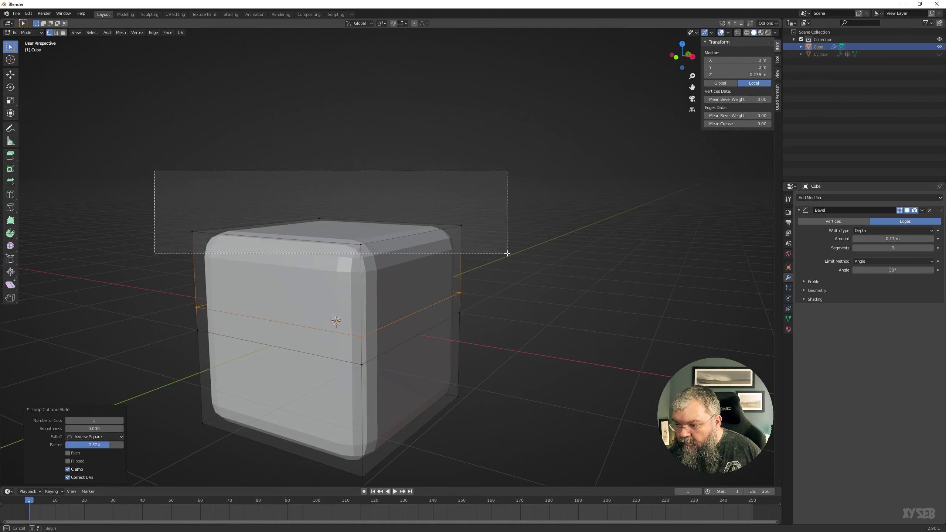
{"action": "key", "text": "s"}
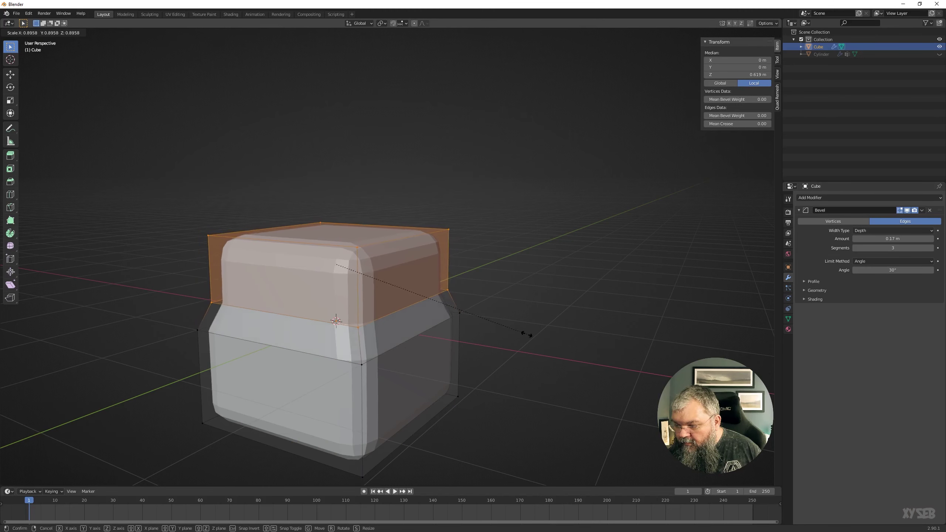
{"action": "left_click", "coordinate": [517, 332]}
{"action": "key", "text": "Tab"}
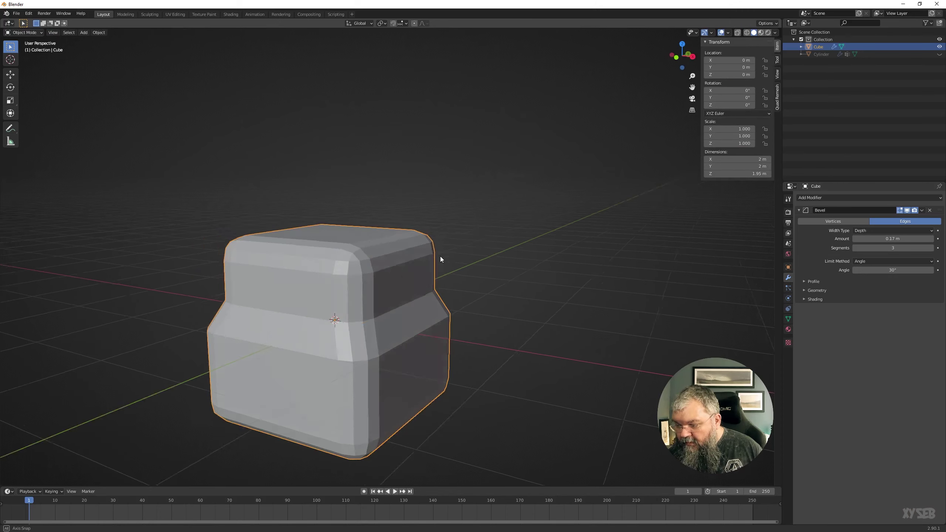
Switch the bevel limit method to None, then back to Angle
{"action": "middle_click_drag", "start_coordinate": [371, 279], "coordinate": [456, 257]}
{"action": "mouse_move", "coordinate": [264, 293]}
{"action": "middle_mouse_down"}
{"action": "mouse_move", "coordinate": [398, 318]}
{"action": "mouse_move", "coordinate": [307, 313]}
{"action": "mouse_move", "coordinate": [387, 320]}
{"action": "middle_mouse_up"}
{"action": "left_click", "coordinate": [880, 262]}
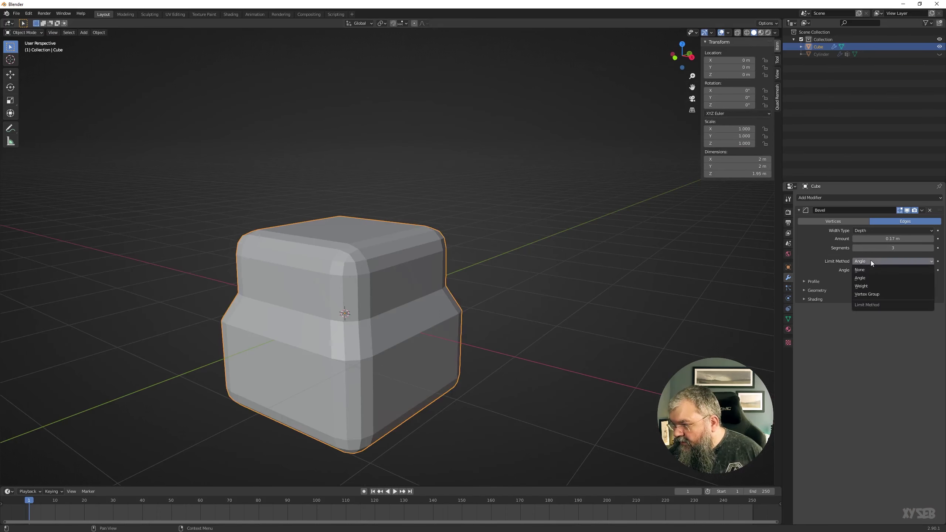
{"action": "left_click", "coordinate": [882, 270]}
{"action": "middle_click_drag", "start_coordinate": [426, 291], "coordinate": [347, 299]}
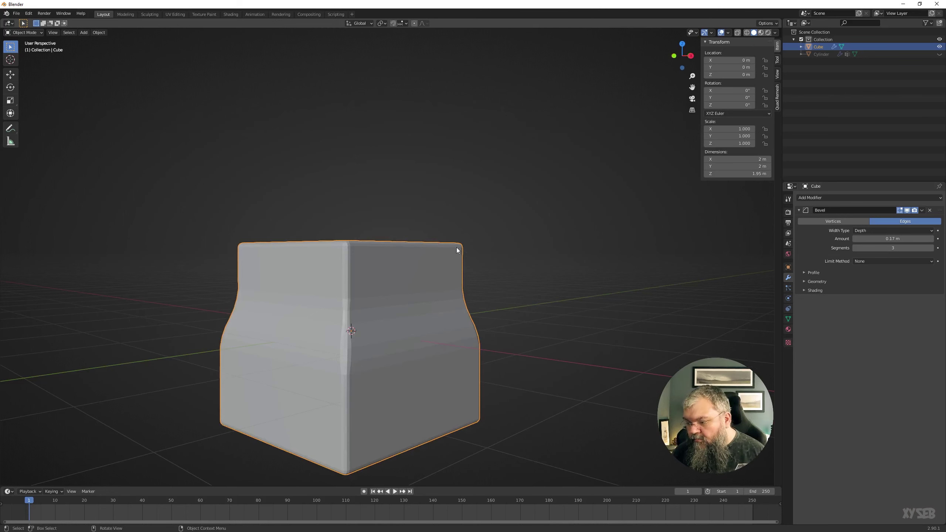
{"action": "middle_click_drag", "start_coordinate": [456, 247], "coordinate": [409, 253]}
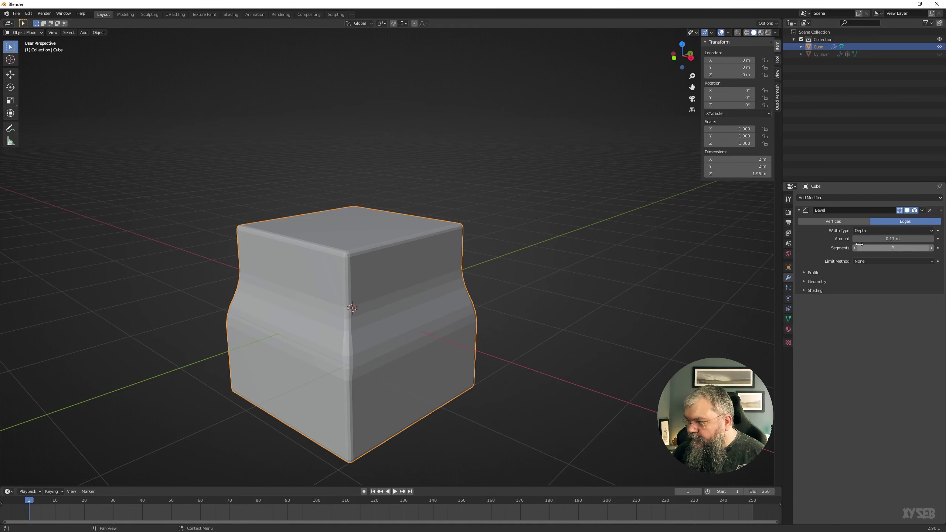
{"action": "left_click", "coordinate": [866, 259]}
{"action": "left_click", "coordinate": [867, 275]}
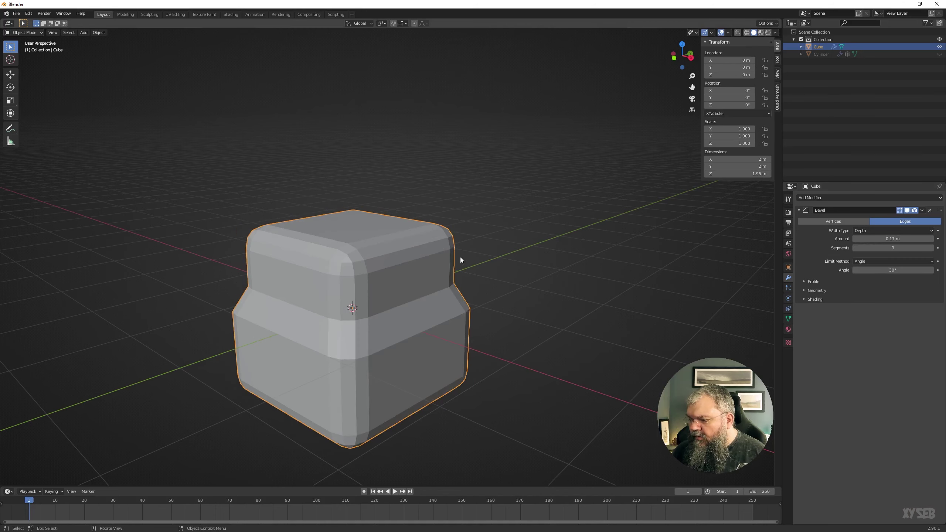
{"action": "middle_click_drag", "start_coordinate": [381, 290], "coordinate": [397, 275]}
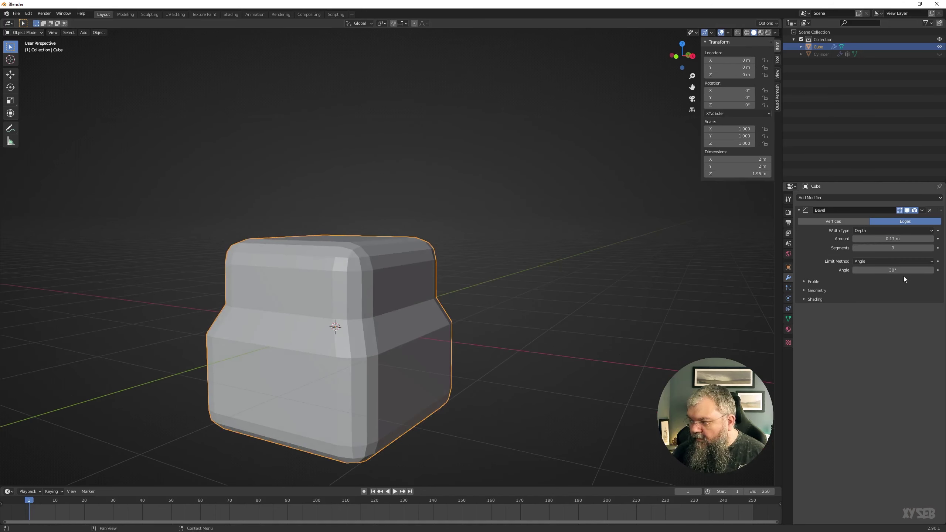
Try bevel angle thresholds near 0° and 100°, settling on 29°
{"action": "left_click_drag", "start_coordinate": [882, 267], "coordinate": [889, 270]}
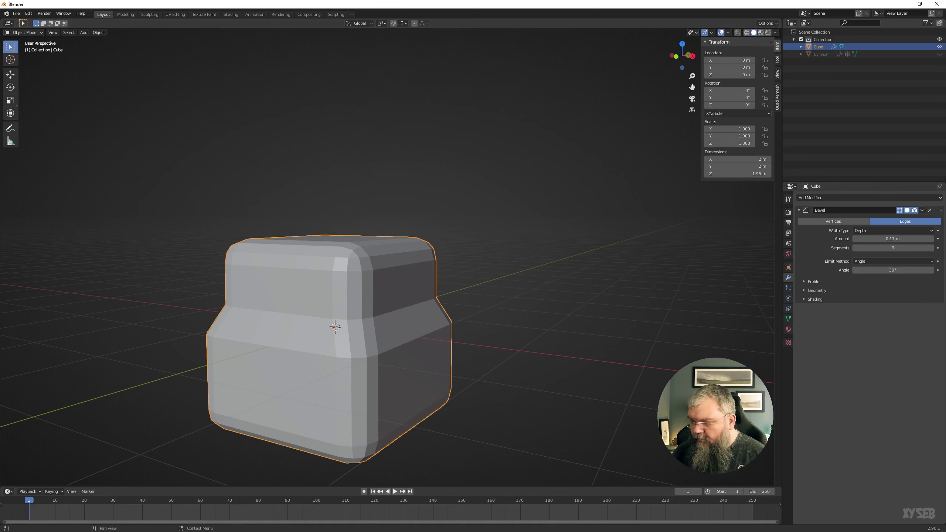
{"action": "left_click_drag", "start_coordinate": [880, 269], "coordinate": [884, 270]}
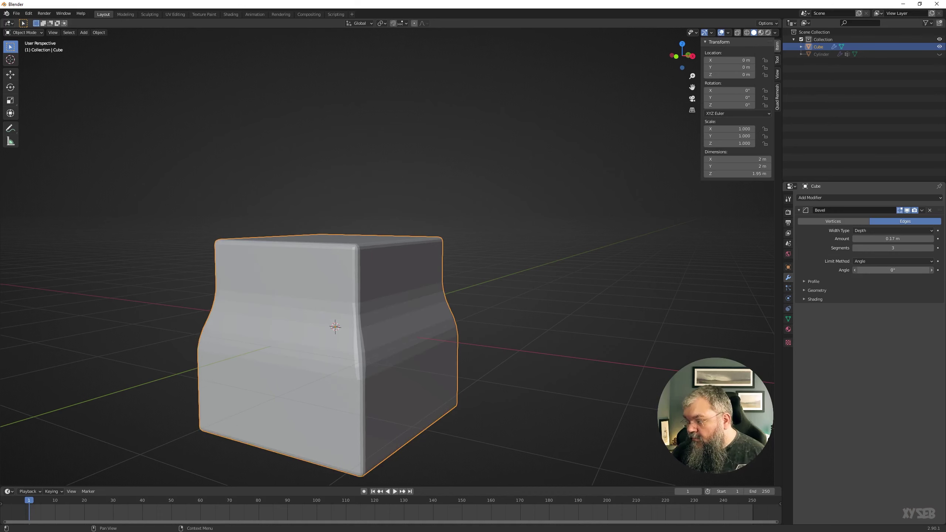
{"action": "type", "text": "100"}
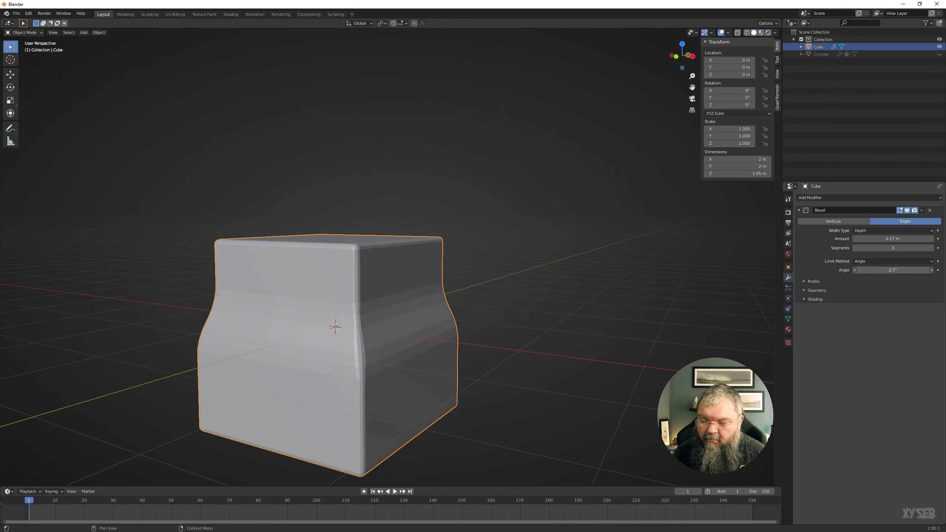
{"action": "key", "text": "Return"}
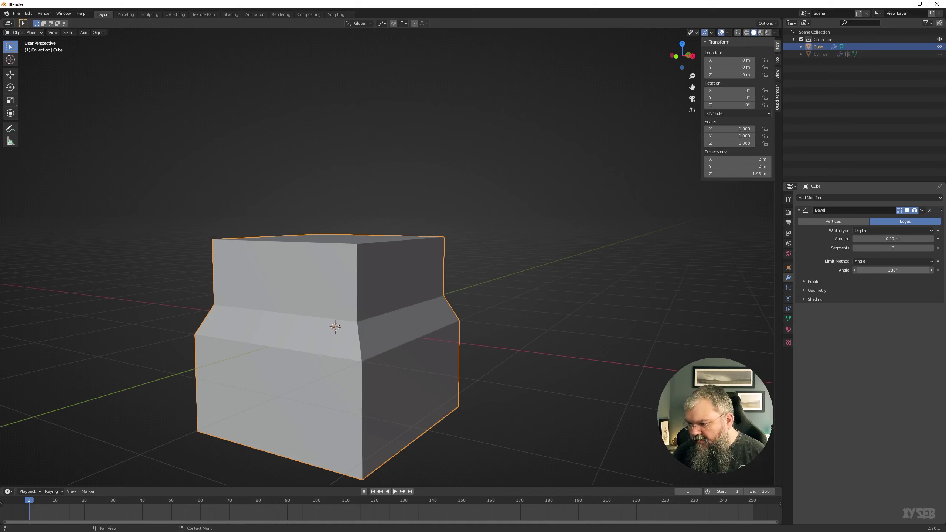
{"action": "left_click_drag", "start_coordinate": [893, 270], "coordinate": [867, 270]}
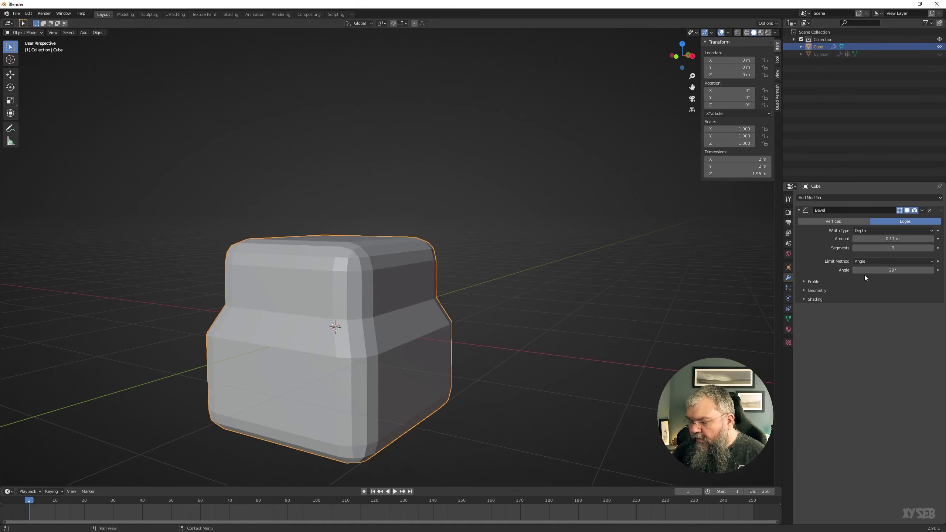
{"action": "left_click", "coordinate": [871, 263]}
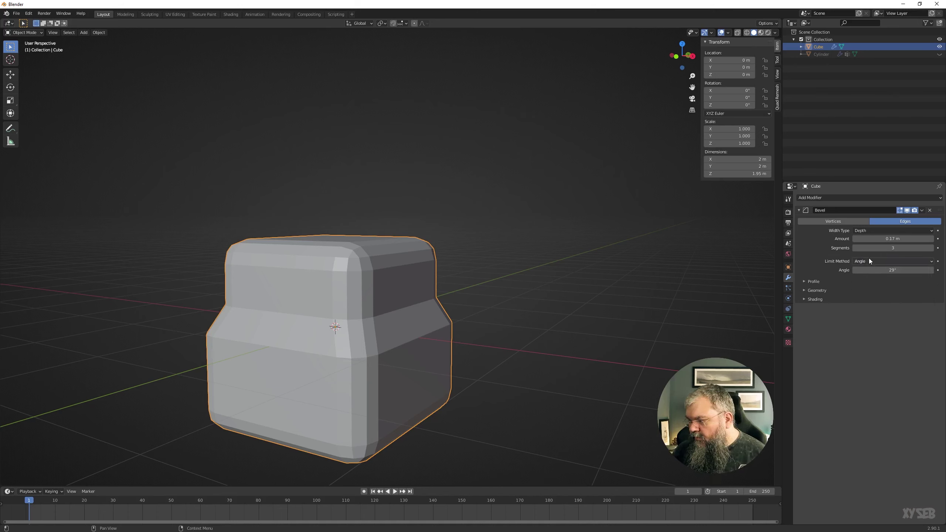
{"action": "left_click", "coordinate": [880, 261]}
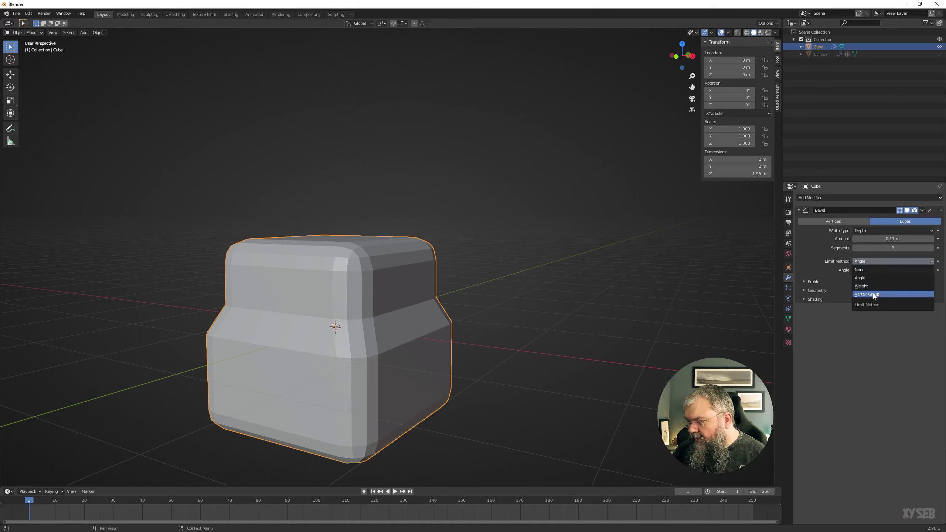
Limit the bevel by Vertex Group and assign the middle edge loop to a new group
{"action": "left_click", "coordinate": [873, 294]}
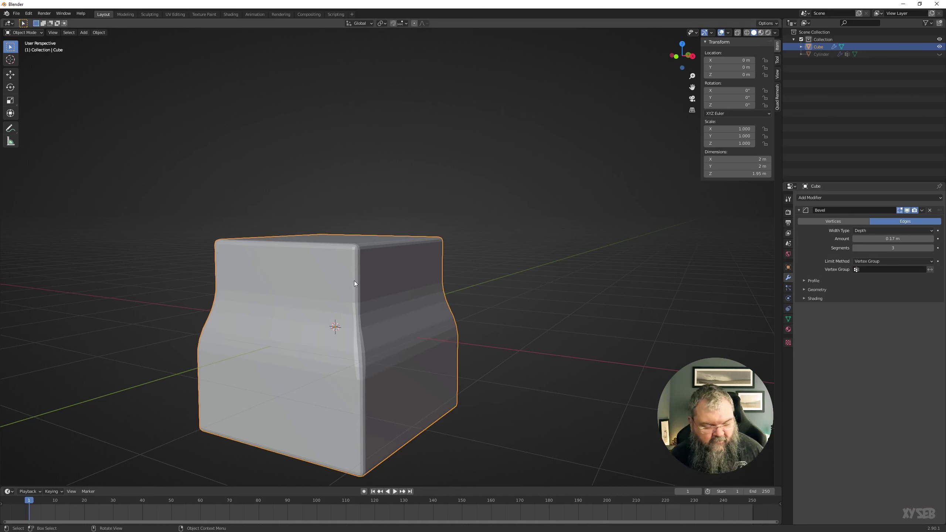
{"action": "key", "text": "Tab"}
{"action": "left_click", "coordinate": [393, 348], "text": "alt"}
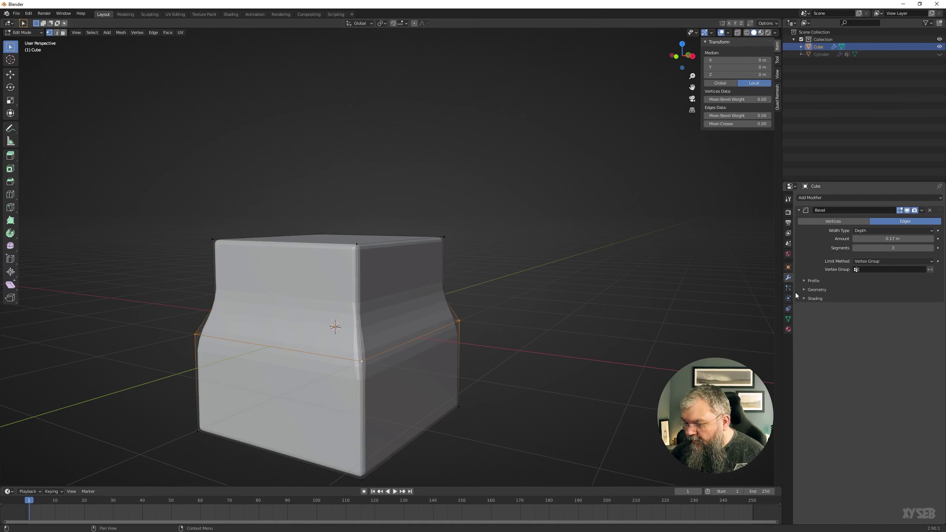
{"action": "left_click", "coordinate": [788, 318]}
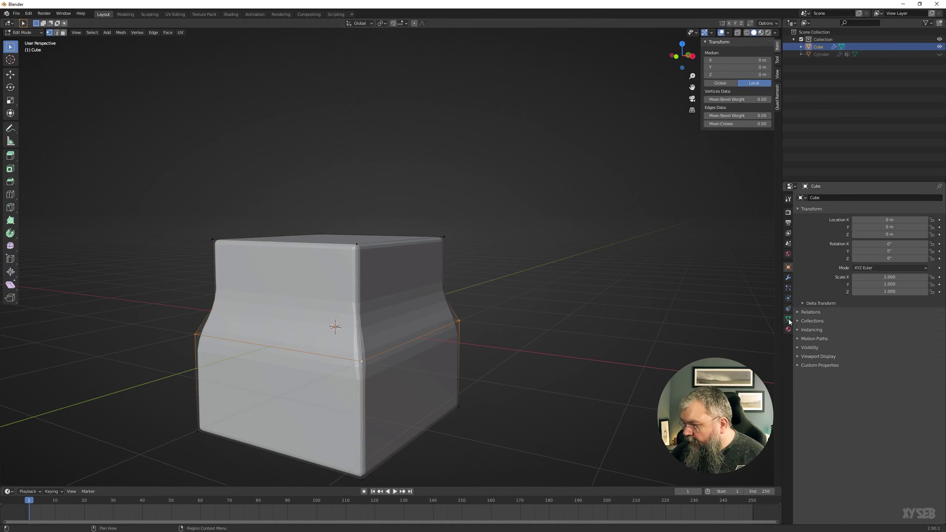
{"action": "left_click", "coordinate": [938, 220]}
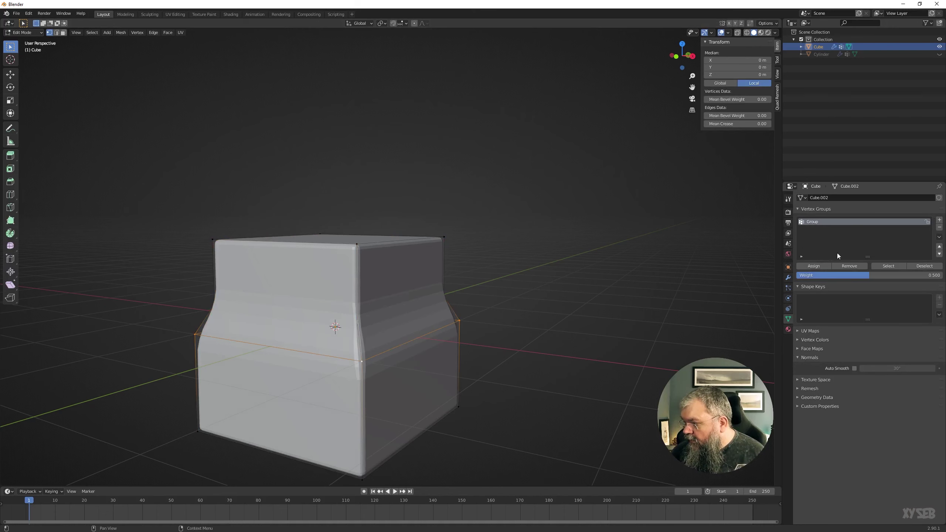
{"action": "left_click", "coordinate": [813, 266]}
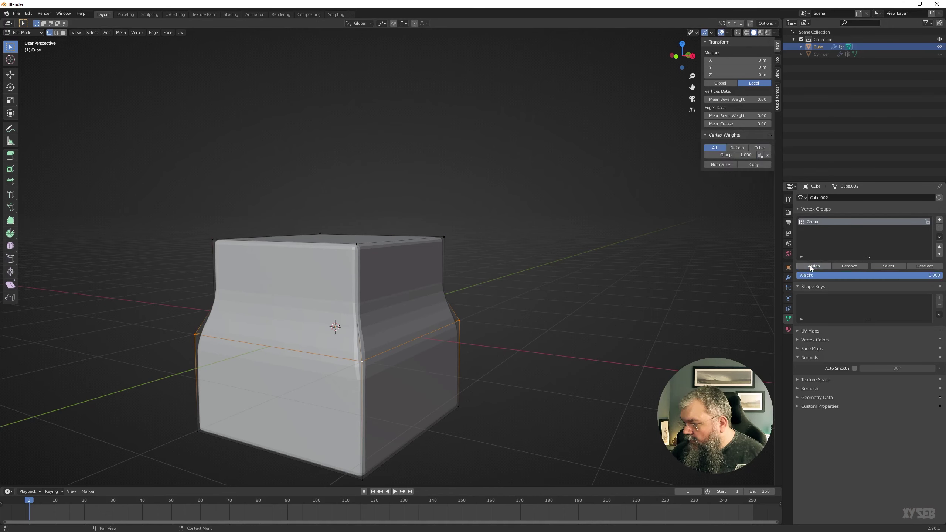
{"action": "key", "text": "Tab"}
Set 'Group' as the bevel's vertex group, inspect it, then clear it
{"action": "left_click", "coordinate": [788, 277]}
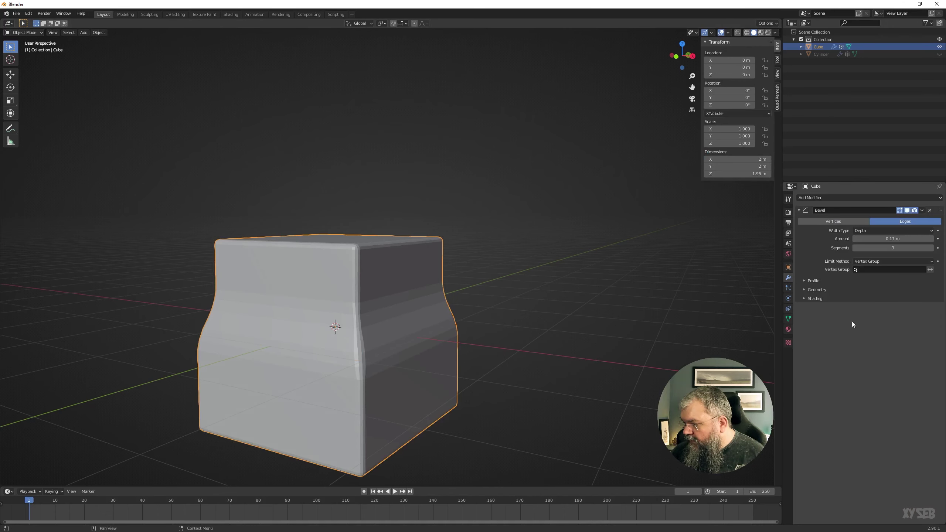
{"action": "left_click", "coordinate": [879, 269]}
{"action": "mouse_move", "coordinate": [381, 338]}
{"action": "middle_mouse_down"}
{"action": "mouse_move", "coordinate": [445, 317]}
{"action": "mouse_move", "coordinate": [402, 311]}
{"action": "middle_mouse_up"}
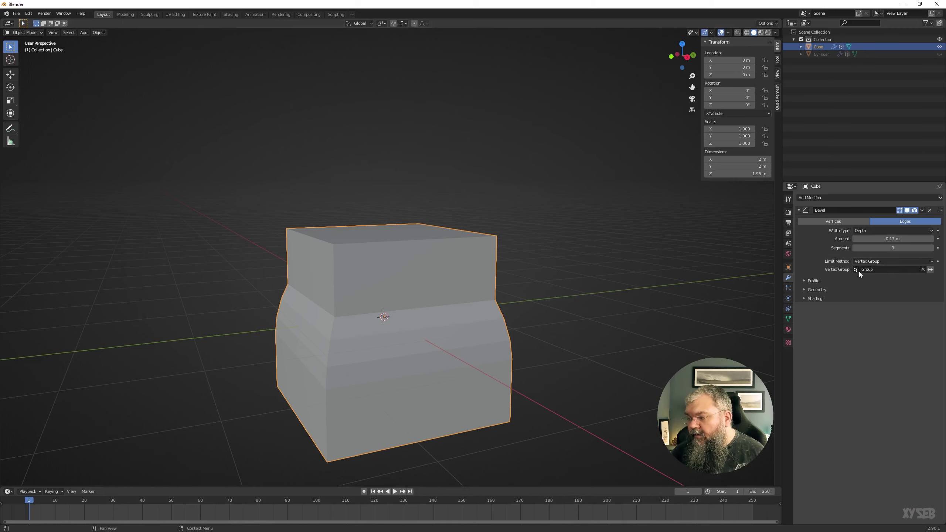
{"action": "middle_click_drag", "start_coordinate": [518, 337], "coordinate": [460, 323]}
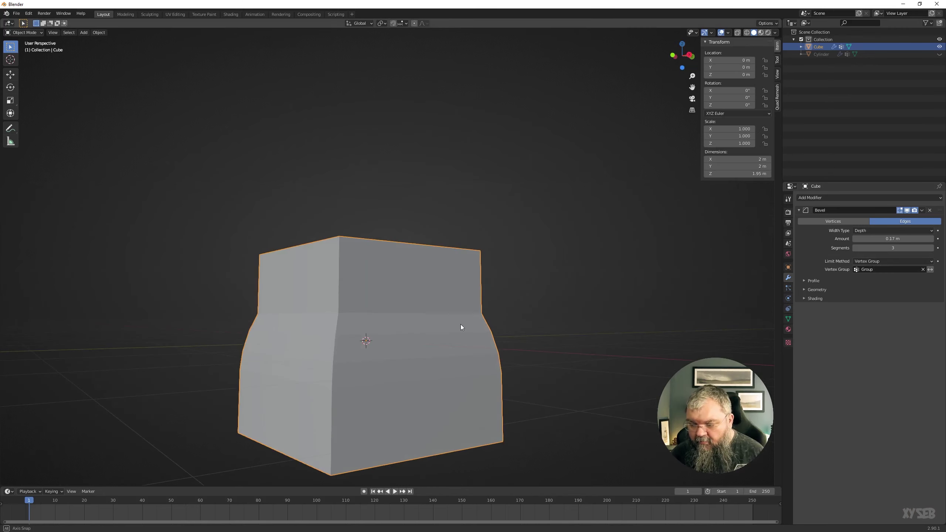
{"action": "left_click", "coordinate": [890, 269]}
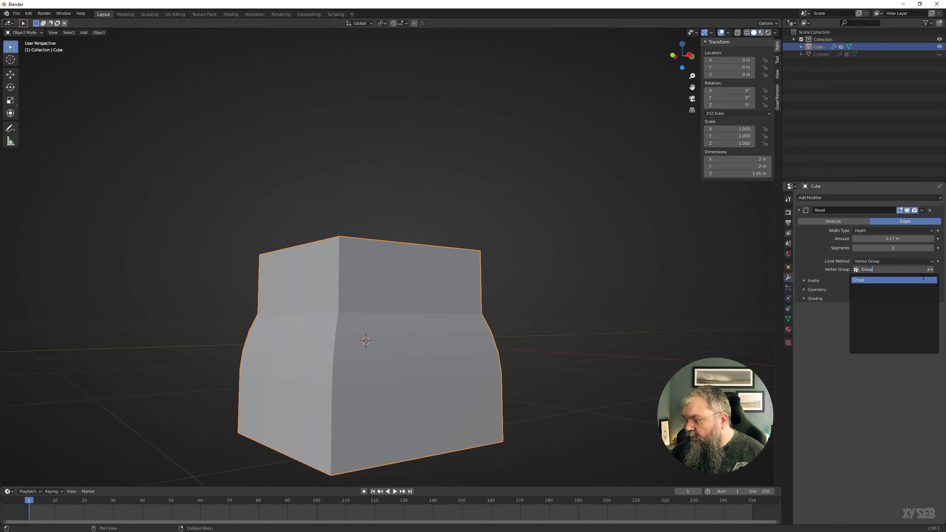
{"action": "left_click", "coordinate": [924, 279]}
{"action": "left_click", "coordinate": [923, 269]}
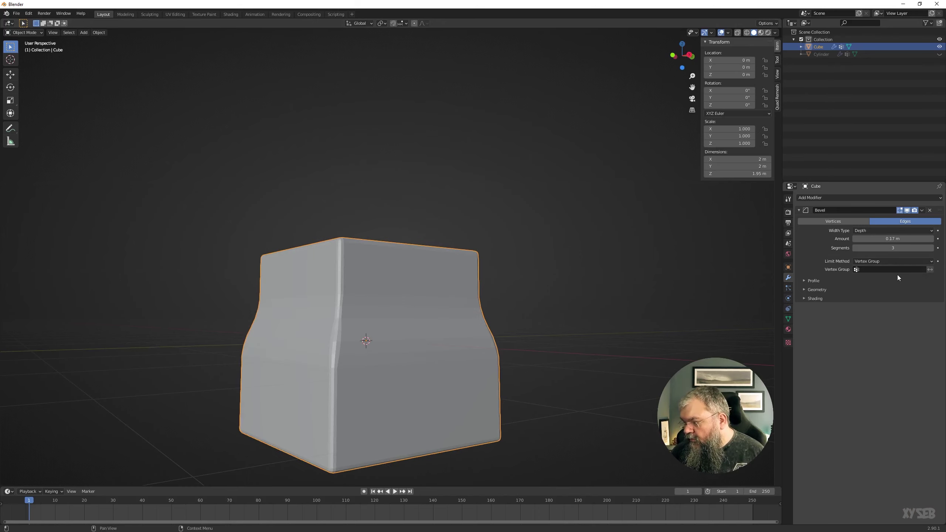
{"action": "left_click", "coordinate": [865, 262]}
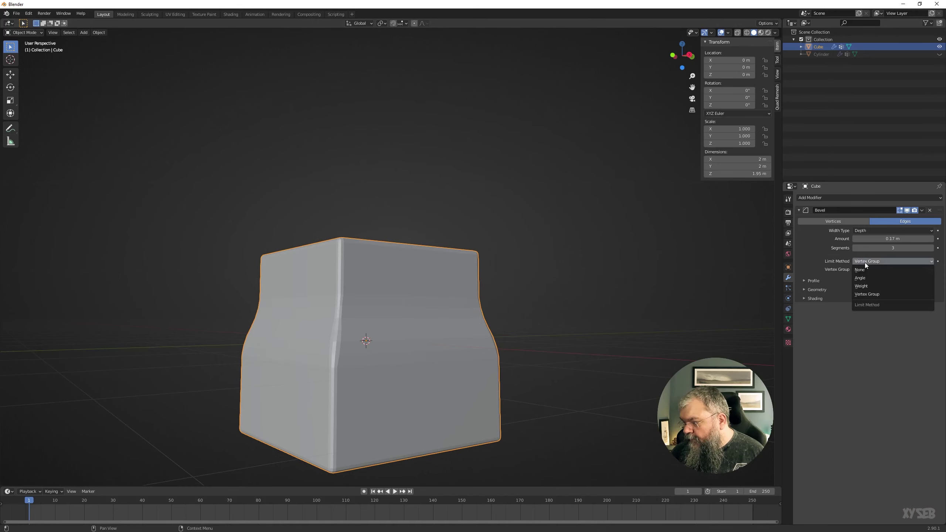
Limit the bevel by Weight and select the upper block's four top edges in edge mode
{"action": "left_click", "coordinate": [870, 285]}
{"action": "mouse_move", "coordinate": [322, 220]}
{"action": "middle_mouse_down"}
{"action": "mouse_move", "coordinate": [157, 253]}
{"action": "mouse_move", "coordinate": [319, 241]}
{"action": "mouse_move", "coordinate": [335, 275]}
{"action": "mouse_move", "coordinate": [352, 257]}
{"action": "middle_mouse_up"}
{"action": "key", "text": "Tab"}
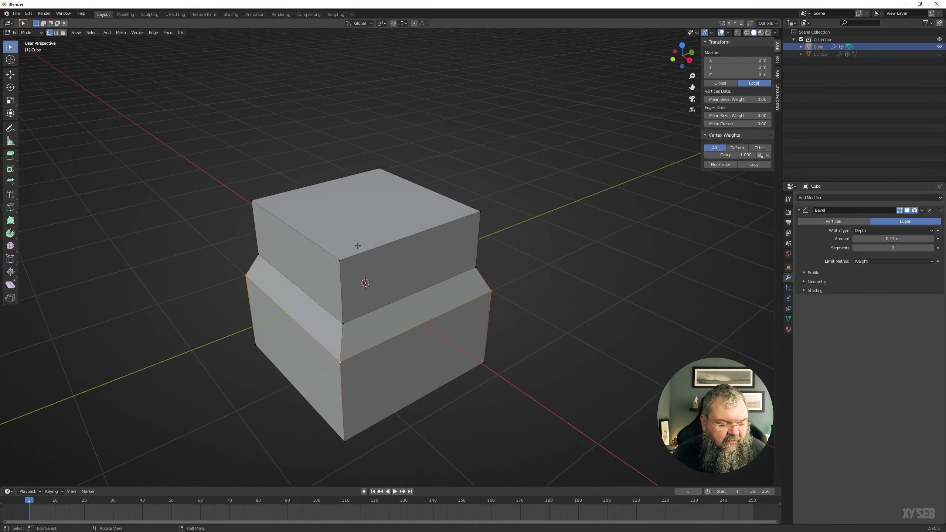
{"action": "key", "text": "2"}
{"action": "left_click", "coordinate": [379, 247]}
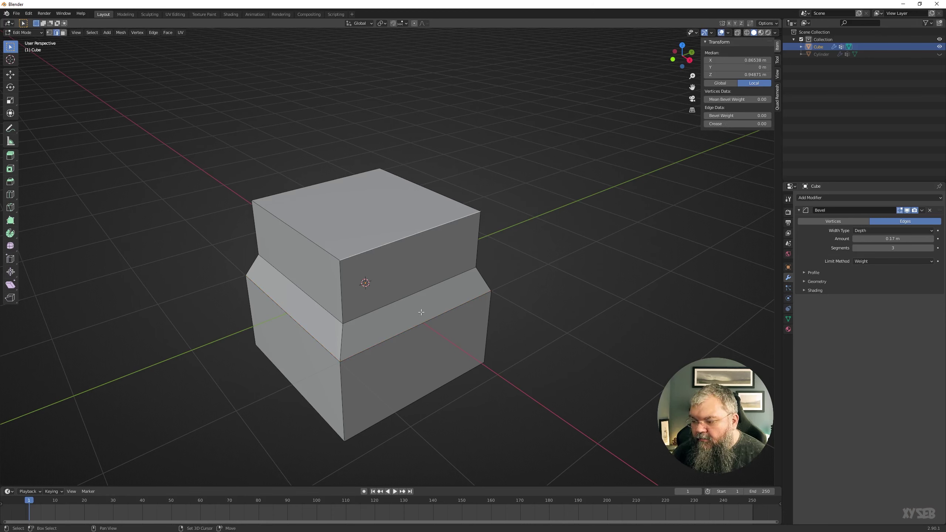
{"action": "left_click", "coordinate": [387, 303], "text": "shift"}
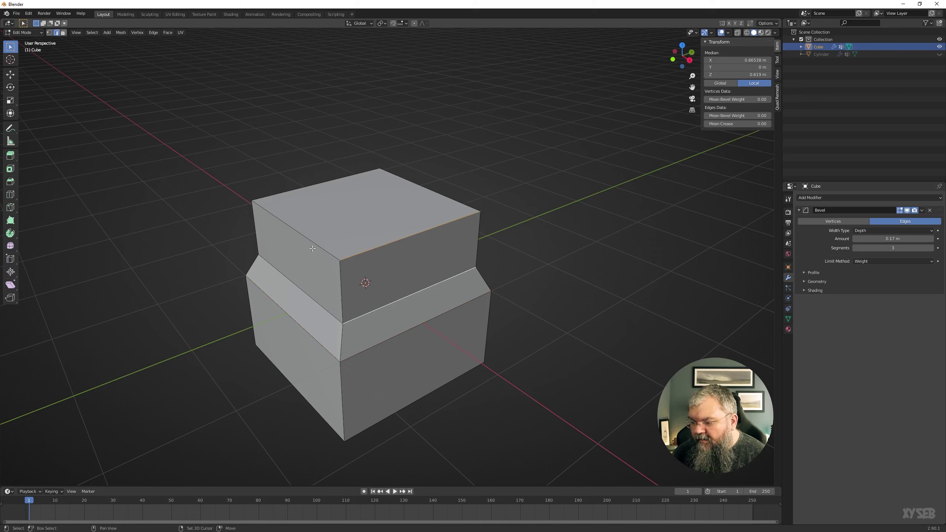
{"action": "left_click", "coordinate": [371, 252]}
{"action": "left_click", "coordinate": [321, 184], "text": "shift"}
{"action": "left_click", "coordinate": [428, 180], "text": "shift"}
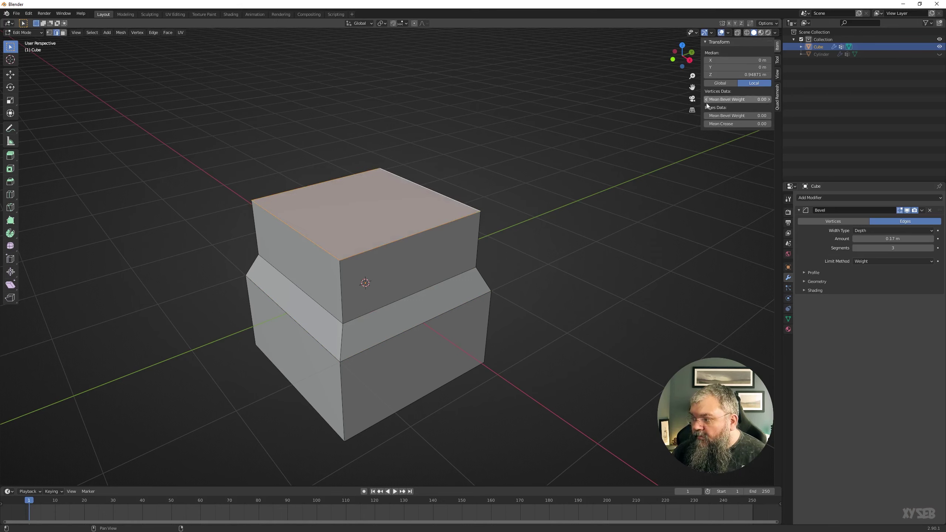
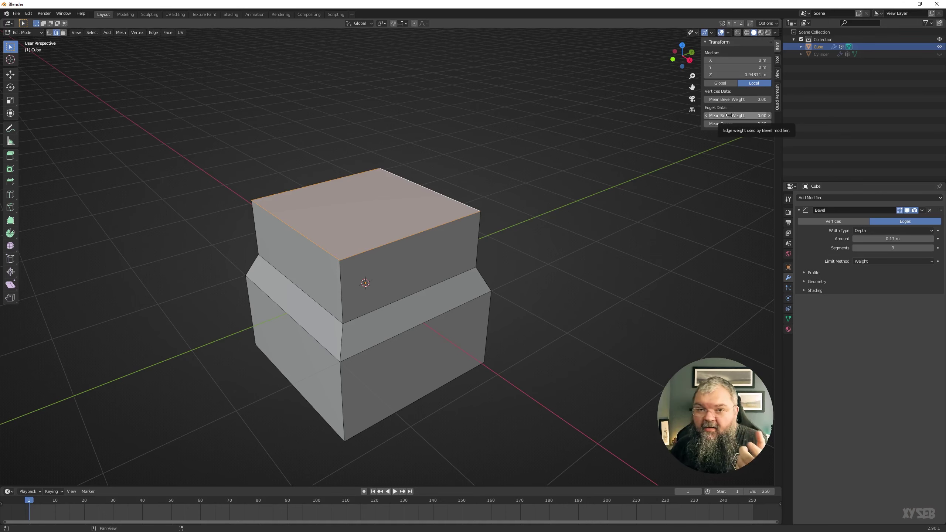
Set the selected top edges' mean bevel weight to 1.00
{"action": "left_click", "coordinate": [735, 116]}
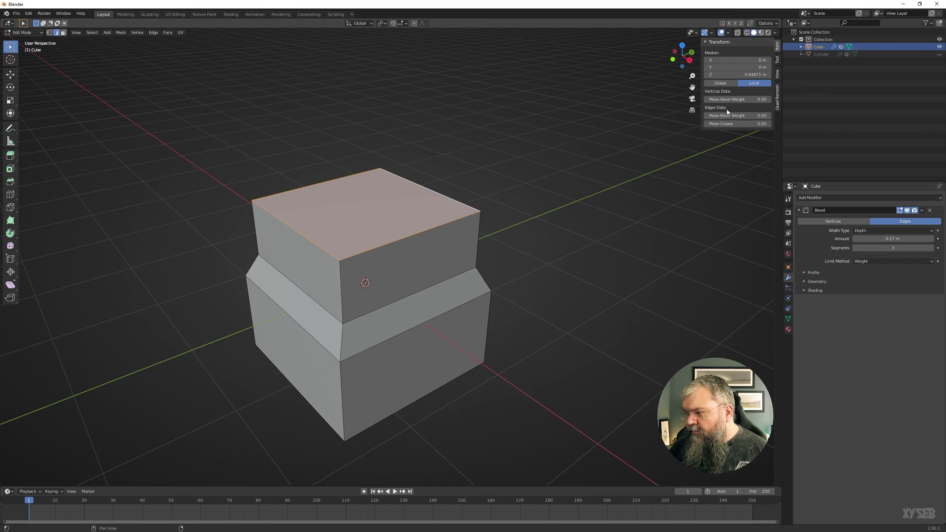
{"action": "type", "text": "1"}
{"action": "key", "text": "Return"}
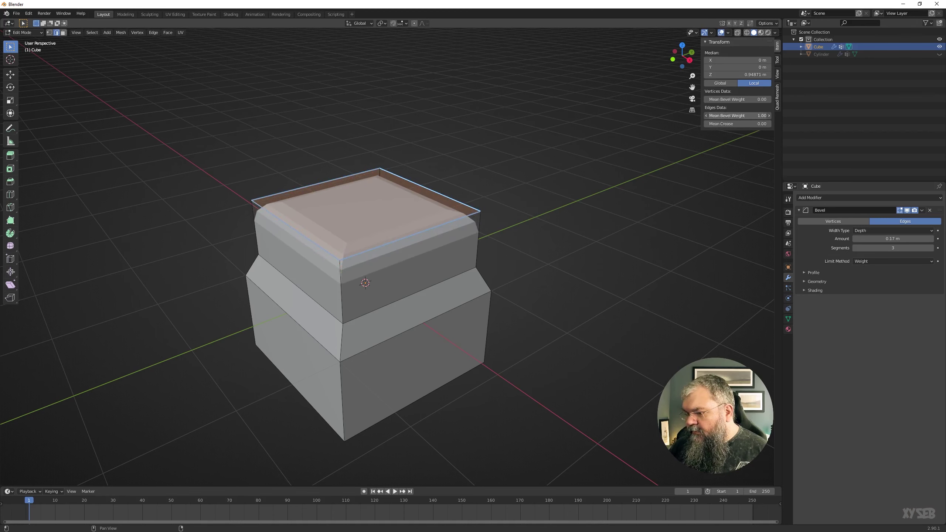
{"action": "mouse_move", "coordinate": [735, 115]}
{"action": "left_mouse_down"}
{"action": "mouse_move", "coordinate": [722, 116]}
{"action": "mouse_move", "coordinate": [737, 110]}
{"action": "left_mouse_up"}
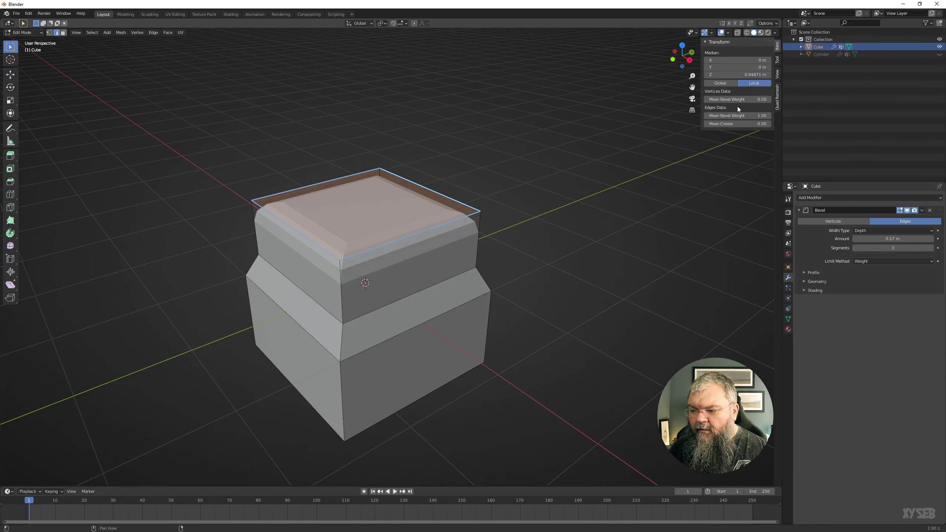
{"action": "left_click", "coordinate": [741, 116]}
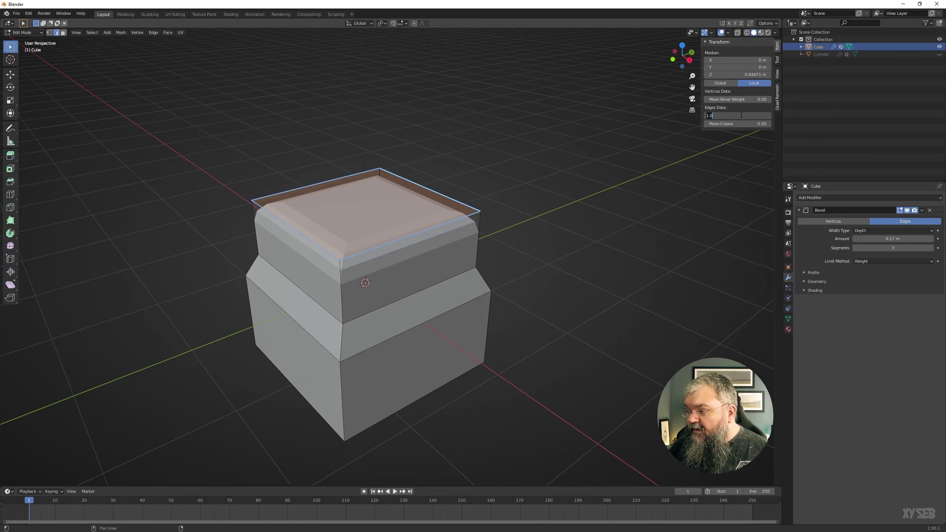
Raise the Bevel modifier amount to 0.2 m and lower the edges' bevel weight to 0.50
{"action": "left_click", "coordinate": [900, 239]}
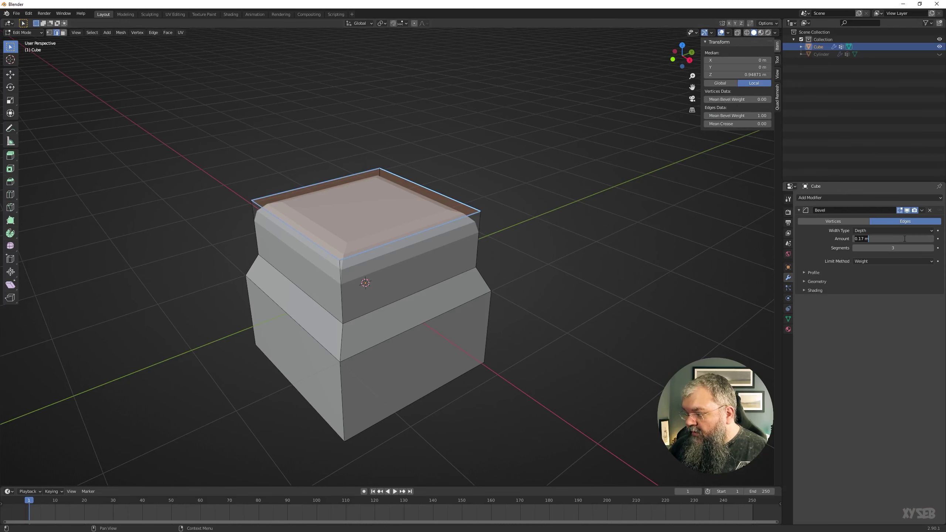
{"action": "type", "text": "0.2"}
{"action": "key", "text": "Return"}
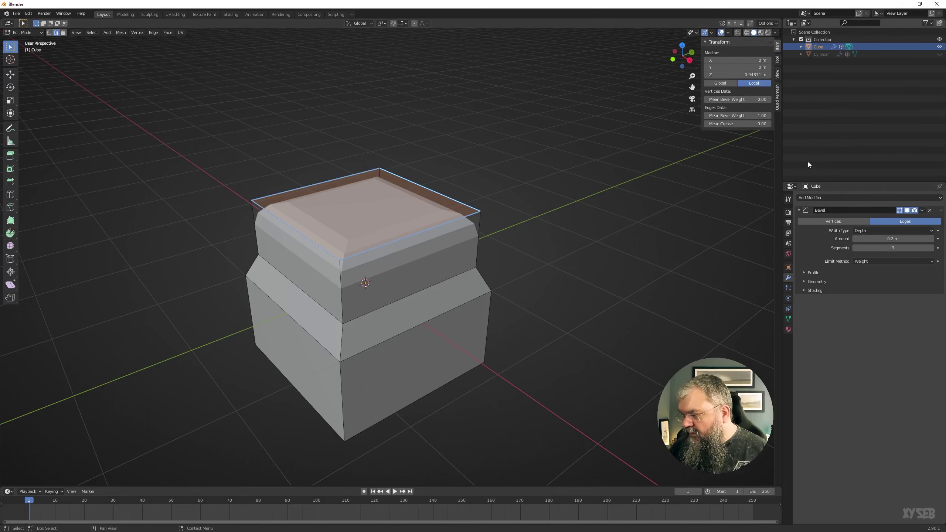
{"action": "left_click", "coordinate": [738, 116]}
{"action": "type", "text": "0.5"}
{"action": "key", "text": "Return"}
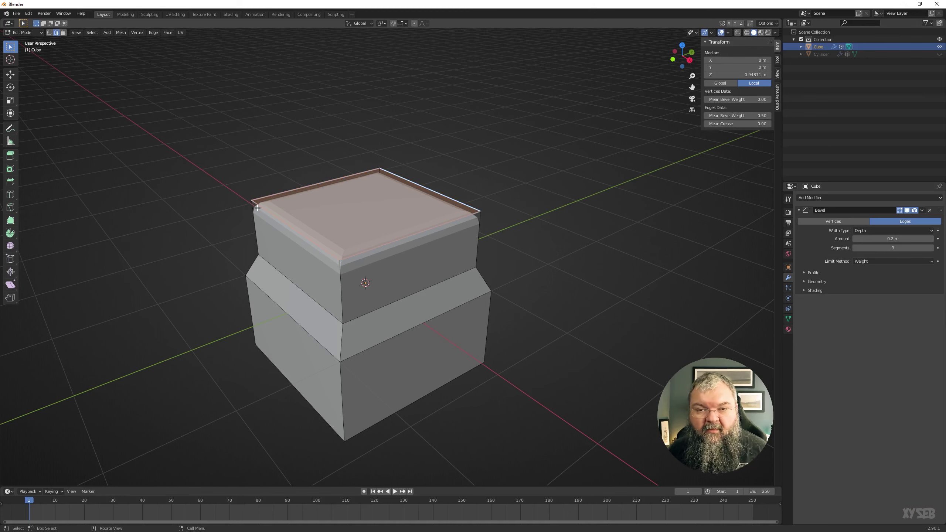
Give one front top edge a 1.00 bevel weight and three other top edges 0.09
{"action": "left_click", "coordinate": [388, 247]}
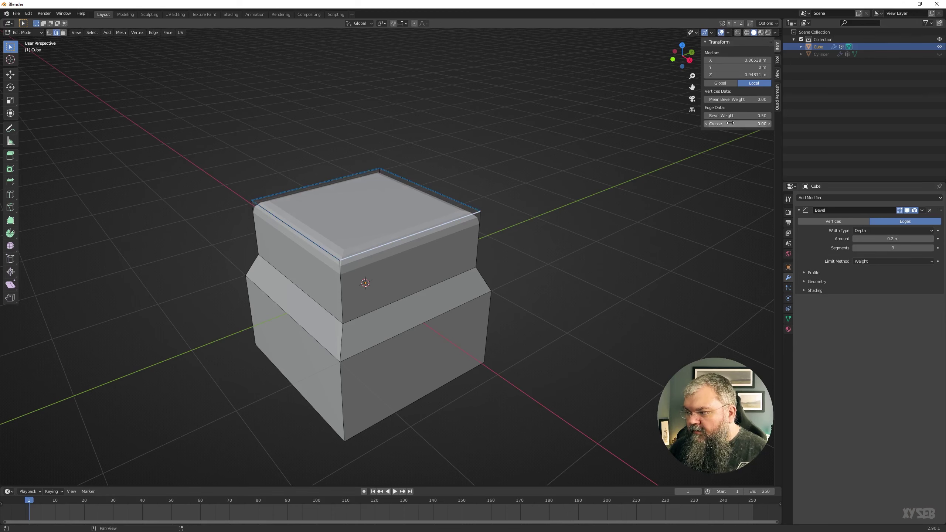
{"action": "left_click_drag", "start_coordinate": [729, 116], "coordinate": [767, 116]}
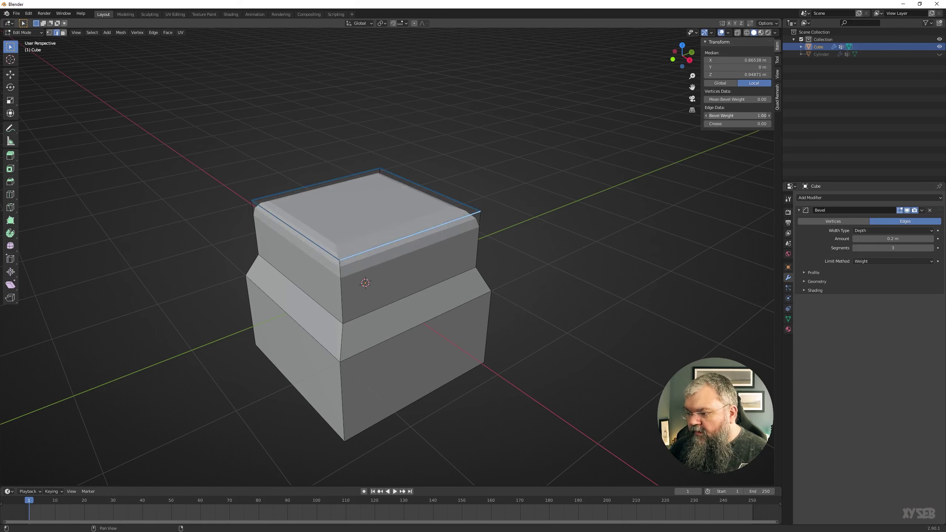
{"action": "left_click", "coordinate": [282, 190]}
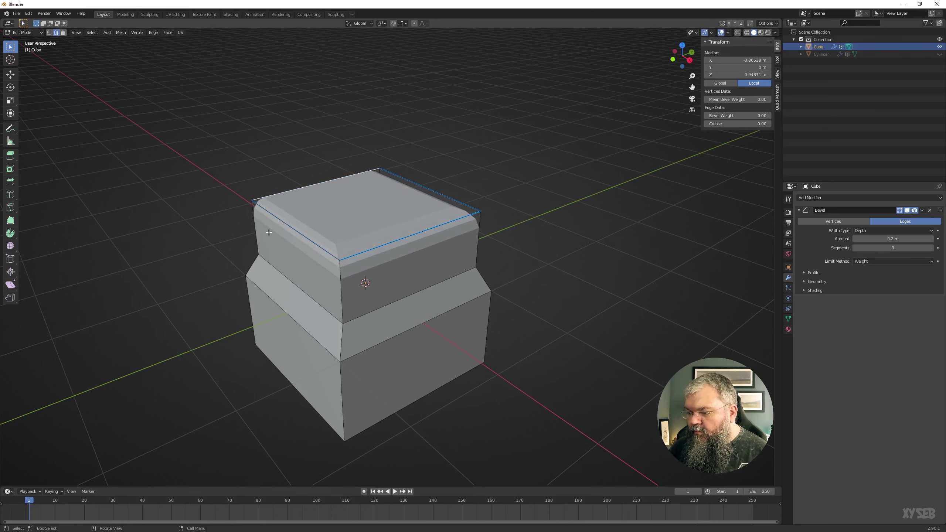
{"action": "left_click", "coordinate": [313, 223]}
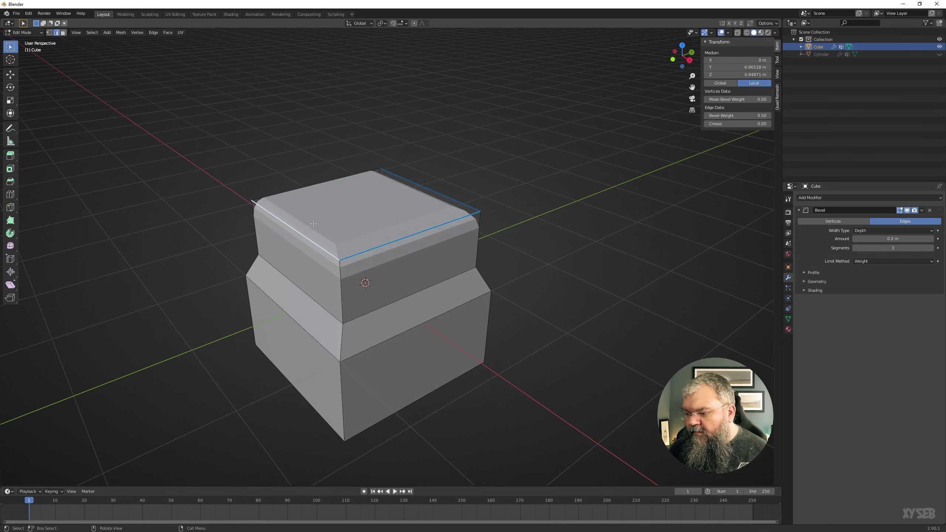
{"action": "left_click", "coordinate": [442, 194], "text": "shift"}
{"action": "left_click_drag", "start_coordinate": [738, 116], "coordinate": [715, 116]}
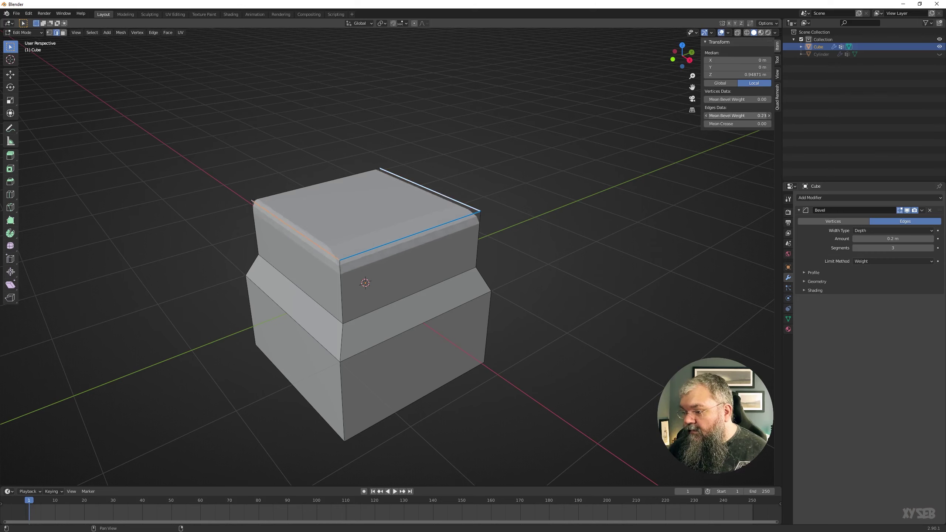
Orbit around the cube to inspect the mixed bevels, selecting the short right bevel edge
{"action": "middle_click_drag", "start_coordinate": [432, 184], "coordinate": [273, 231]}
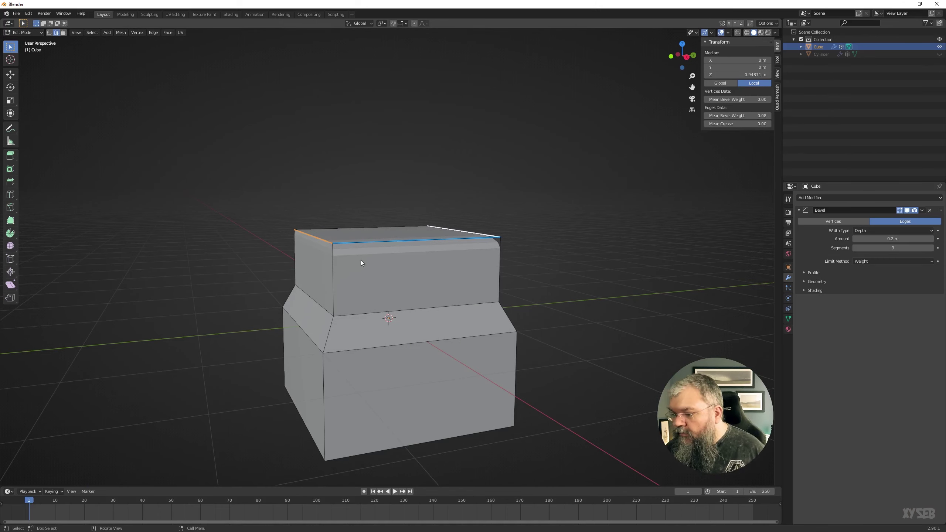
{"action": "mouse_move", "coordinate": [315, 228]}
{"action": "middle_mouse_down"}
{"action": "mouse_move", "coordinate": [346, 206]}
{"action": "mouse_move", "coordinate": [488, 223]}
{"action": "mouse_move", "coordinate": [374, 245]}
{"action": "middle_mouse_up"}
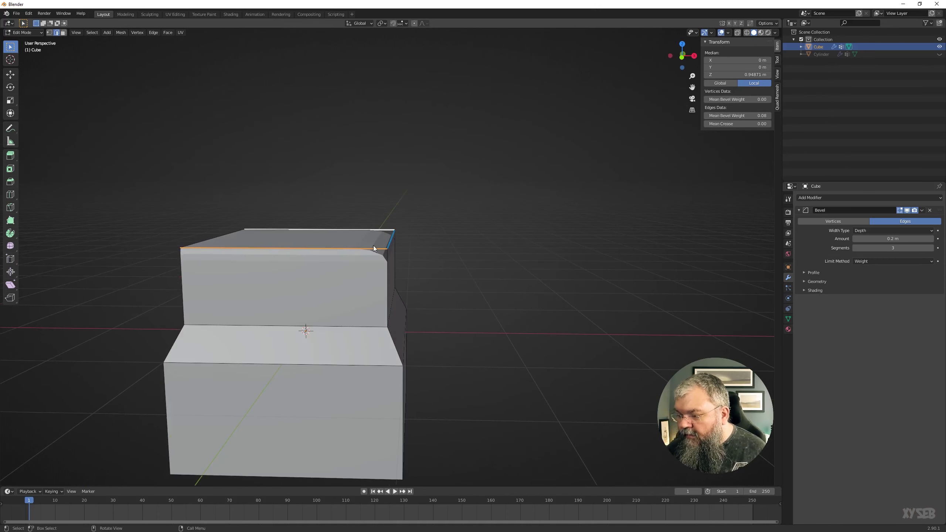
{"action": "left_click", "coordinate": [392, 243]}
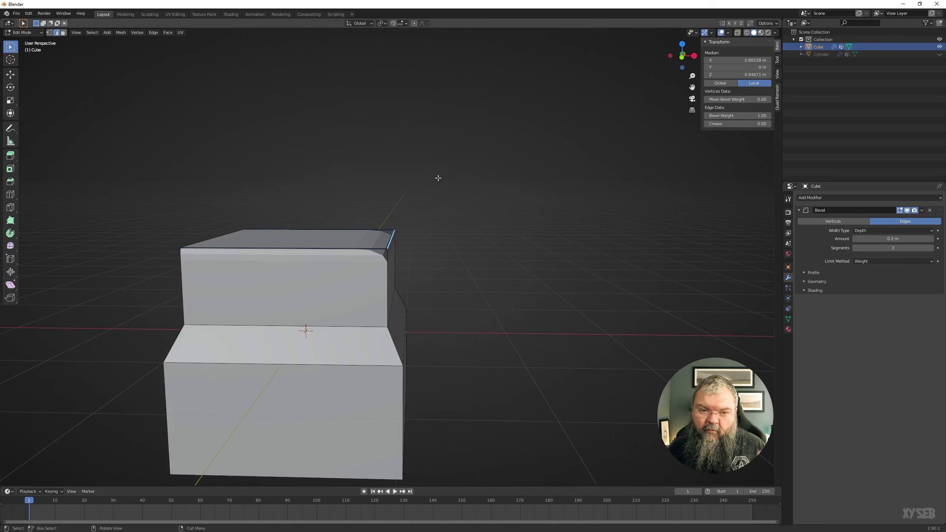
{"action": "middle_click_drag", "start_coordinate": [449, 273], "coordinate": [460, 203]}
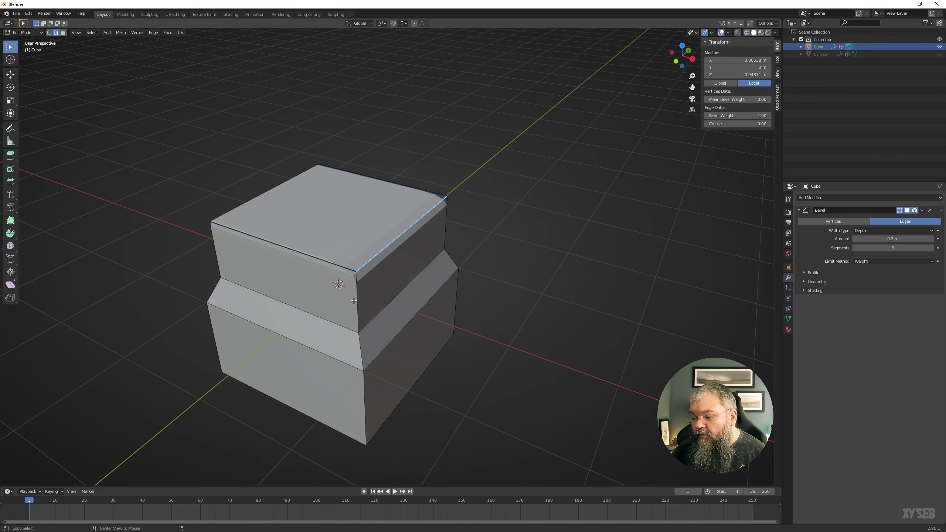
Select the left and right vertical edge loops and give them a crease
{"action": "left_click", "coordinate": [450, 232], "text": "alt"}
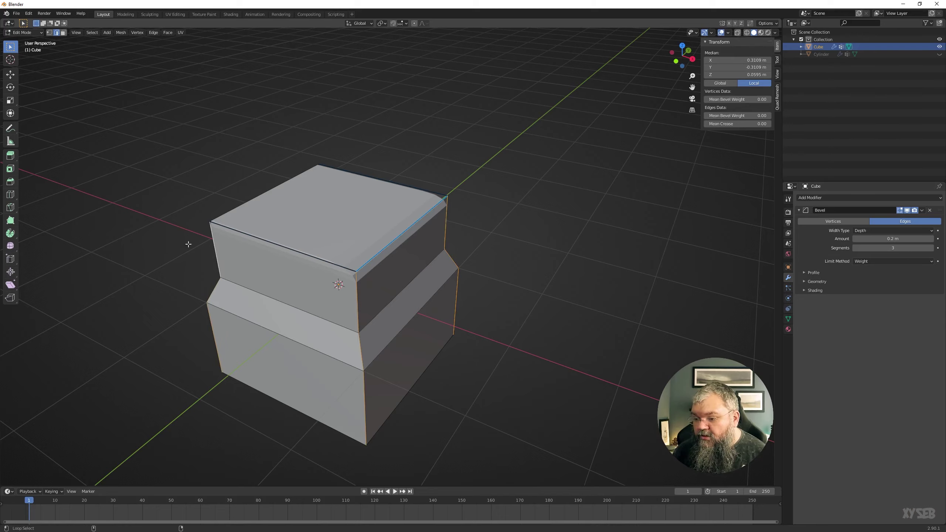
{"action": "middle_click_drag", "start_coordinate": [190, 243], "coordinate": [222, 385]}
{"action": "left_click", "coordinate": [243, 368], "text": "alt+shift"}
{"action": "scroll", "coordinate": [243, 367], "scroll_direction": "down", "scroll_amount": 3}
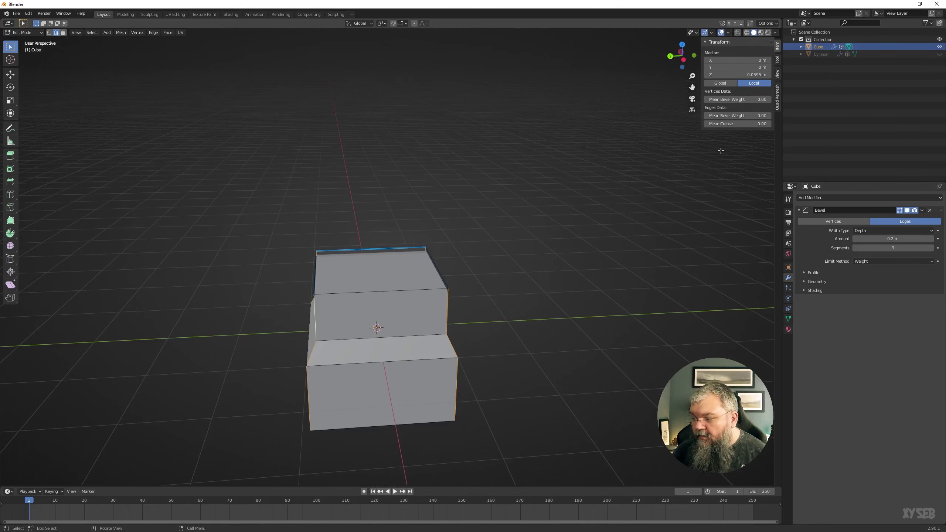
{"action": "left_click_drag", "start_coordinate": [730, 124], "coordinate": [741, 124]}
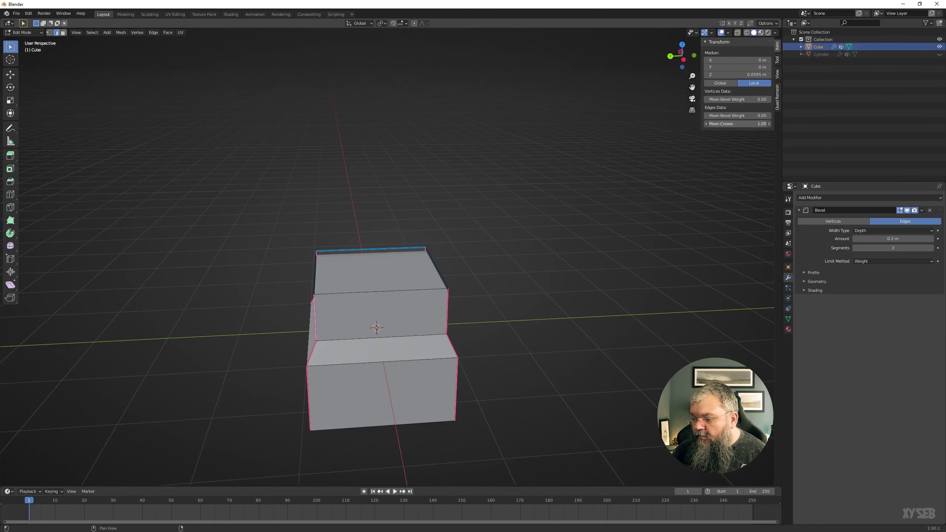
Give two more top edges a full 1.00 bevel weight
{"action": "middle_click_drag", "start_coordinate": [391, 261], "coordinate": [469, 260]}
{"action": "left_click", "coordinate": [469, 260]}
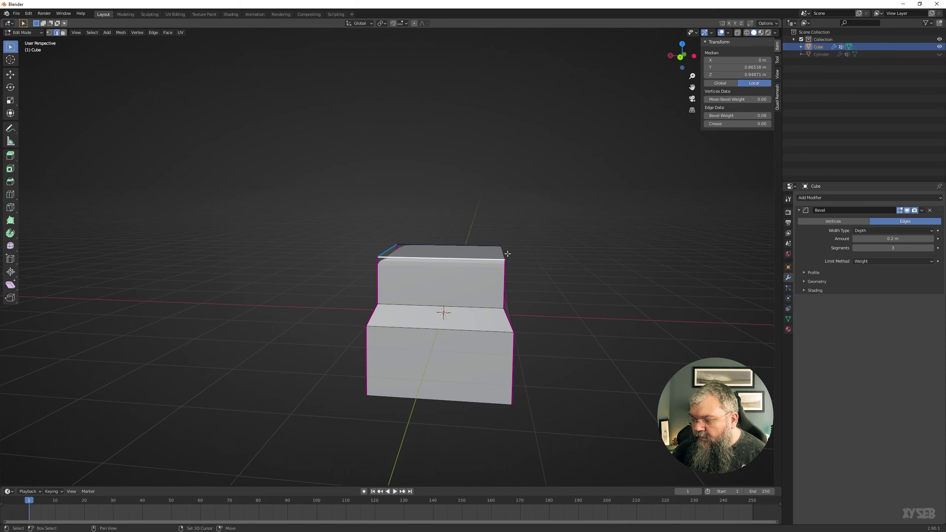
{"action": "left_click", "coordinate": [477, 245], "text": "shift"}
{"action": "left_click_drag", "start_coordinate": [729, 117], "coordinate": [767, 117]}
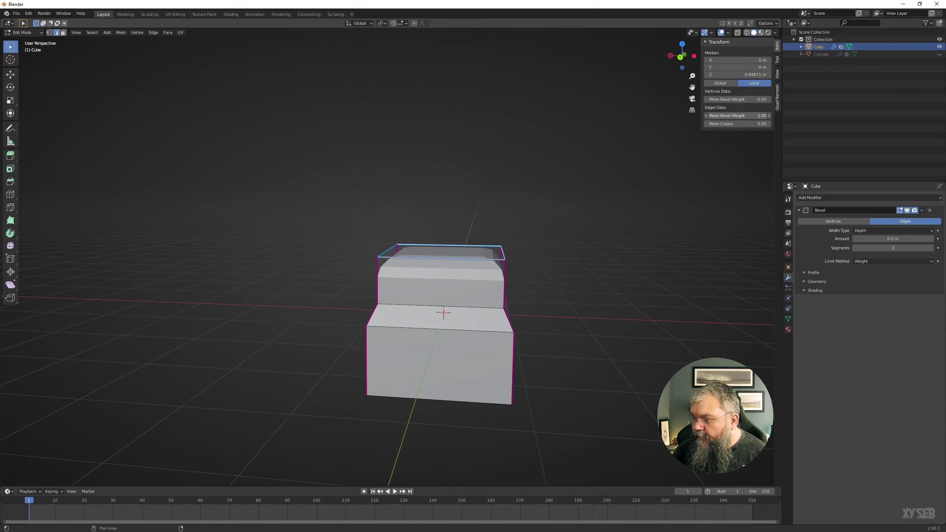
Select all edges, reset their crease to 0, and set bevel weight 1.00 everywhere
{"action": "middle_click_drag", "start_coordinate": [576, 186], "coordinate": [704, 144]}
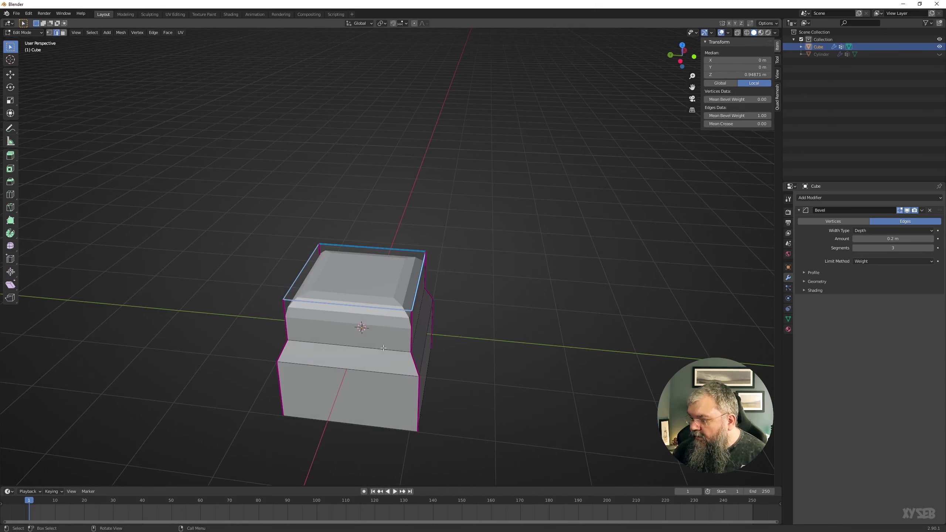
{"action": "left_click", "coordinate": [427, 298], "text": "alt"}
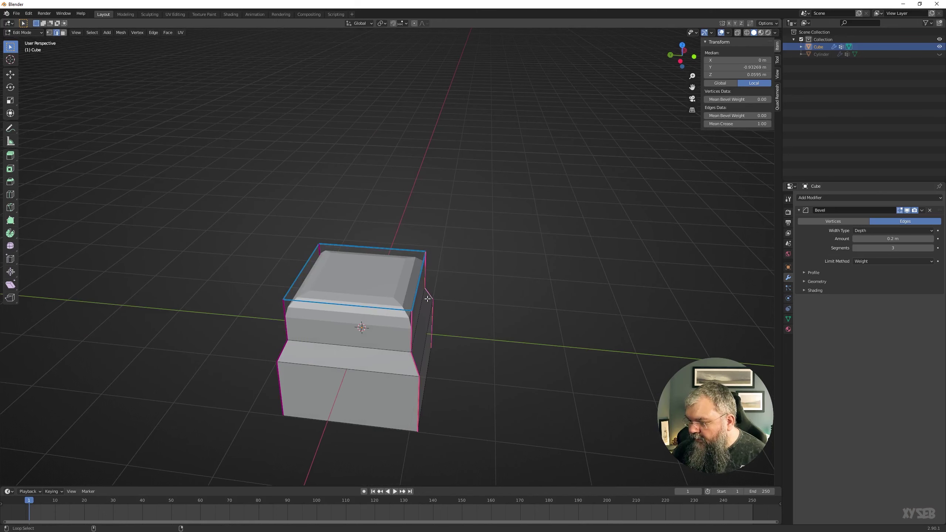
{"action": "left_click", "coordinate": [284, 325], "text": "alt+shift"}
{"action": "middle_click_drag", "start_coordinate": [259, 293], "coordinate": [321, 280]}
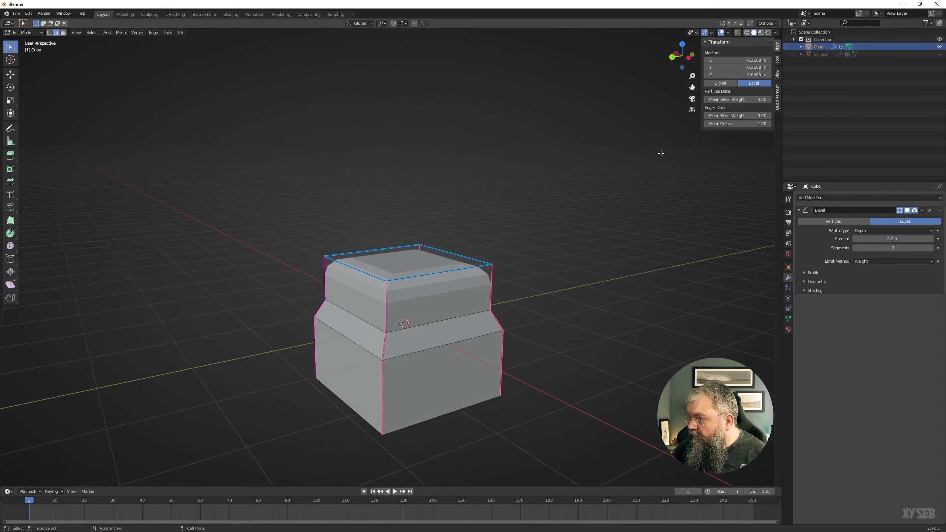
{"action": "key", "text": "a"}
{"action": "left_click_drag", "start_coordinate": [762, 126], "coordinate": [707, 126]}
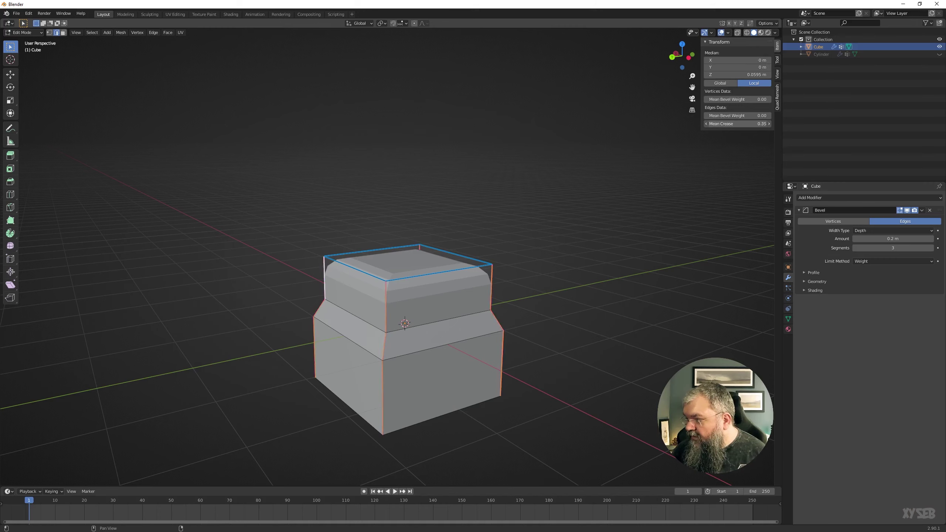
{"action": "middle_click_drag", "start_coordinate": [335, 306], "coordinate": [392, 303]}
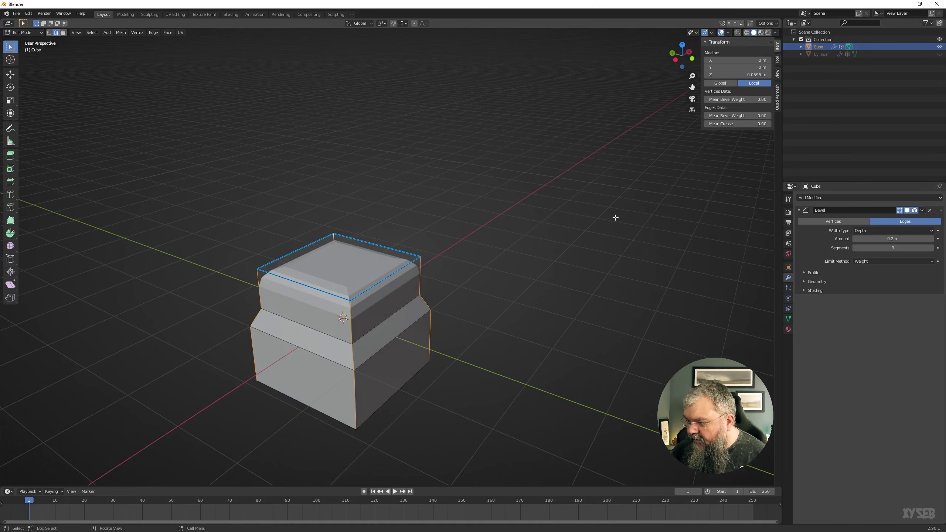
{"action": "left_click_drag", "start_coordinate": [732, 116], "coordinate": [767, 116]}
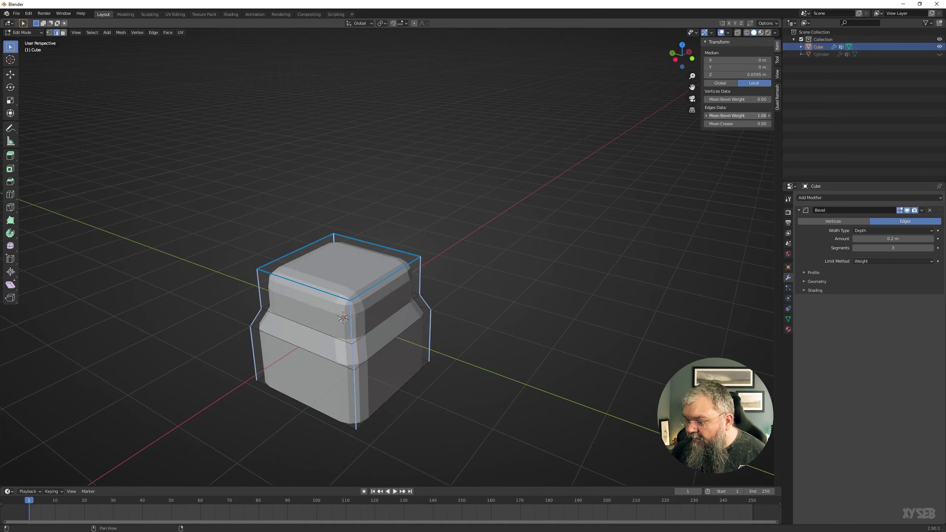
{"action": "mouse_move", "coordinate": [648, 165]}
{"action": "middle_mouse_down"}
{"action": "mouse_move", "coordinate": [480, 295]}
{"action": "mouse_move", "coordinate": [489, 237]}
{"action": "mouse_move", "coordinate": [410, 222]}
{"action": "mouse_move", "coordinate": [424, 150]}
{"action": "mouse_move", "coordinate": [469, 214]}
{"action": "mouse_move", "coordinate": [450, 247]}
{"action": "middle_mouse_up"}
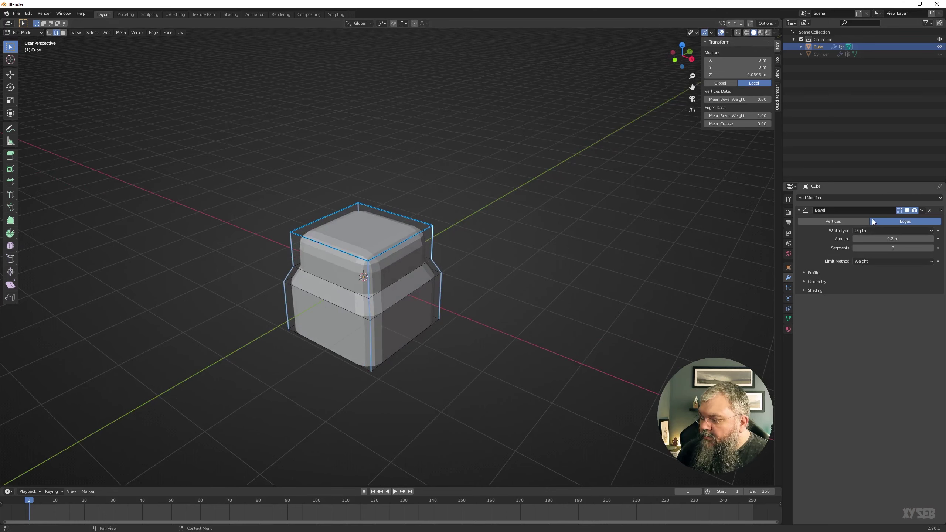
{"action": "left_click", "coordinate": [899, 210]}
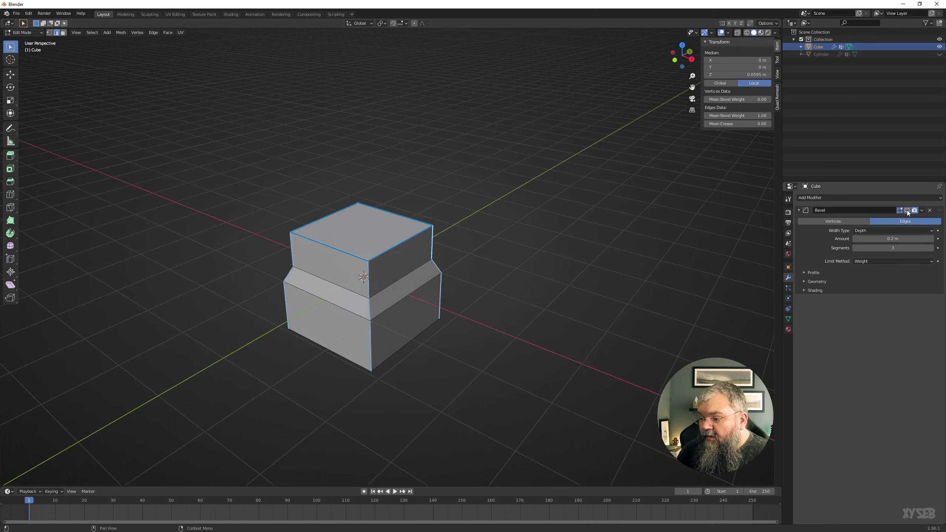
{"action": "left_click", "coordinate": [899, 210]}
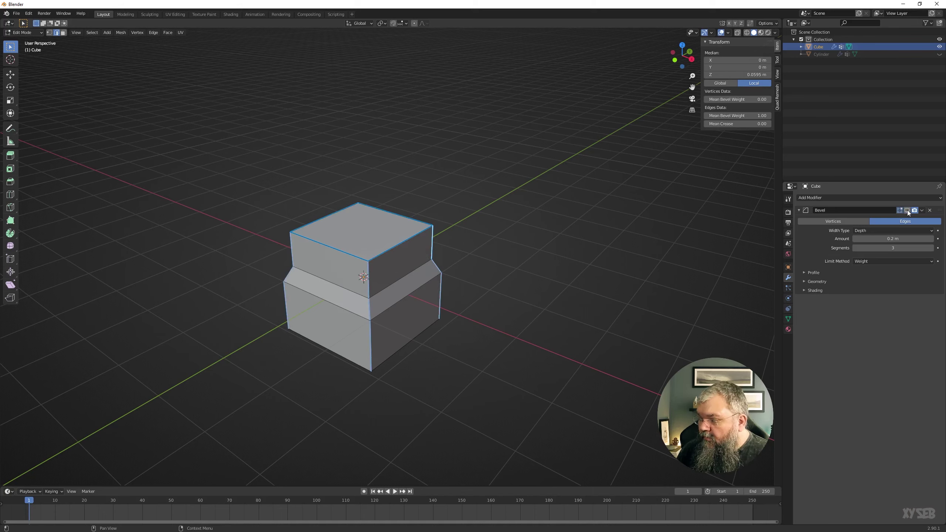
{"action": "left_click", "coordinate": [907, 210]}
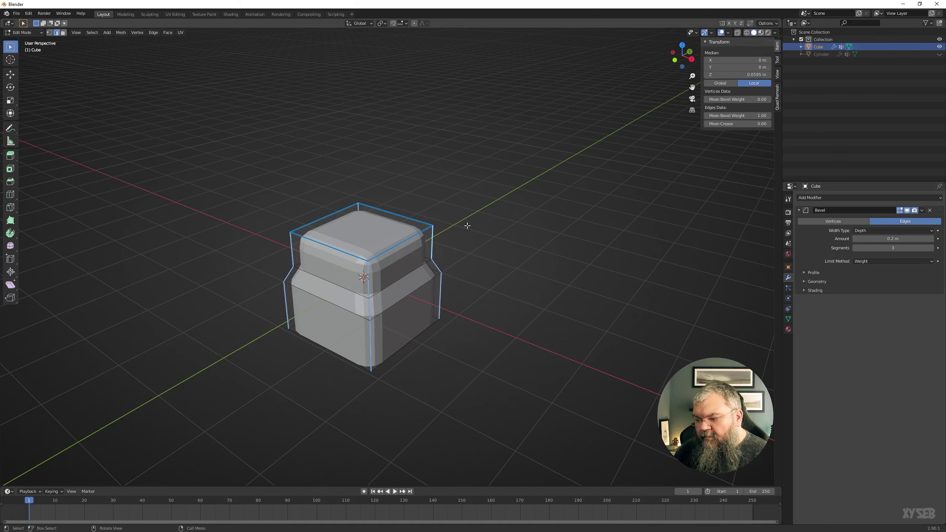
{"action": "left_click", "coordinate": [813, 274]}
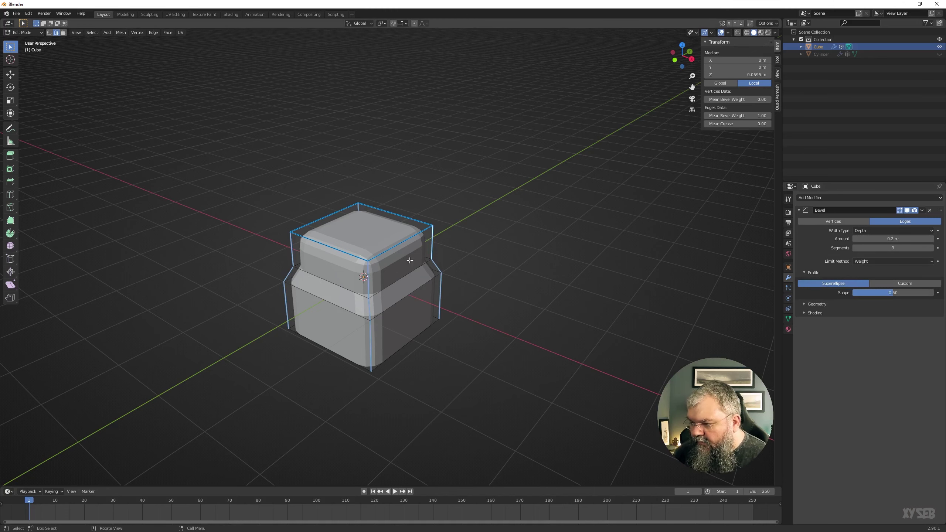
{"action": "left_click", "coordinate": [905, 284]}
{"action": "mouse_move", "coordinate": [830, 340]}
{"action": "left_mouse_down"}
{"action": "mouse_move", "coordinate": [836, 324]}
{"action": "mouse_move", "coordinate": [848, 371]}
{"action": "mouse_move", "coordinate": [892, 384]}
{"action": "left_mouse_up"}
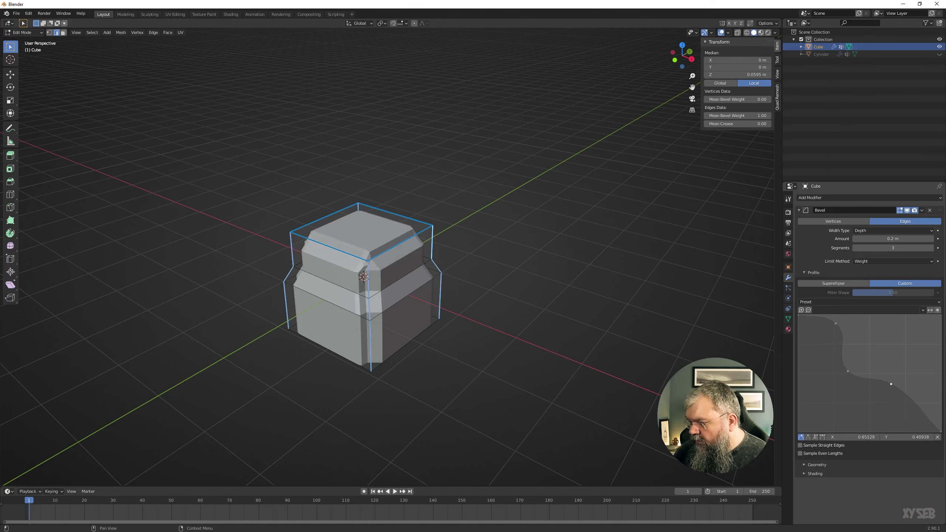
{"action": "mouse_move", "coordinate": [498, 295]}
{"action": "middle_mouse_down"}
{"action": "mouse_move", "coordinate": [536, 271]}
{"action": "mouse_move", "coordinate": [614, 280]}
{"action": "mouse_move", "coordinate": [584, 320]}
{"action": "middle_mouse_up"}
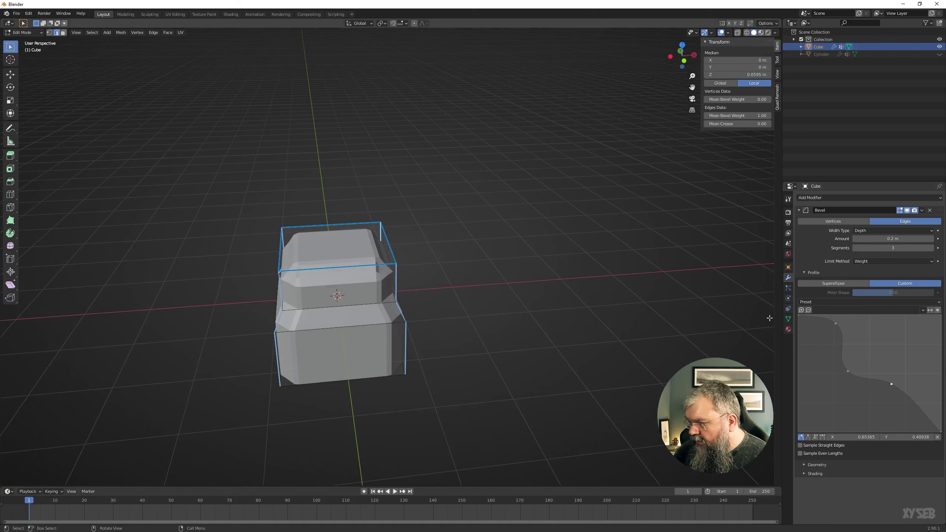
{"action": "left_click", "coordinate": [839, 283]}
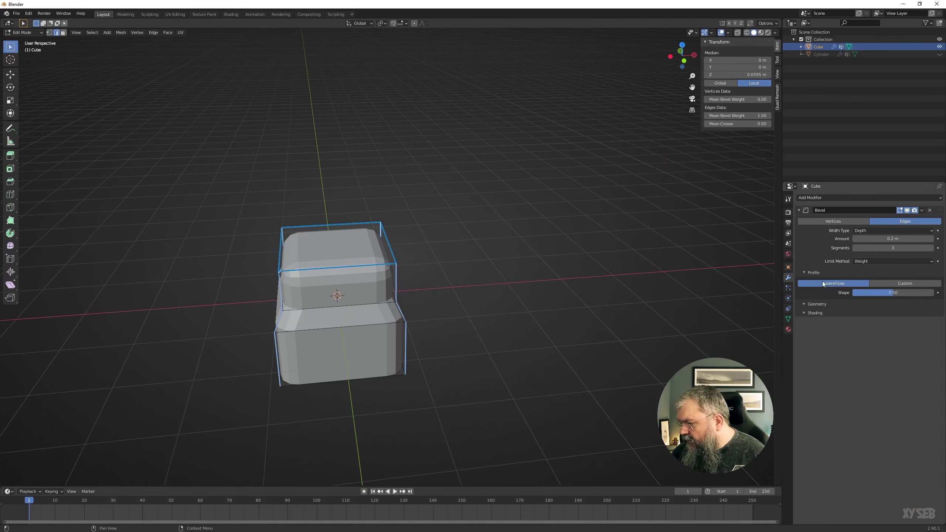
{"action": "left_click", "coordinate": [815, 272]}
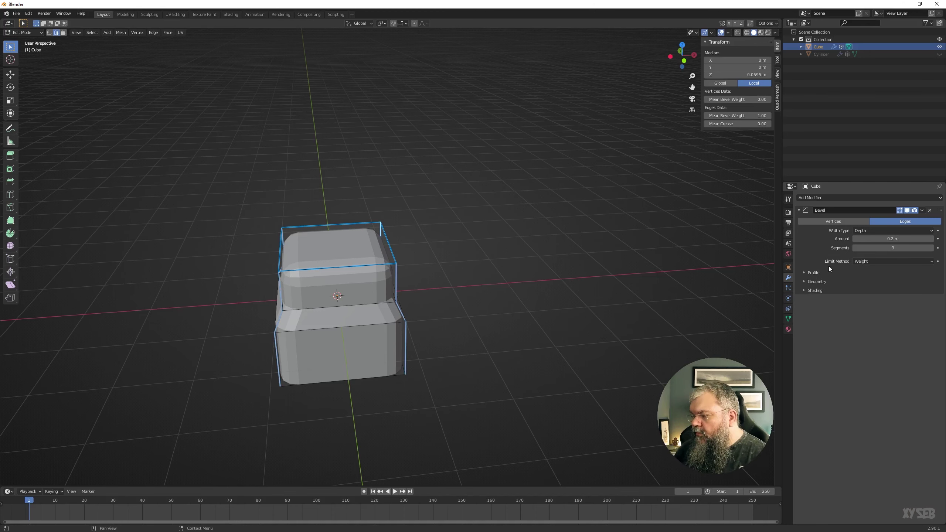
Expand the Bevel modifier's Geometry settings and orbit to inspect the bevel
{"action": "left_click", "coordinate": [813, 282]}
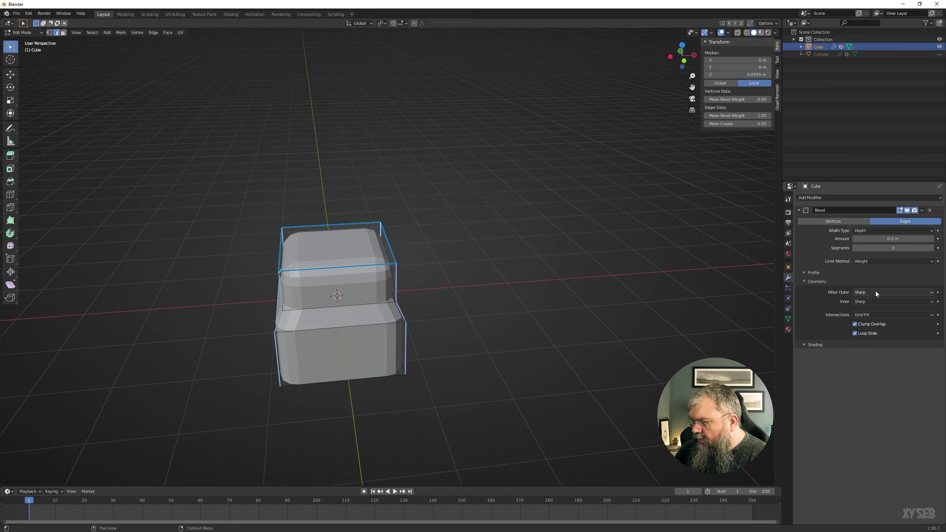
{"action": "middle_click_drag", "start_coordinate": [378, 301], "coordinate": [314, 283]}
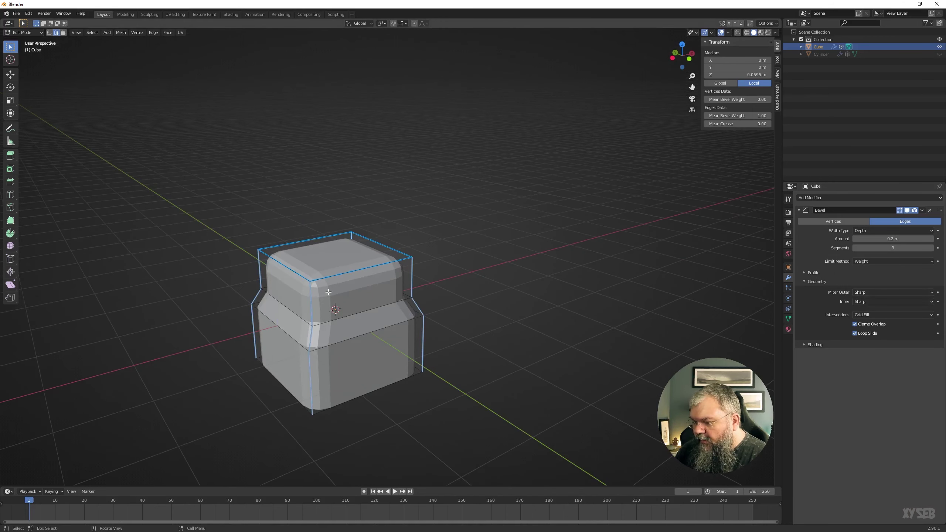
{"action": "middle_click_drag", "start_coordinate": [445, 299], "coordinate": [359, 251]}
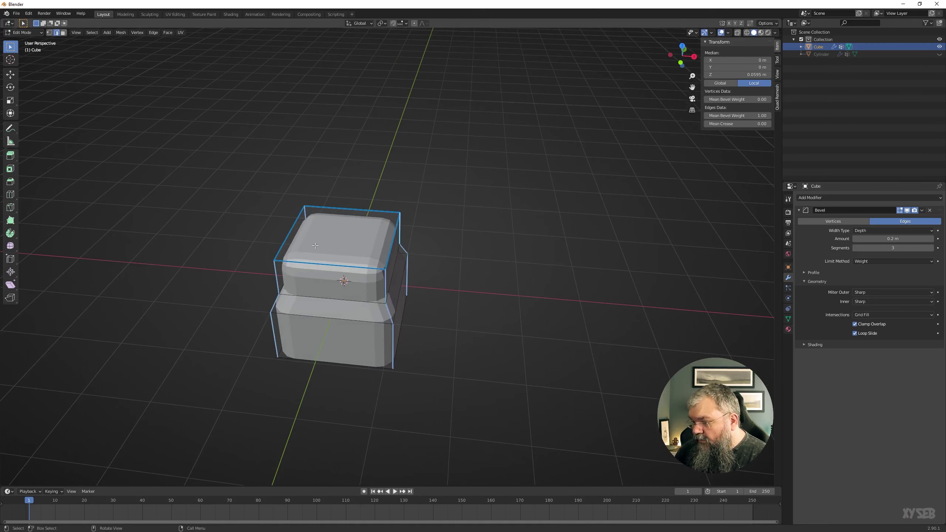
{"action": "middle_click_drag", "start_coordinate": [309, 262], "coordinate": [333, 252]}
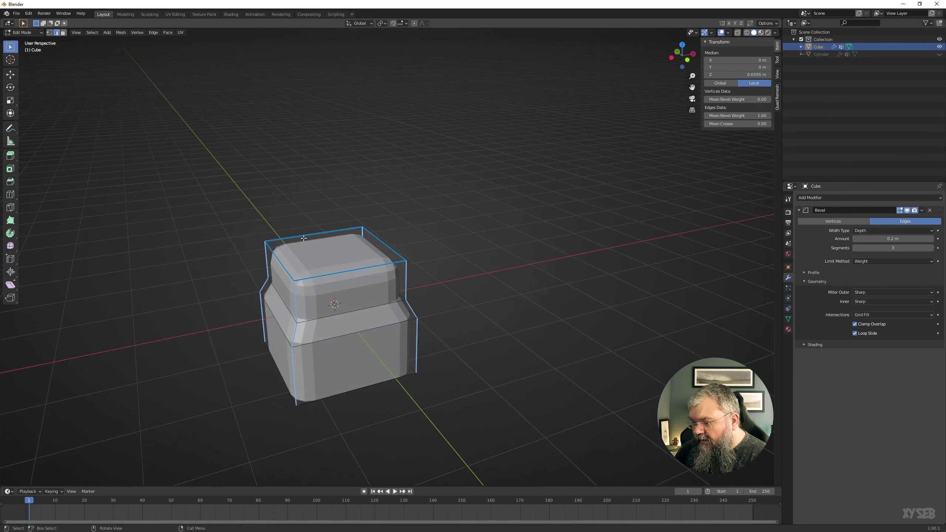
Toggle to Object Mode and back to Edit Mode, then start a loop cut across the cube
{"action": "key", "text": "Tab"}
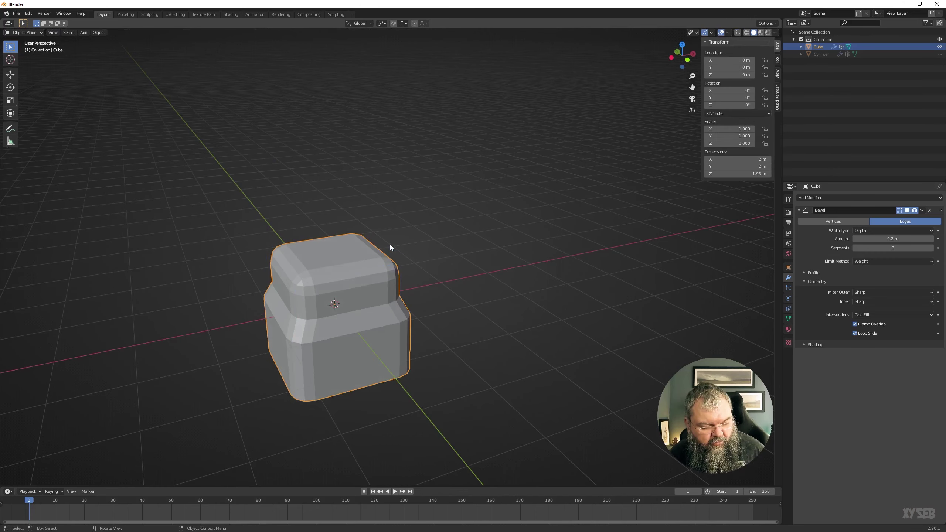
{"action": "key", "text": "Tab"}
{"action": "key", "text": "ctrl+r"}
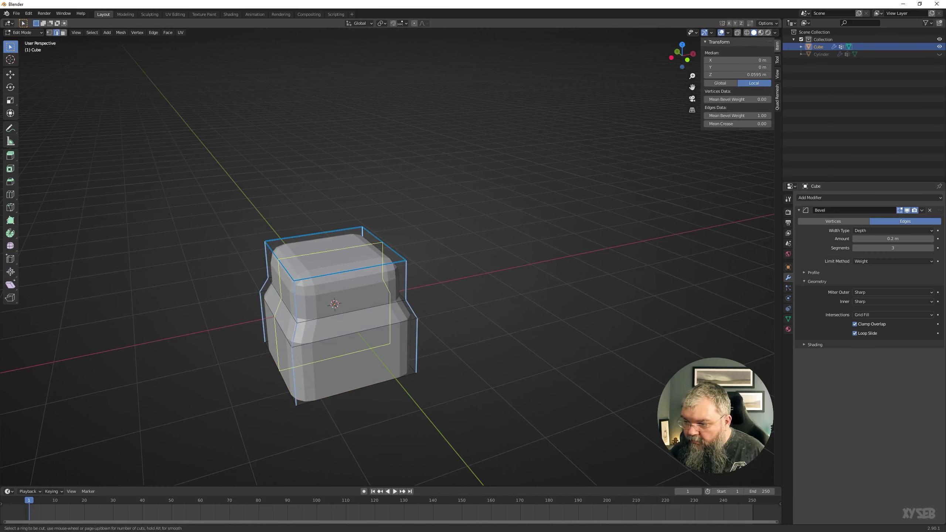
Add two centered loop cuts across the cube
{"action": "left_click", "coordinate": [313, 245]}
{"action": "right_click", "coordinate": [314, 245]}
{"action": "key", "text": "ctrl+r"}
{"action": "left_click", "coordinate": [314, 245]}
{"action": "right_click", "coordinate": [314, 245]}
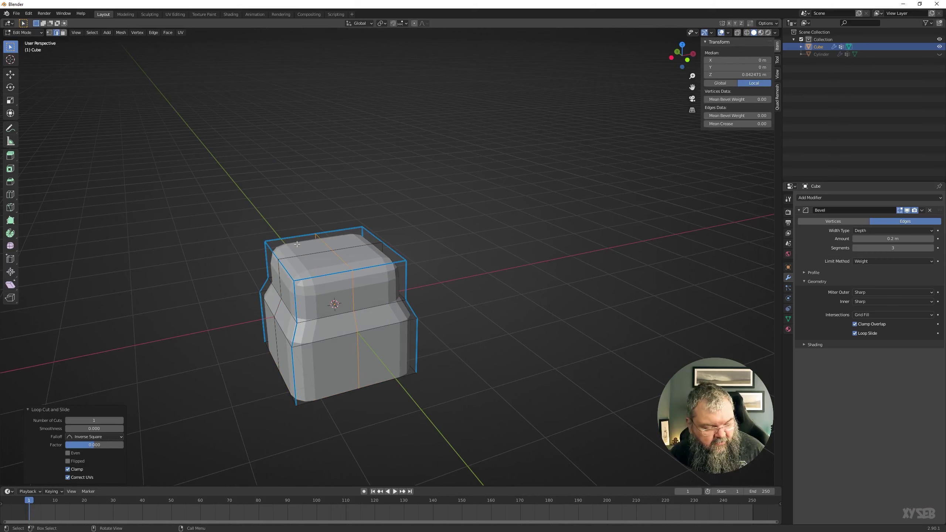
Extrude the top-corner face upward into a tall block
{"action": "key", "text": "3"}
{"action": "left_click", "coordinate": [297, 245]}
{"action": "key", "text": "e"}
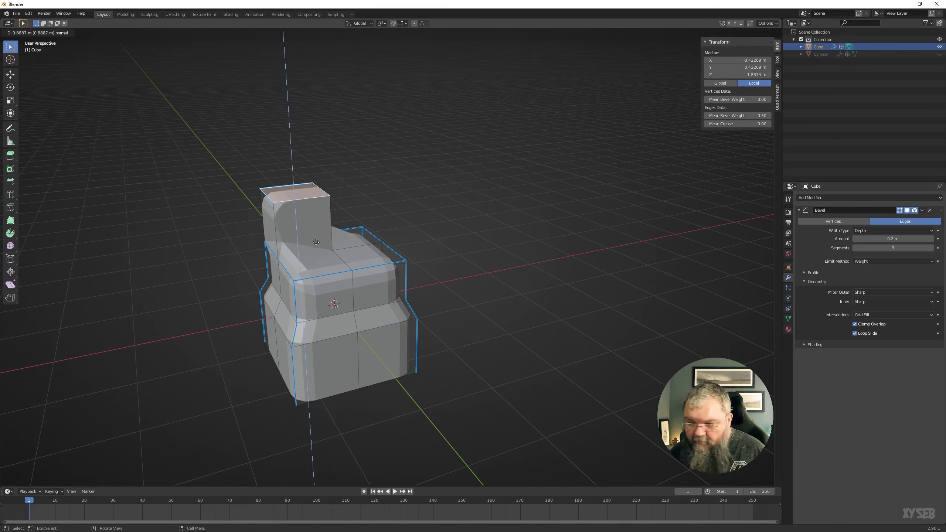
{"action": "left_click", "coordinate": [336, 243]}
{"action": "middle_click_drag", "start_coordinate": [336, 243], "coordinate": [314, 268]}
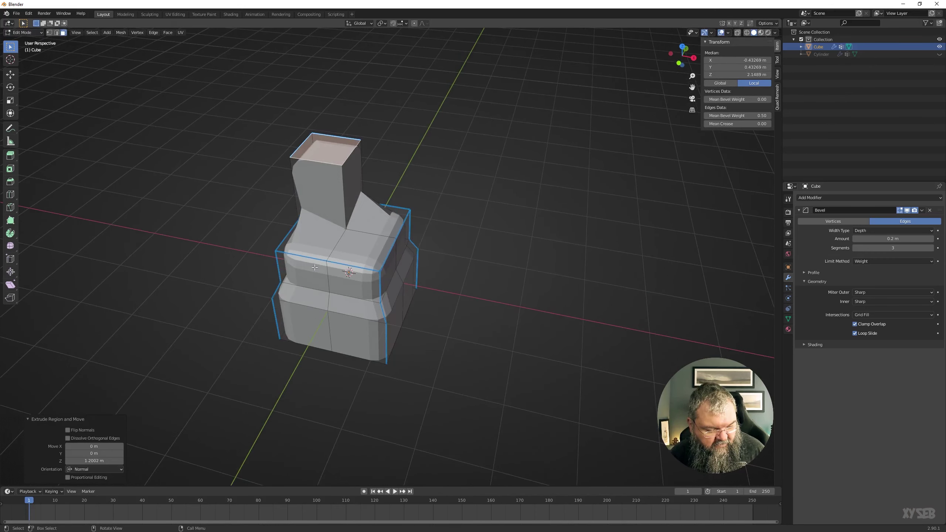
Give the edges around the block's base a 1.00 bevel weight
{"action": "key", "text": "2"}
{"action": "left_click", "coordinate": [323, 225], "text": "alt"}
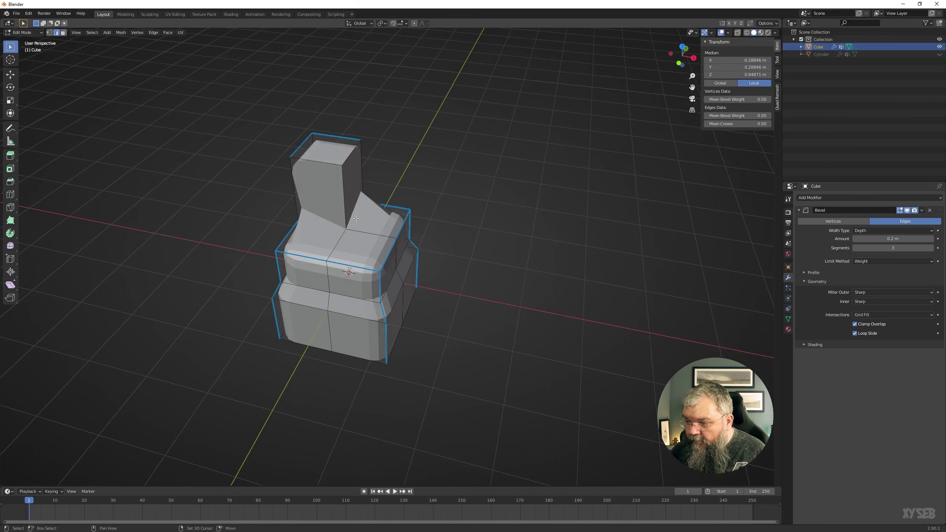
{"action": "left_click_drag", "start_coordinate": [736, 116], "coordinate": [760, 116]}
Zoom in on the beveled base and set the outer miter to Patch
{"action": "mouse_move", "coordinate": [395, 238]}
{"action": "middle_mouse_down"}
{"action": "mouse_move", "coordinate": [373, 244]}
{"action": "mouse_move", "coordinate": [358, 169]}
{"action": "middle_mouse_up"}
{"action": "scroll", "coordinate": [372, 244], "scroll_direction": "up", "scroll_amount": 5}
{"action": "scroll", "coordinate": [376, 307], "scroll_direction": "up", "scroll_amount": 3}
{"action": "scroll", "coordinate": [376, 306], "scroll_direction": "up", "scroll_amount": 2}
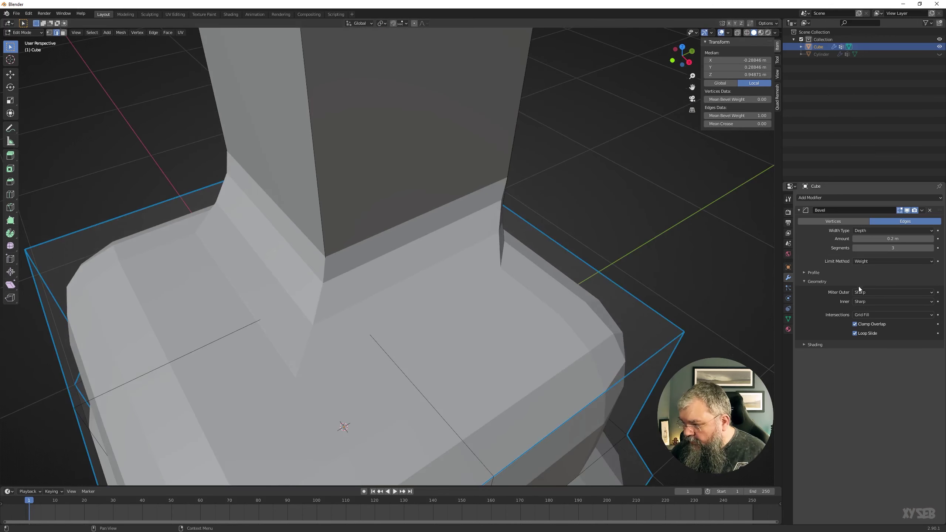
{"action": "left_click", "coordinate": [875, 292]}
{"action": "left_click", "coordinate": [863, 308]}
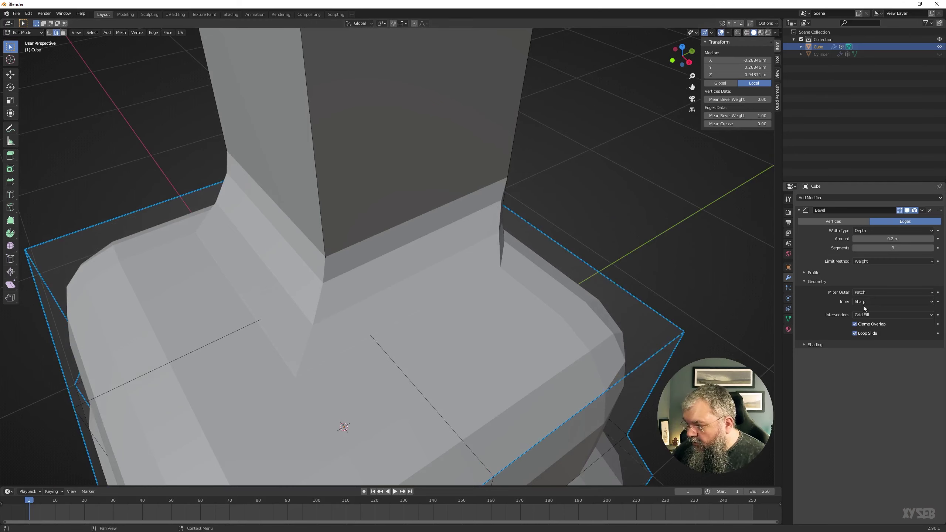
Try an Arc inner miter, inspect the chair-like model, then revisit the inner miter choice
{"action": "left_click", "coordinate": [868, 301]}
{"action": "left_click", "coordinate": [864, 319]}
{"action": "middle_click_drag", "start_coordinate": [558, 298], "coordinate": [589, 385]}
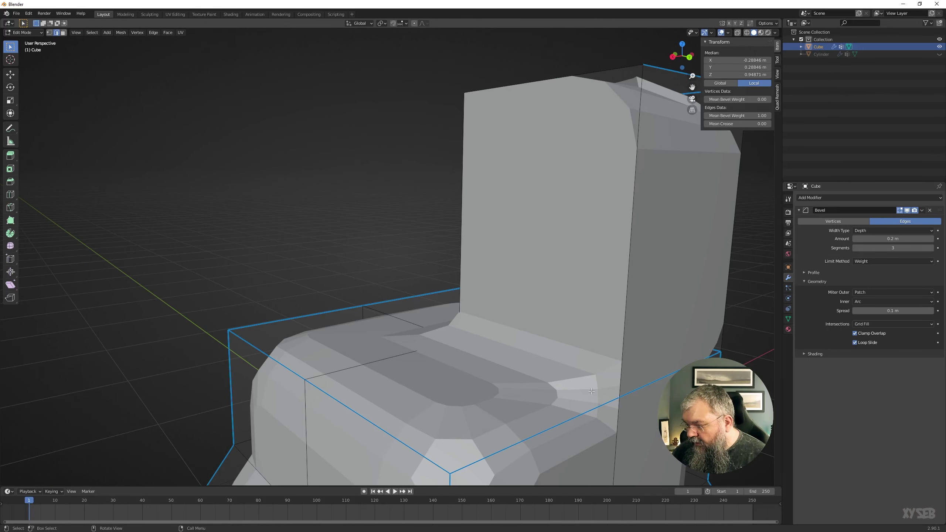
{"action": "middle_click_drag", "start_coordinate": [579, 356], "coordinate": [547, 346]}
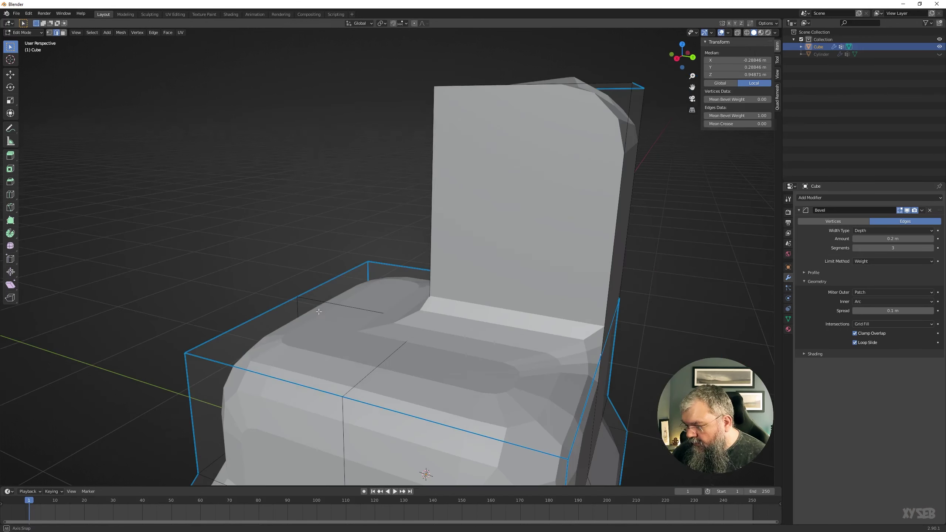
{"action": "left_click", "coordinate": [867, 302]}
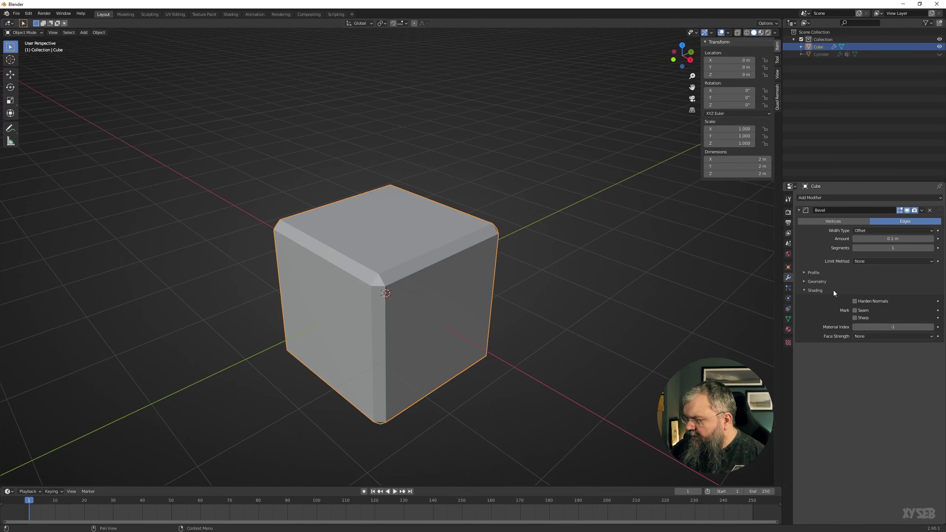
Enable Harden Normals on the bevel and Auto Smooth at 180° in the mesh data
{"action": "left_click", "coordinate": [862, 302]}
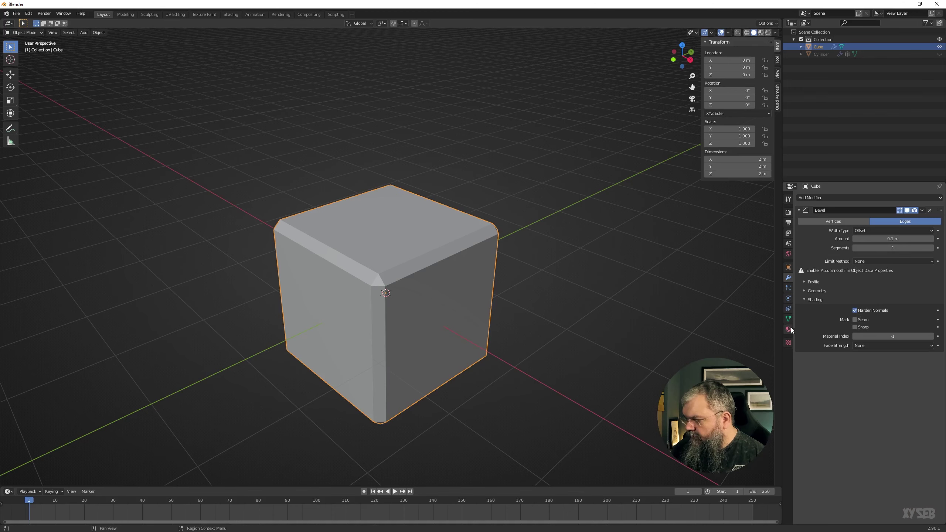
{"action": "left_click", "coordinate": [788, 319]}
{"action": "left_click", "coordinate": [854, 335]}
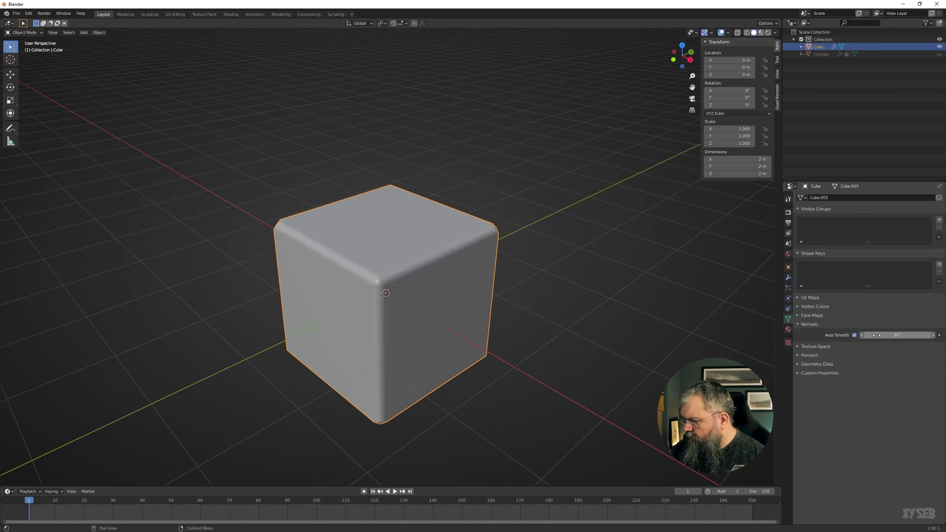
{"action": "left_click_drag", "start_coordinate": [893, 335], "coordinate": [909, 335]}
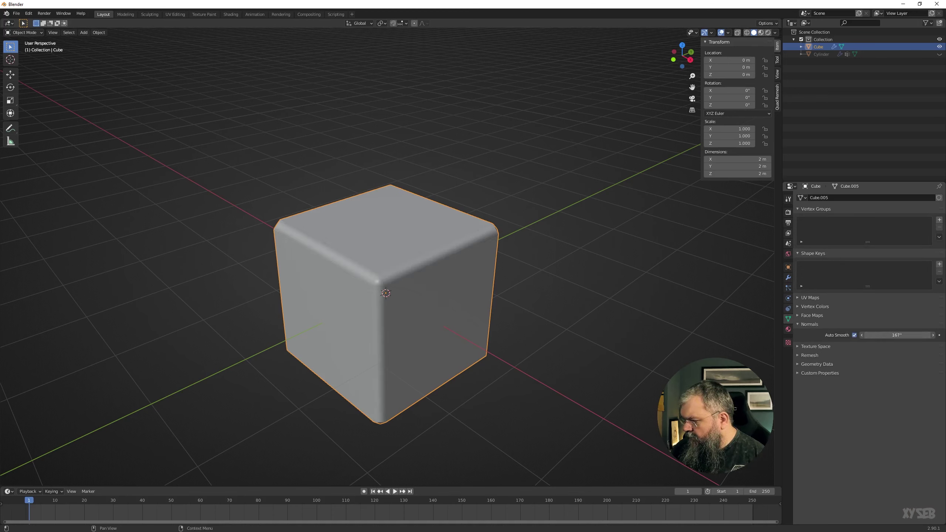
{"action": "left_click_drag", "start_coordinate": [916, 335], "coordinate": [938, 335]}
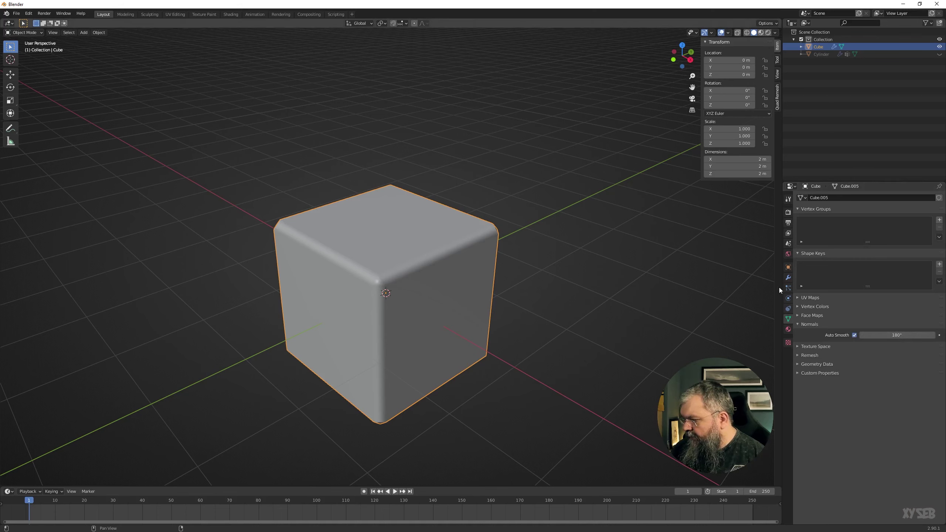
Toggle Harden Normals repeatedly to compare the shading, leaving it off
{"action": "left_click", "coordinate": [789, 277]}
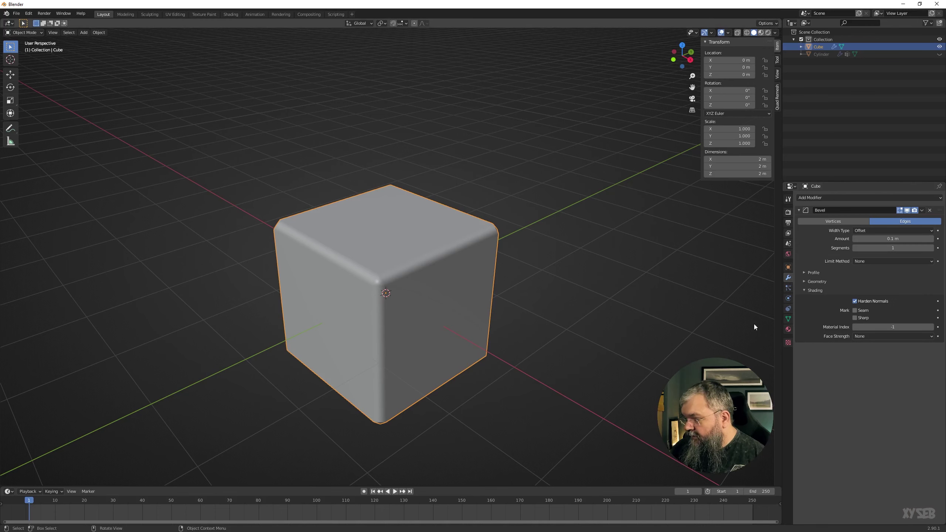
{"action": "left_click", "coordinate": [857, 302]}
{"action": "left_click", "coordinate": [857, 302]}
{"action": "left_click", "coordinate": [857, 302]}
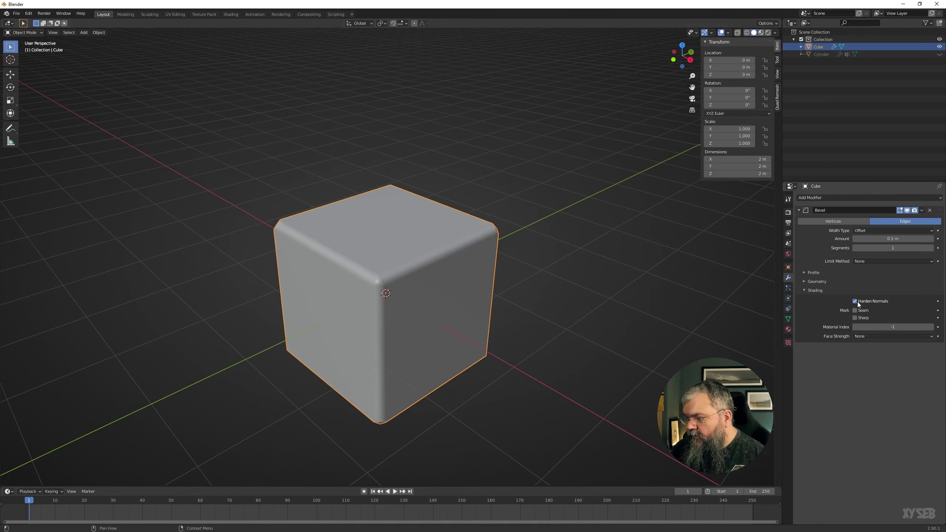
{"action": "left_click", "coordinate": [857, 301]}
{"action": "left_click", "coordinate": [857, 302]}
{"action": "left_click", "coordinate": [857, 302]}
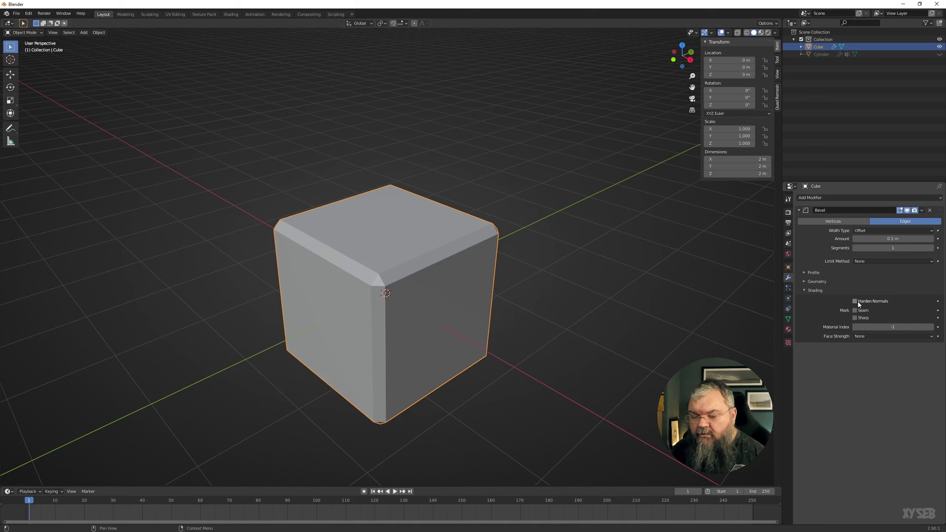
{"action": "left_click", "coordinate": [857, 302]}
Shade the cube smooth and turn Harden Normals back on
{"action": "right_click", "coordinate": [455, 289]}
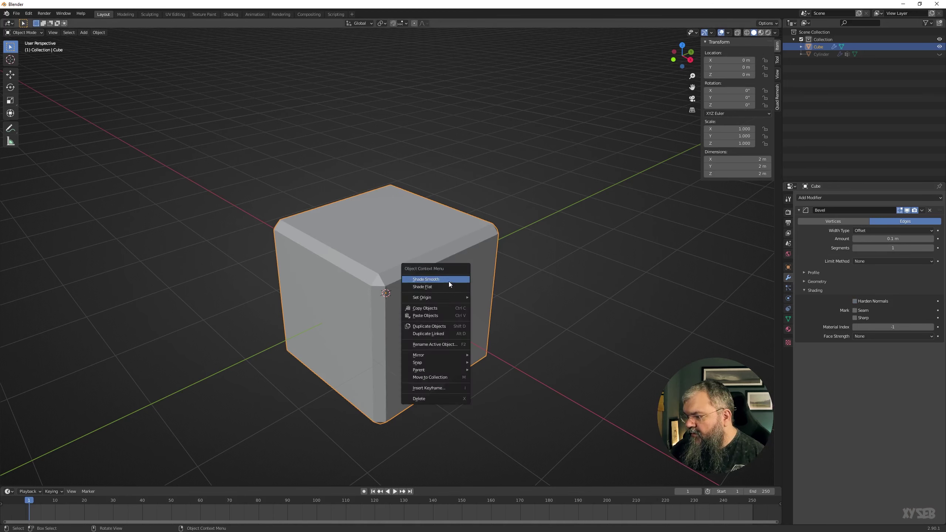
{"action": "left_click", "coordinate": [449, 280]}
{"action": "left_click", "coordinate": [788, 319]}
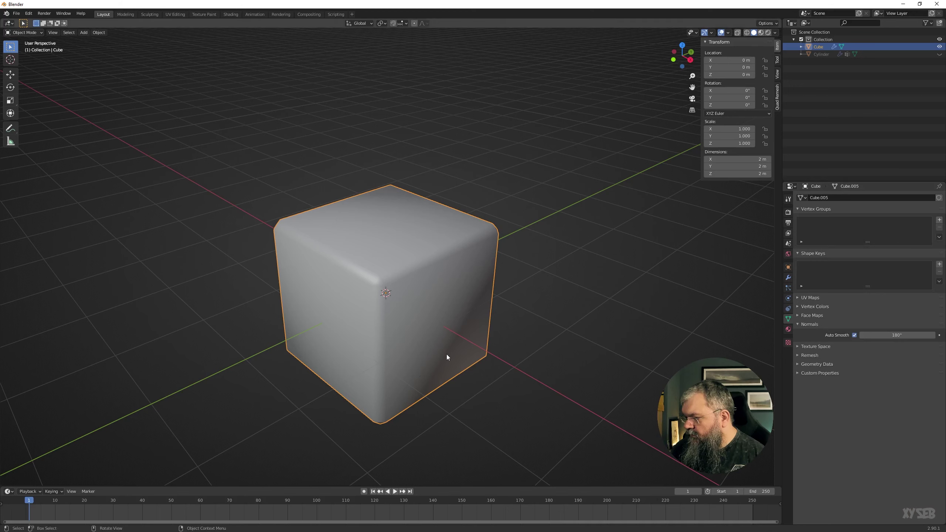
{"action": "left_click", "coordinate": [788, 277]}
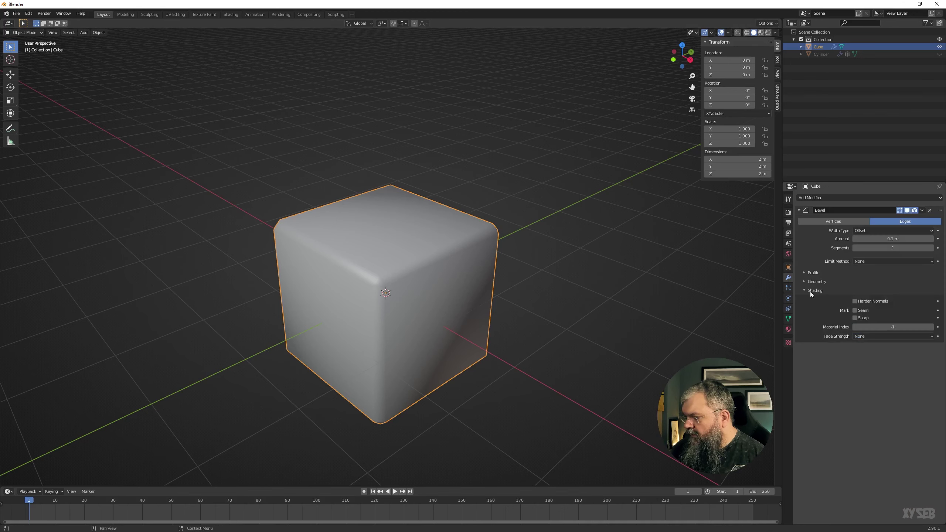
{"action": "left_click", "coordinate": [867, 303]}
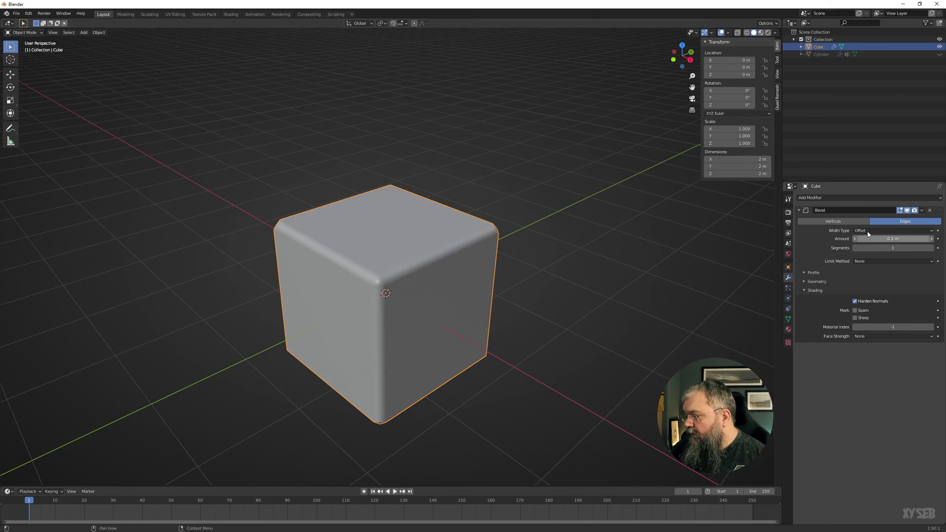
Add a Weighted Normal modifier, remove it again, and toggle the bevel's Harden Normals
{"action": "left_click", "coordinate": [825, 197]}
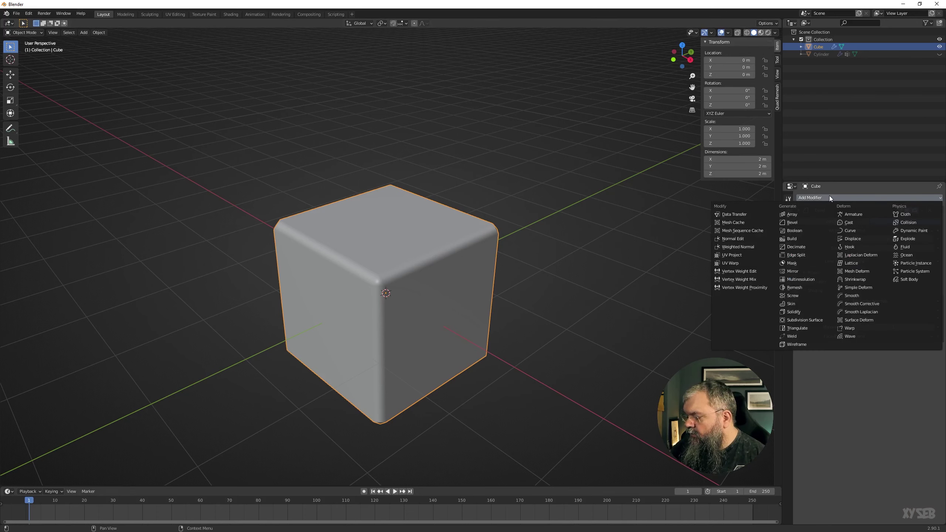
{"action": "left_click", "coordinate": [754, 246]}
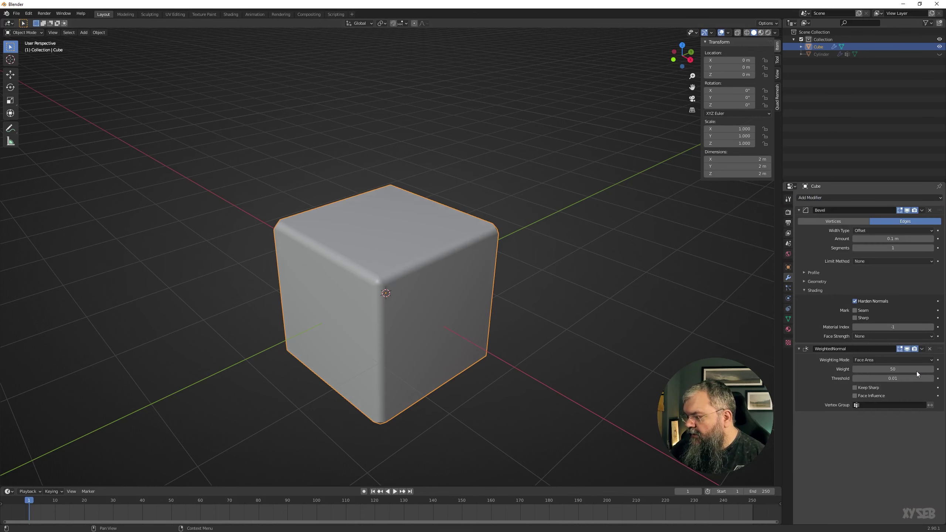
{"action": "left_click", "coordinate": [930, 349]}
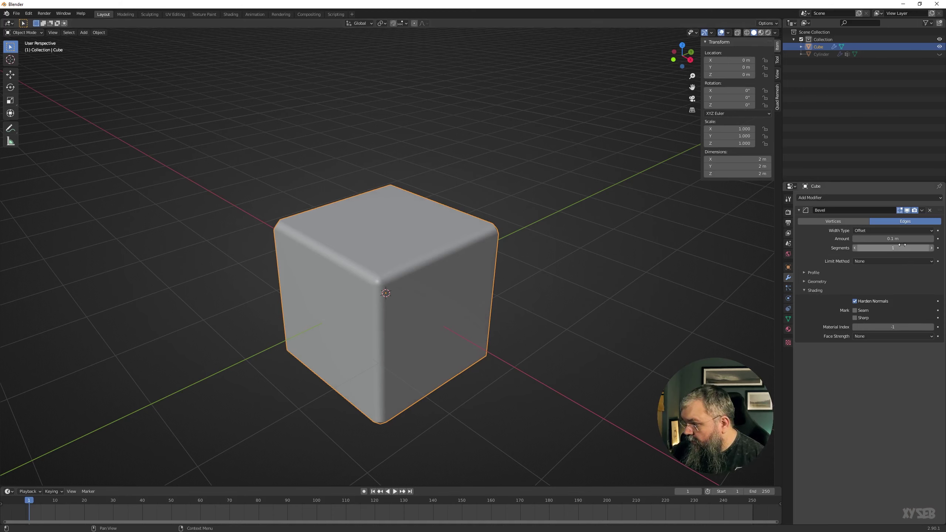
{"action": "left_click", "coordinate": [854, 301]}
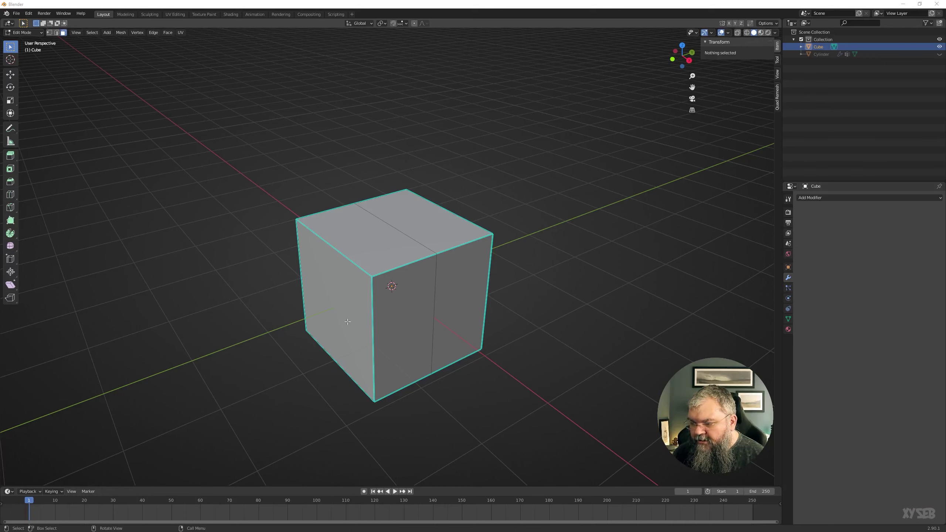
In Object Mode, add a new Bevel modifier to the cube
{"action": "left_click", "coordinate": [788, 319]}
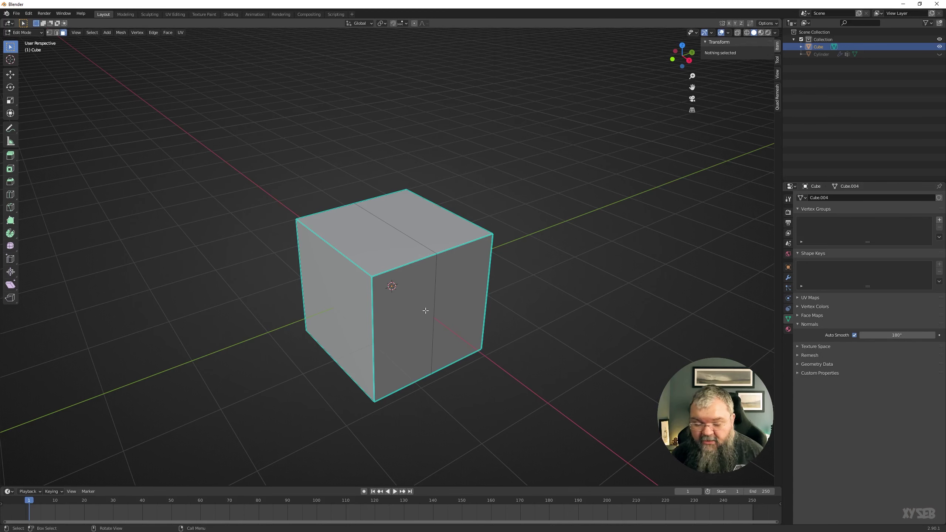
{"action": "key", "text": "Tab"}
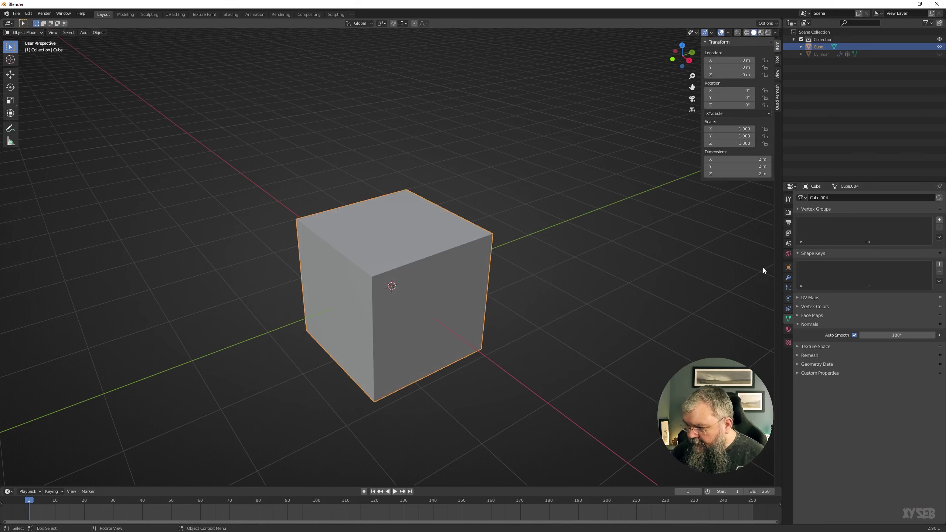
{"action": "left_click", "coordinate": [788, 277]}
{"action": "left_click", "coordinate": [823, 197]}
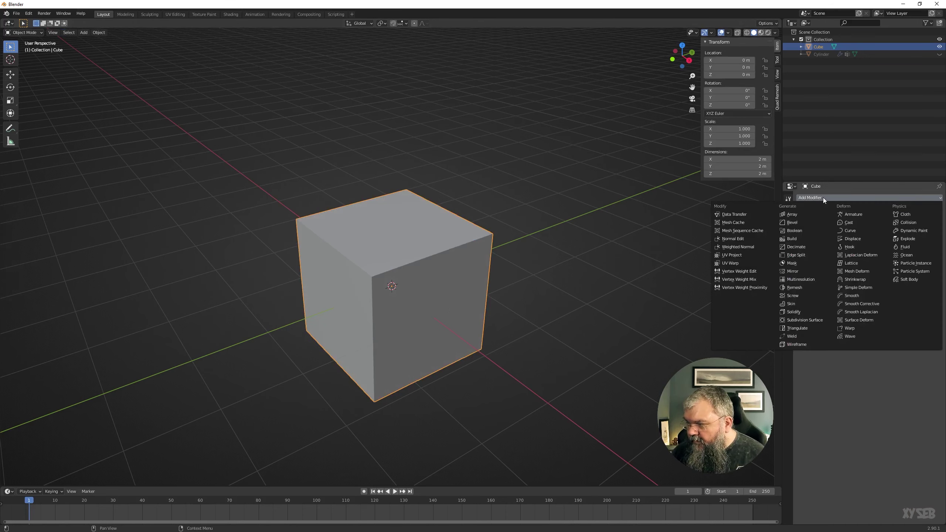
{"action": "left_click", "coordinate": [802, 221]}
Inspect the bevelled cube, apply the Bevel with Ctrl+A, and enter Edit Mode
{"action": "middle_click_drag", "start_coordinate": [416, 302], "coordinate": [396, 241]}
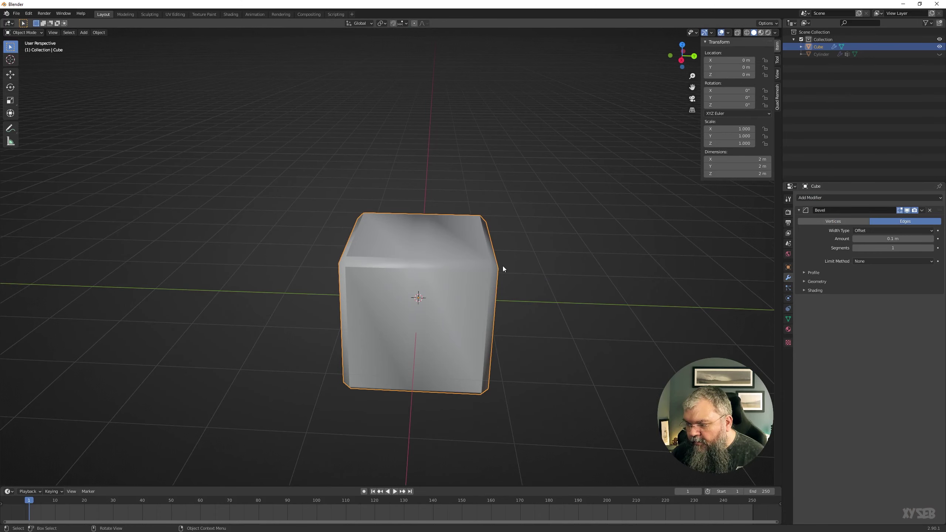
{"action": "middle_click_drag", "start_coordinate": [502, 268], "coordinate": [437, 284]}
{"action": "middle_click_drag", "start_coordinate": [528, 241], "coordinate": [405, 324]}
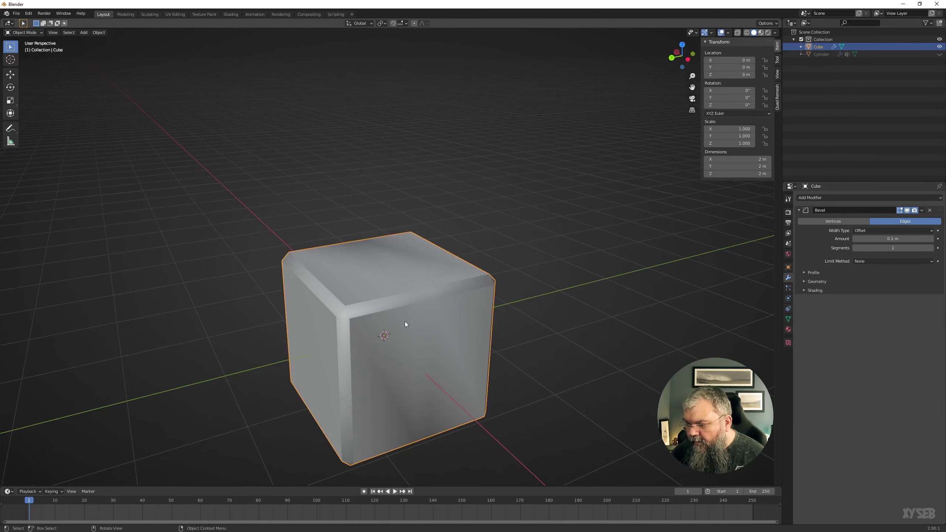
{"action": "mouse_move", "coordinate": [430, 290]}
{"action": "middle_mouse_down"}
{"action": "mouse_move", "coordinate": [441, 256]}
{"action": "mouse_move", "coordinate": [396, 285]}
{"action": "middle_mouse_up"}
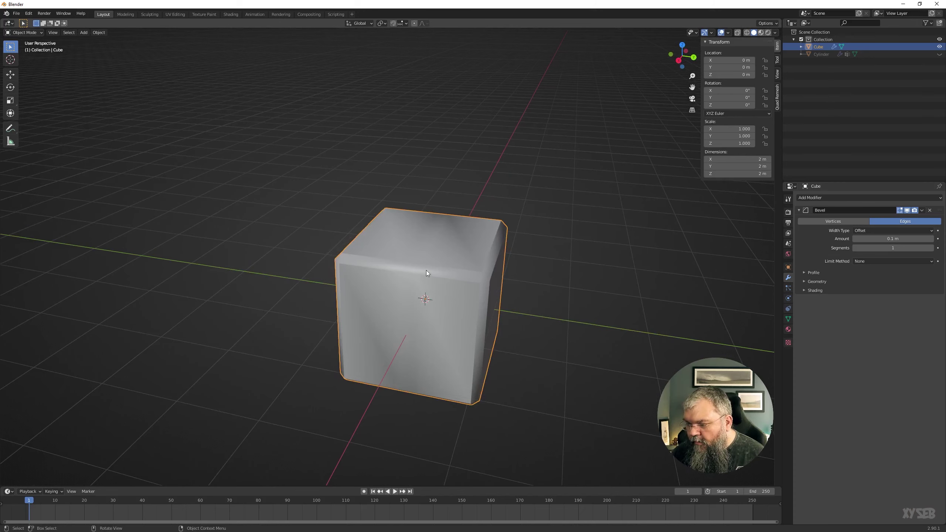
{"action": "key", "text": "ctrl+a"}
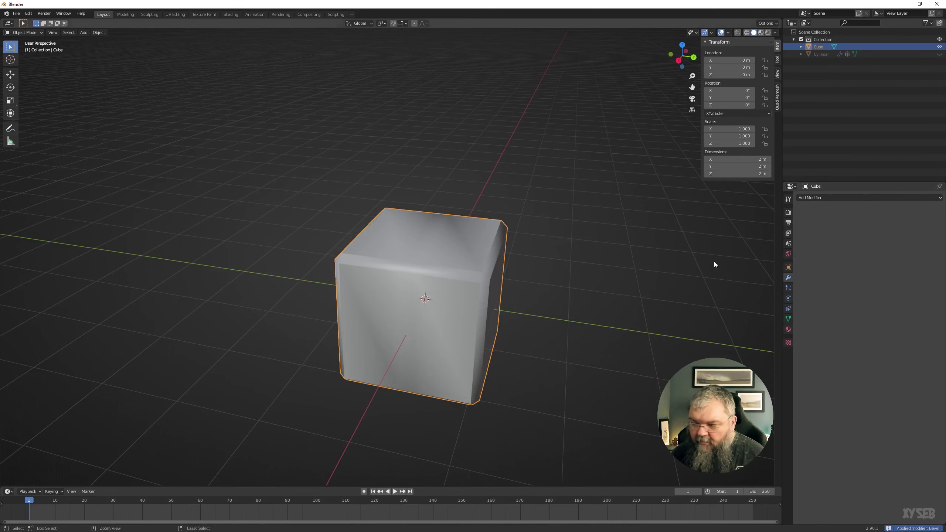
{"action": "key", "text": "Tab"}
{"action": "middle_click_drag", "start_coordinate": [329, 305], "coordinate": [375, 300]}
{"action": "scroll", "coordinate": [432, 257], "scroll_direction": "up", "scroll_amount": 2}
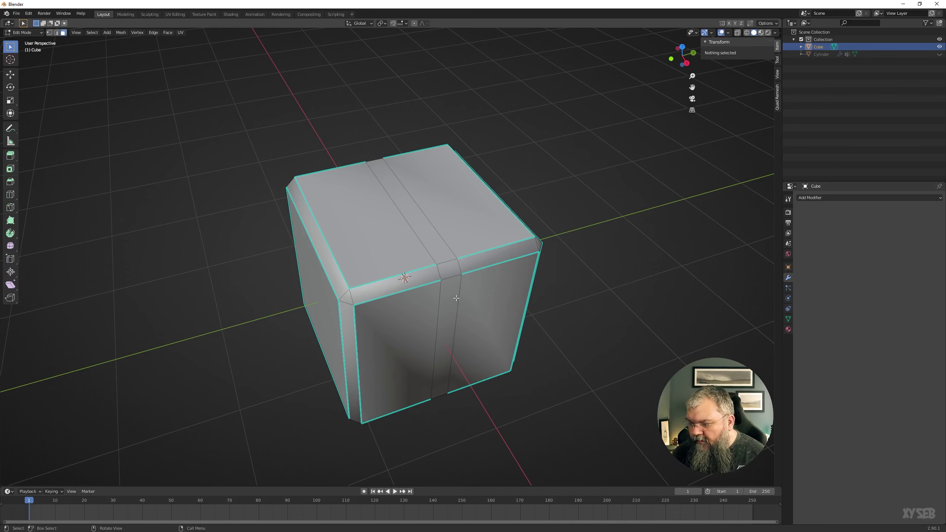
In Object Mode, set the Bevel modifier's Shading to mark seams instead of sharp edges
{"action": "key", "text": "Tab"}
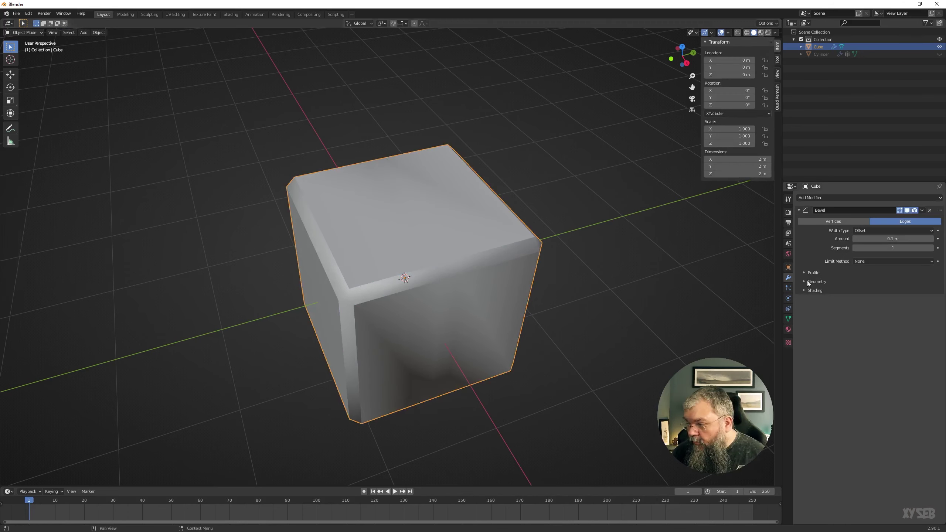
{"action": "left_click", "coordinate": [819, 282]}
{"action": "left_click", "coordinate": [815, 345]}
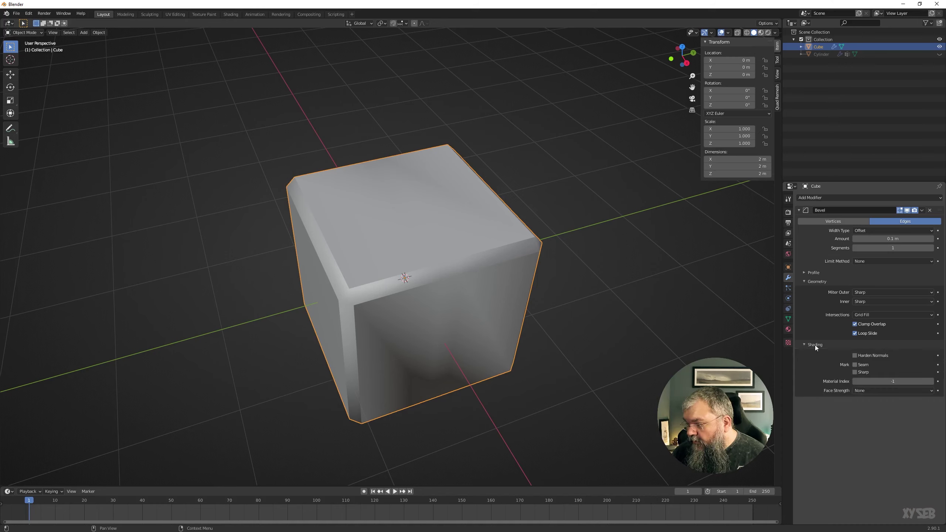
{"action": "left_click", "coordinate": [855, 371]}
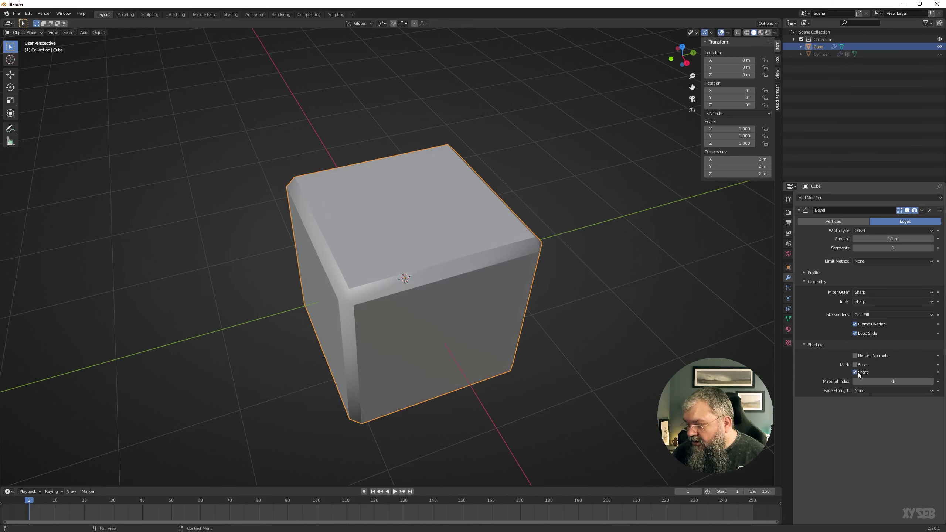
{"action": "left_click", "coordinate": [855, 372]}
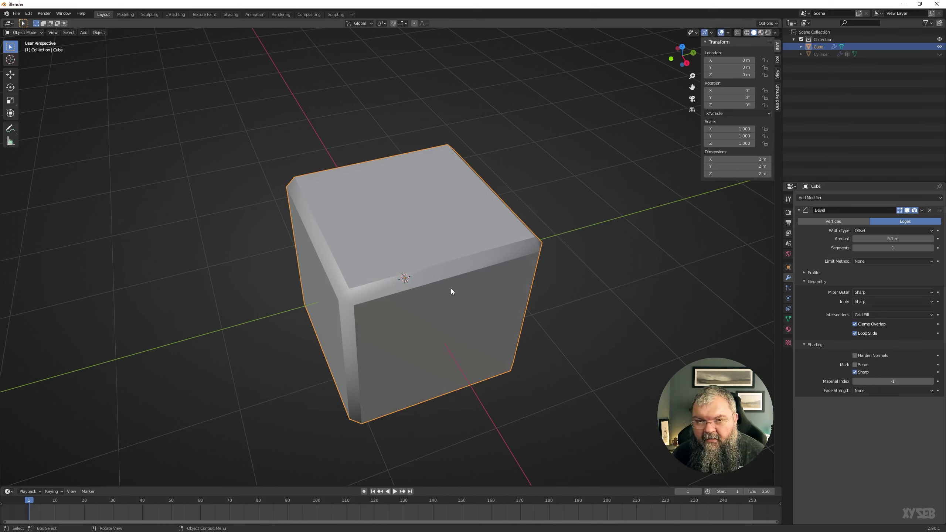
{"action": "left_click", "coordinate": [862, 372]}
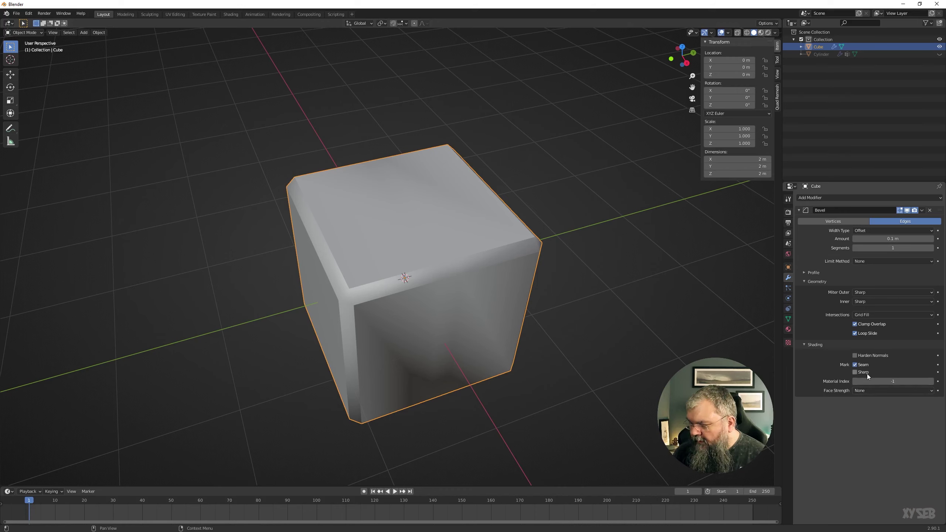
Turn off Mark Seam and limit the bevel by Angle at 30°
{"action": "left_click", "coordinate": [854, 364]}
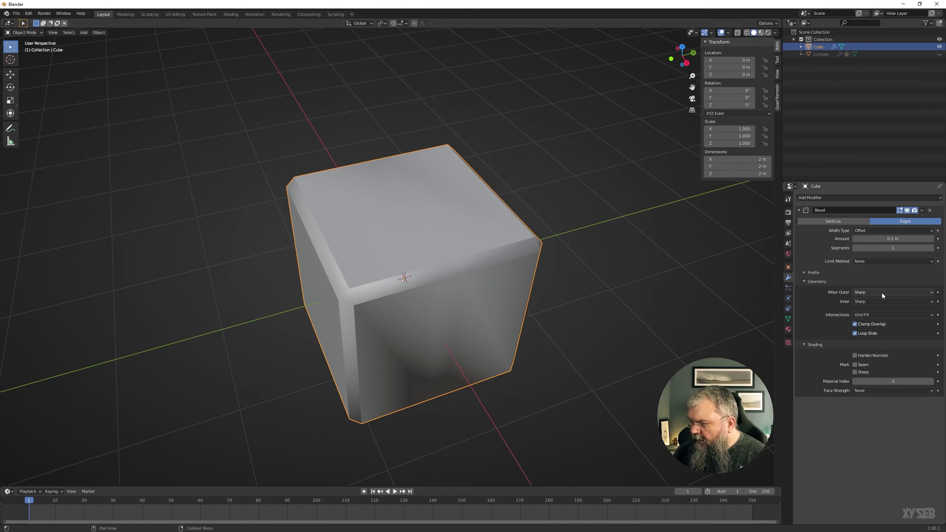
{"action": "left_click", "coordinate": [864, 262]}
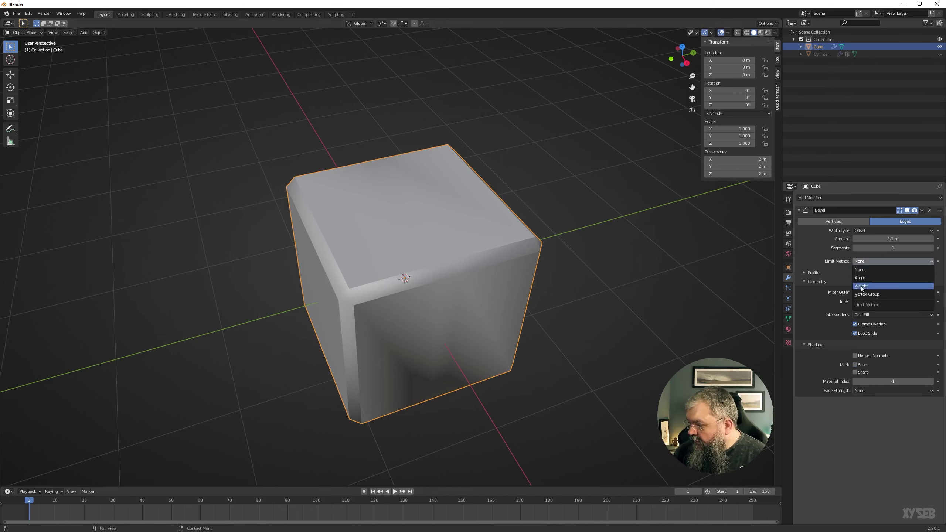
{"action": "left_click", "coordinate": [869, 283]}
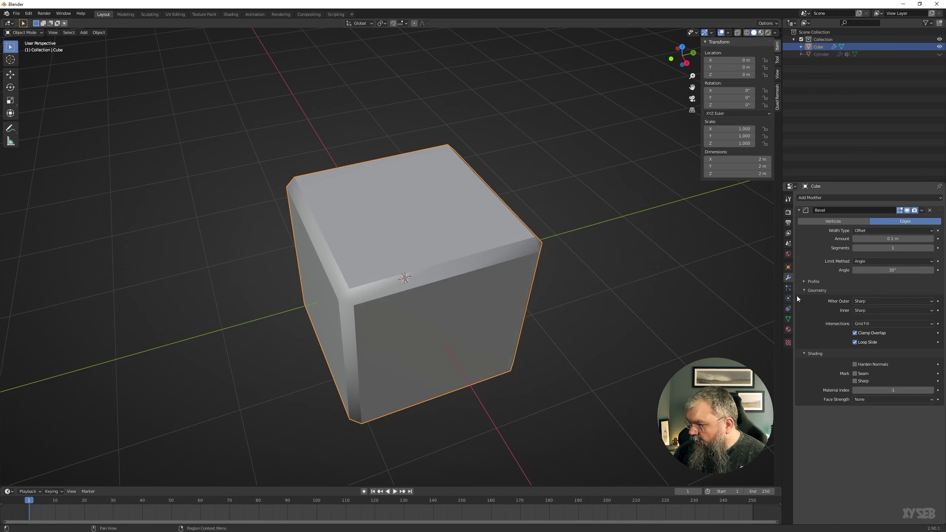
{"action": "middle_click_drag", "start_coordinate": [615, 360], "coordinate": [615, 328]}
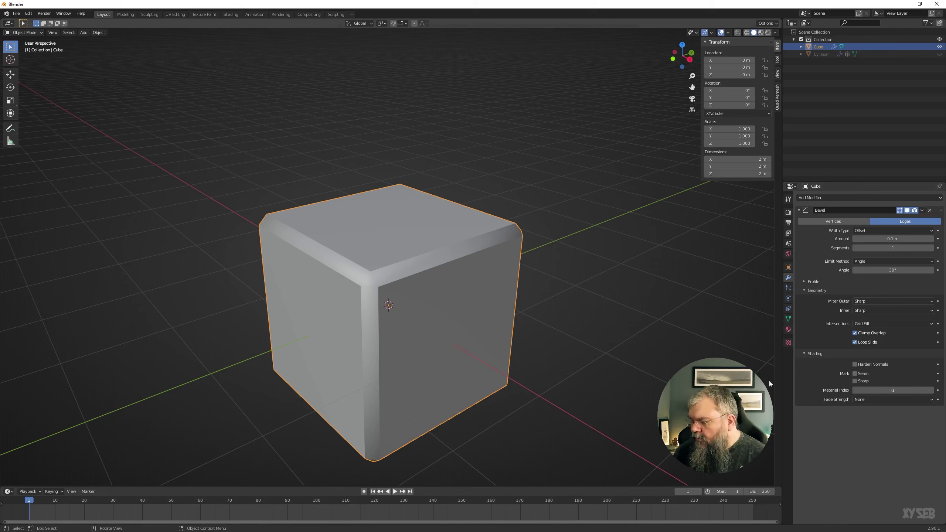
Set the Bevel's Material Index and add a second material slot using Material.003 for the bevel strips
{"action": "double_click", "coordinate": [932, 392]}
{"action": "type", "text": "2"}
{"action": "key", "text": "Return"}
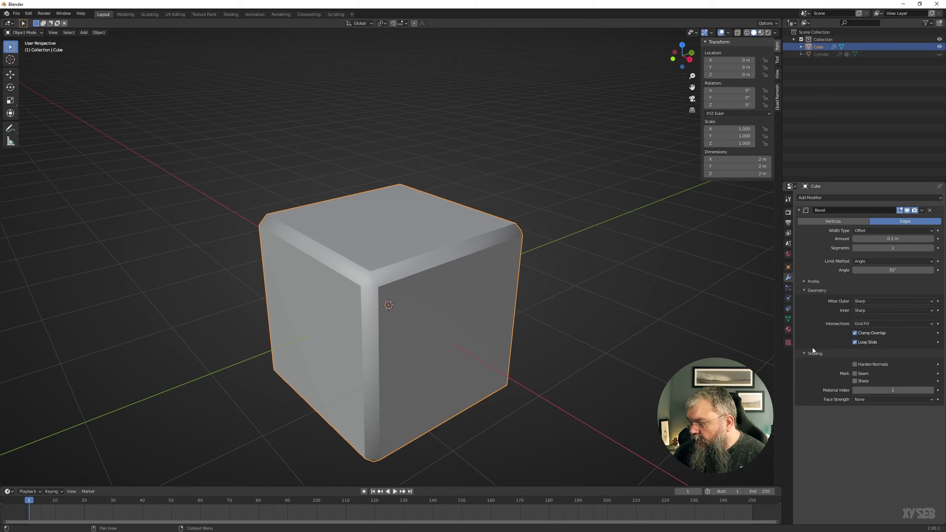
{"action": "left_click", "coordinate": [788, 329]}
{"action": "double_click", "coordinate": [852, 229]}
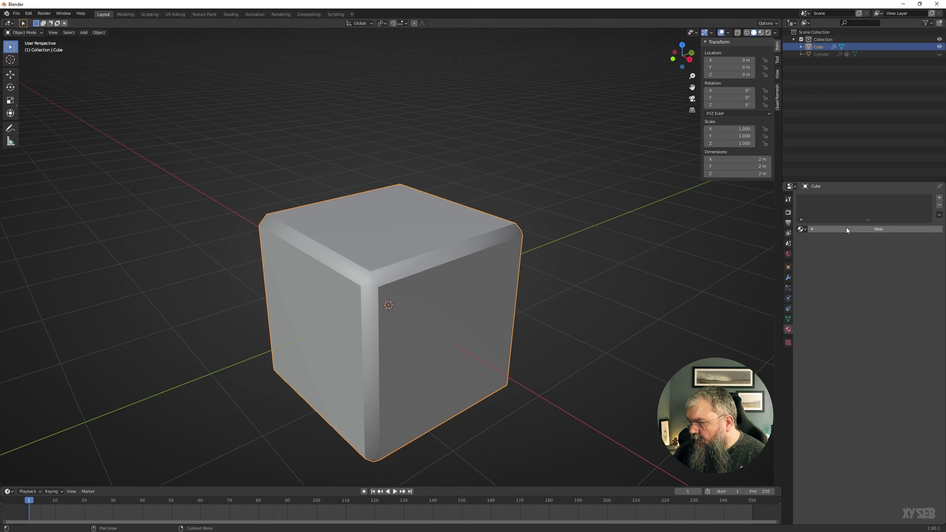
{"action": "left_click", "coordinate": [939, 197]}
{"action": "left_click", "coordinate": [801, 246]}
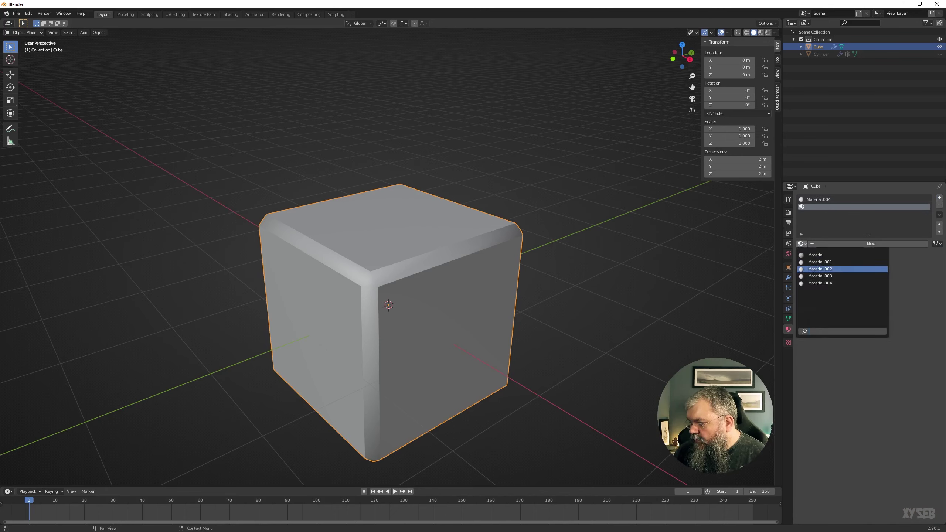
{"action": "left_click", "coordinate": [812, 274]}
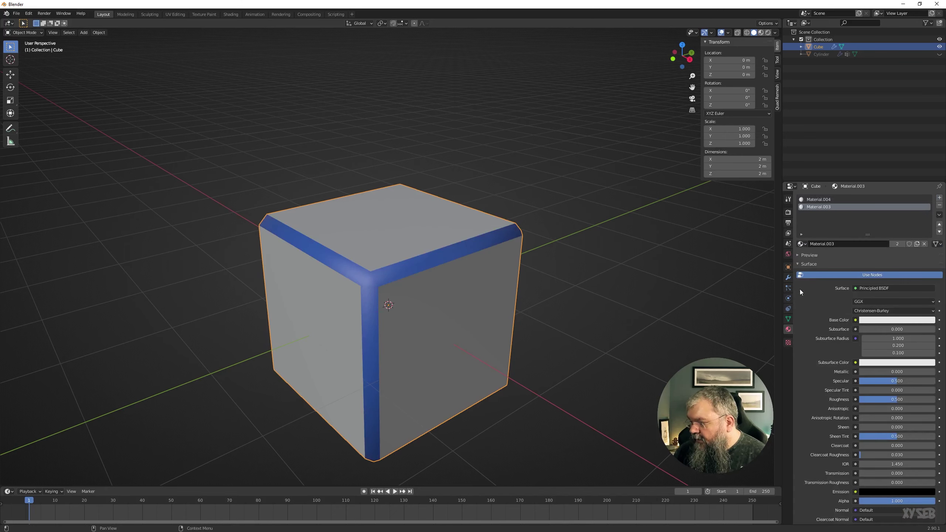
{"action": "left_click", "coordinate": [788, 277]}
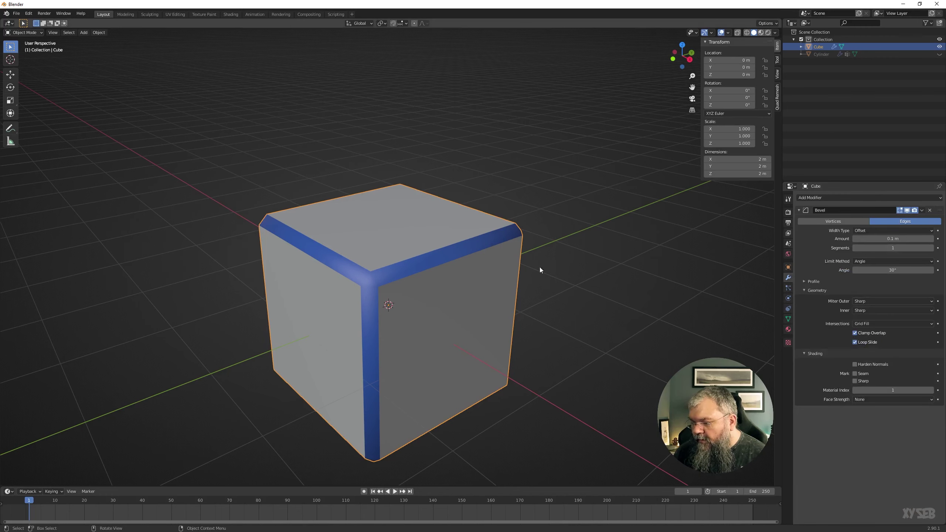
Leave the bevel Face Strength at None and add a Weighted Normal modifier
{"action": "mouse_move", "coordinate": [540, 267]}
{"action": "middle_mouse_down"}
{"action": "mouse_move", "coordinate": [623, 309]}
{"action": "mouse_move", "coordinate": [892, 375]}
{"action": "middle_mouse_up"}
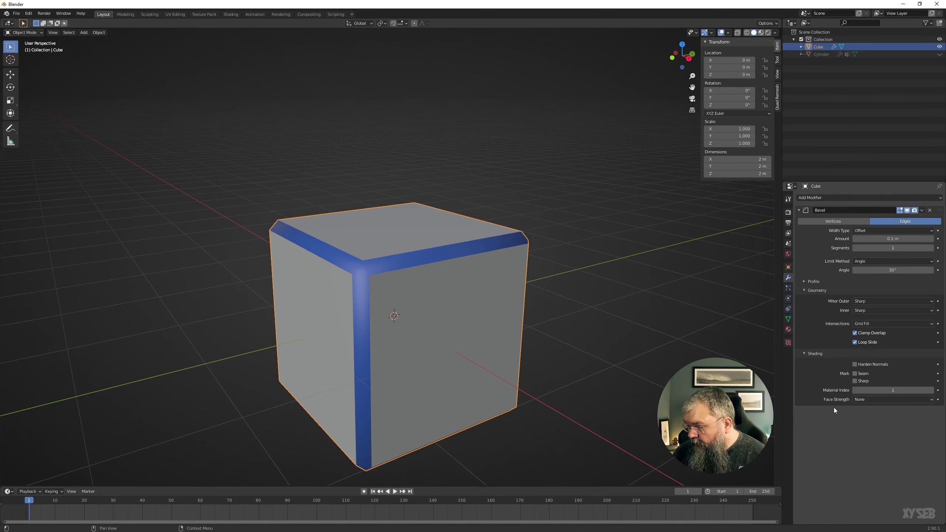
{"action": "left_click", "coordinate": [867, 399]}
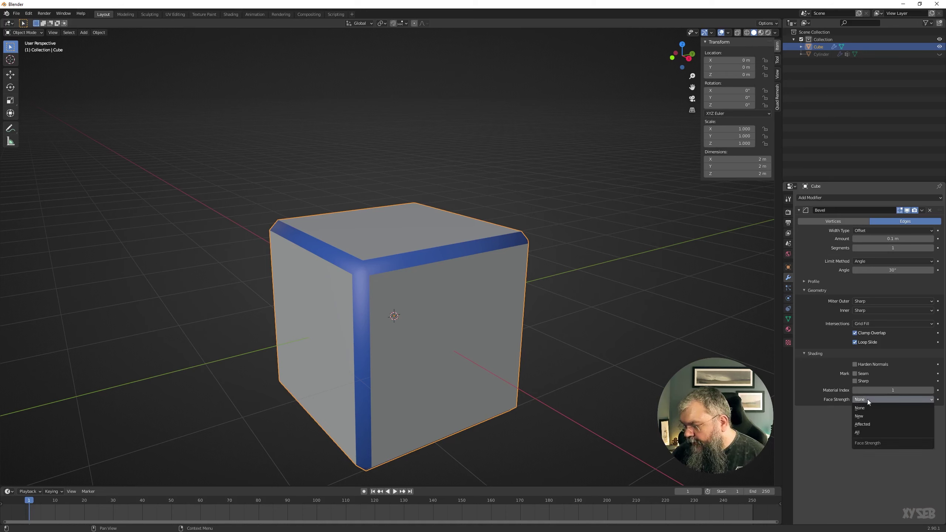
{"action": "left_click", "coordinate": [868, 399]}
{"action": "left_click", "coordinate": [805, 198]}
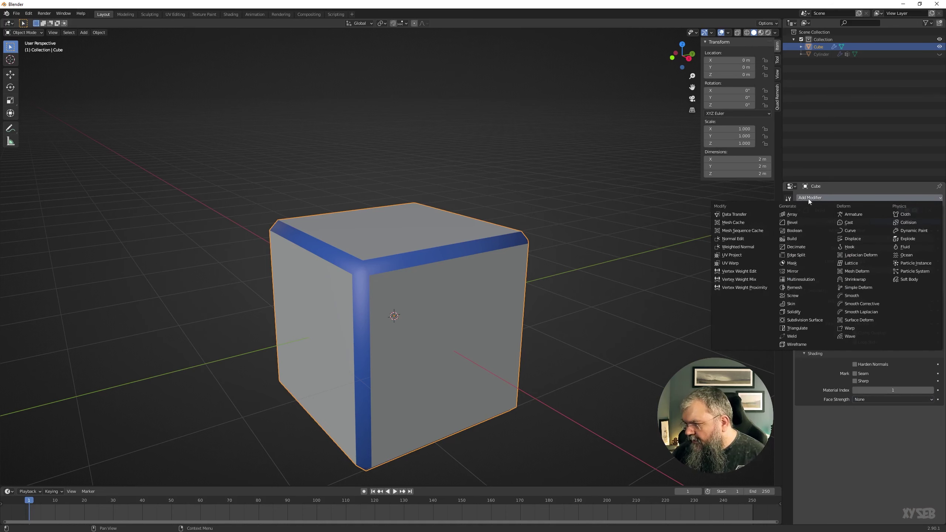
{"action": "left_click", "coordinate": [757, 248]}
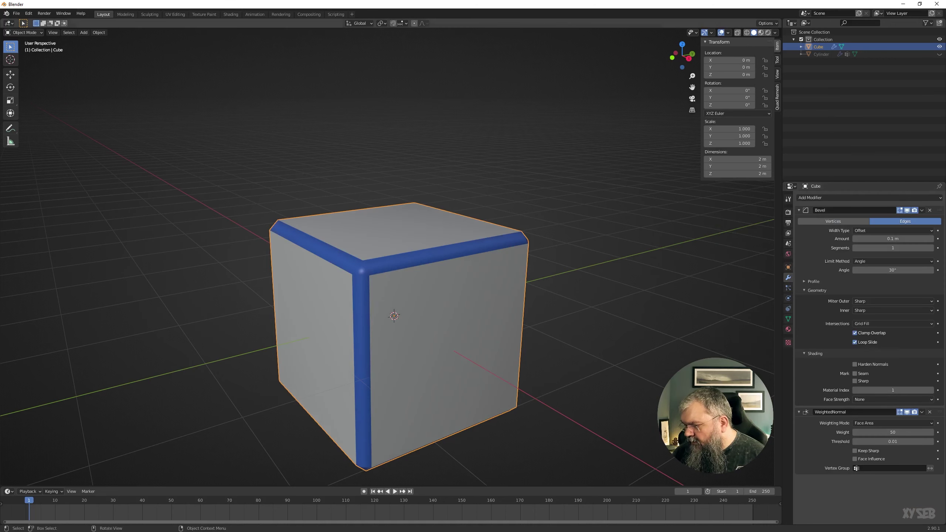
Reset the bevel Material Index to 0 and remove the Weighted Normal modifier
{"action": "middle_click_drag", "start_coordinate": [490, 275], "coordinate": [559, 279]}
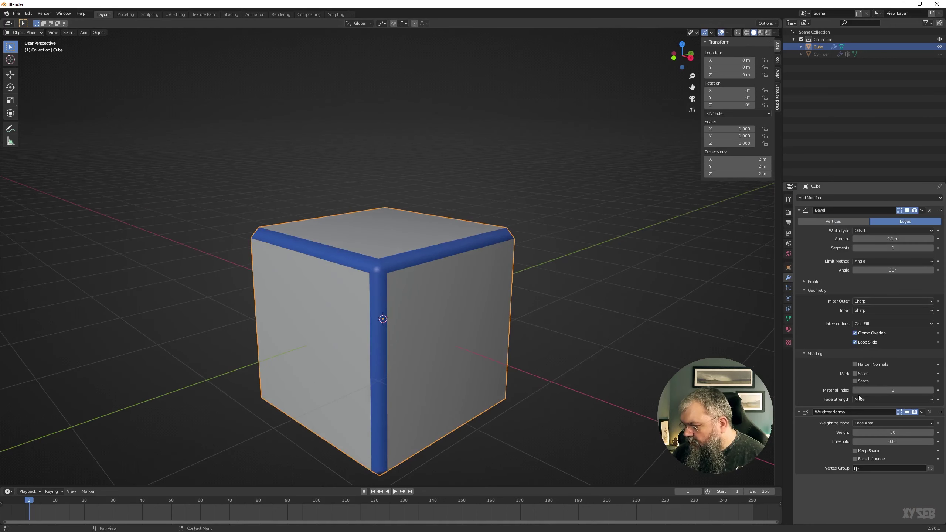
{"action": "left_click_drag", "start_coordinate": [858, 391], "coordinate": [831, 389]}
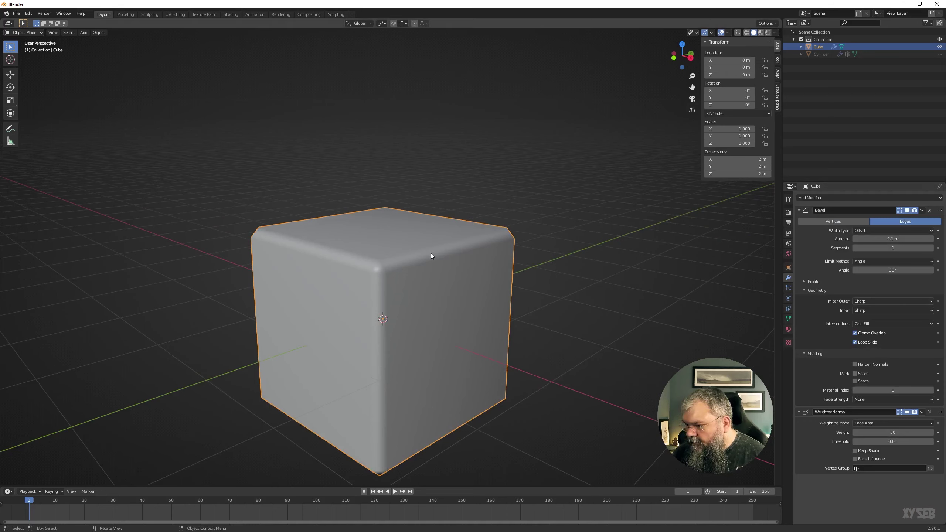
{"action": "left_click", "coordinate": [929, 412]}
{"action": "left_click", "coordinate": [811, 197]}
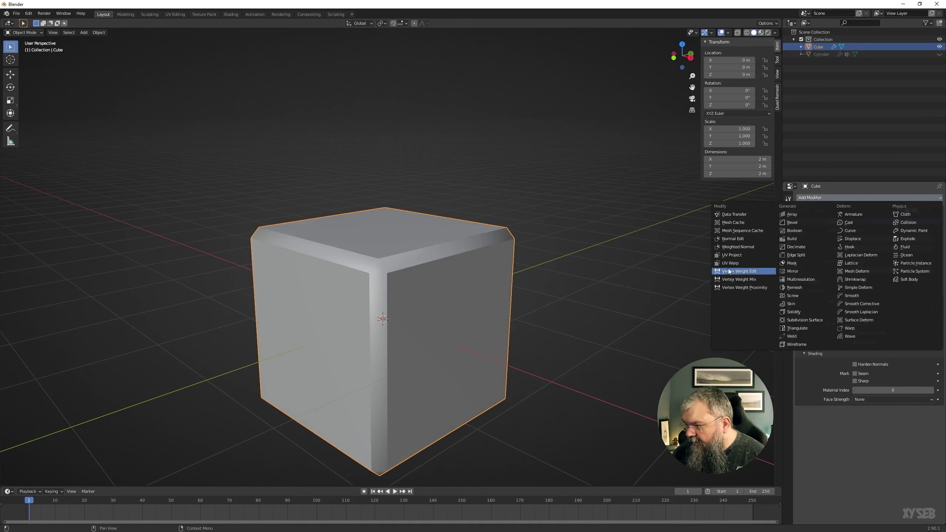
Add a Weighted Normal modifier with Face Influence on and set bevel Face Strength to New
{"action": "left_click", "coordinate": [733, 247]}
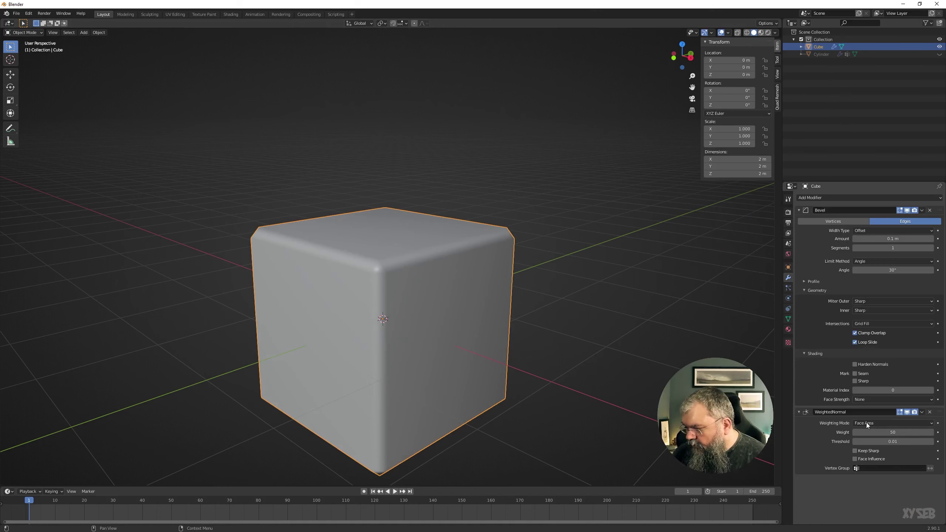
{"action": "left_click", "coordinate": [865, 461]}
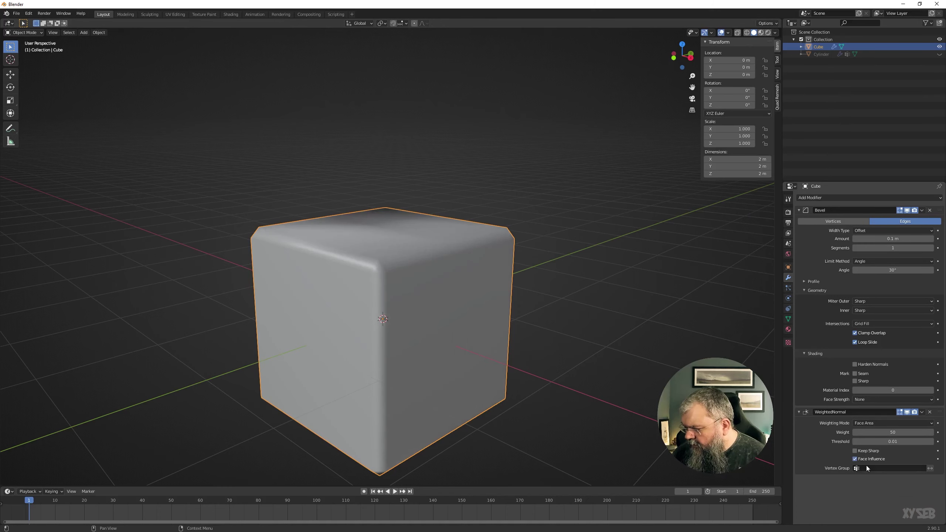
{"action": "mouse_move", "coordinate": [621, 327]}
{"action": "middle_mouse_down"}
{"action": "mouse_move", "coordinate": [609, 365]}
{"action": "mouse_move", "coordinate": [535, 346]}
{"action": "mouse_move", "coordinate": [504, 315]}
{"action": "mouse_move", "coordinate": [598, 289]}
{"action": "mouse_move", "coordinate": [629, 370]}
{"action": "mouse_move", "coordinate": [627, 319]}
{"action": "mouse_move", "coordinate": [619, 335]}
{"action": "middle_mouse_up"}
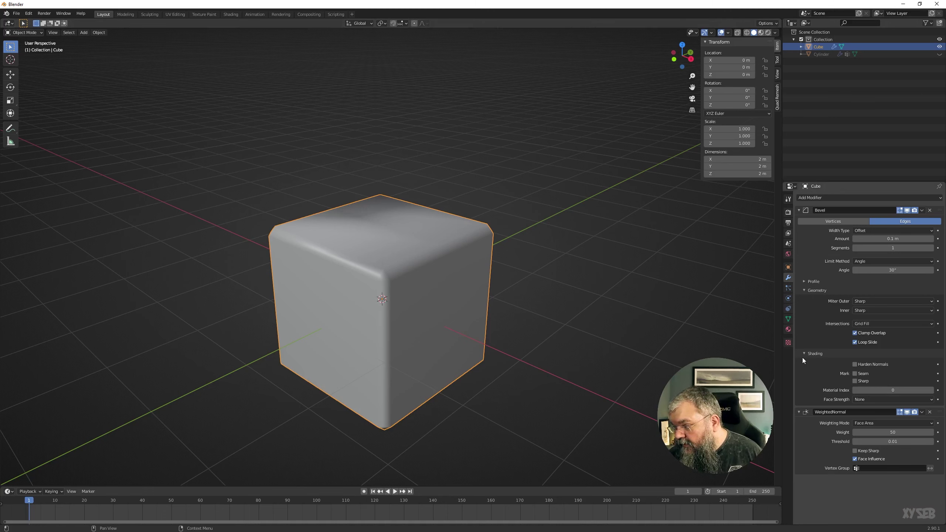
{"action": "left_click", "coordinate": [857, 400]}
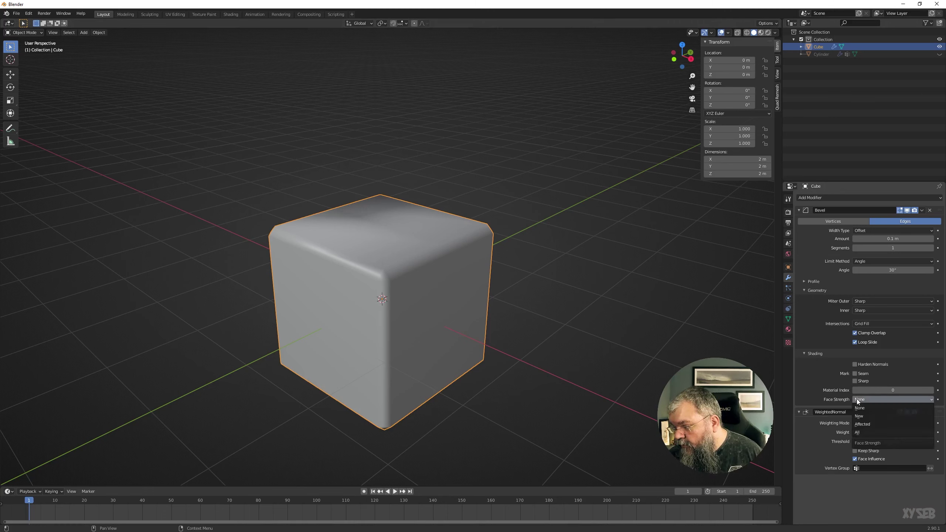
{"action": "left_click", "coordinate": [867, 398]}
{"action": "left_click", "coordinate": [860, 416]}
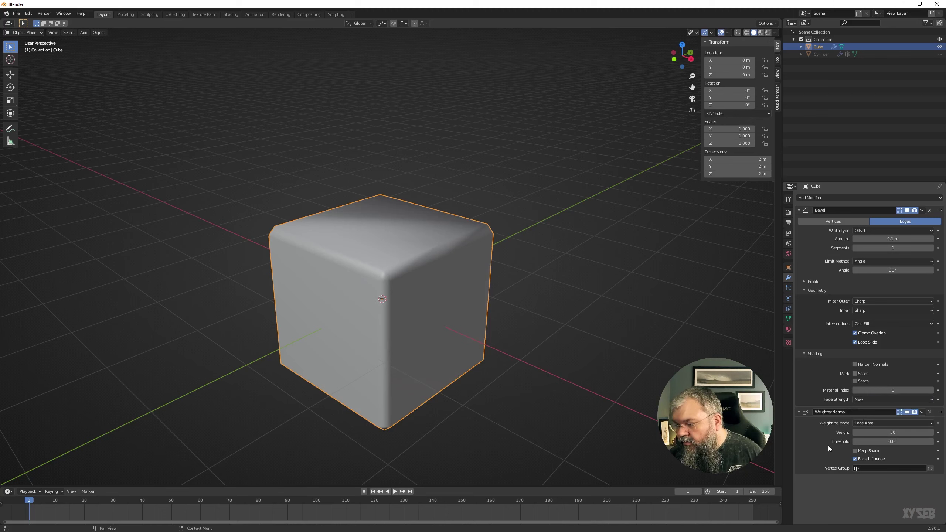
Try bevel Face Strength Affected, All and None, settle on New, and enter Edit Mode
{"action": "left_click", "coordinate": [863, 402]}
{"action": "left_click", "coordinate": [863, 424]}
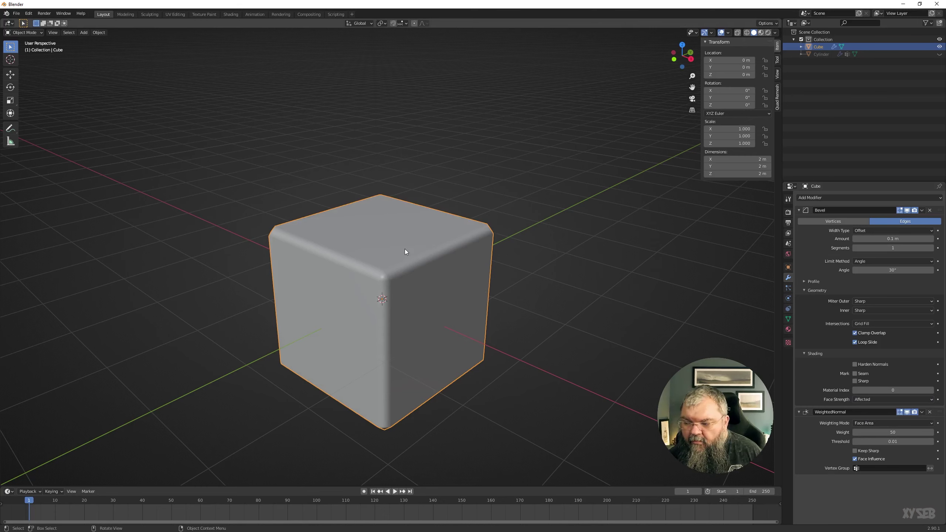
{"action": "left_click", "coordinate": [861, 400]}
{"action": "left_click", "coordinate": [860, 433]}
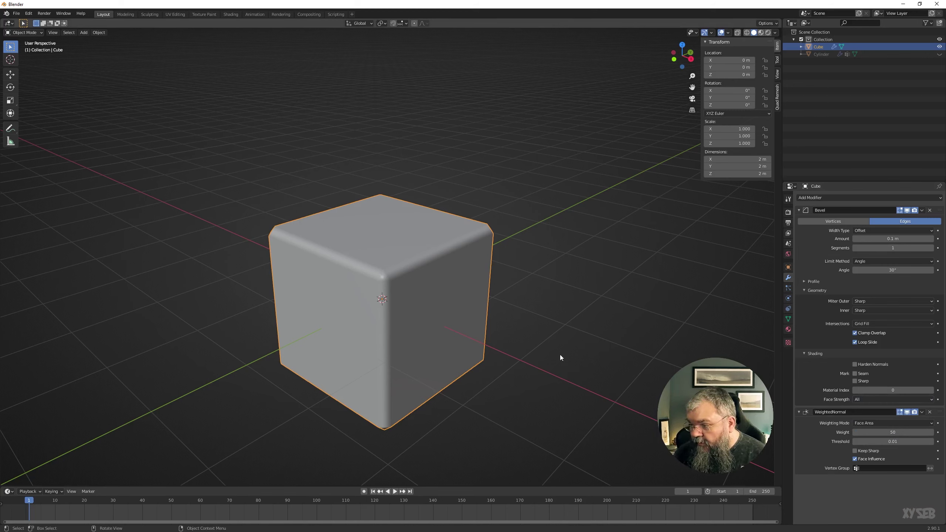
{"action": "left_click", "coordinate": [862, 397]}
{"action": "left_click", "coordinate": [863, 400]}
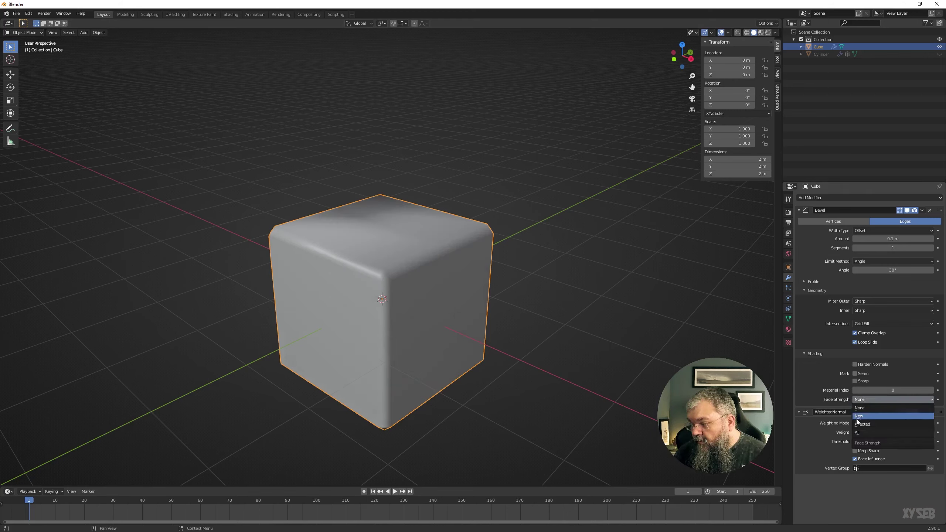
{"action": "left_click", "coordinate": [858, 432]}
{"action": "left_click", "coordinate": [868, 398]}
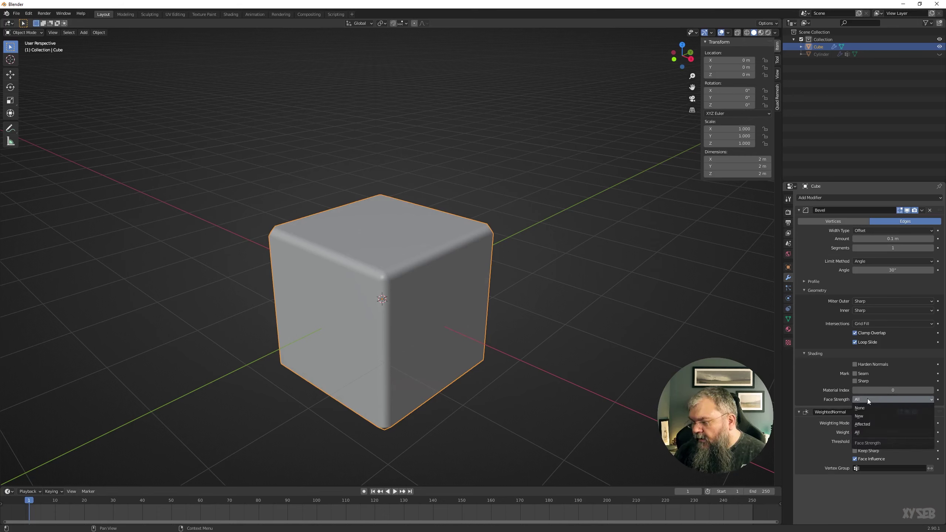
{"action": "left_click", "coordinate": [866, 418]}
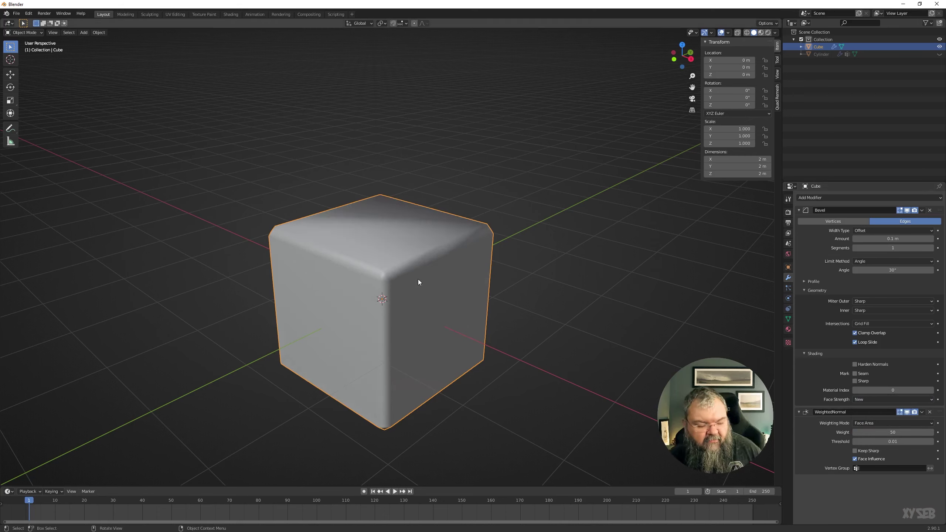
{"action": "key", "text": "Tab"}
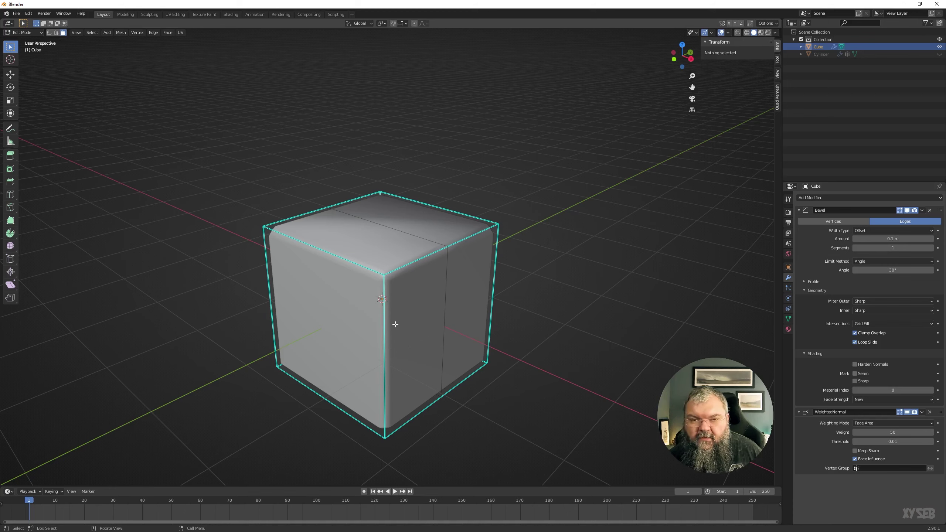
Select both top faces, set their face strength to Strong, and exit Edit Mode
{"action": "left_click", "coordinate": [379, 240]}
{"action": "left_click", "coordinate": [417, 225], "text": "shift"}
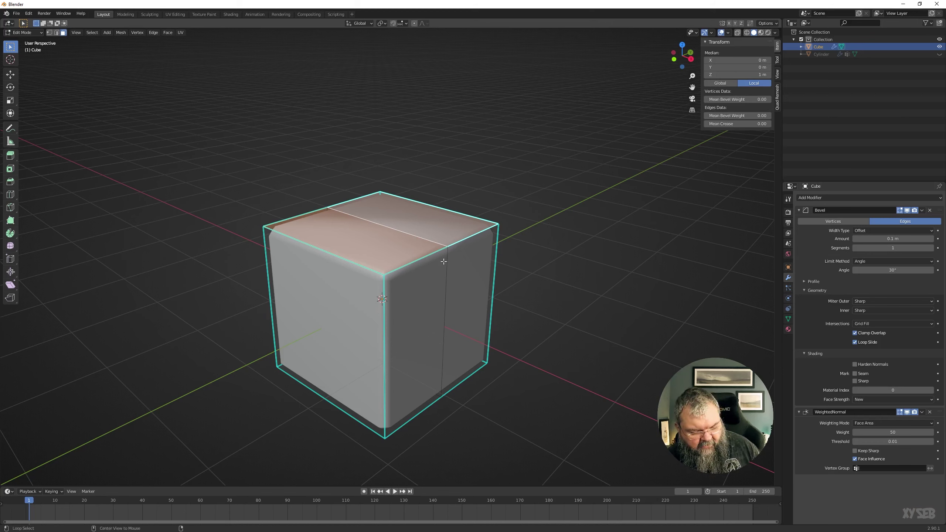
{"action": "key", "text": "alt+n"}
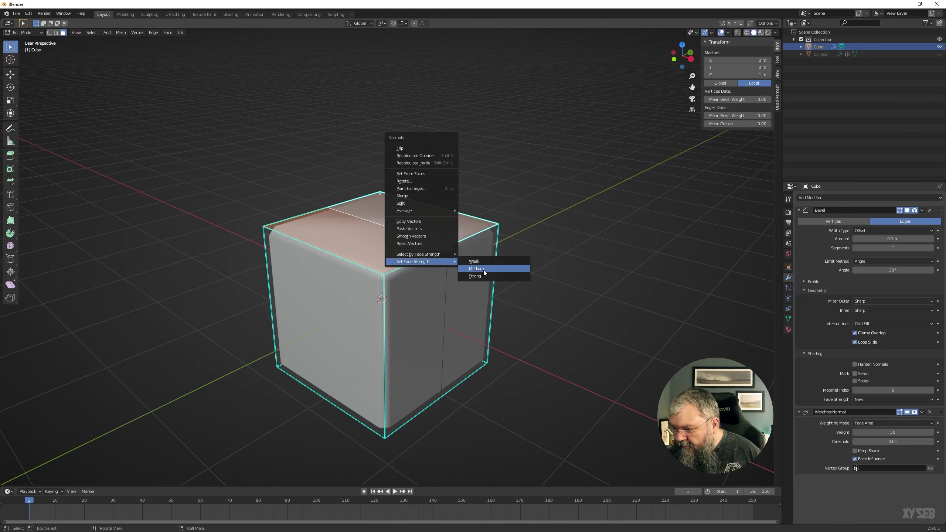
{"action": "left_click", "coordinate": [479, 276]}
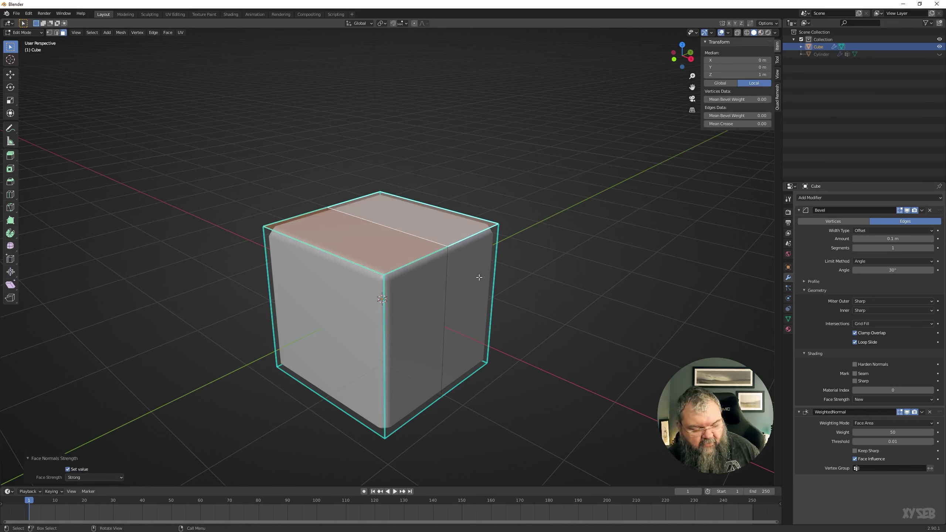
{"action": "key", "text": "Tab"}
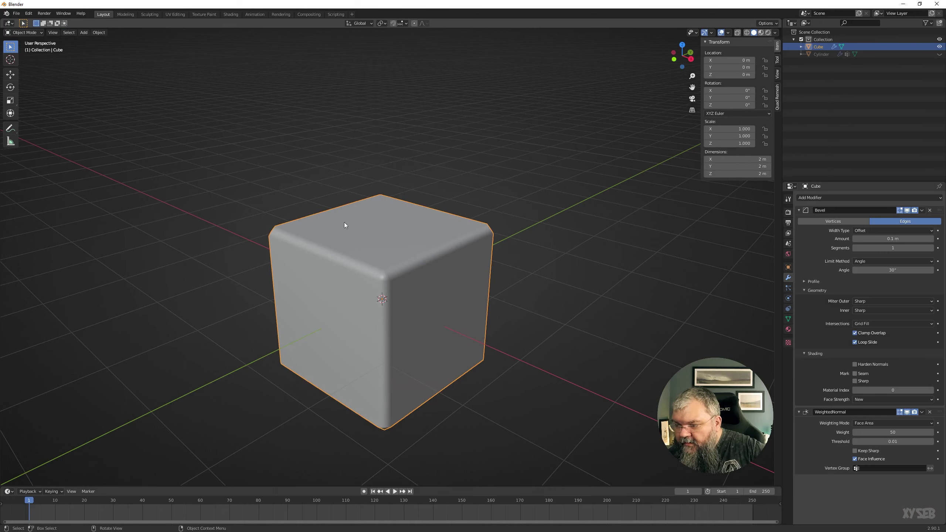
Change the top faces' face strength to Weak and return to Object Mode
{"action": "mouse_move", "coordinate": [344, 223]}
{"action": "middle_mouse_down"}
{"action": "mouse_move", "coordinate": [341, 279]}
{"action": "mouse_move", "coordinate": [374, 225]}
{"action": "middle_mouse_up"}
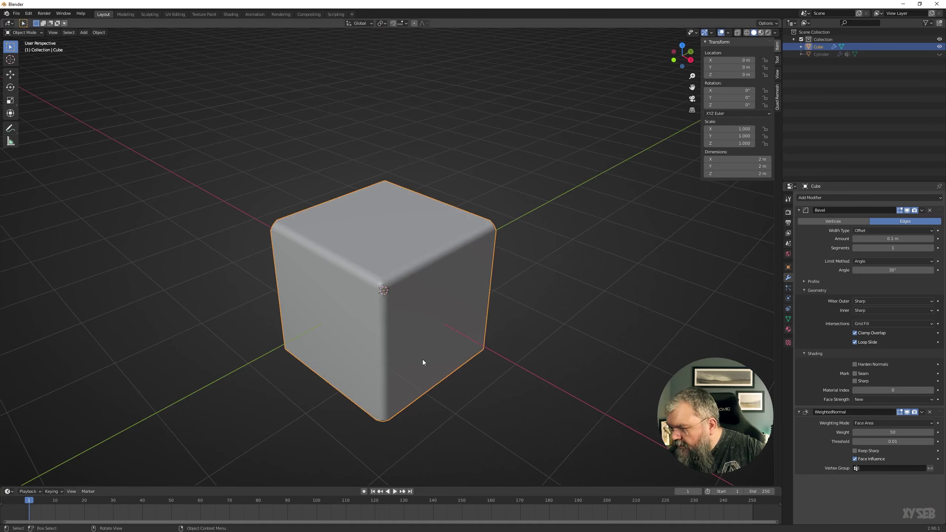
{"action": "middle_click_drag", "start_coordinate": [422, 362], "coordinate": [469, 351]}
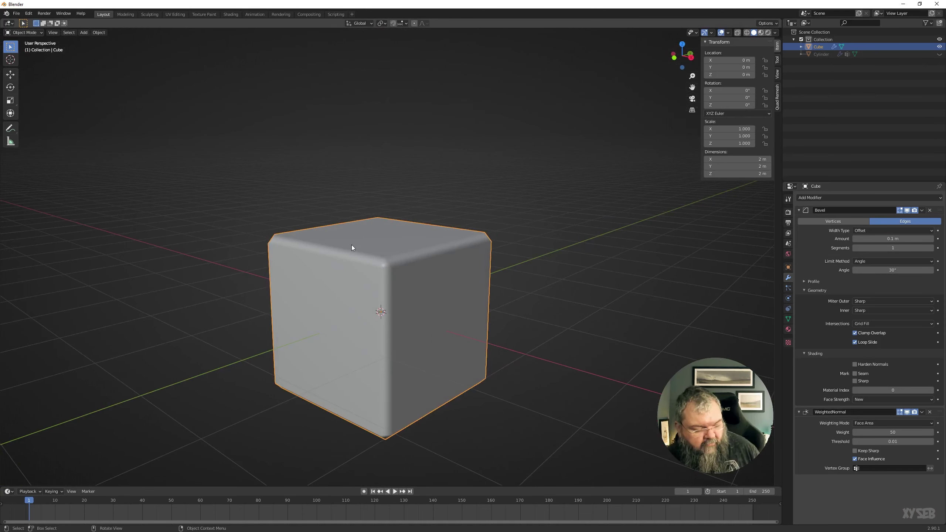
{"action": "key", "text": "Tab"}
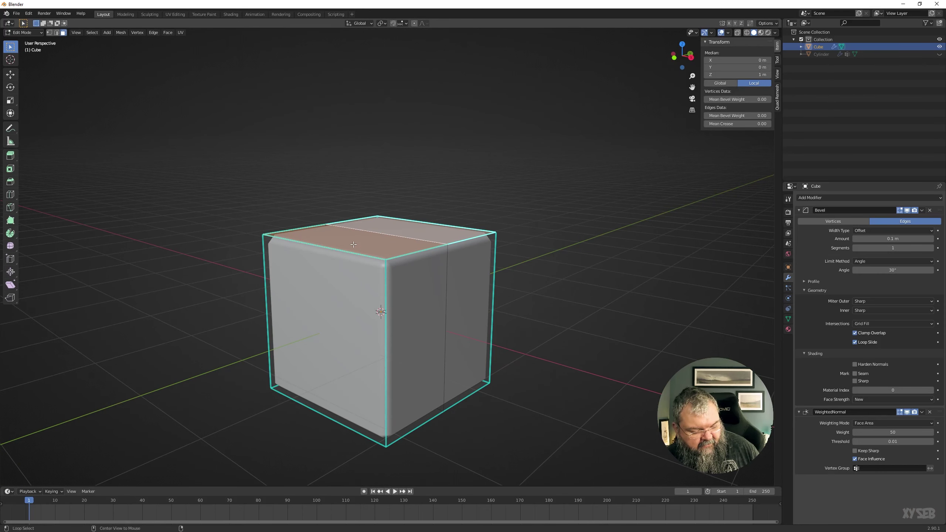
{"action": "right_click", "coordinate": [353, 244]}
{"action": "left_click", "coordinate": [387, 242]}
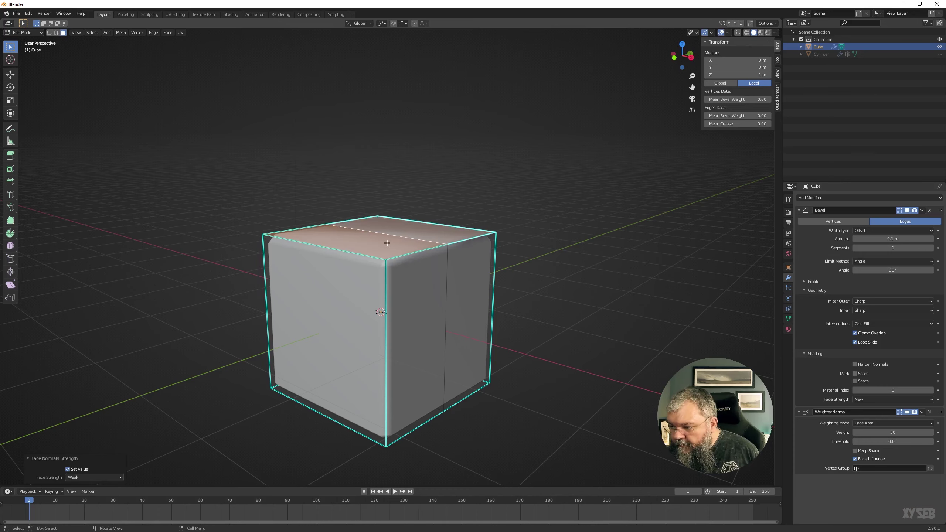
{"action": "key", "text": "Tab"}
{"action": "middle_click_drag", "start_coordinate": [482, 263], "coordinate": [377, 191]}
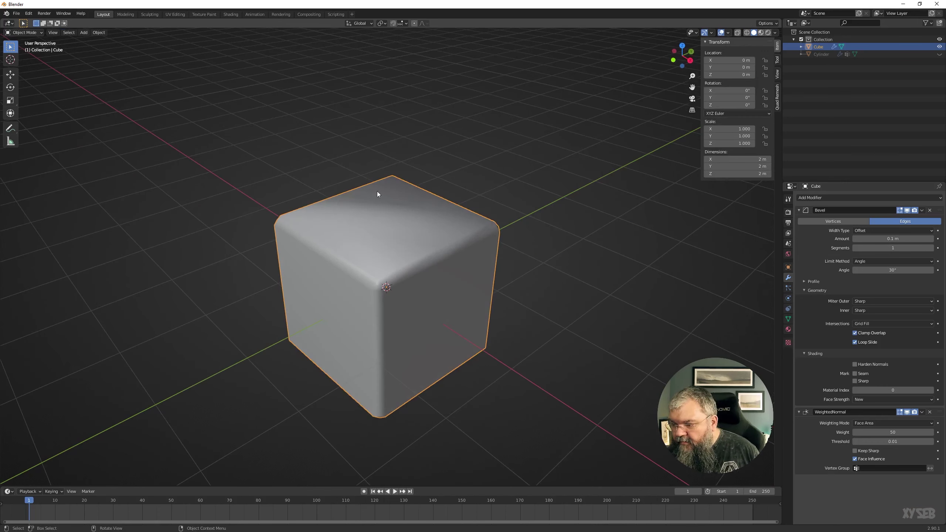
Set bevel Face Strength to None, turn off Face Influence, and delete the Weighted Normal modifier
{"action": "left_click", "coordinate": [868, 397]}
{"action": "left_click", "coordinate": [865, 424]}
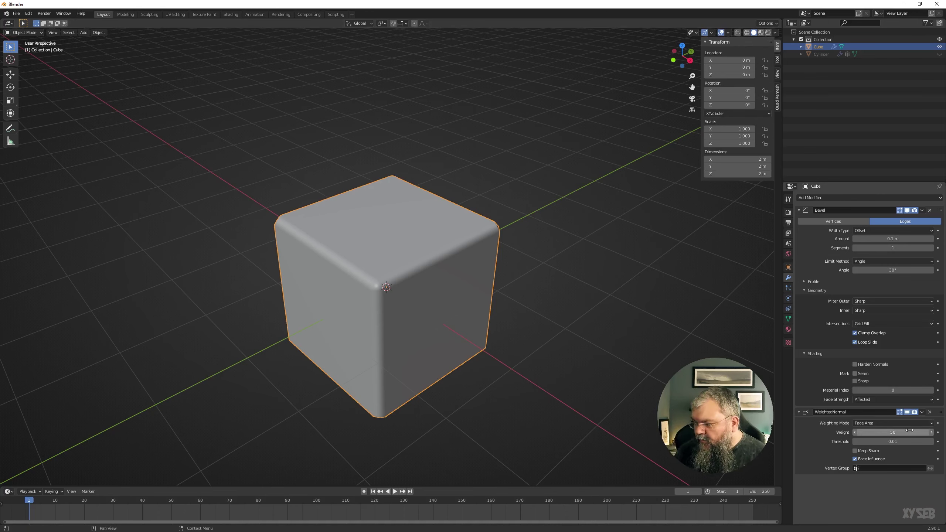
{"action": "left_click", "coordinate": [871, 399]}
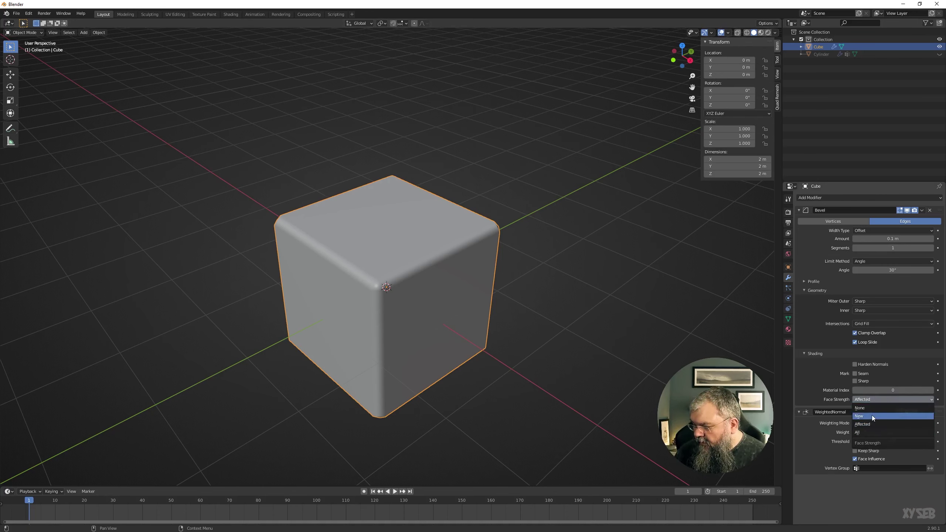
{"action": "left_click", "coordinate": [860, 407]}
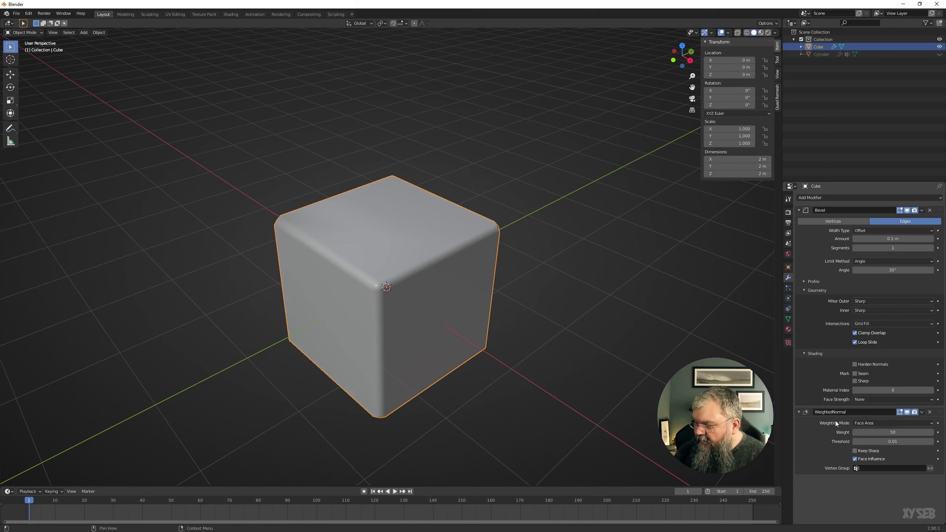
{"action": "left_click", "coordinate": [855, 458]}
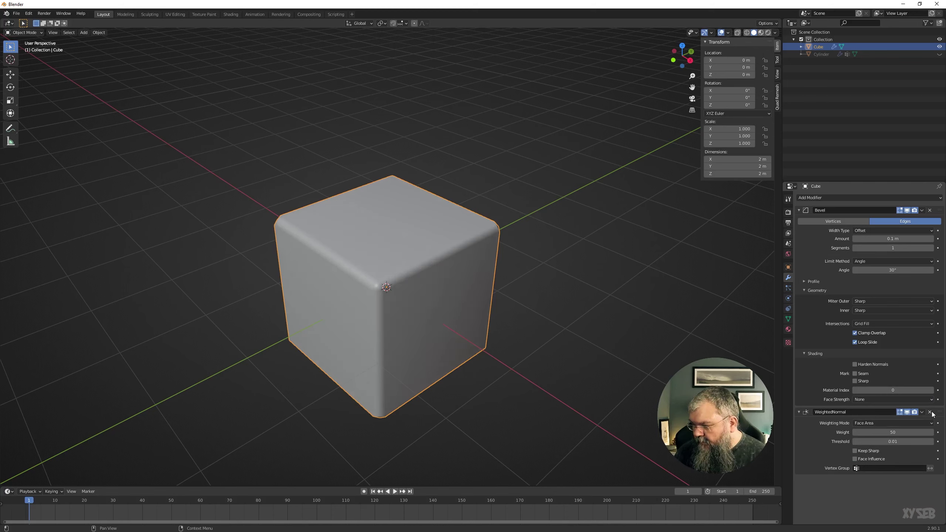
{"action": "left_click", "coordinate": [930, 411]}
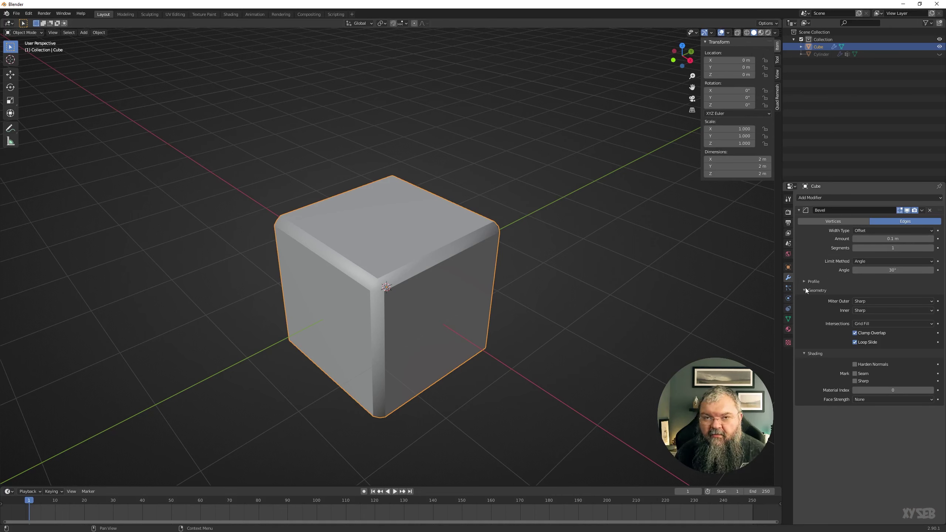
Hide the Bevel modifier in the viewport, leaving a sharp-cornered cube
{"action": "left_click", "coordinate": [907, 211]}
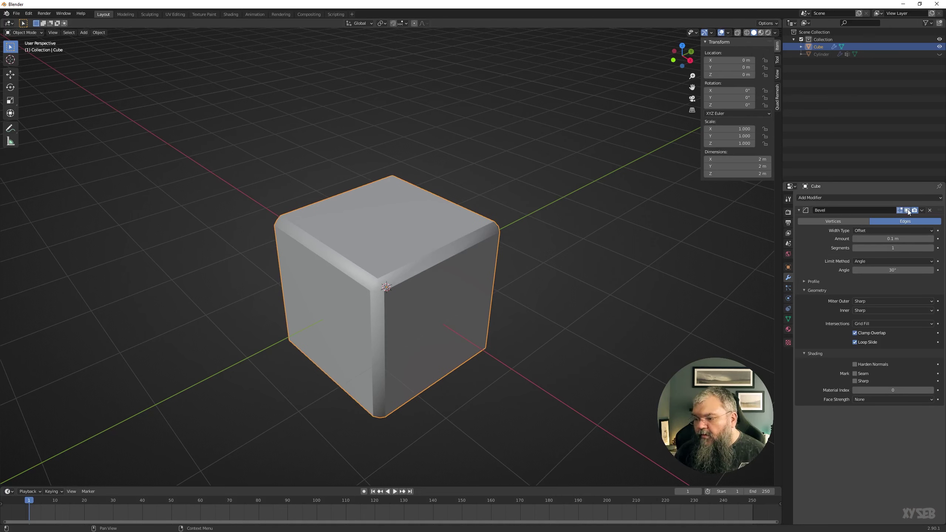
{"action": "left_click", "coordinate": [907, 211]}
{"action": "left_click", "coordinate": [908, 210]}
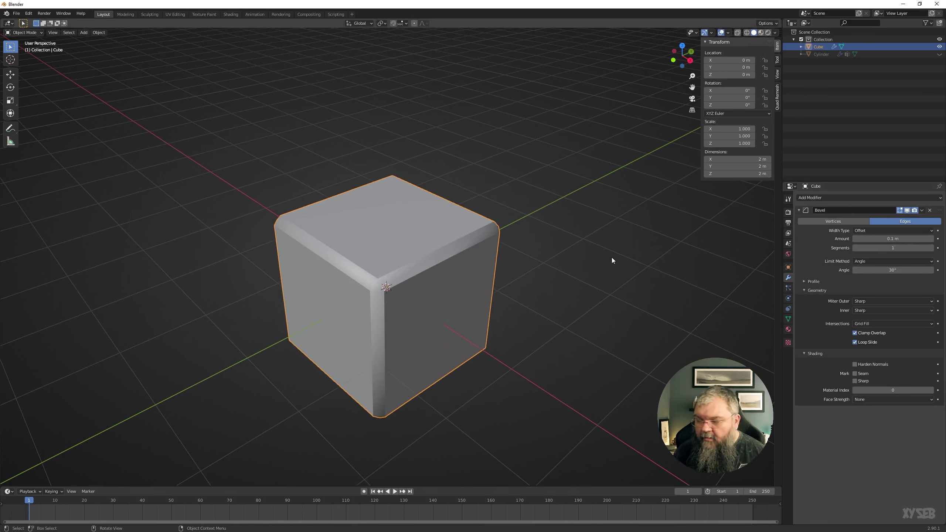
{"action": "left_click", "coordinate": [907, 210]}
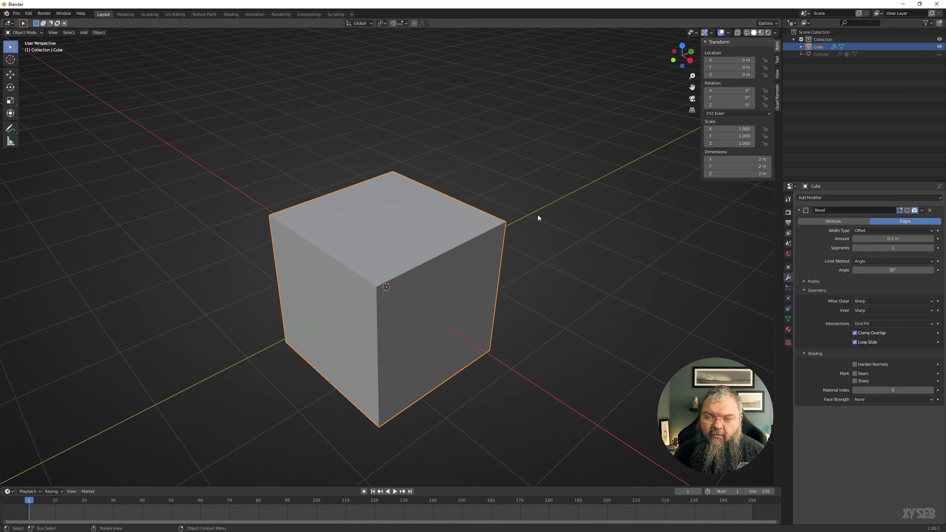